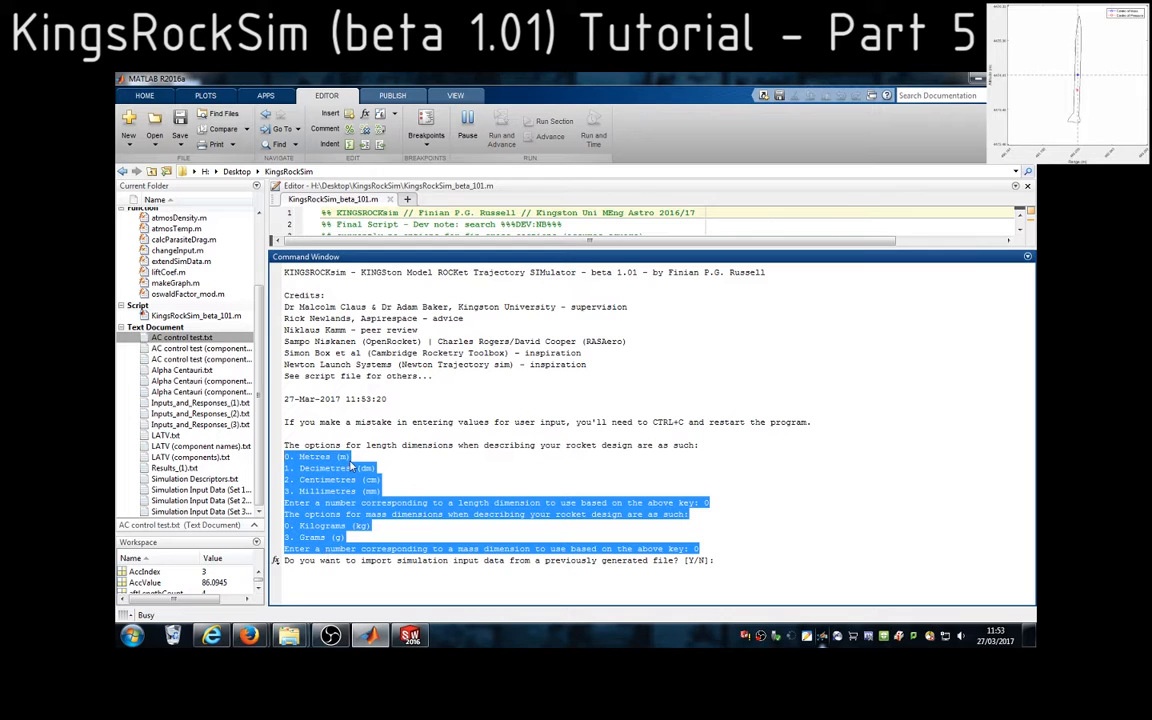
# Switch to the RICKROC ASSEMBLY in SolidWorks, narrow the feature tree and show the rocket lengthwise from the side
pyautogui.click(454, 594)
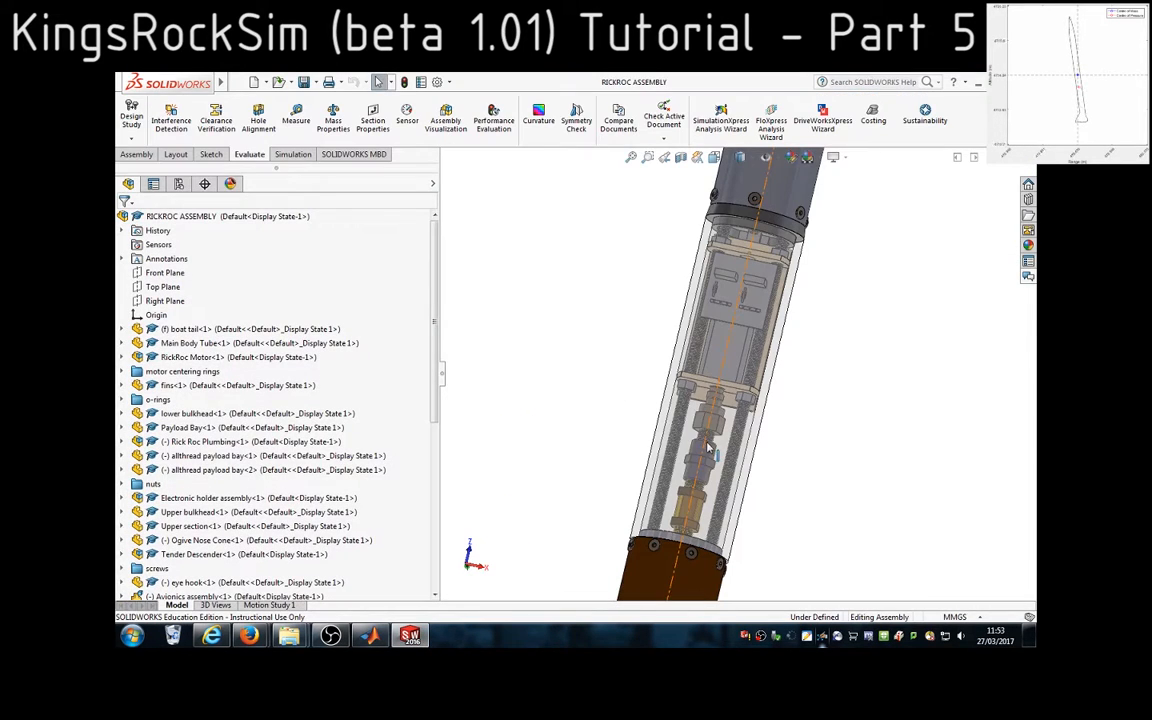
pyautogui.moveTo(437, 240); pyautogui.dragTo(276, 290)
pyautogui.scroll(-2, 897, 419)
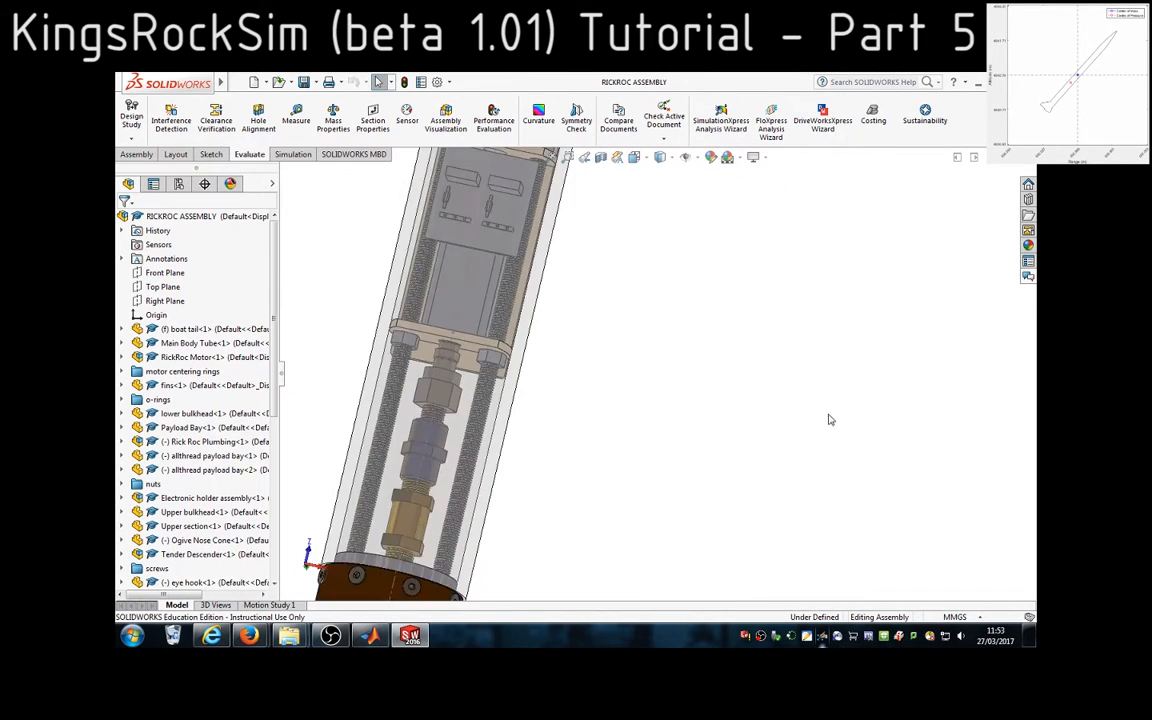
pyautogui.scroll(5, 590, 490)
pyautogui.scroll(4, 637, 502)
pyautogui.moveTo(640, 501); pyautogui.dragTo(515, 242, button='middle')
pyautogui.scroll(-1, 597, 352)
pyautogui.scroll(-4, 836, 432)
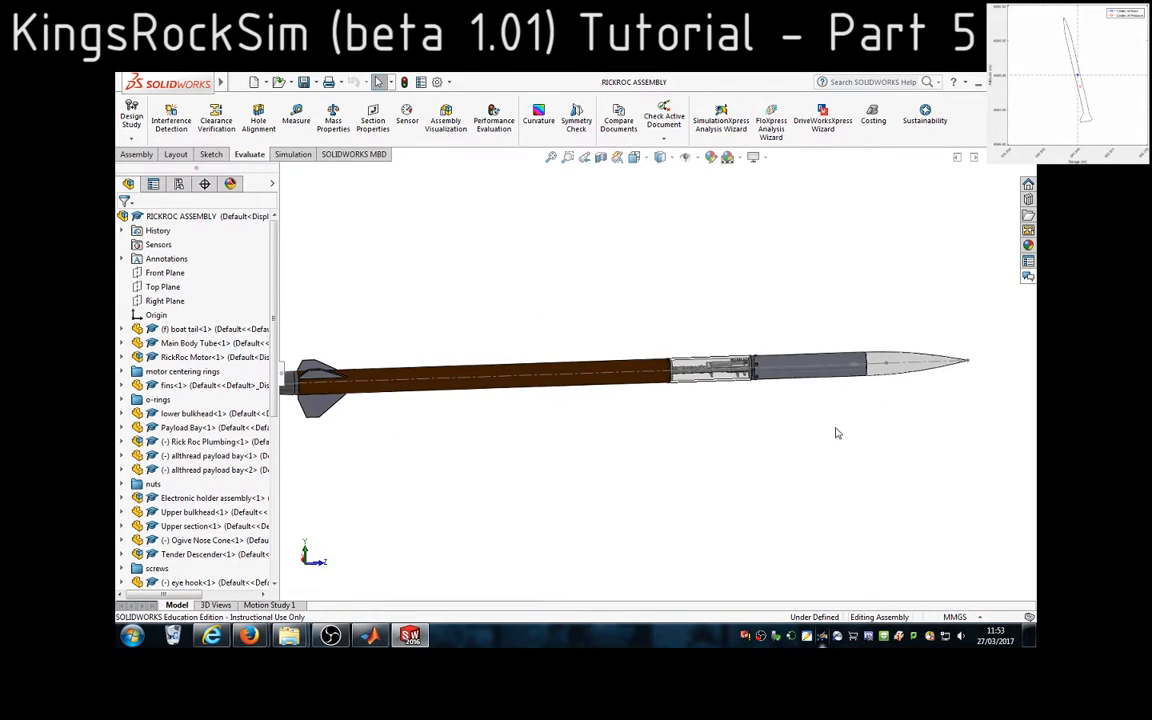
pyautogui.scroll(-2, 826, 344)
# Highlight the rocket's upper section, transparent payload bay and upper bulkhead in turn to examine the forward body parts
pyautogui.click(826, 344)
pyautogui.click(594, 372)
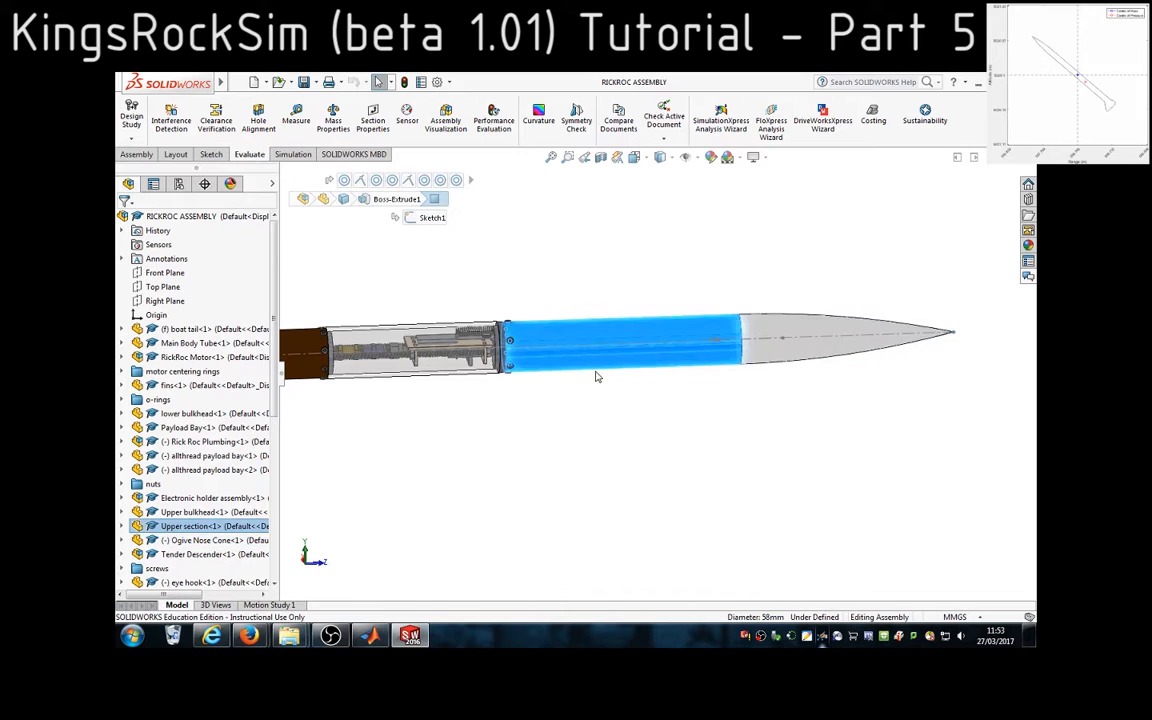
pyautogui.scroll(-2, 518, 371)
pyautogui.click(518, 371)
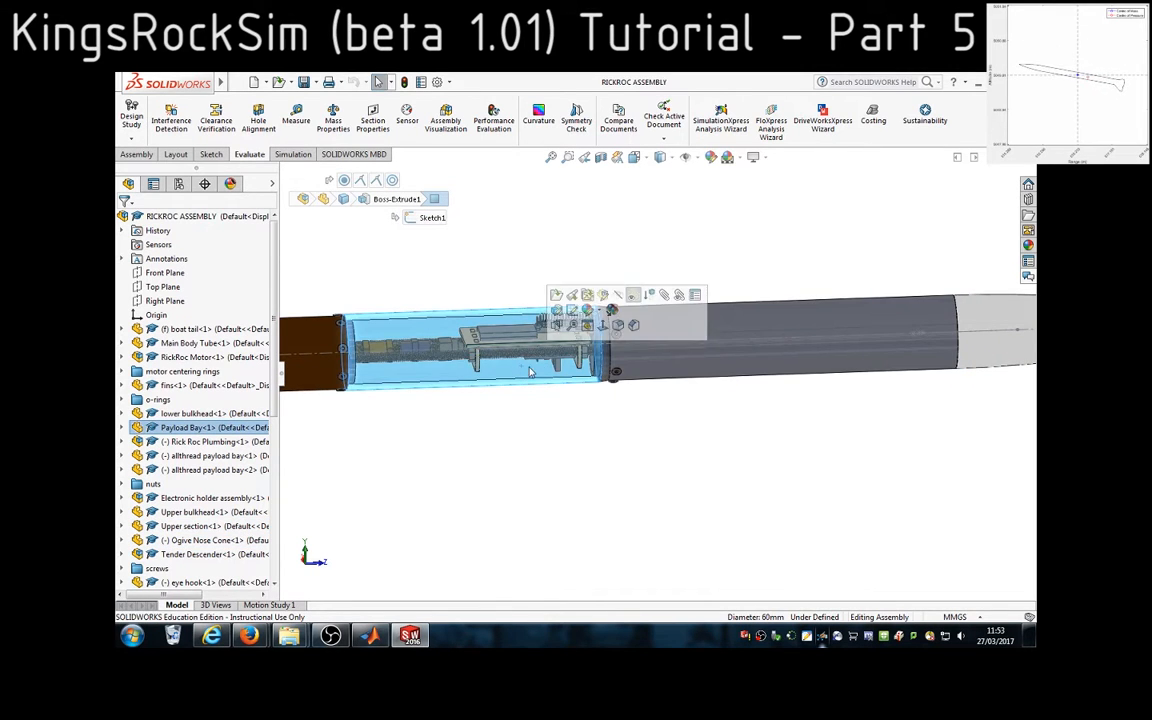
pyautogui.click(608, 338)
pyautogui.scroll(-2, 608, 338)
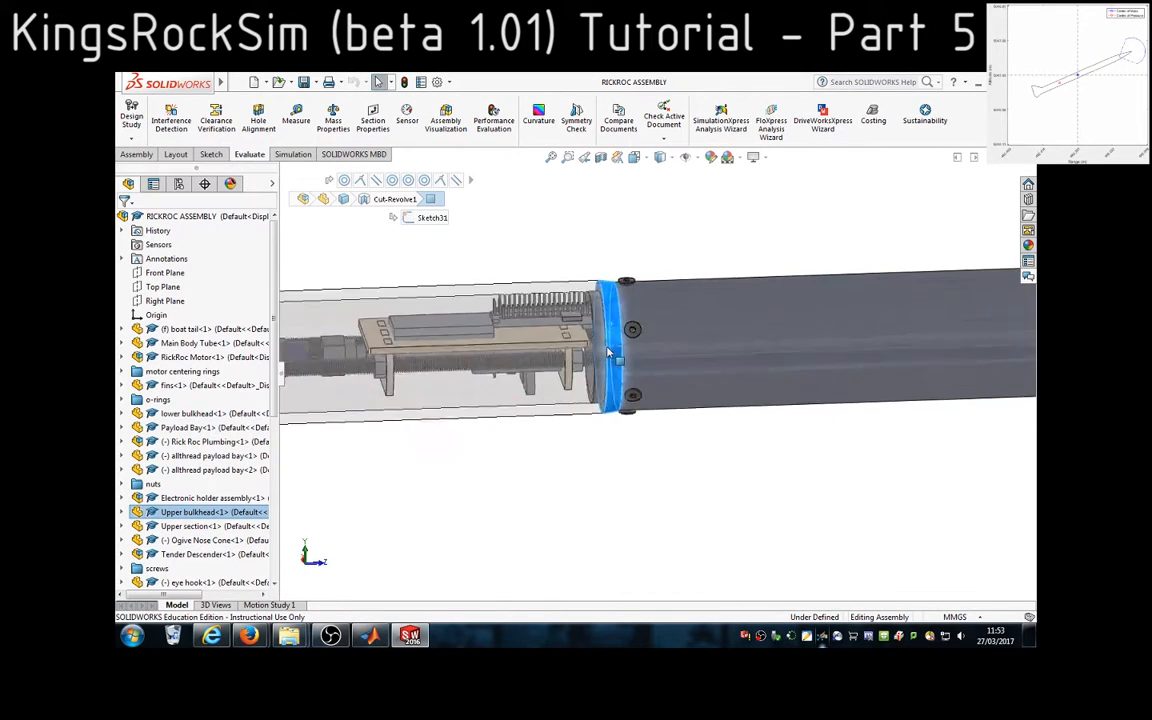
pyautogui.scroll(4, 524, 398)
pyautogui.scroll(-7, 527, 366)
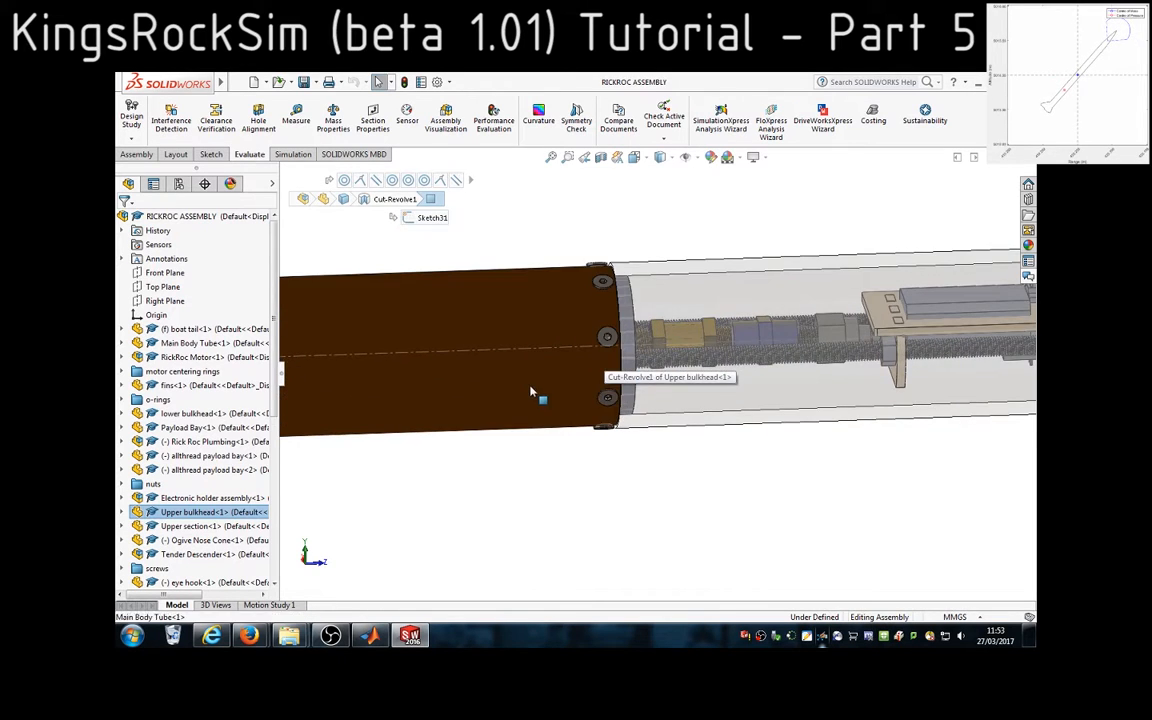
# Highlight the main body tube, boat tail and one fin in turn, then clear the selection and view the full rocket
pyautogui.click(530, 391)
pyautogui.scroll(6, 528, 412)
pyautogui.scroll(-2, 700, 403)
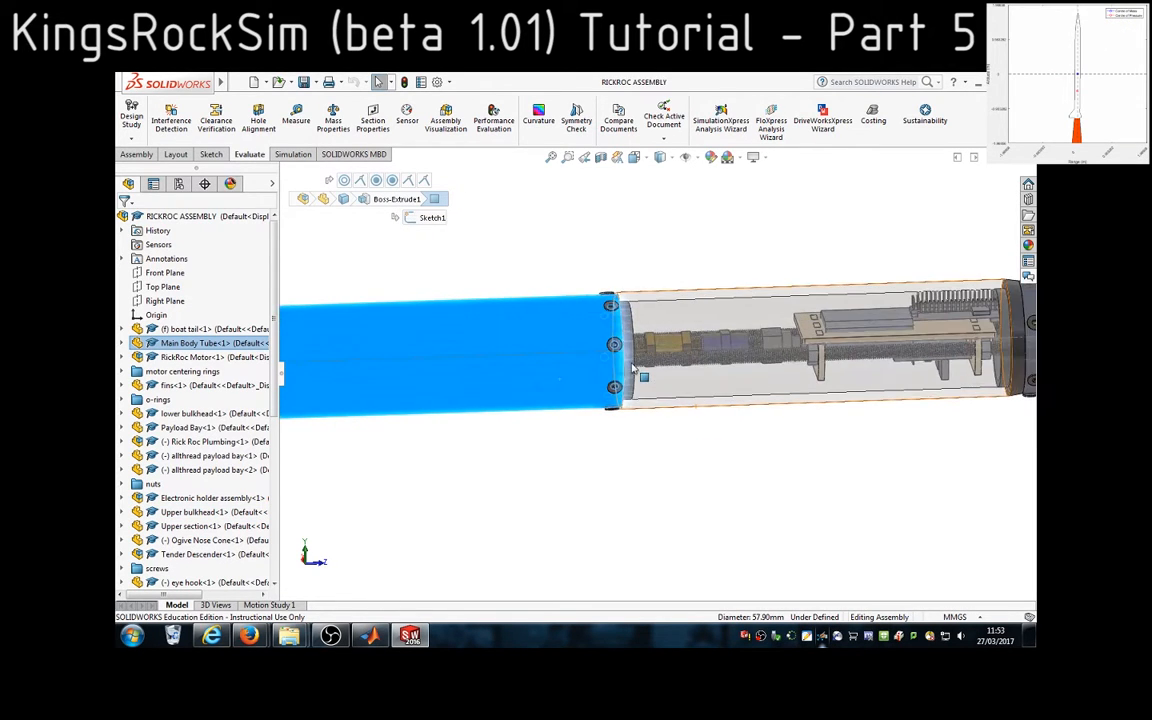
pyautogui.scroll(5, 527, 391)
pyautogui.scroll(2, 415, 381)
pyautogui.scroll(-6, 460, 385)
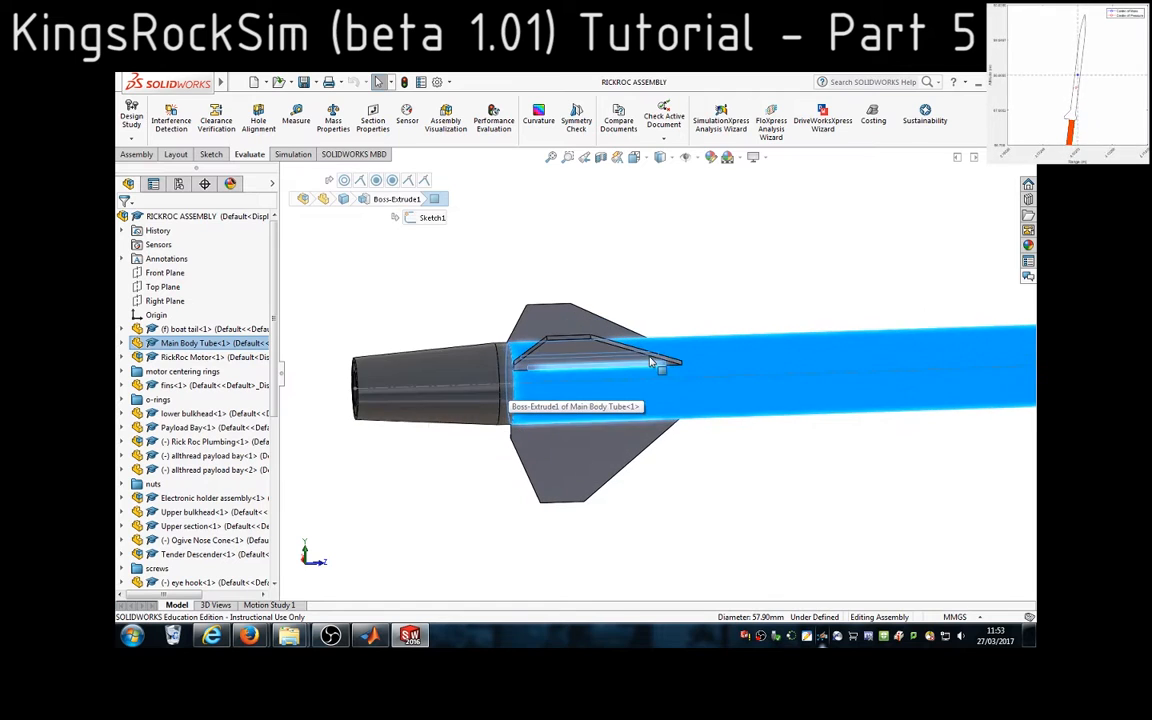
pyautogui.click(490, 369)
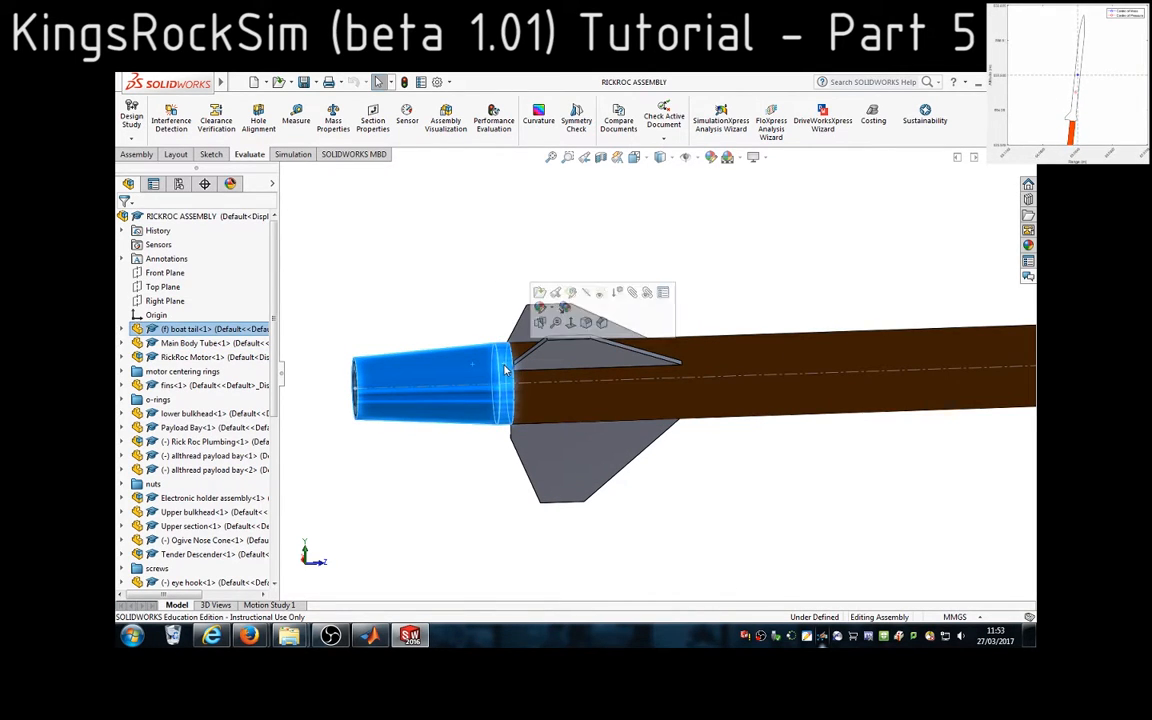
pyautogui.click(607, 366)
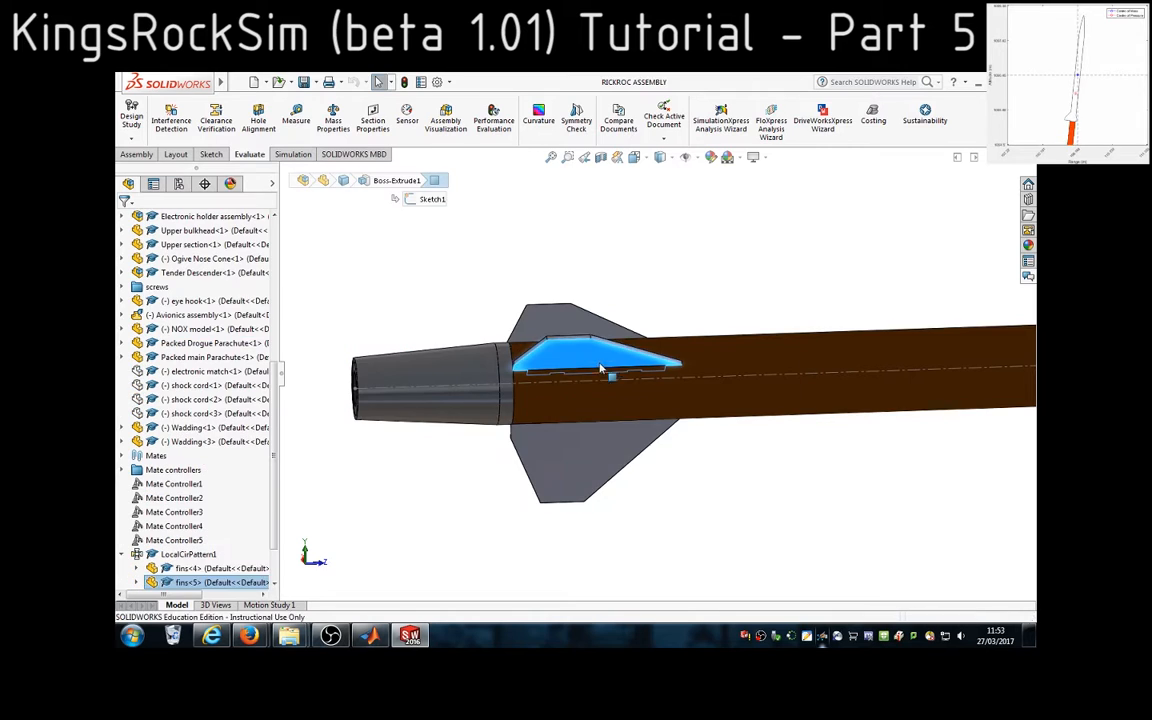
pyautogui.click(827, 449)
pyautogui.scroll(8, 870, 443)
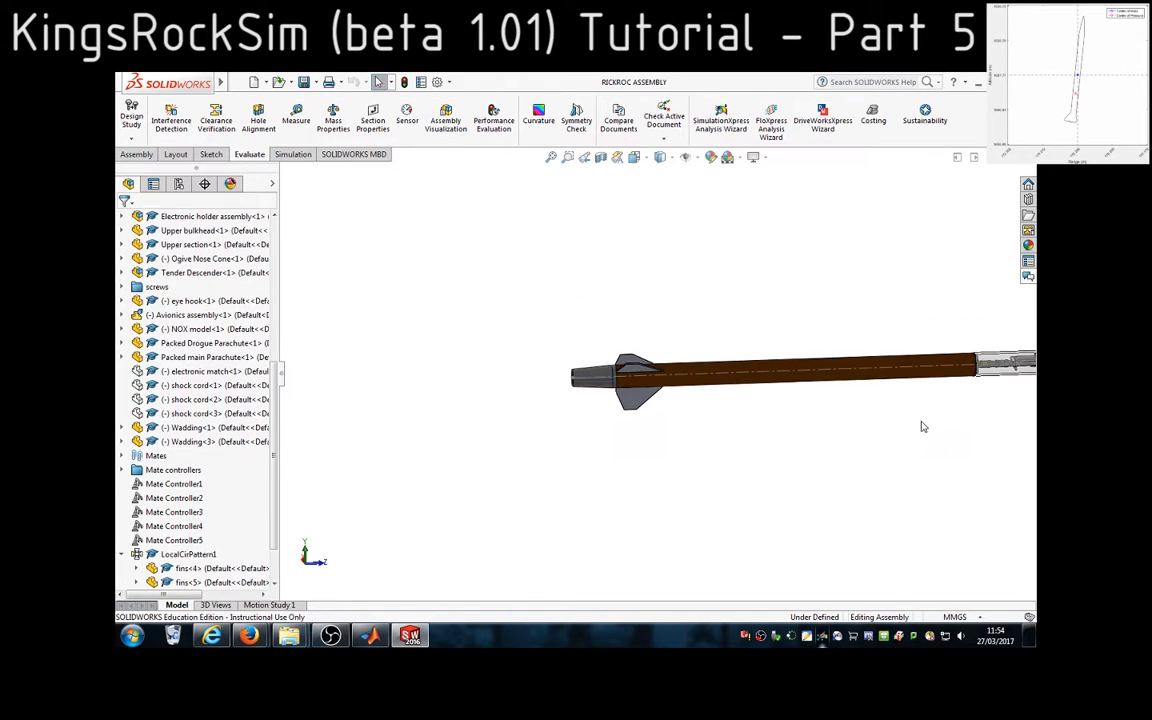
pyautogui.scroll(-2, 925, 417)
pyautogui.scroll(2, 921, 413)
pyautogui.scroll(-1, 916, 411)
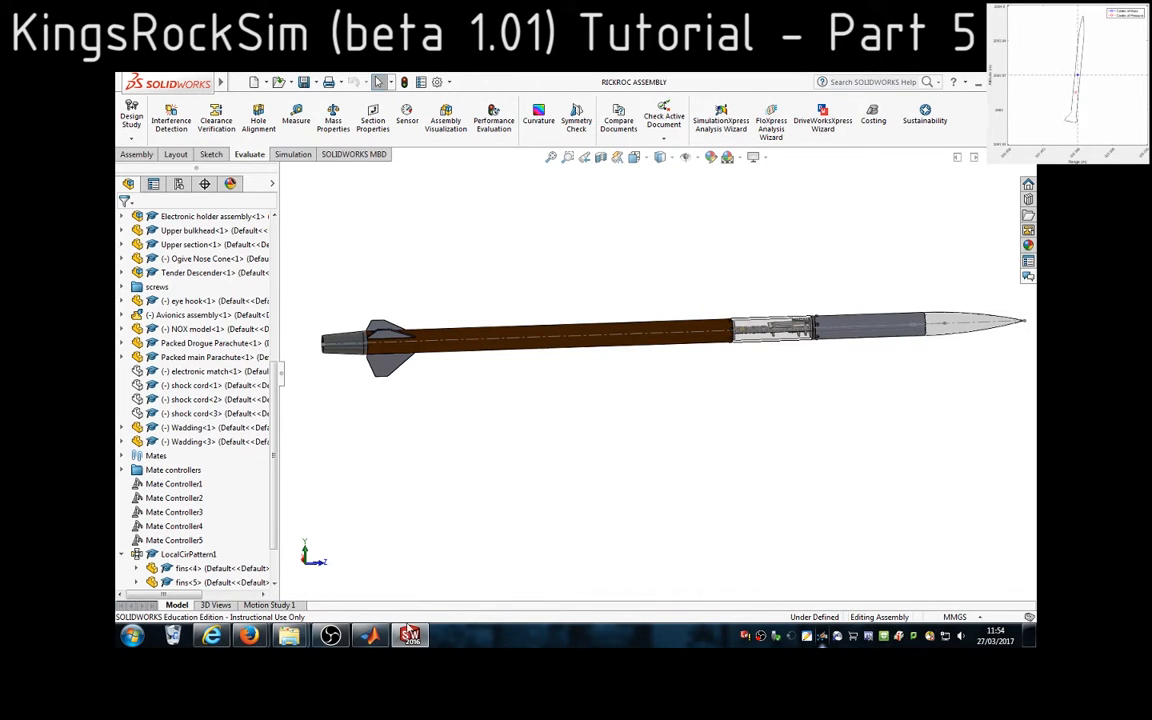
# Return to MATLAB, abort the running KingsRockSim_beta_101 script at its import prompt and run it again
pyautogui.click(370, 636)
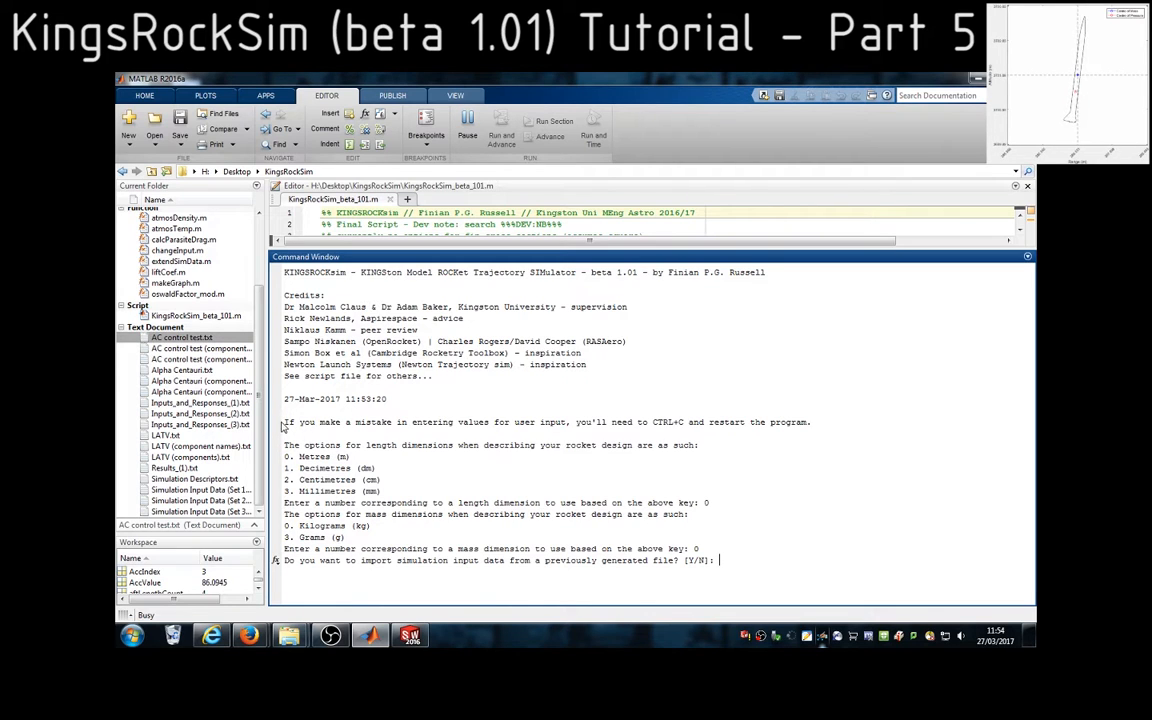
pyautogui.moveTo(284, 426); pyautogui.dragTo(810, 422)
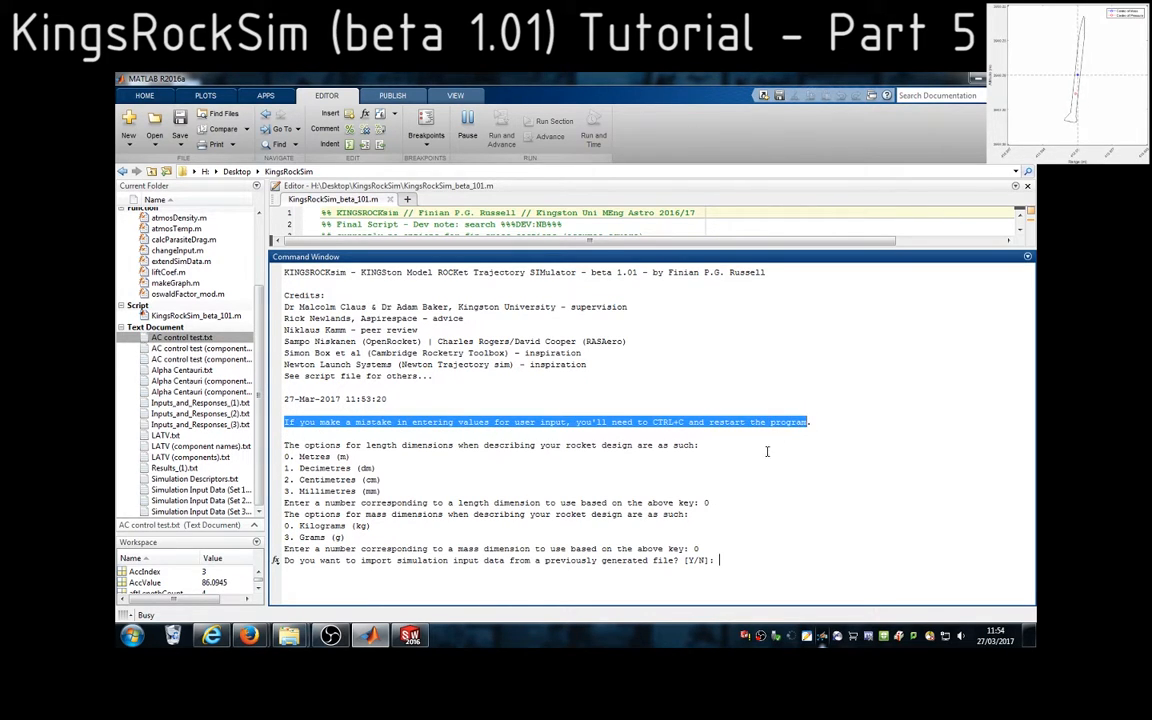
pyautogui.click(762, 550)
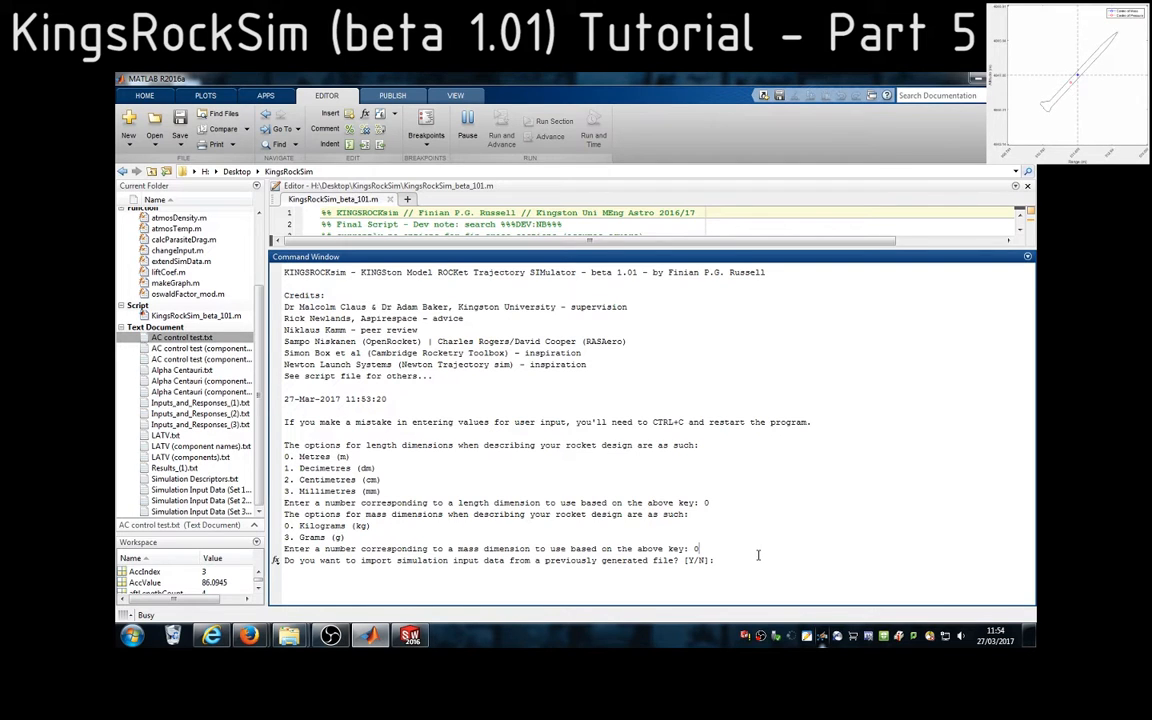
pyautogui.hotkey('ctrl', 'c')
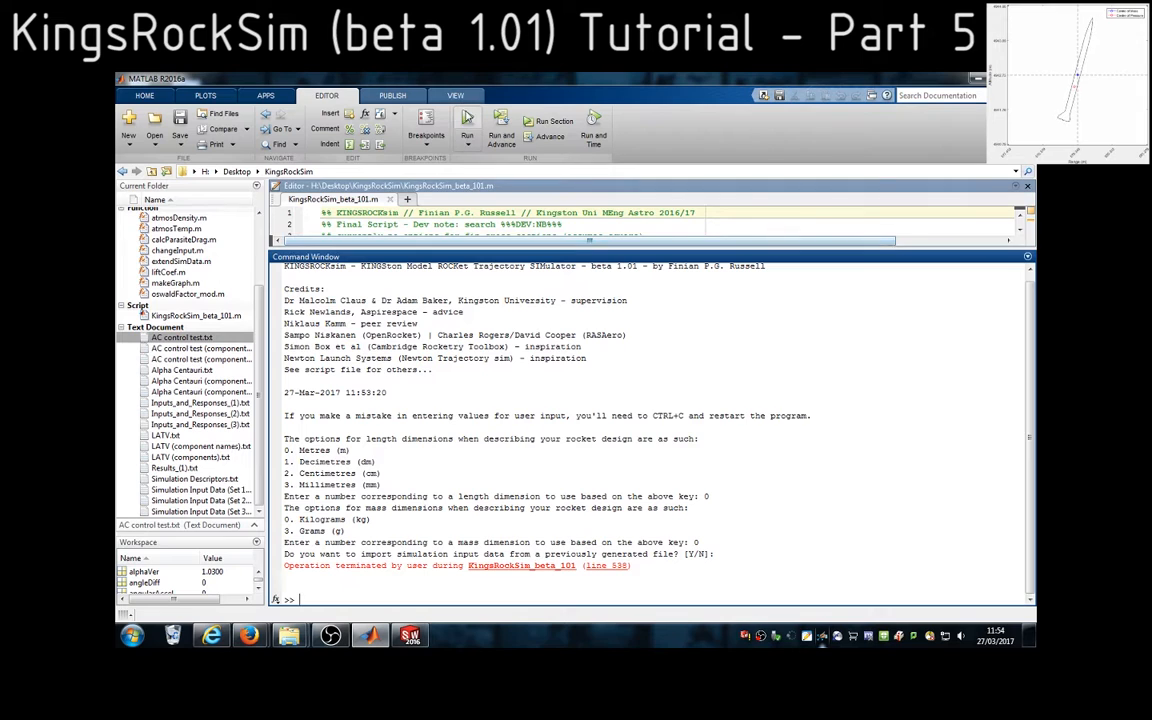
pyautogui.click(467, 119)
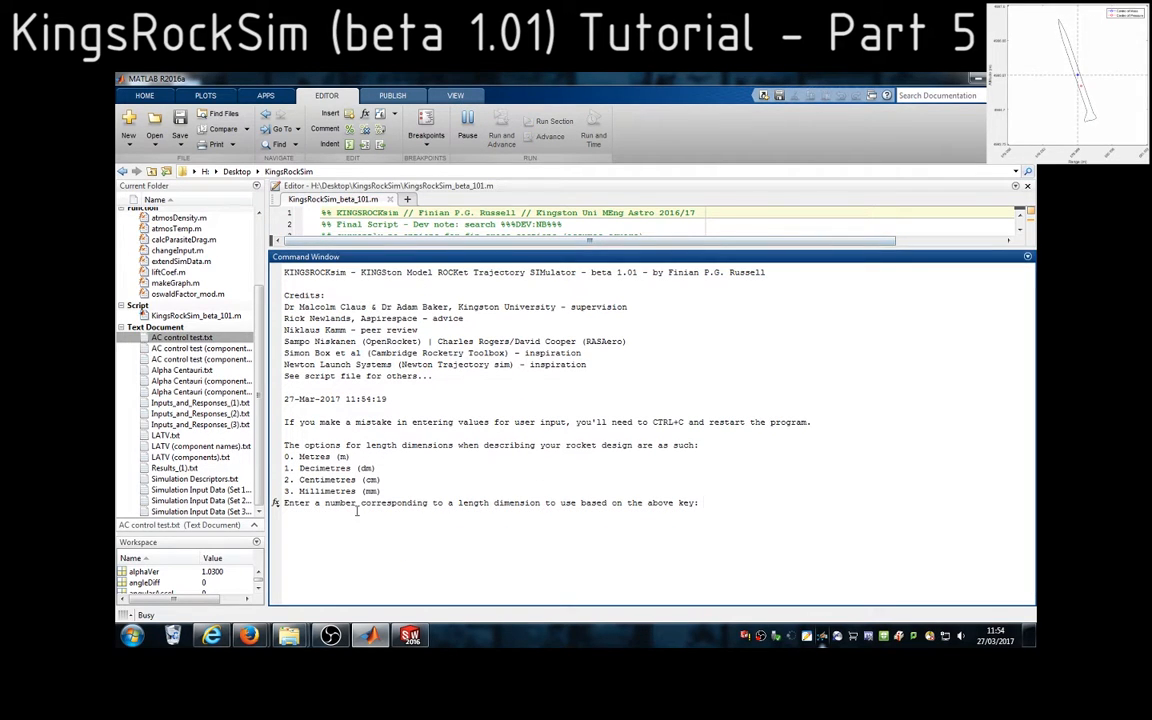
# Choose option 3, millimetres, for the length dimensions and option 3, grams, for the mass dimensions
pyautogui.doubleClick(298, 491)
pyautogui.click(722, 516)
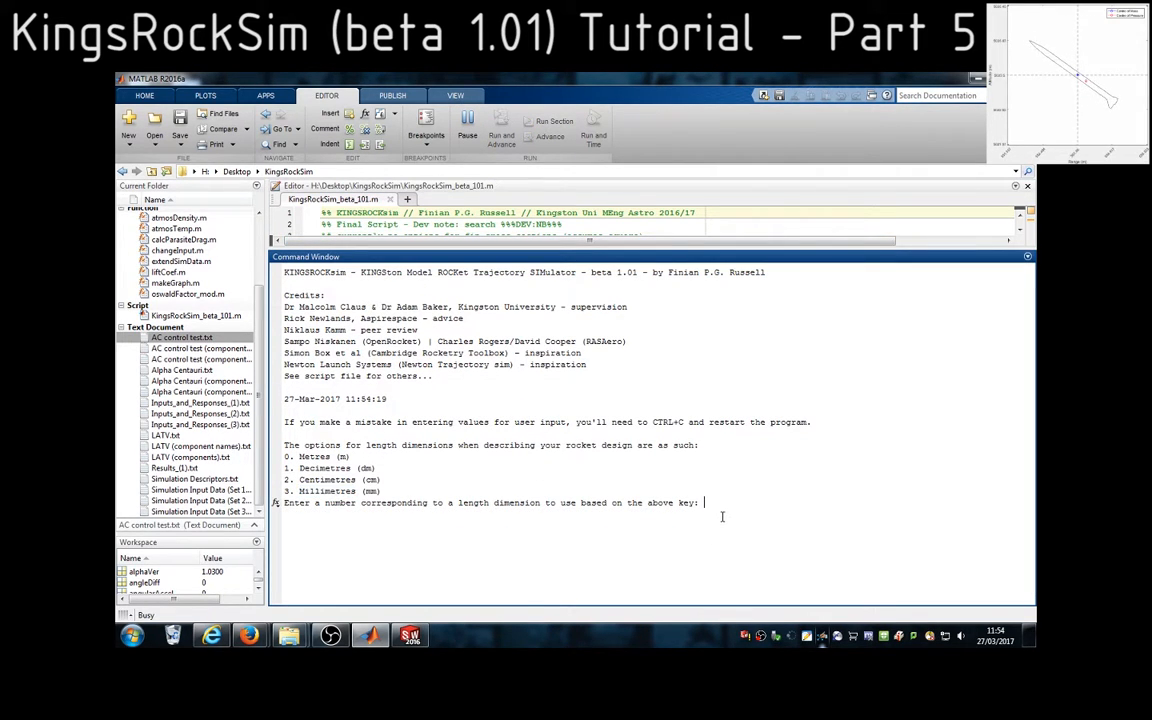
pyautogui.write('3')
pyautogui.press('Return')
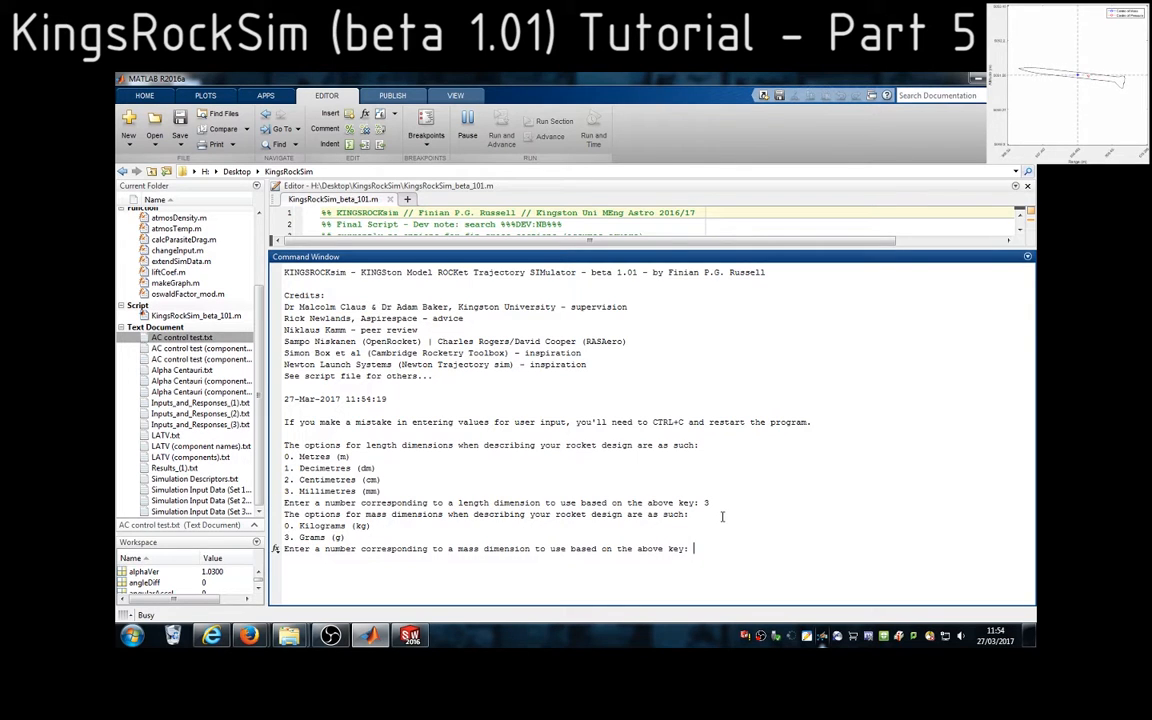
pyautogui.doubleClick(312, 538)
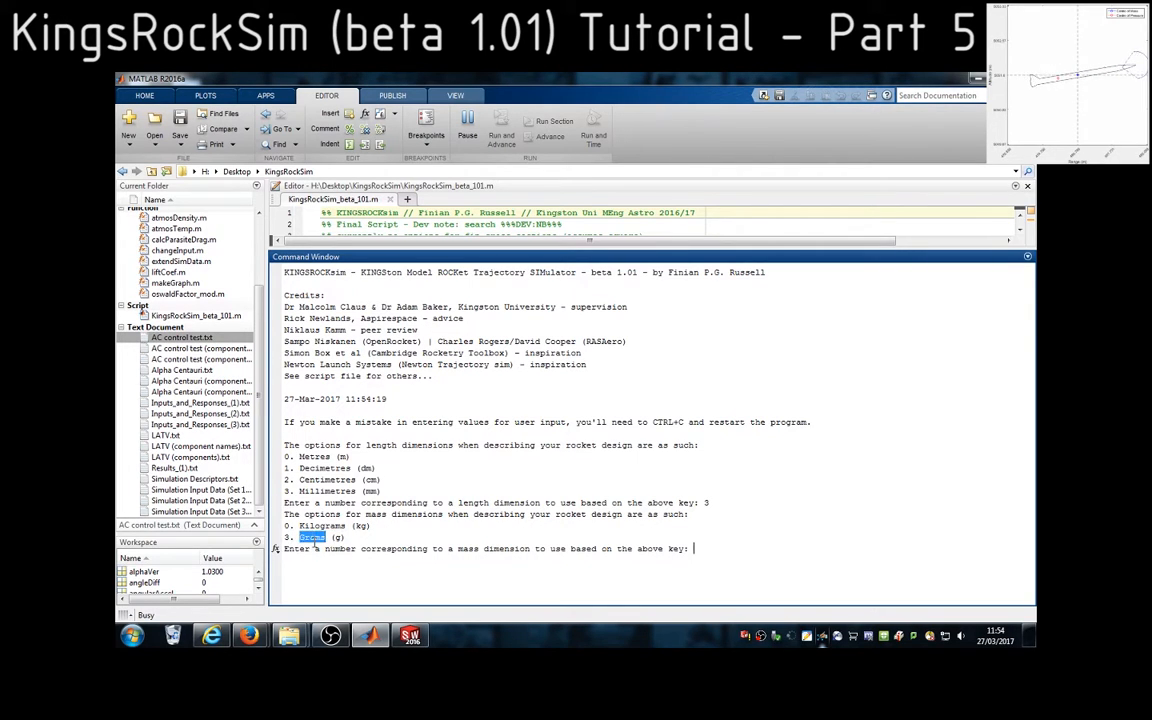
pyautogui.click(727, 549)
pyautogui.write('3')
pyautogui.press('Return')
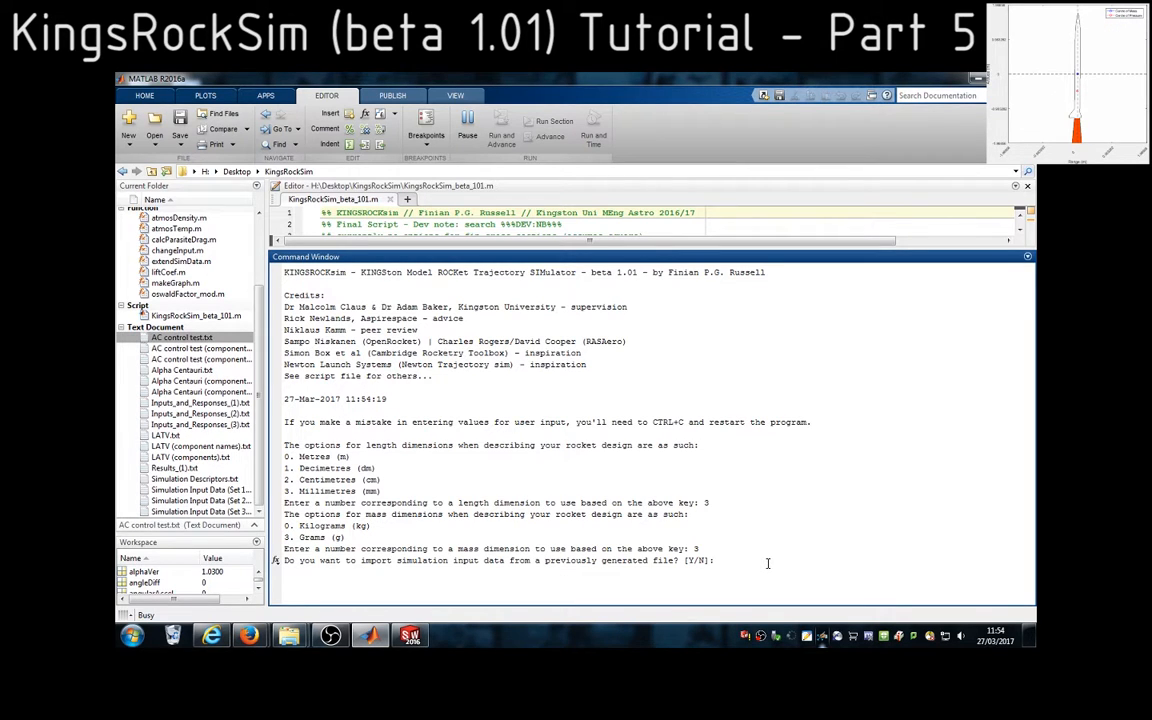
# Agree to import simulation input data from a previously generated file and use data set number 1
pyautogui.write('y')
pyautogui.press('Return')
pyautogui.write('1')
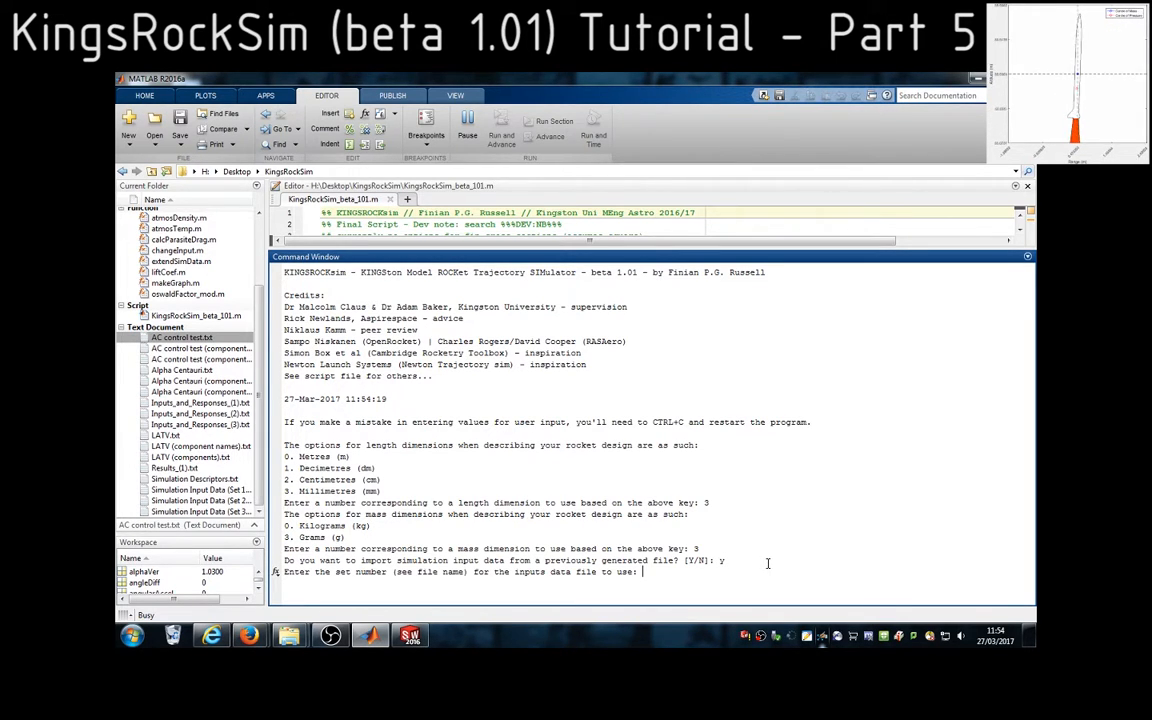
pyautogui.press('Return')
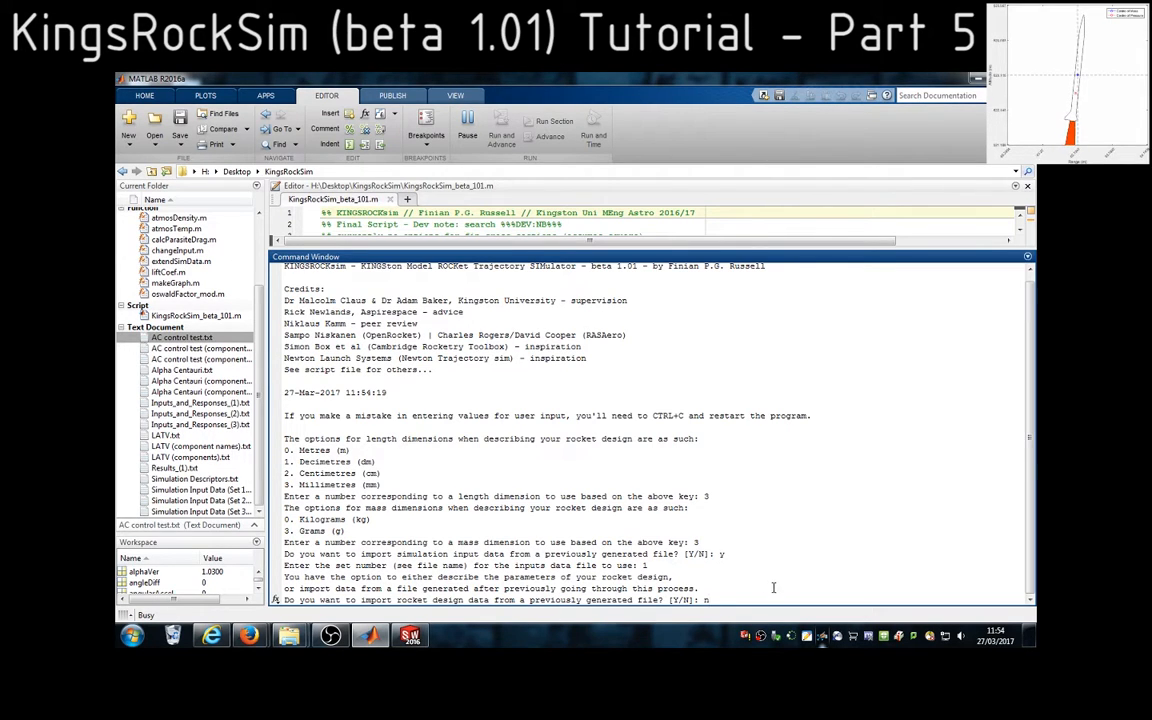
# Answer n to importing rocket design data, so that the rocket's parameters are described manually
pyautogui.moveTo(740, 600); pyautogui.dragTo(356, 599)
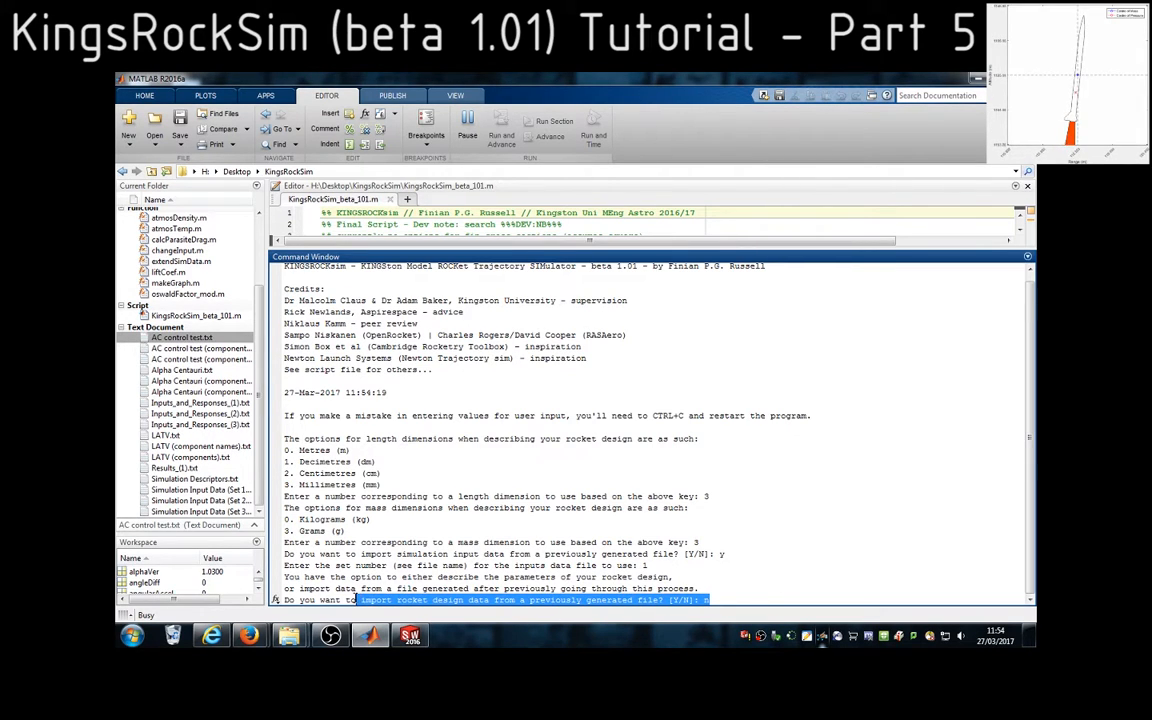
pyautogui.doubleClick(375, 606)
pyautogui.click(737, 602)
pyautogui.press('Return')
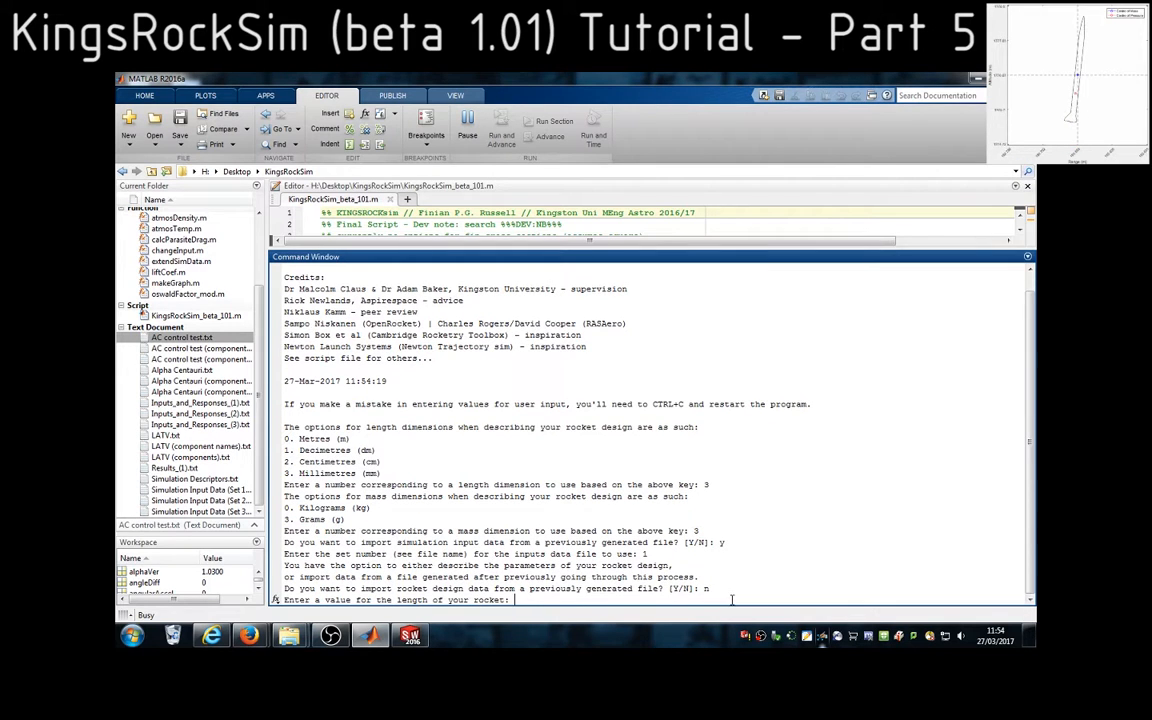
# For the rocket length prompt, measure from the nose cone tip to the boat tail's rear end in SolidWorks and return to MATLAB
pyautogui.moveTo(325, 600); pyautogui.dragTo(517, 604)
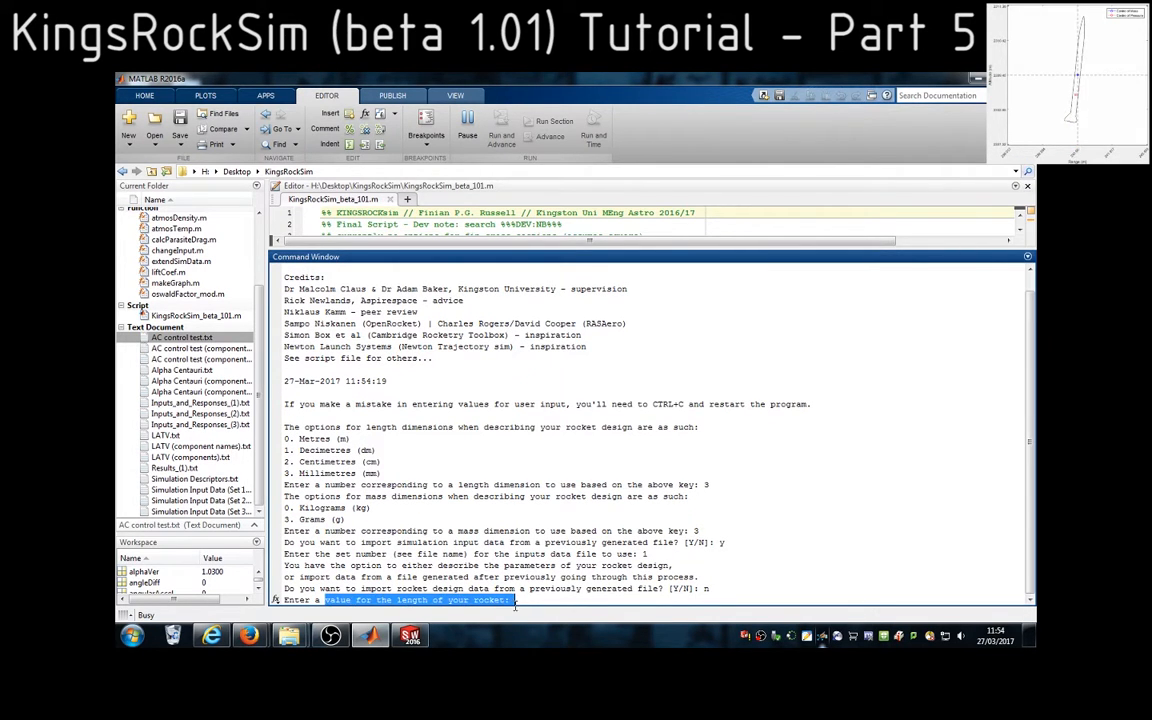
pyautogui.click(525, 600)
pyautogui.click(411, 636)
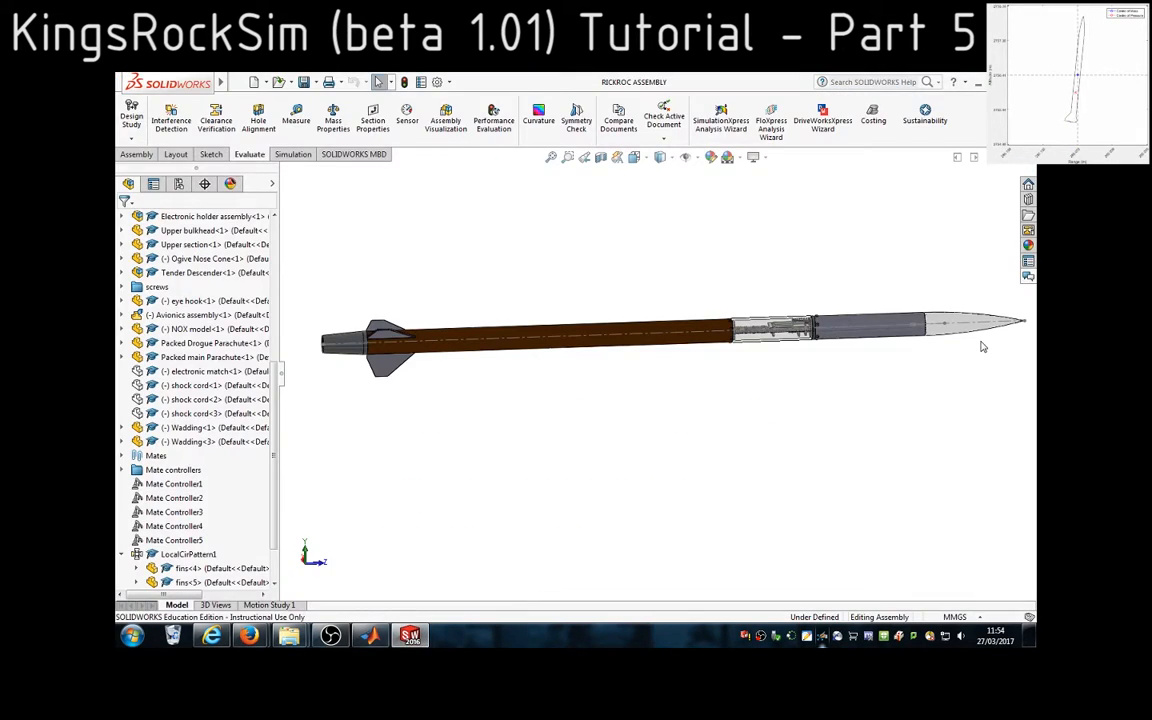
pyautogui.scroll(-5, 946, 312)
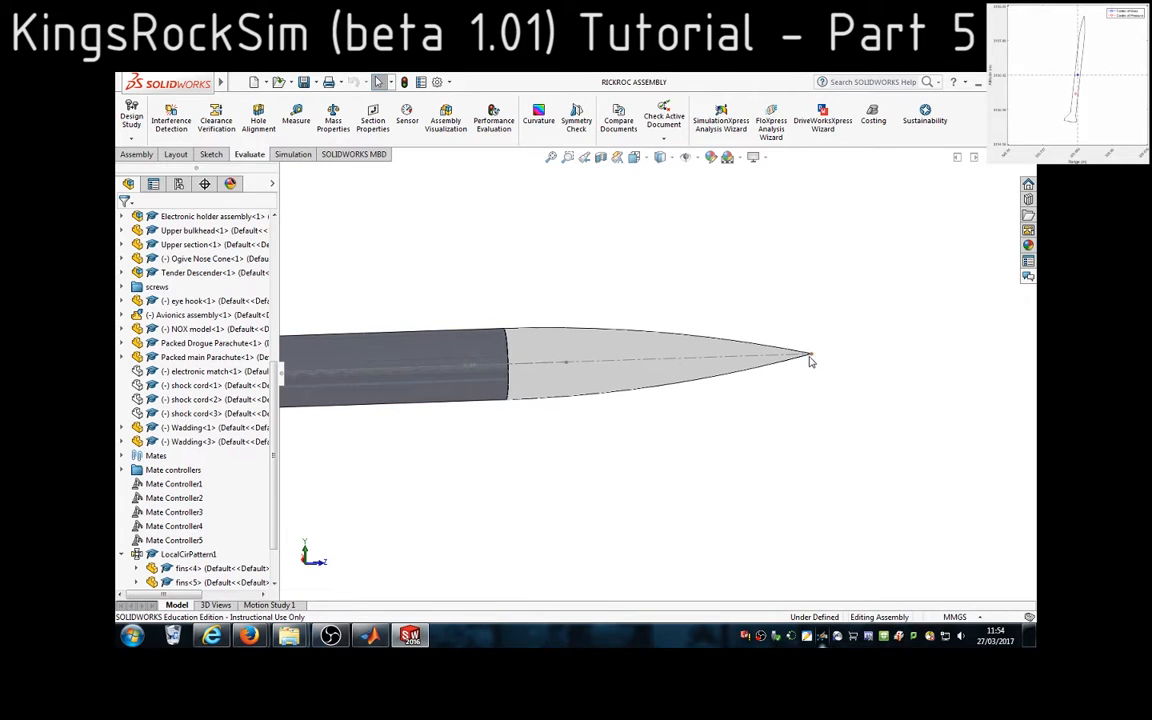
pyautogui.click(810, 357)
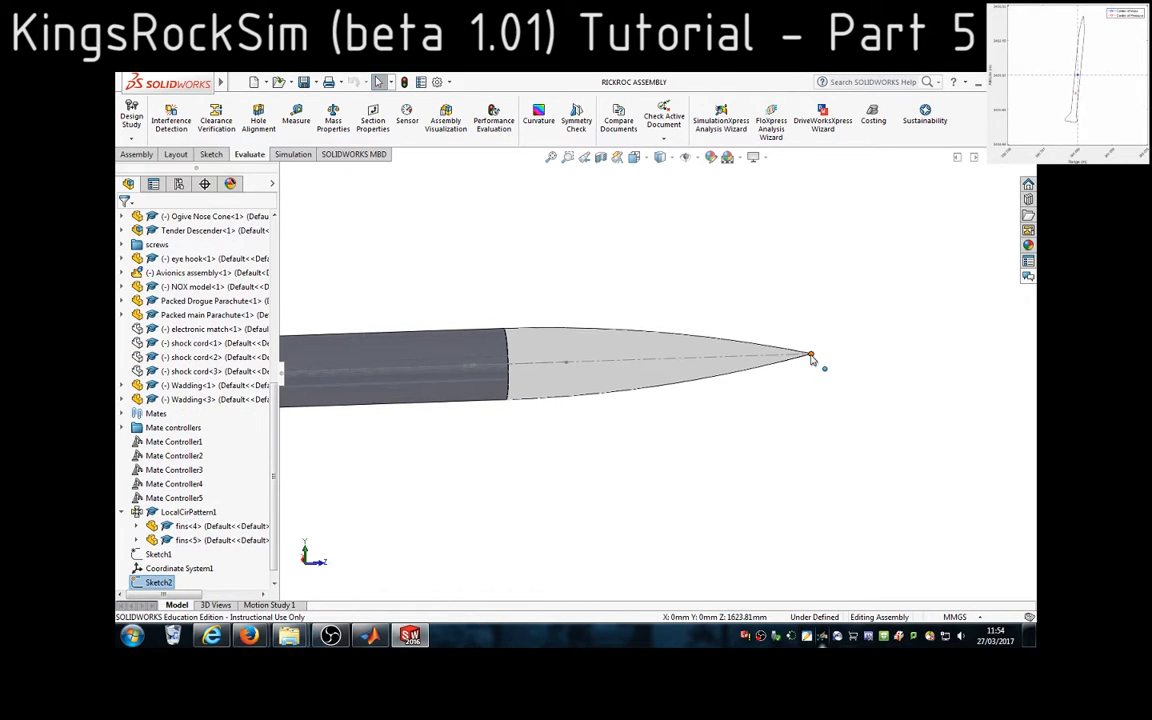
pyautogui.scroll(3, 455, 458)
pyautogui.scroll(3, 445, 395)
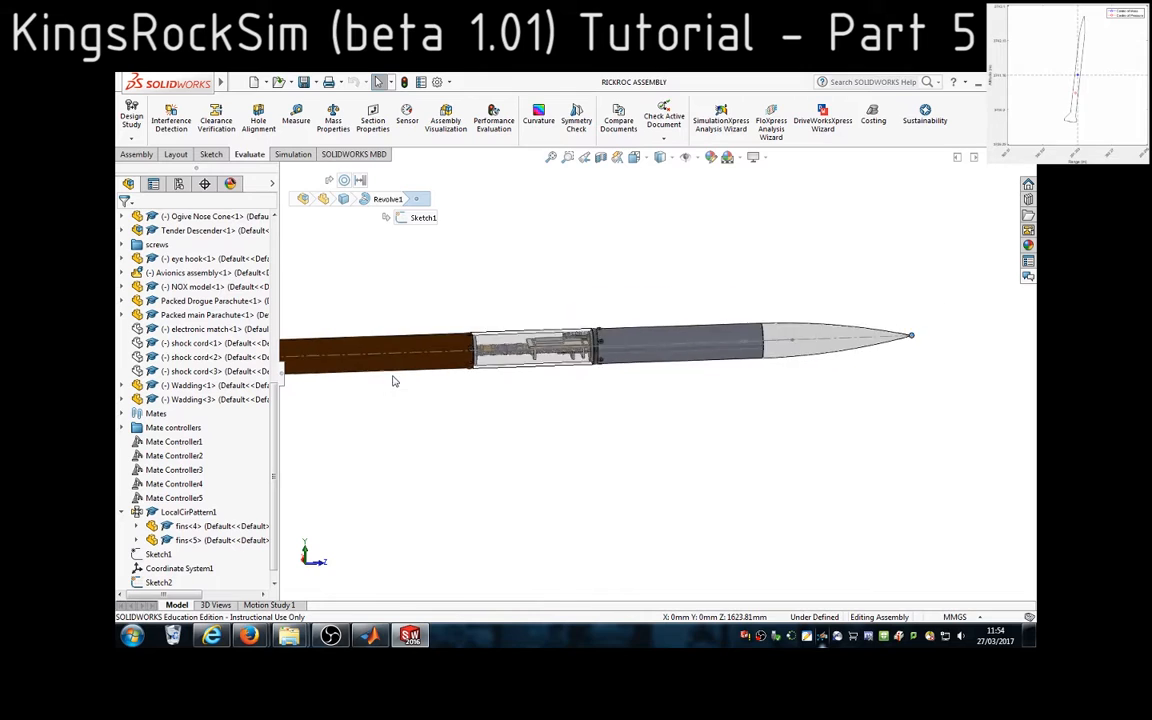
pyautogui.scroll(-5, 429, 381)
pyautogui.scroll(-5, 528, 371)
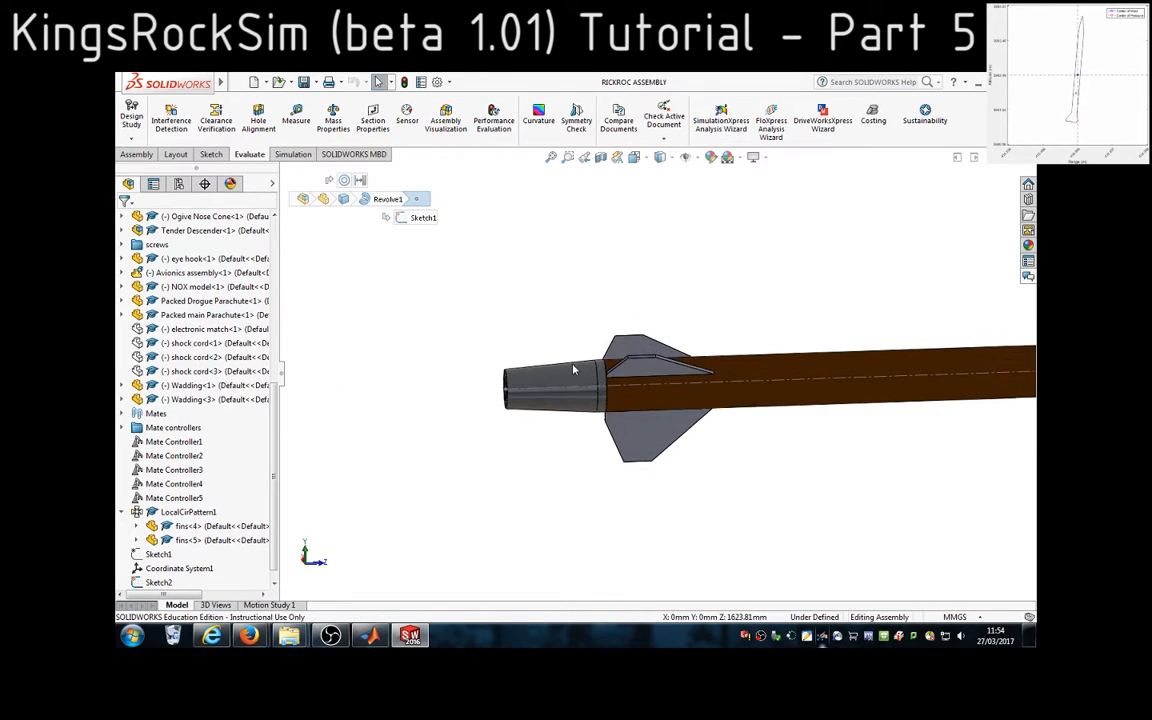
pyautogui.click(499, 399)
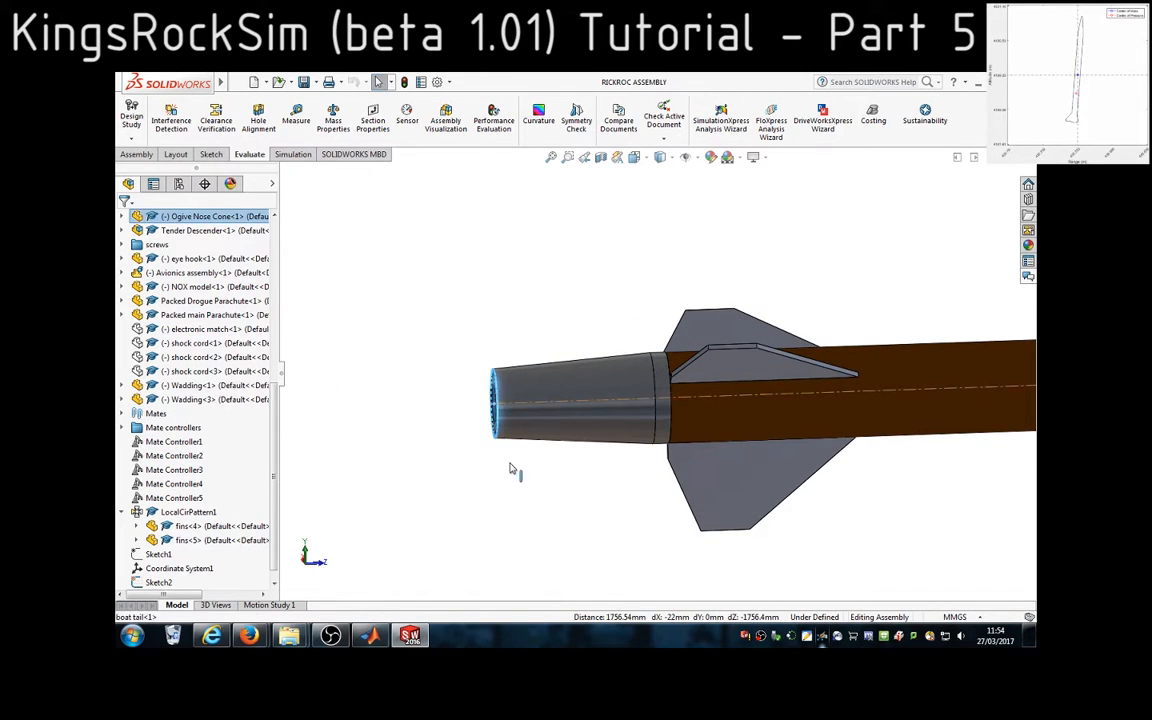
pyautogui.click(296, 115)
pyautogui.scroll(6, 777, 437)
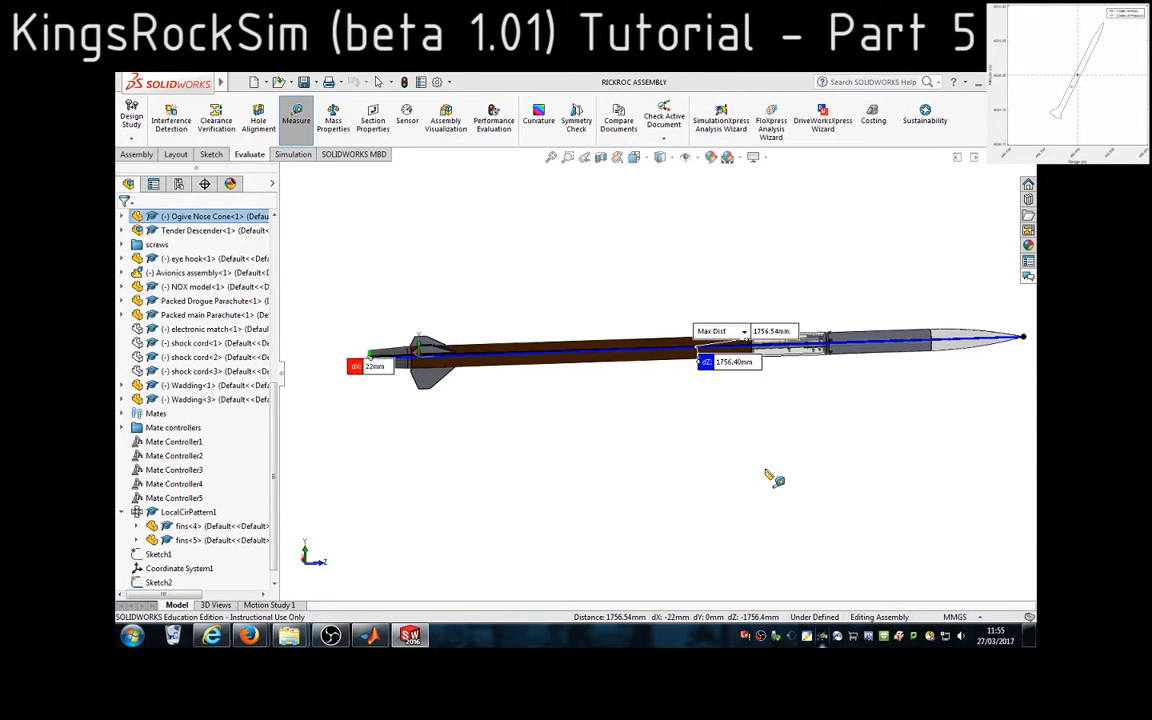
pyautogui.click(411, 637)
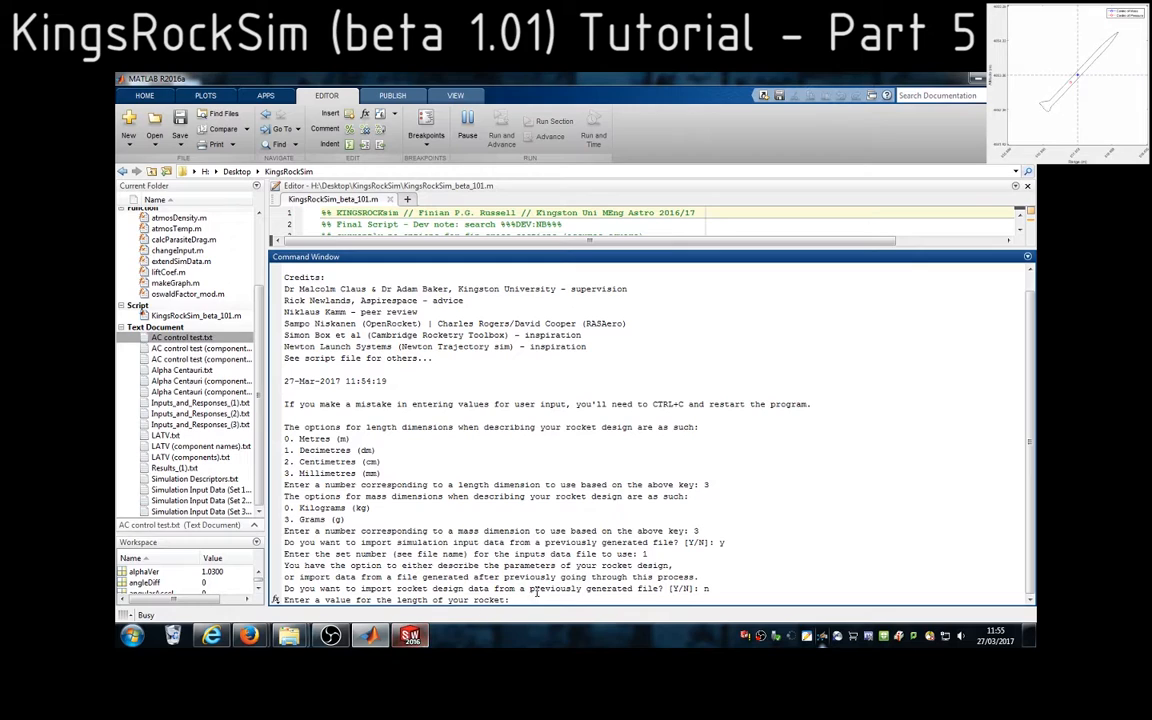
# Enter 1756.54 as the length of the rocket
pyautogui.write('175')
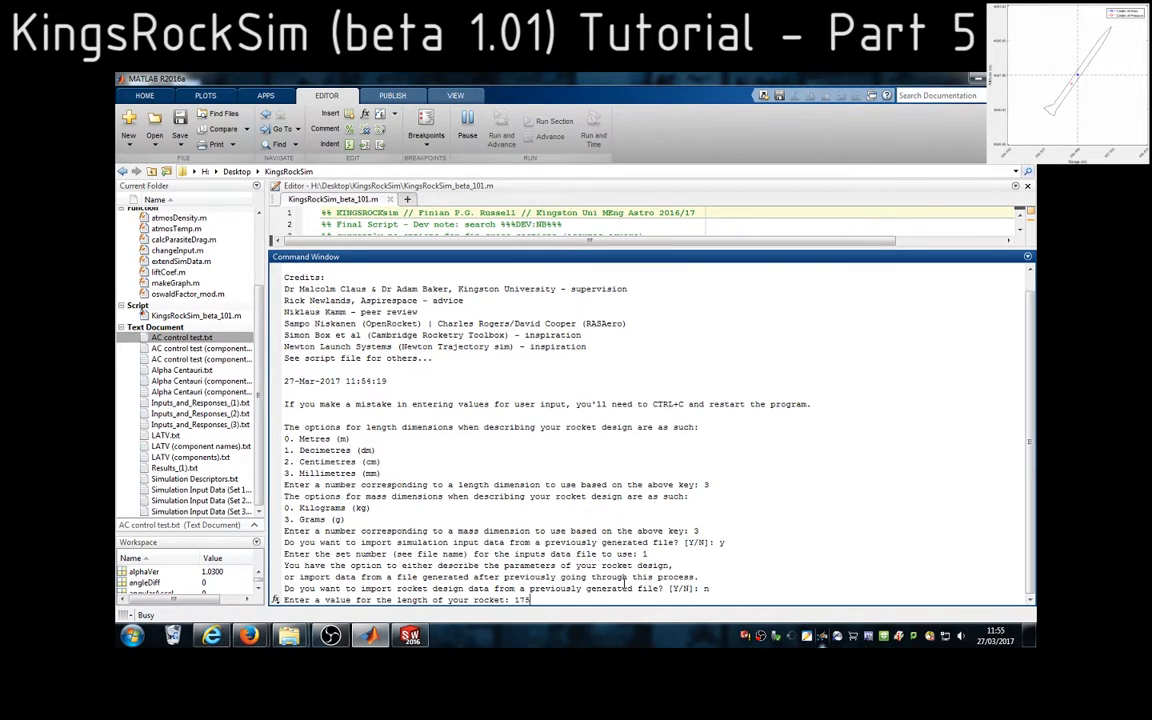
pyautogui.write('6.54')
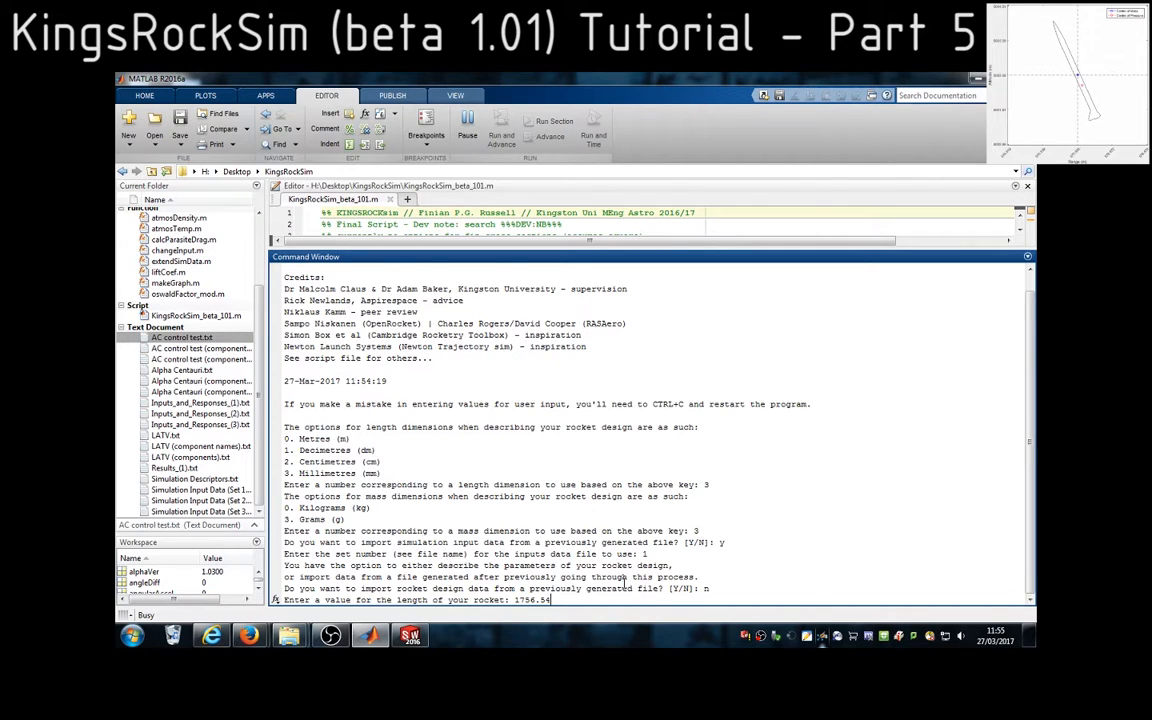
pyautogui.press('Return')
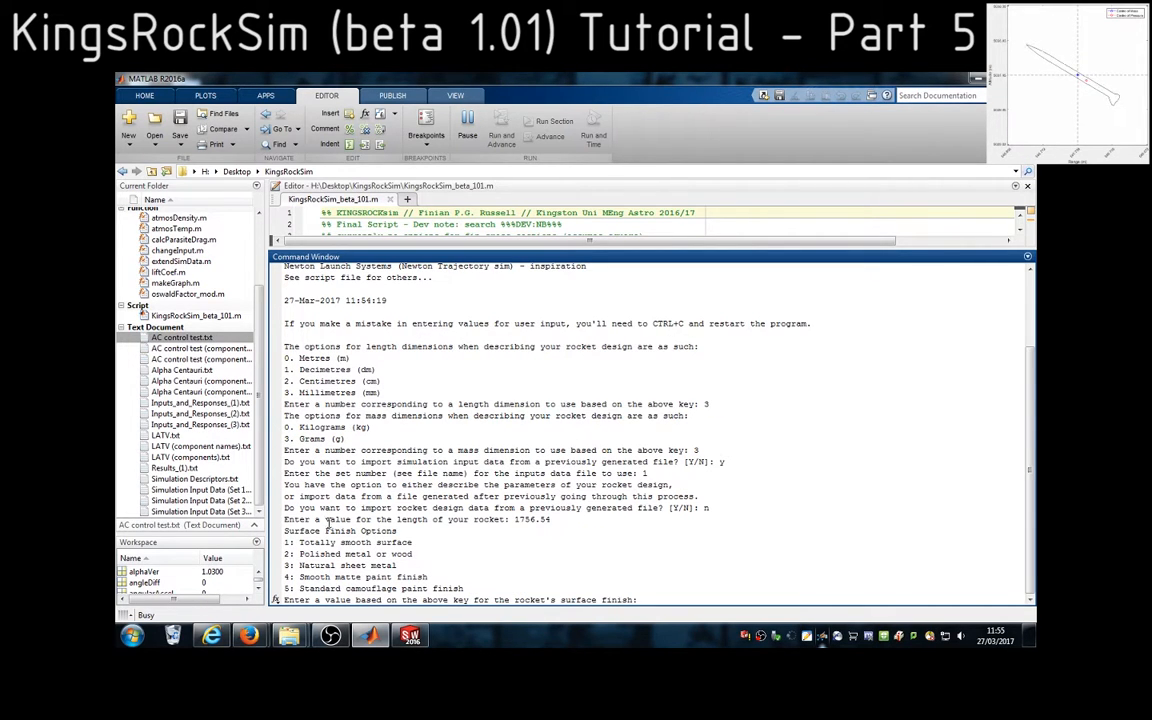
# Choose option 4, smooth matte paint finish, for the rocket's surface finish
pyautogui.moveTo(288, 520)
pyautogui.mouseDown()
pyautogui.moveTo(322, 520)
pyautogui.moveTo(411, 555)
pyautogui.moveTo(403, 589)
pyautogui.moveTo(450, 578)
pyautogui.moveTo(290, 578)
pyautogui.mouseUp()
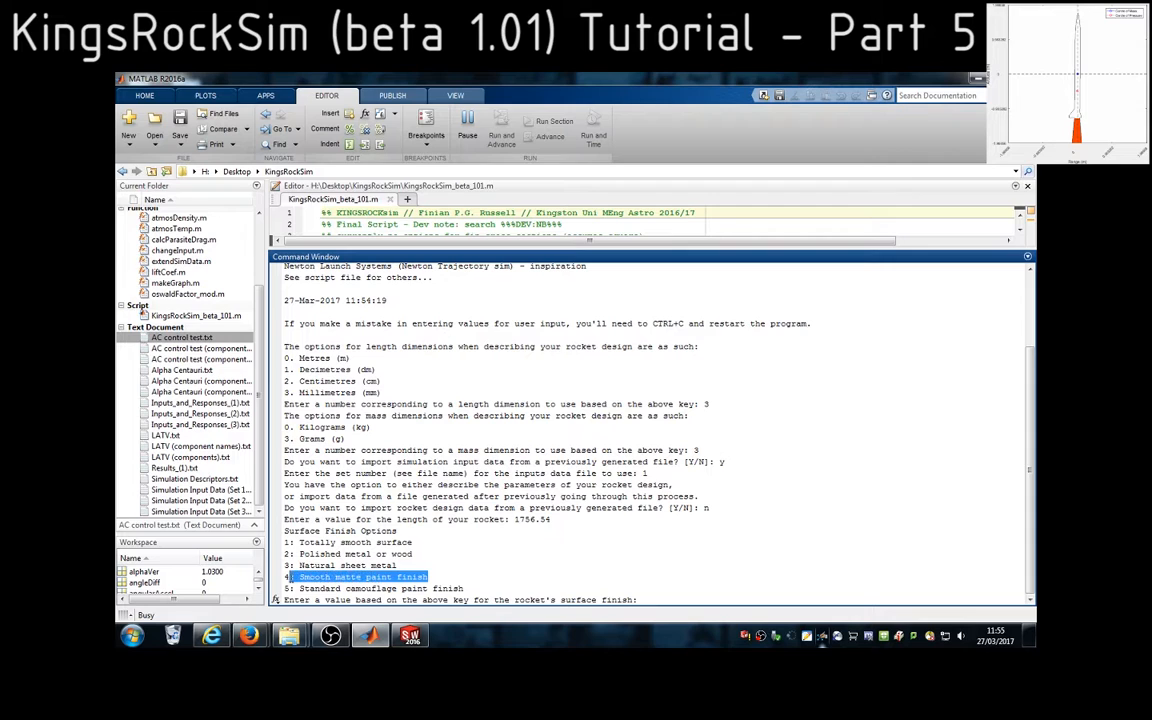
pyautogui.click(680, 597)
pyautogui.write('4')
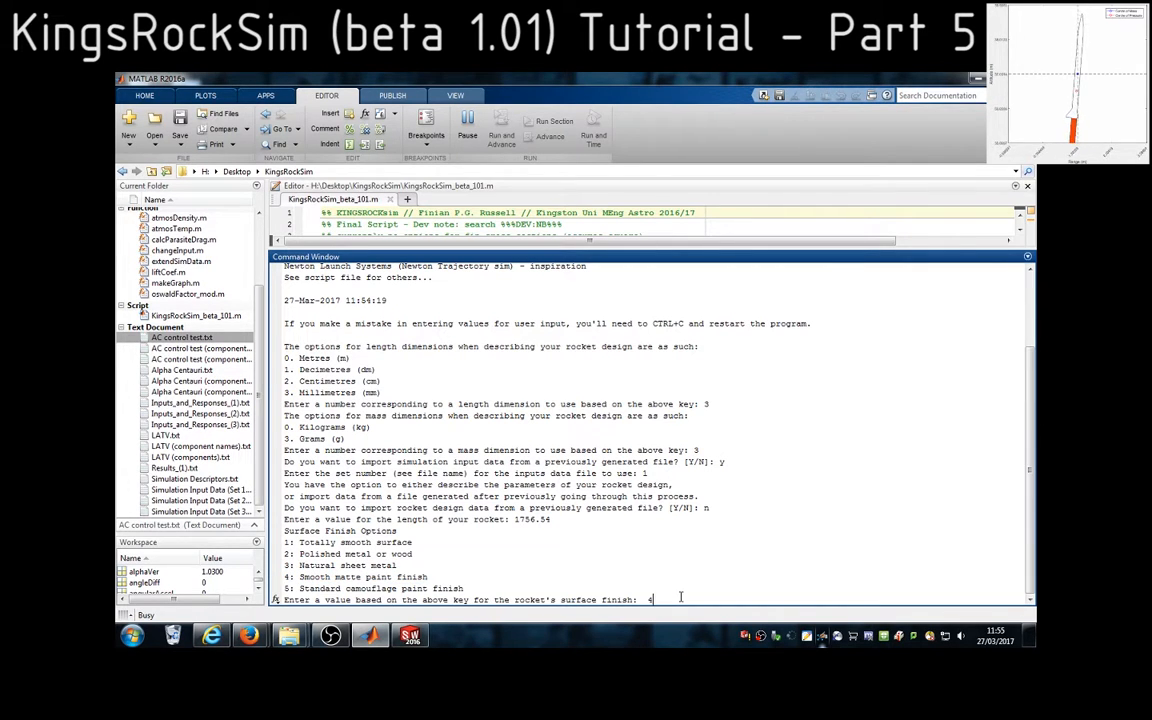
pyautogui.press('BackSpace')
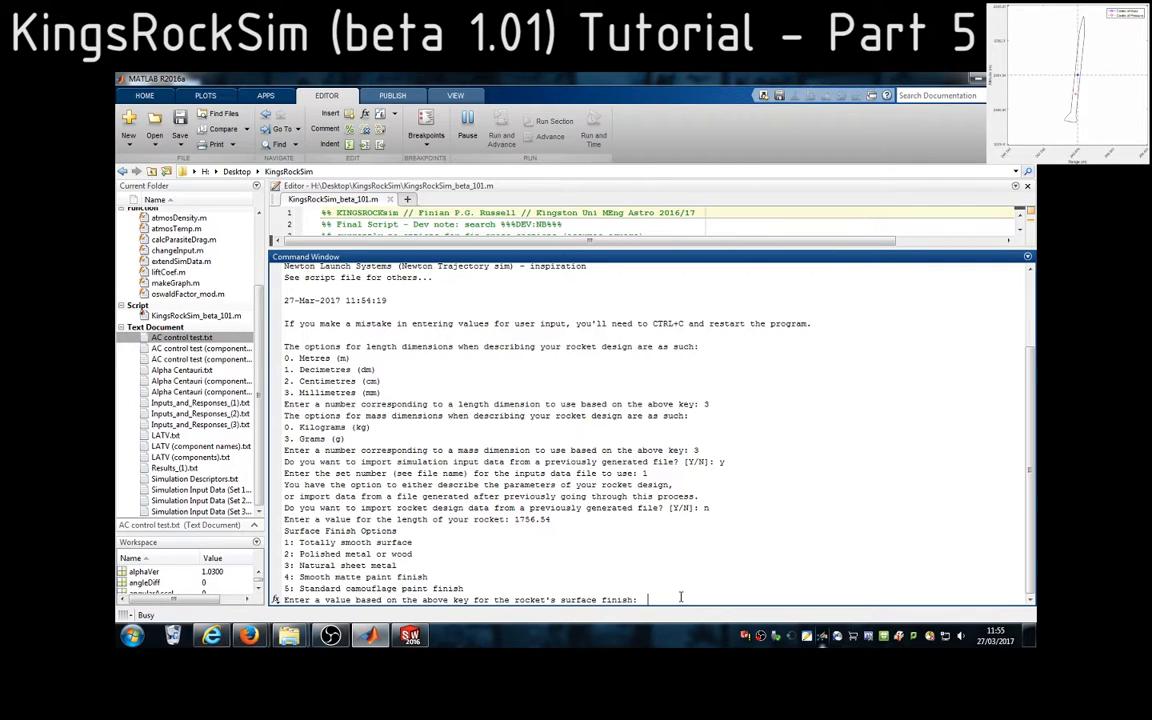
pyautogui.write('4')
pyautogui.press('Return')
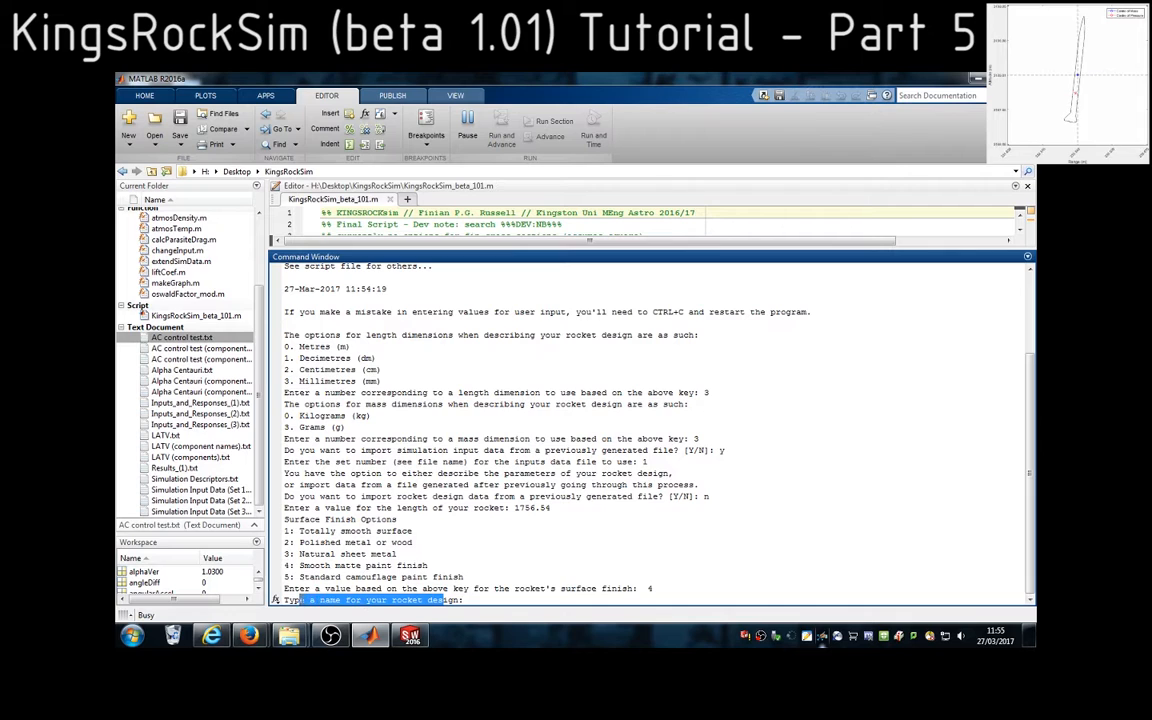
# Name the rocket design Alpha Centauri mkII
pyautogui.doubleClick(328, 600)
pyautogui.click(485, 600)
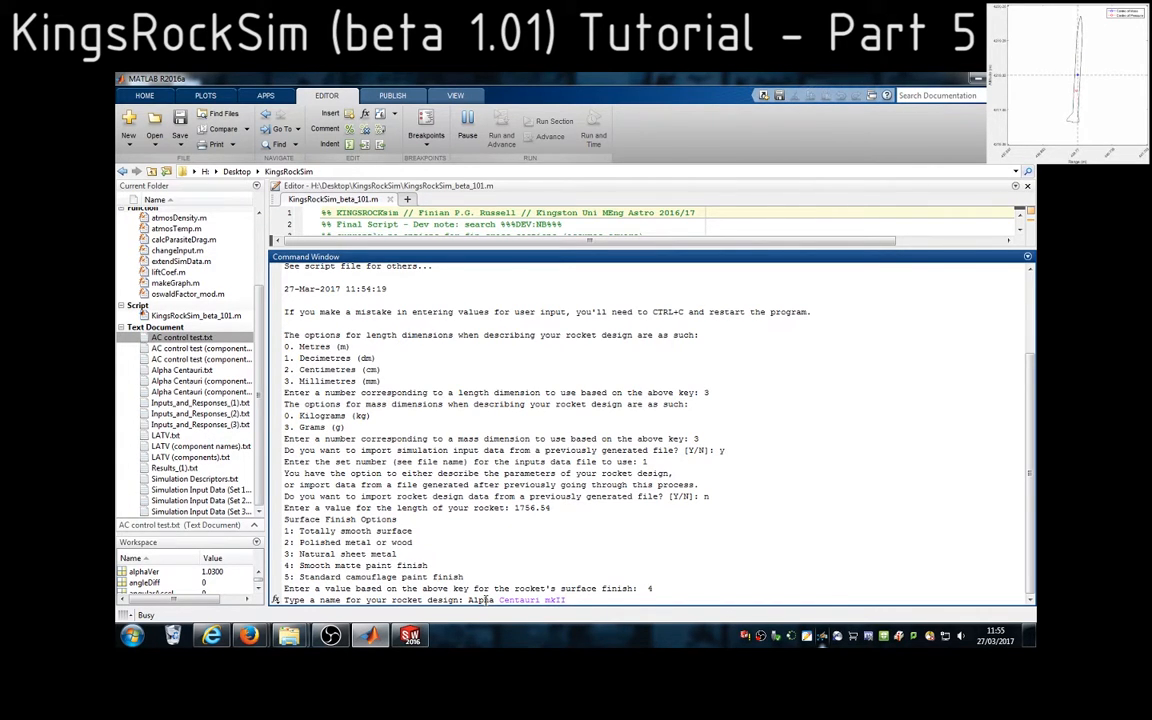
pyautogui.press('Return')
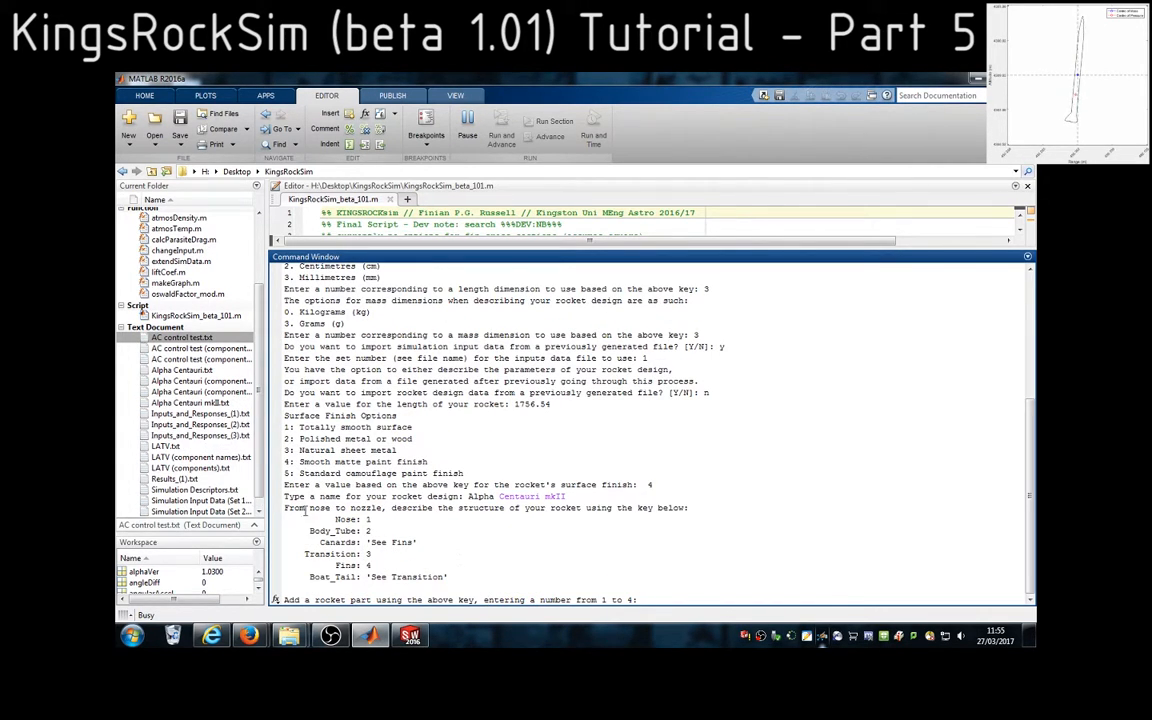
# Review the nose-to-nozzle instruction and the part key covering nose, body tube, canards, transition, fins and boat tail
pyautogui.moveTo(284, 507); pyautogui.dragTo(690, 508)
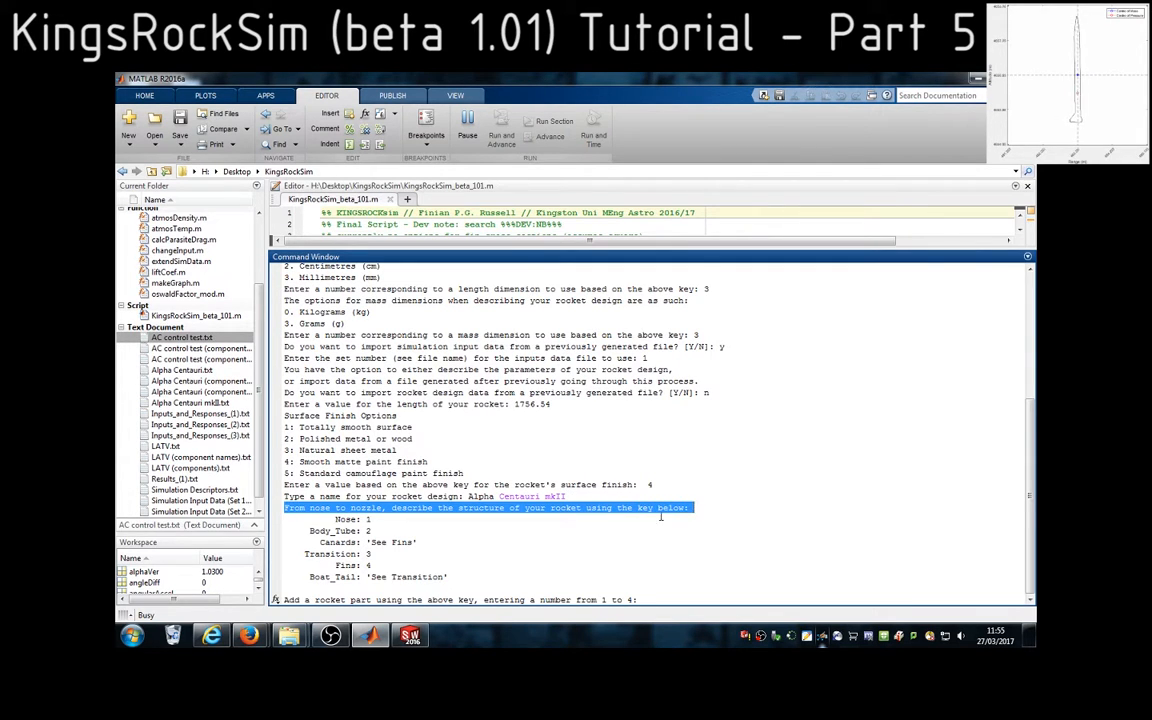
pyautogui.moveTo(462, 577); pyautogui.dragTo(342, 520)
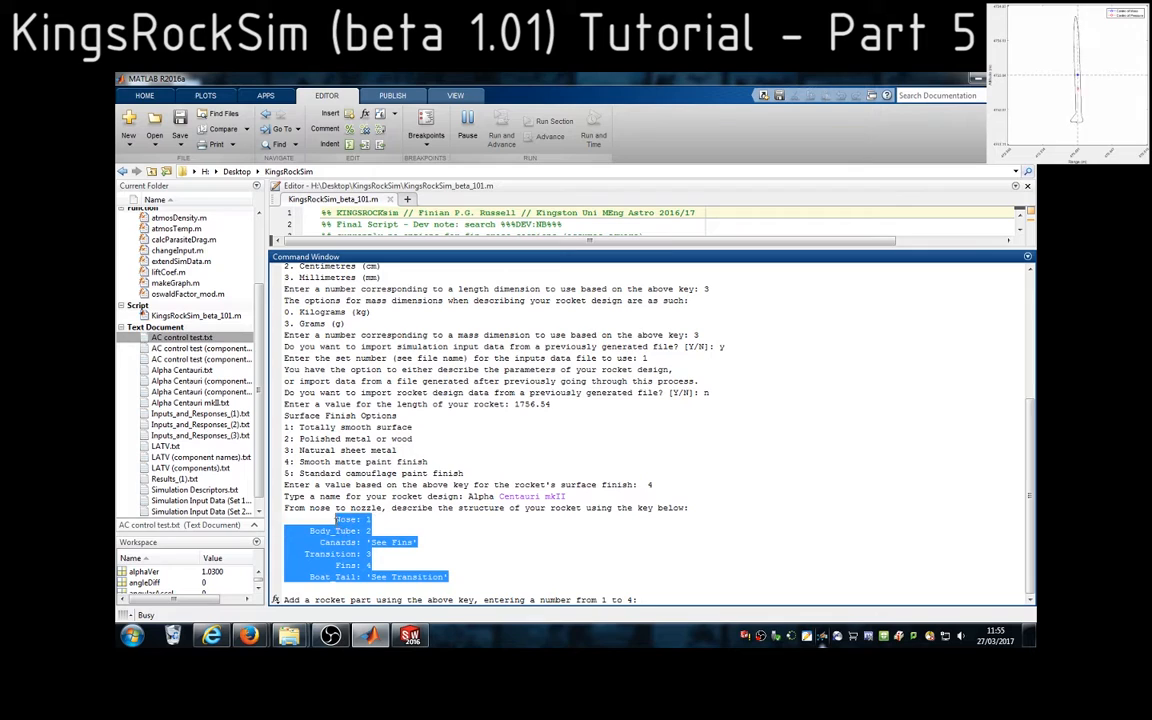
pyautogui.click(350, 520)
pyautogui.doubleClick(350, 520)
pyautogui.doubleClick(329, 531)
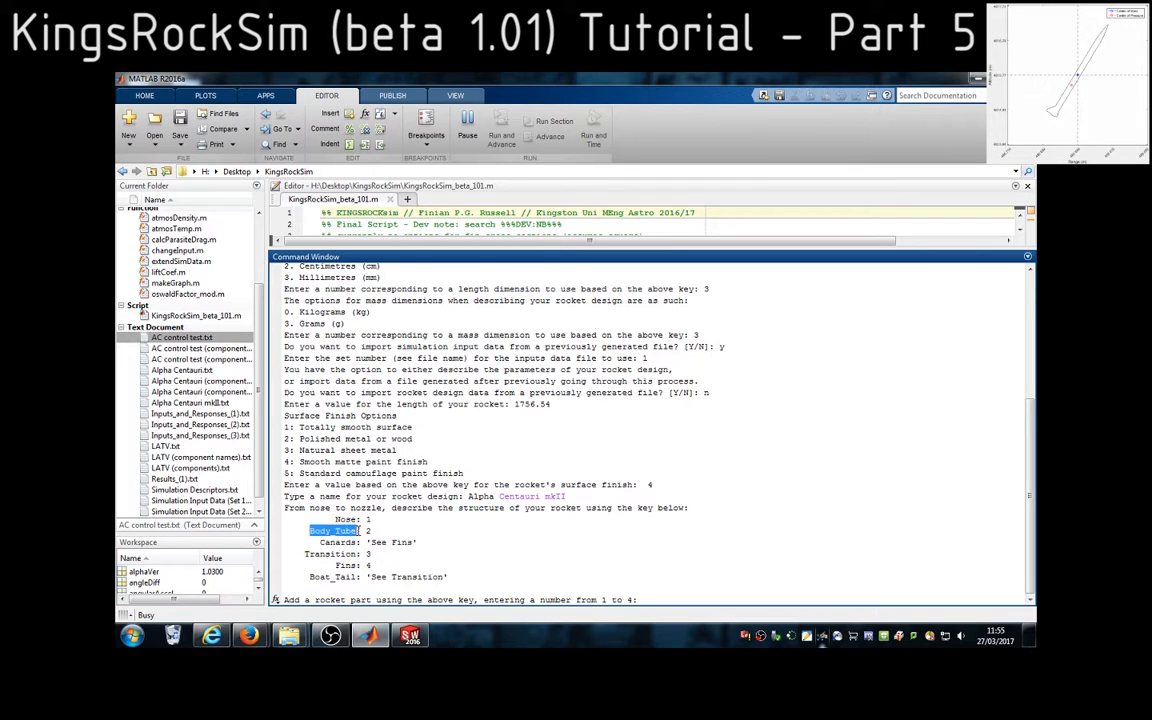
pyautogui.doubleClick(340, 542)
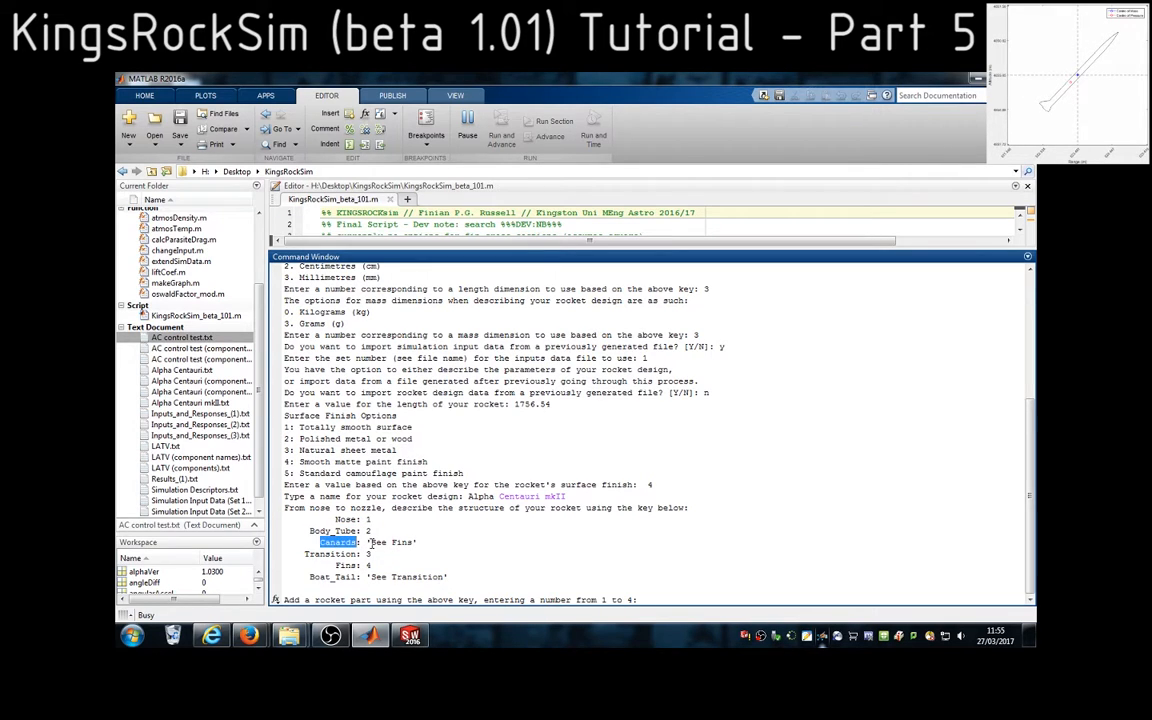
pyautogui.doubleClick(345, 554)
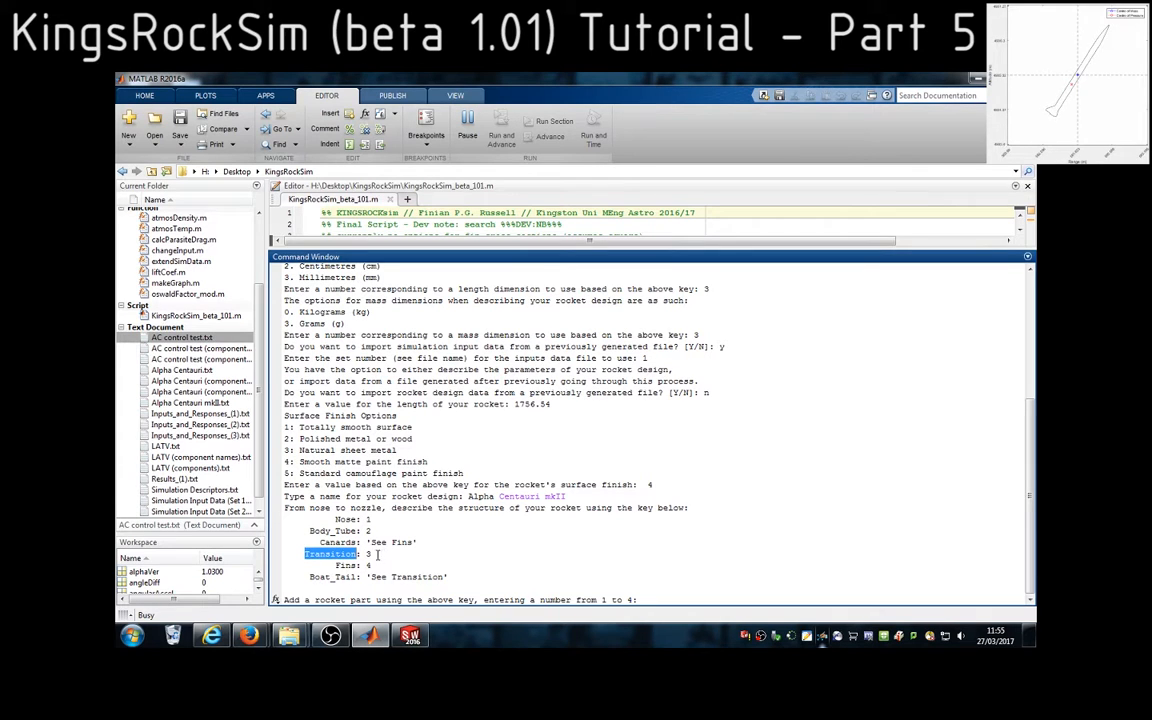
pyautogui.doubleClick(347, 565)
pyautogui.doubleClick(345, 577)
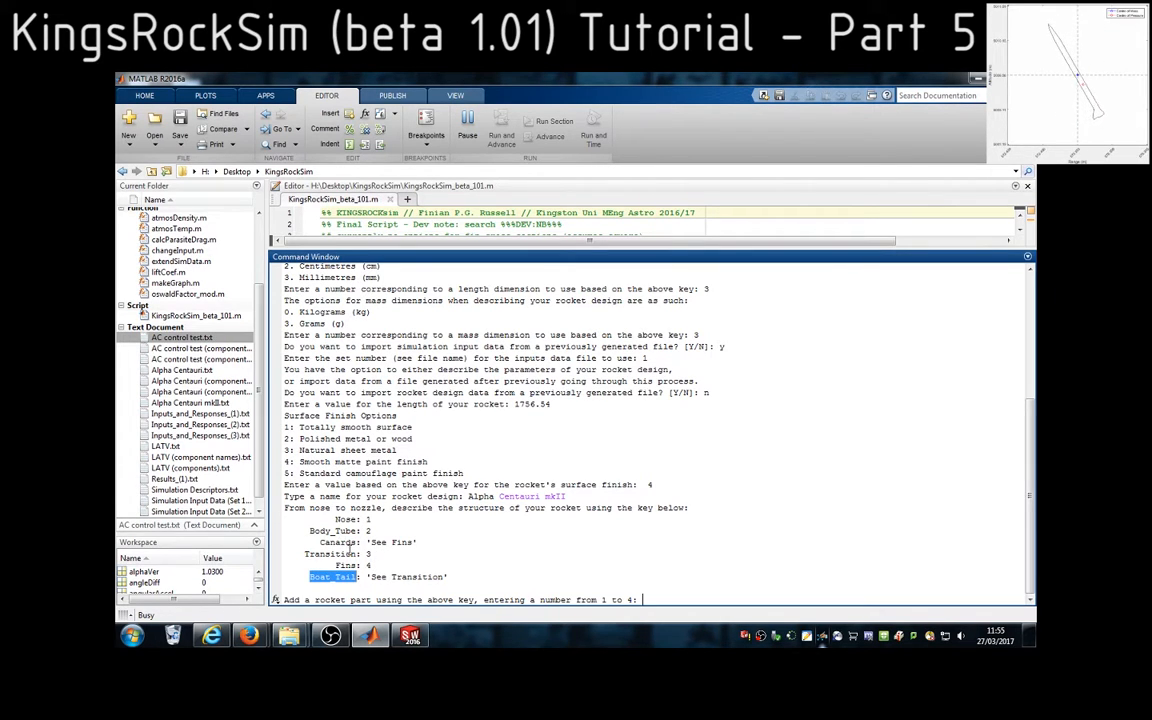
pyautogui.doubleClick(348, 554)
pyautogui.doubleClick(368, 556)
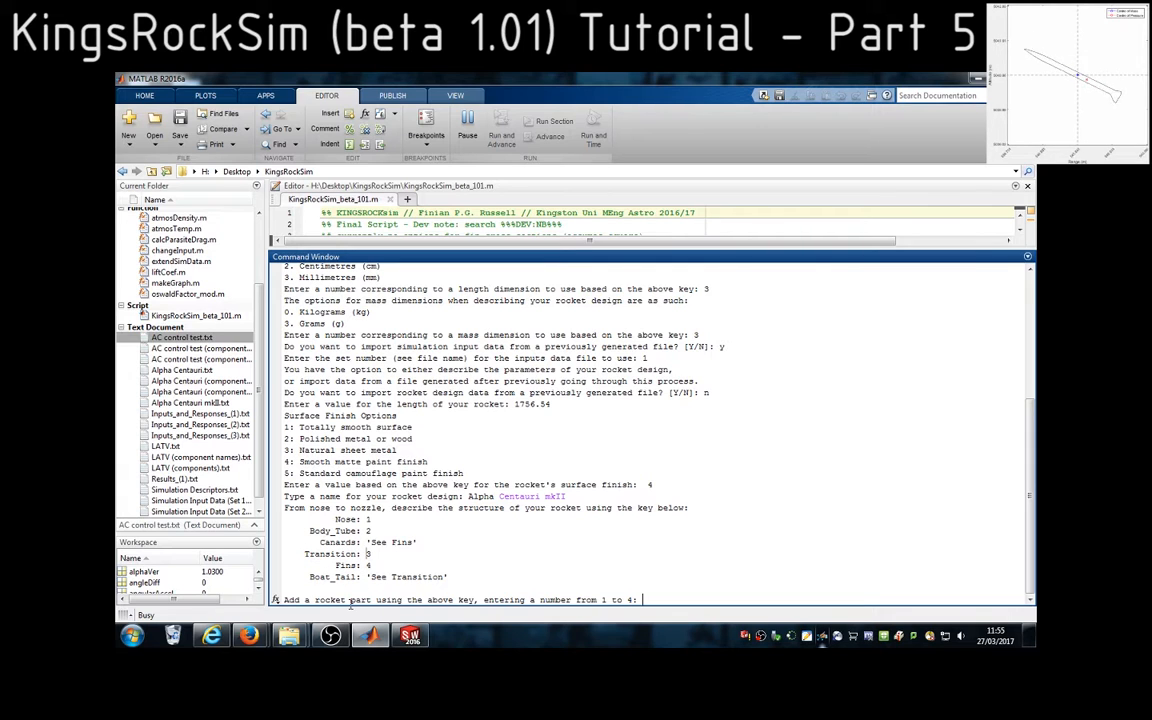
# Switch to SolidWorks, inspect the rocket's front end by selecting the ogive nose cone, and return to MATLAB
pyautogui.click(411, 637)
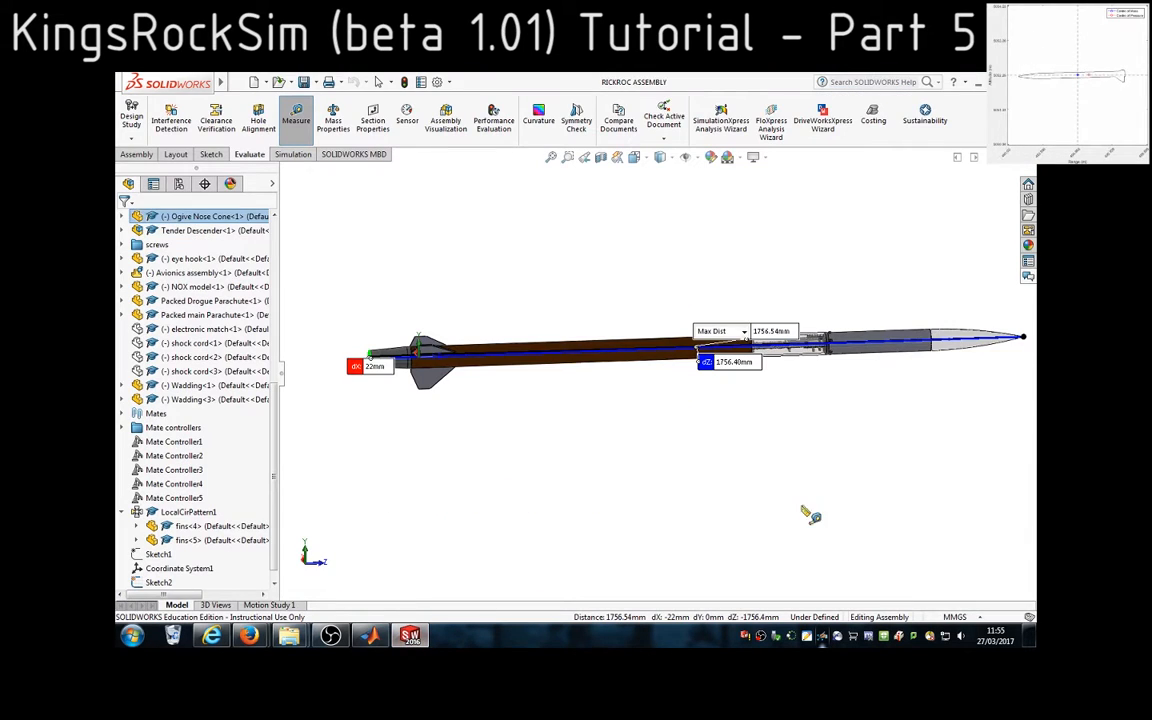
pyautogui.scroll(2, 966, 396)
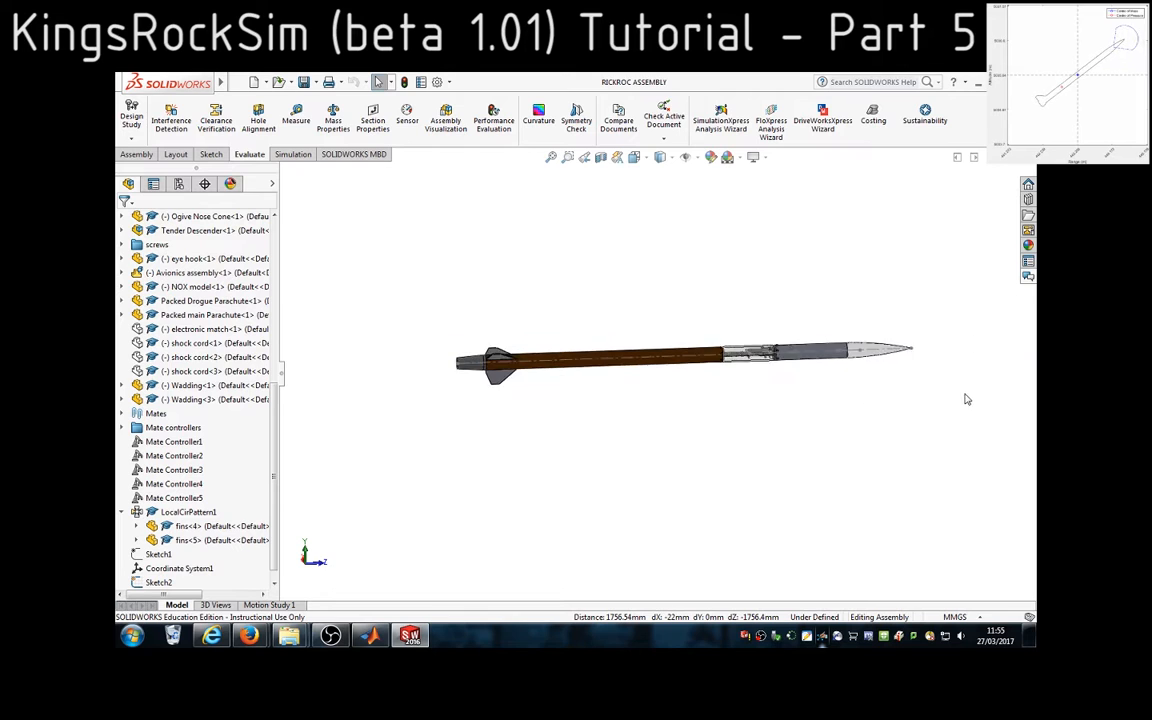
pyautogui.scroll(-6, 966, 396)
pyautogui.click(709, 349)
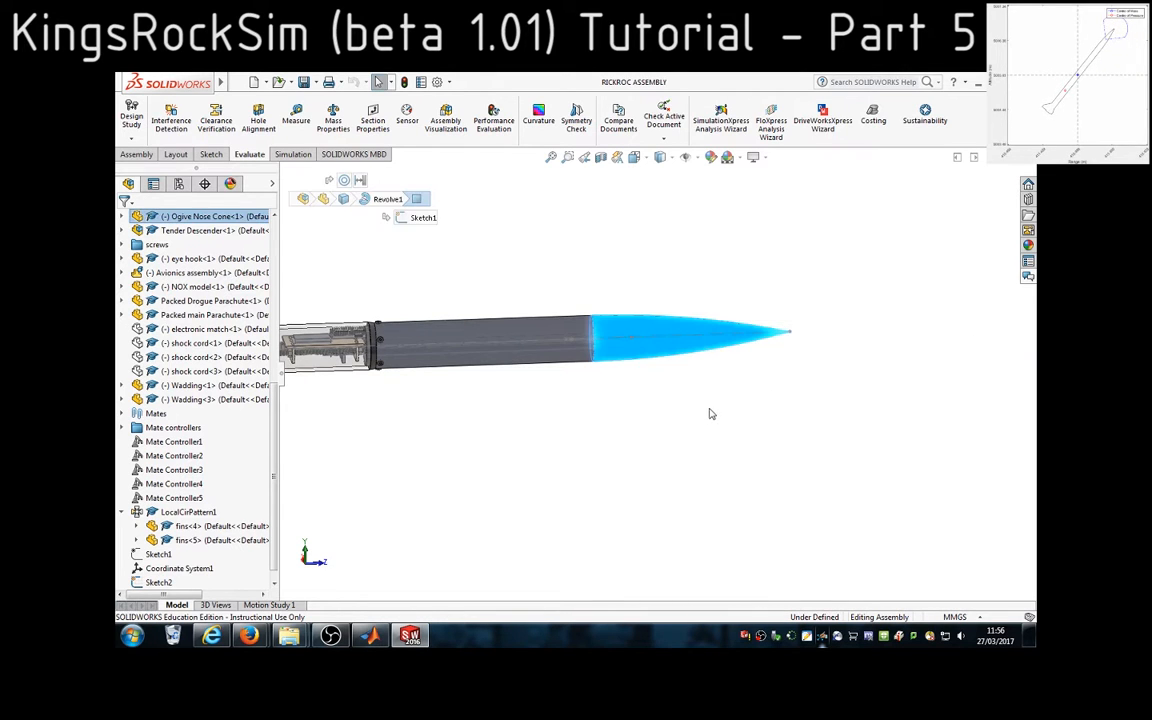
pyautogui.click(419, 632)
# Add the nose, option 1, as the first rocket part
pyautogui.moveTo(372, 519); pyautogui.dragTo(341, 520)
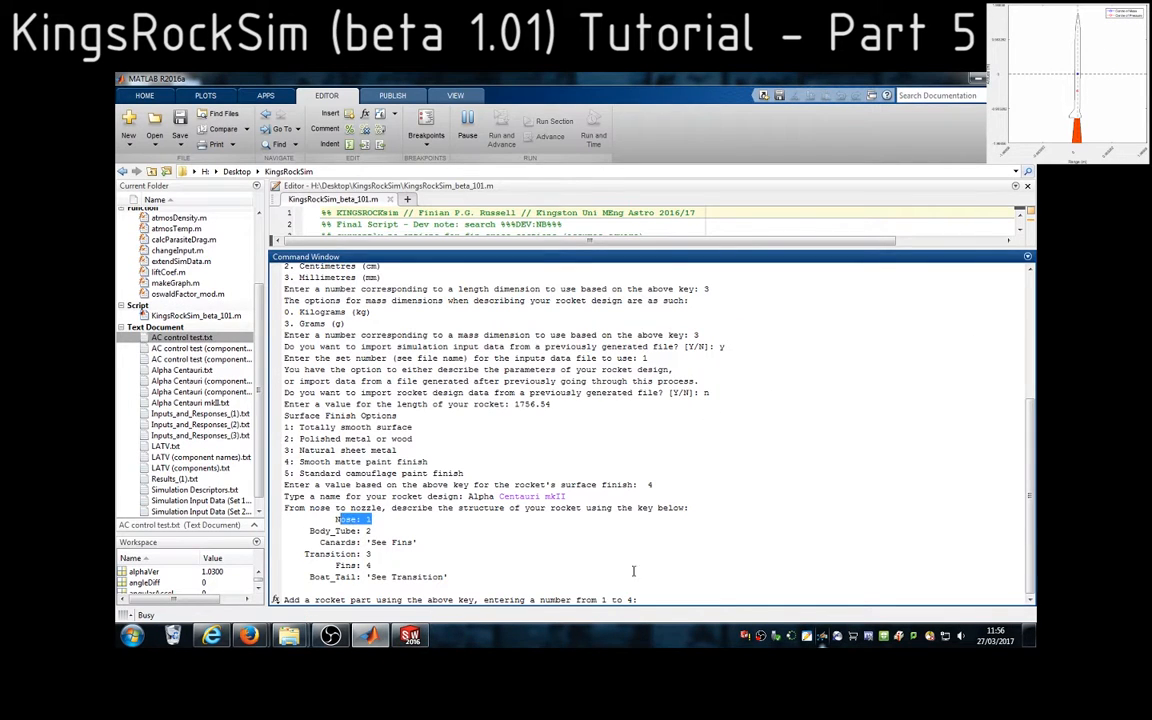
pyautogui.click(660, 599)
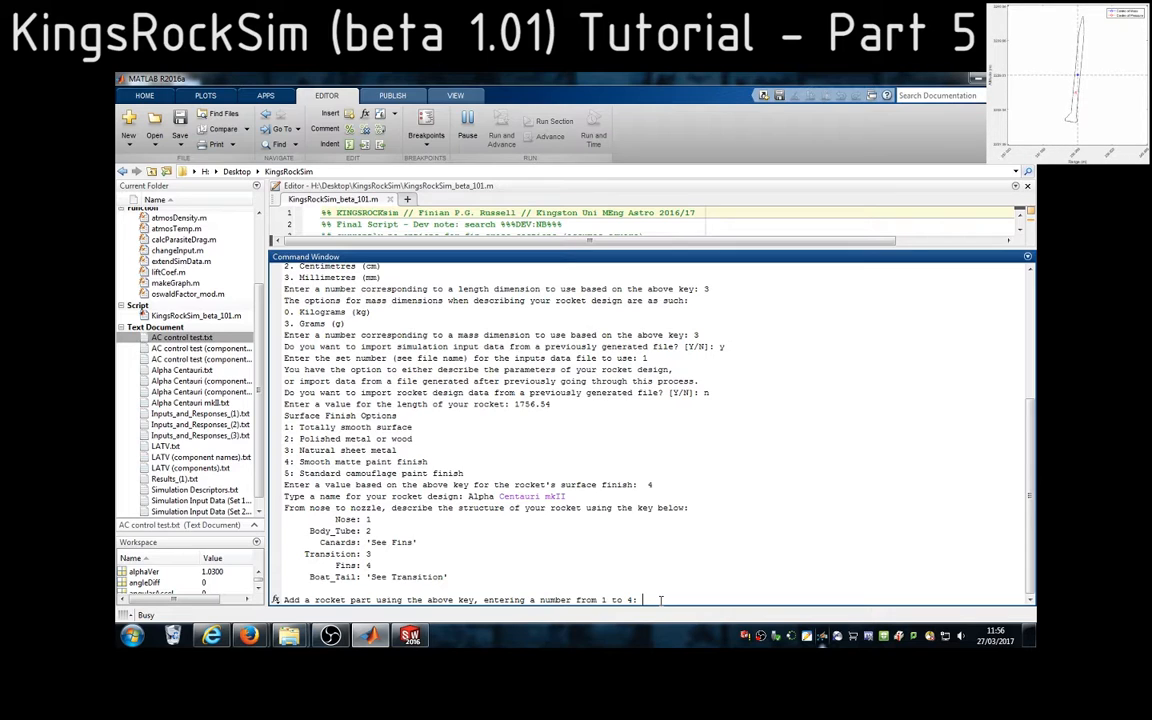
pyautogui.write('1')
pyautogui.press('Return')
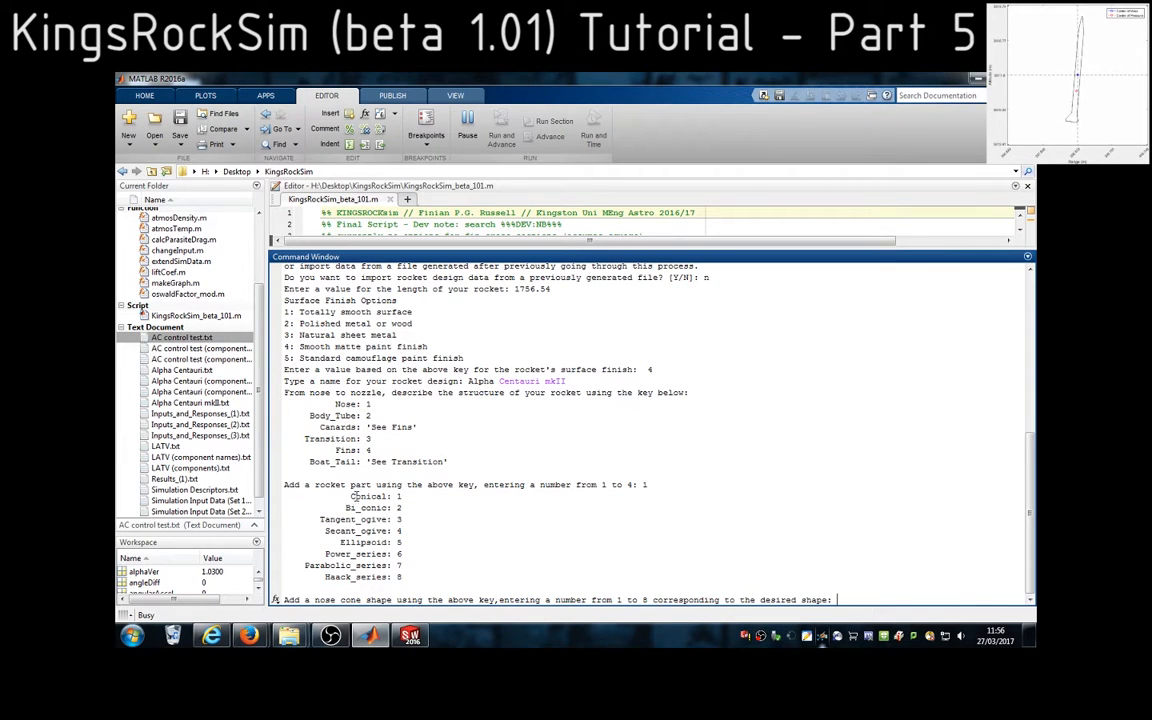
# Choose option 3, tangent ogive, for the nose cone shape
pyautogui.moveTo(352, 496); pyautogui.dragTo(406, 576)
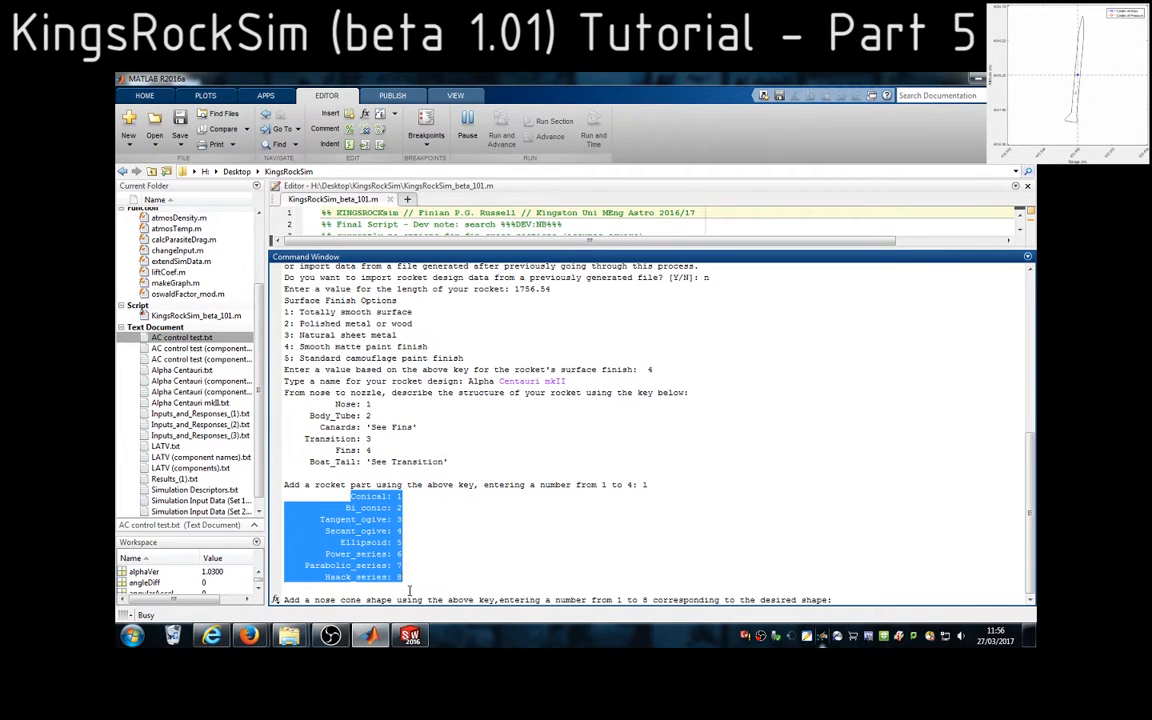
pyautogui.moveTo(402, 519); pyautogui.dragTo(331, 520)
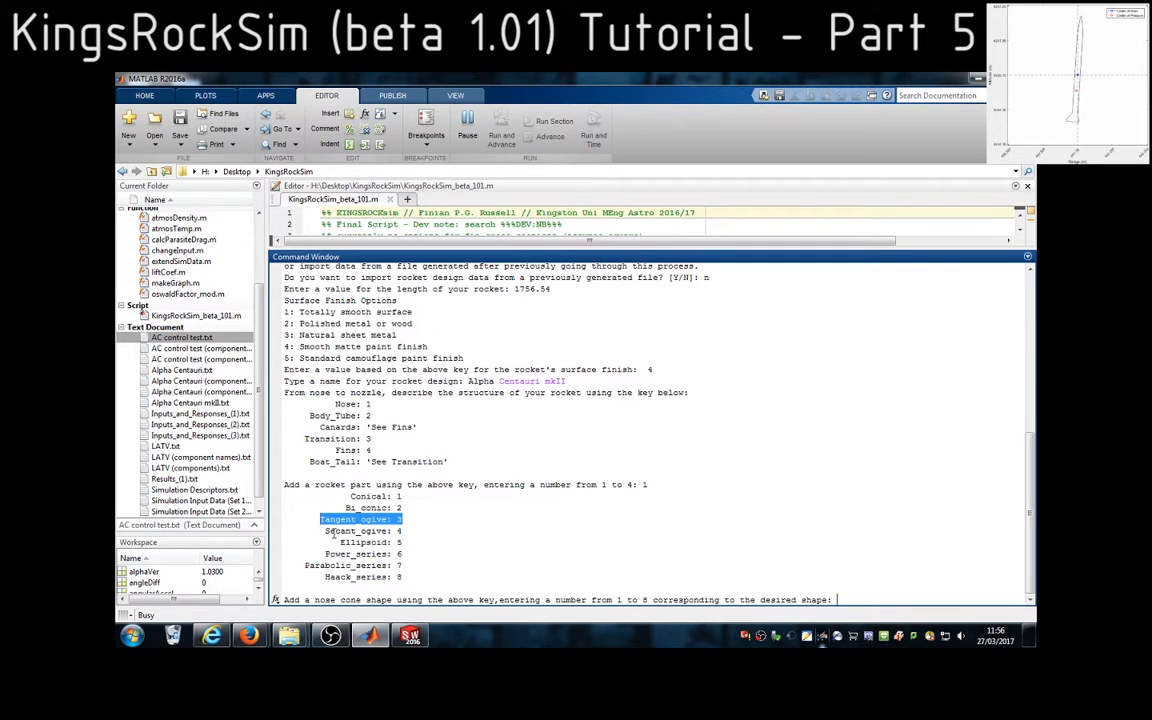
pyautogui.click(853, 599)
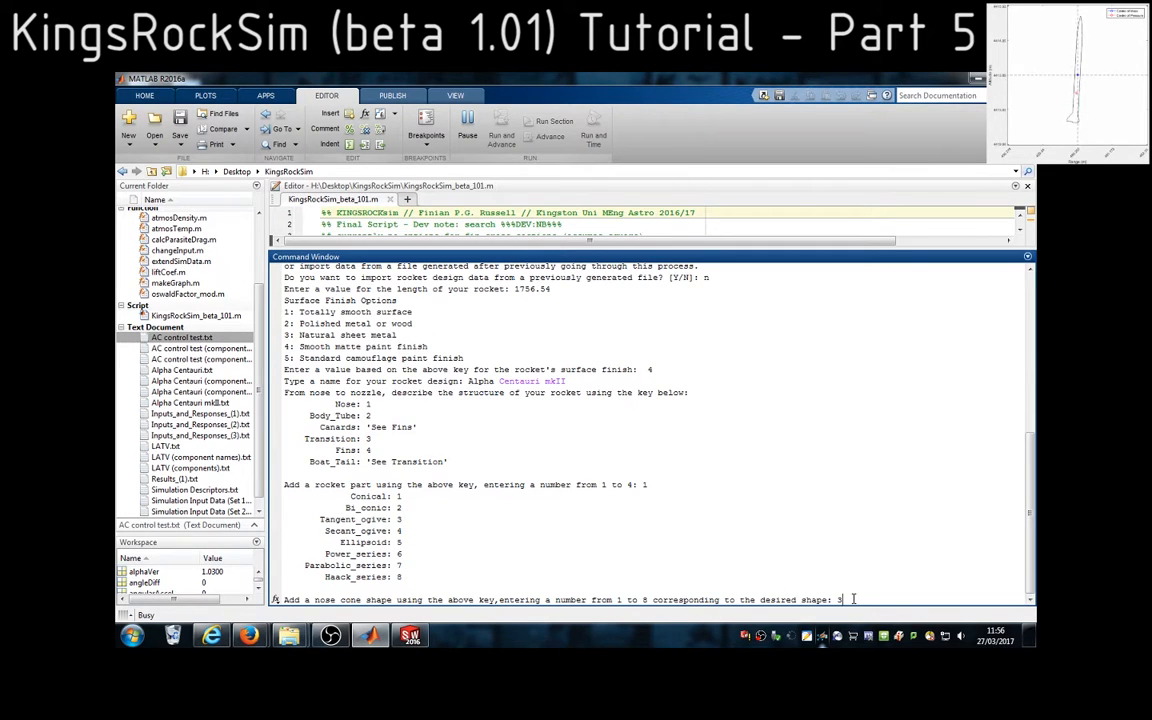
pyautogui.write('3')
pyautogui.press('Return')
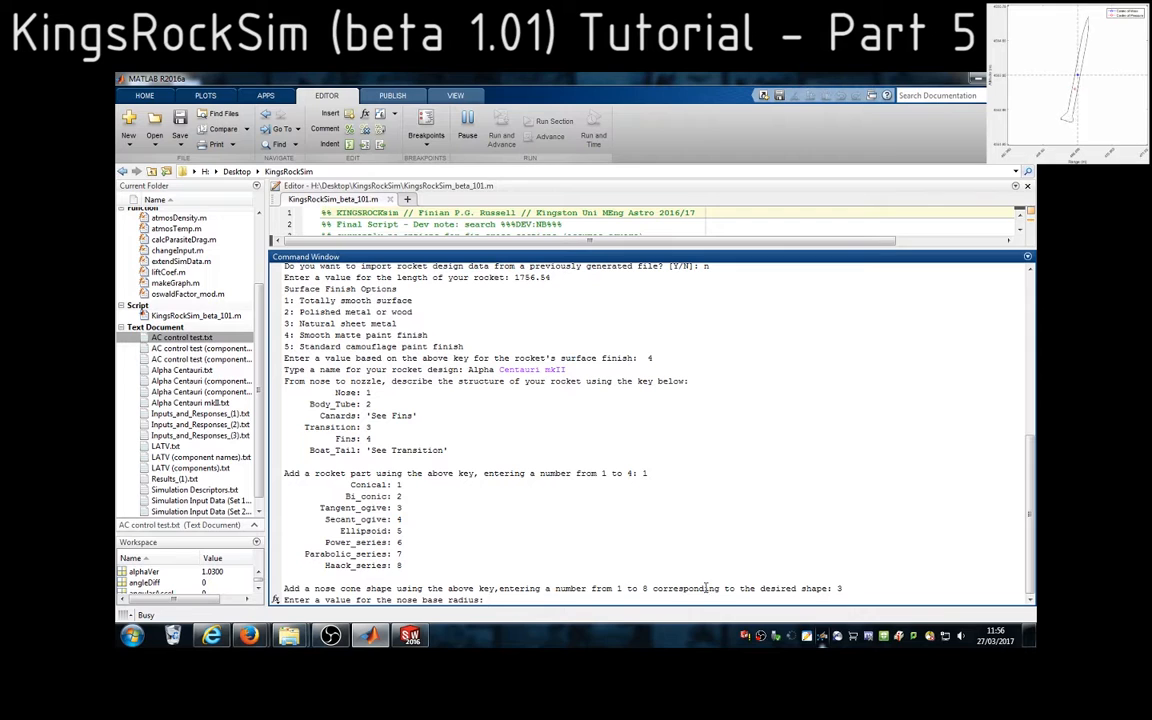
# For the nose base radius prompt, measure the circular base edge of the nose cone in SolidWorks and return to MATLAB
pyautogui.moveTo(482, 599); pyautogui.dragTo(426, 600)
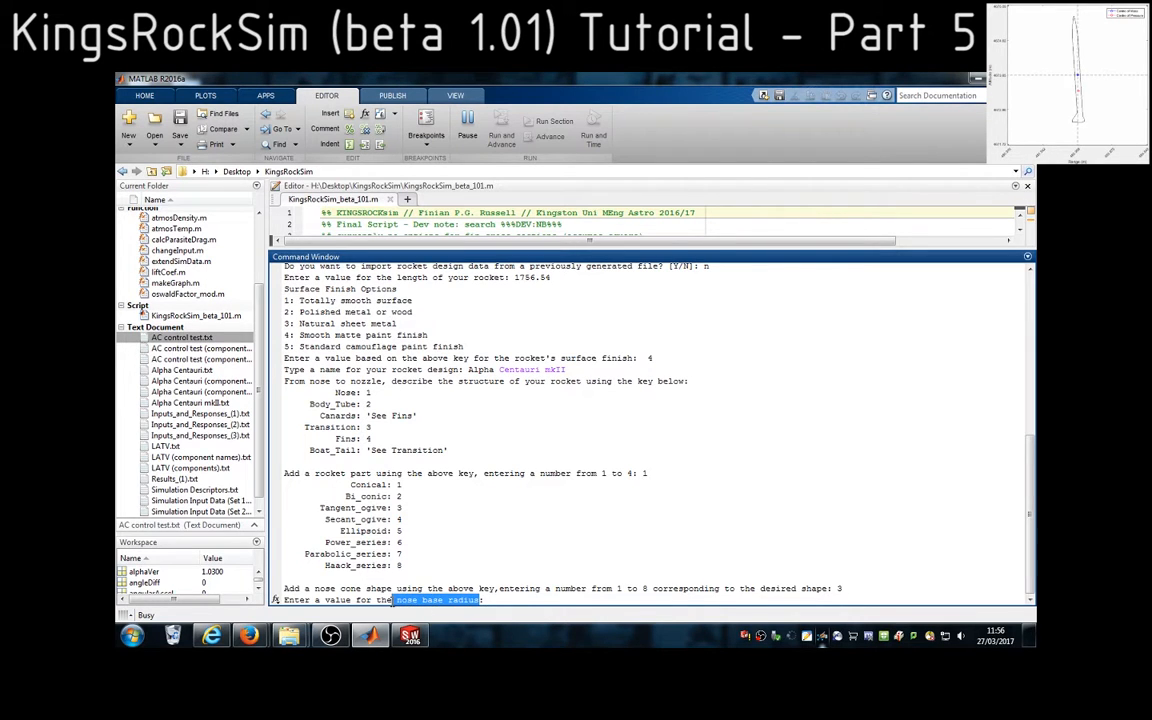
pyautogui.click(434, 637)
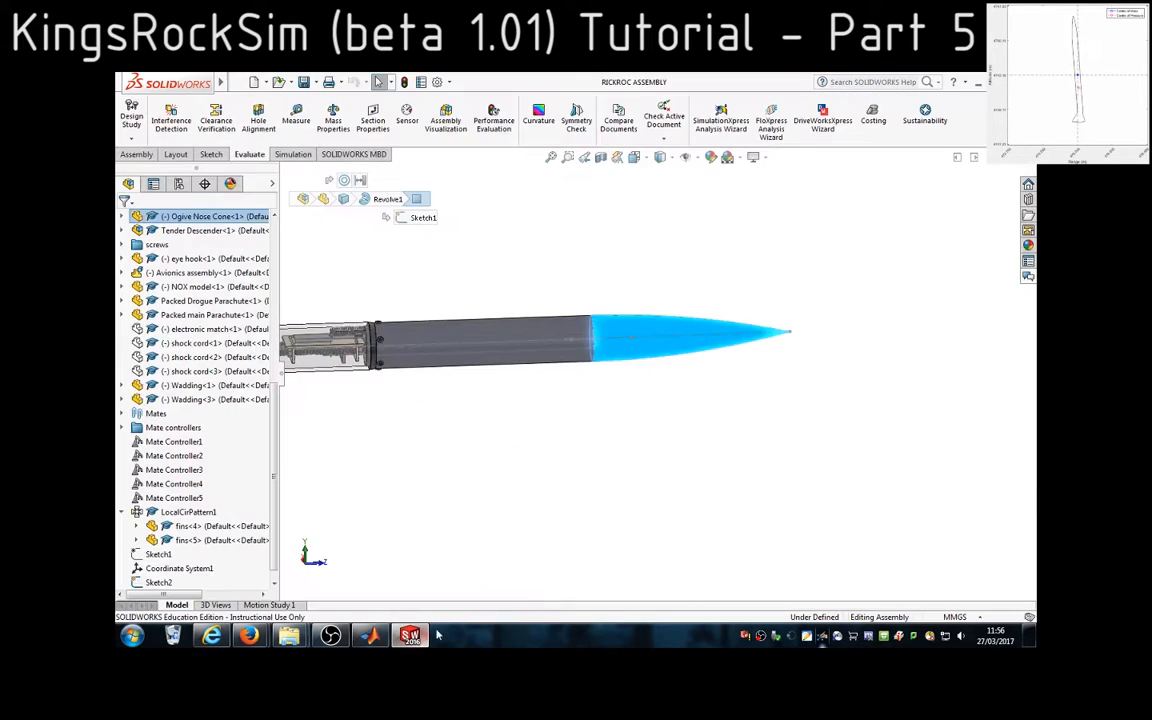
pyautogui.click(628, 408)
pyautogui.scroll(-5, 609, 357)
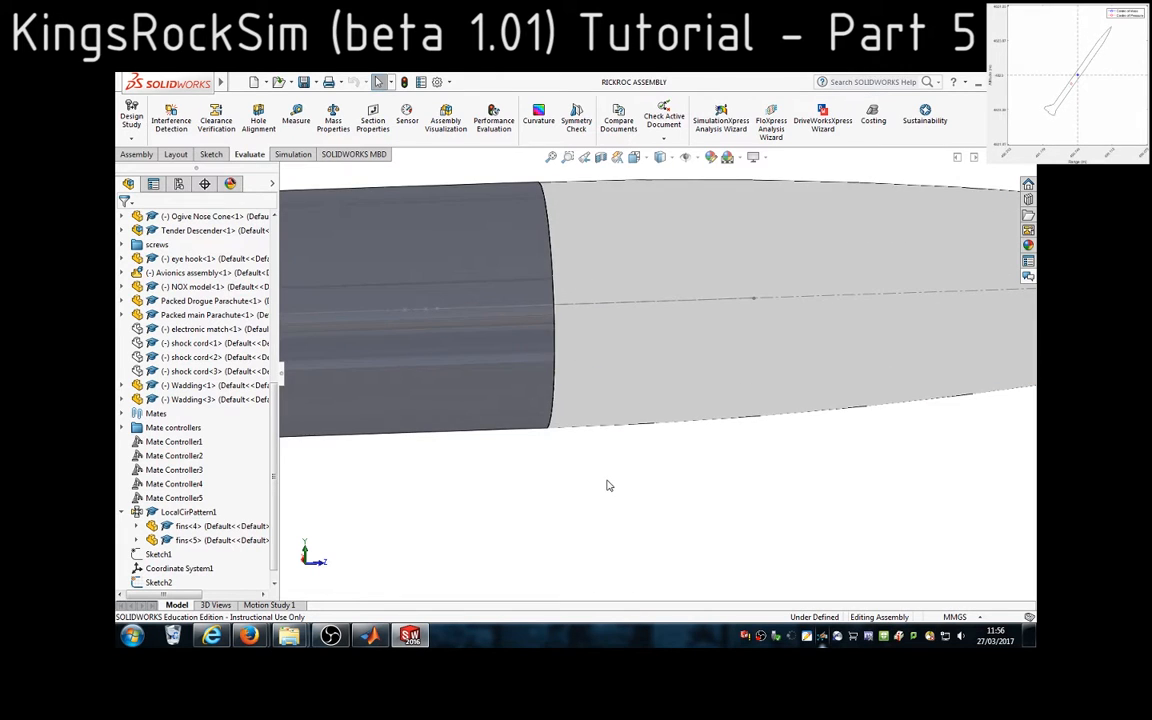
pyautogui.click(556, 427)
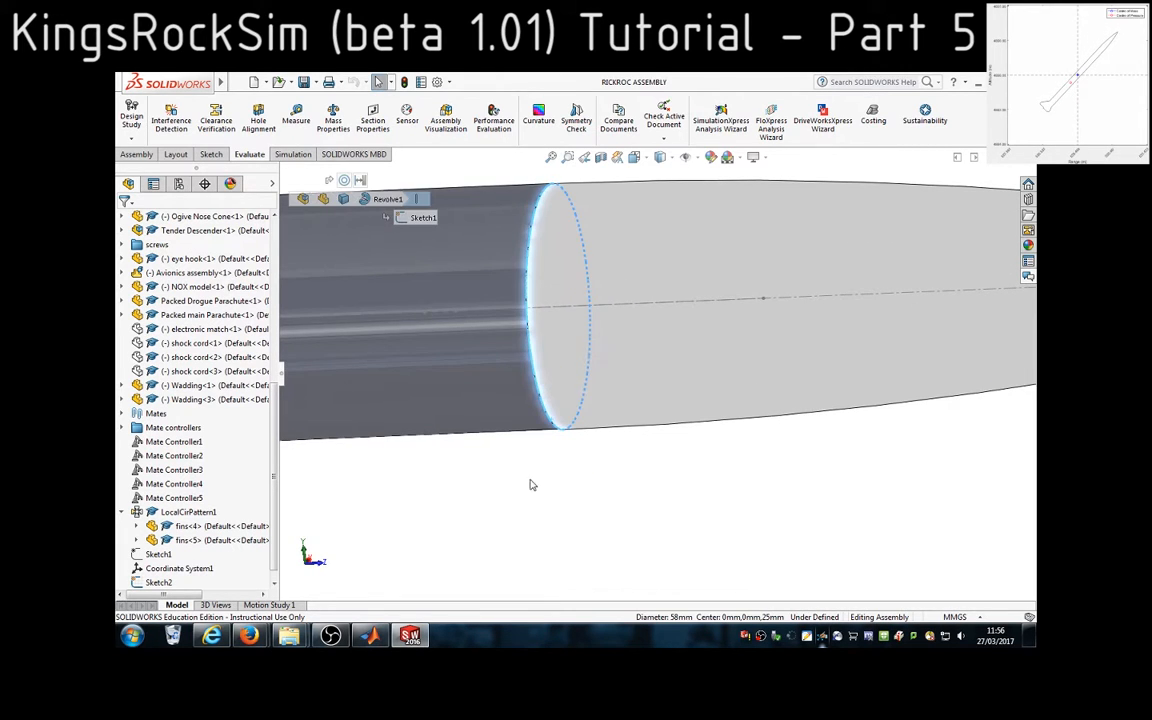
pyautogui.click(296, 124)
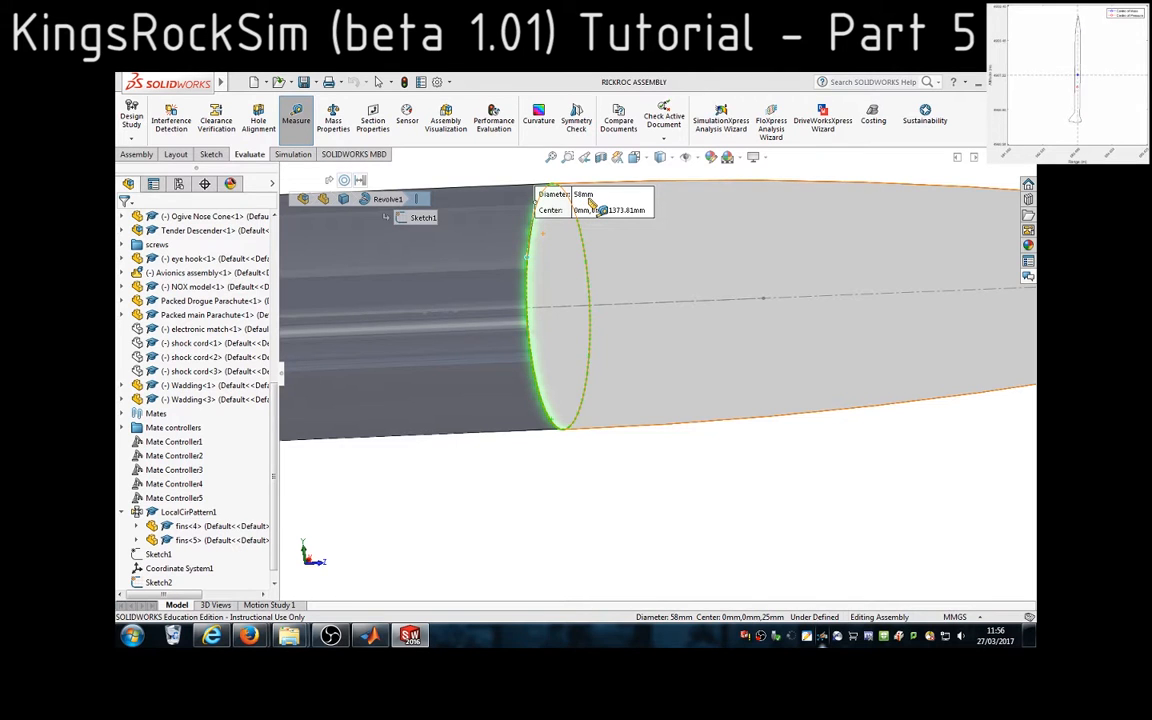
pyautogui.click(371, 635)
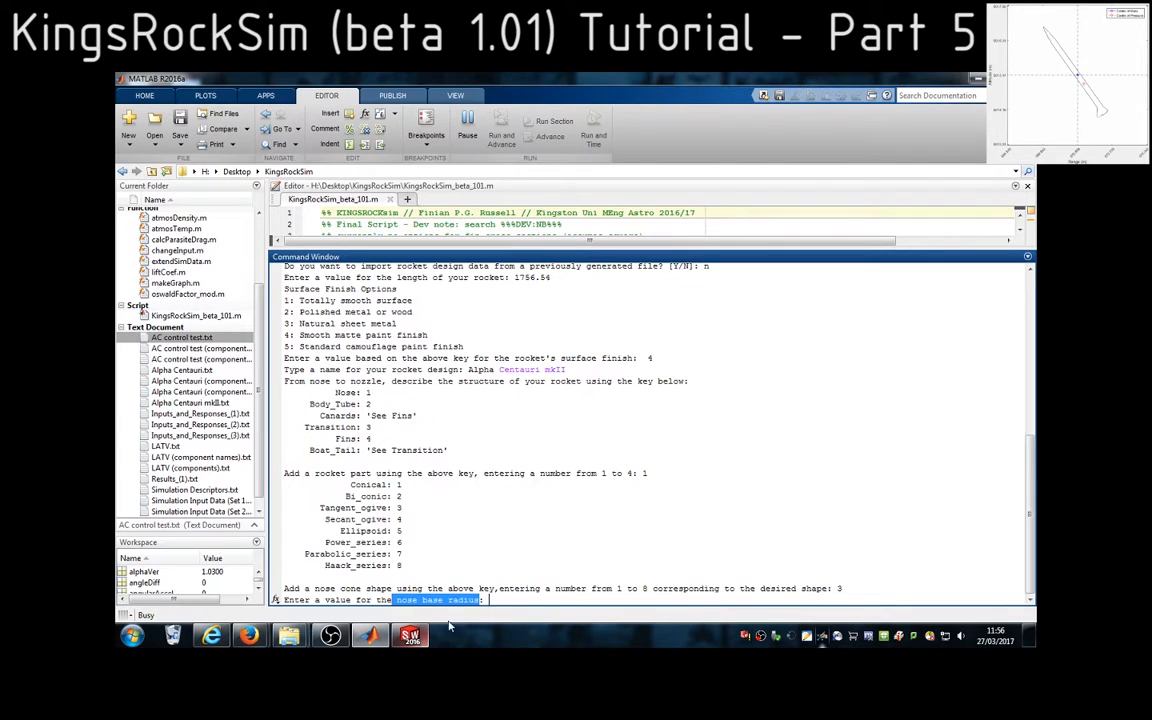
# Enter 58/2 as the nose base radius
pyautogui.click(505, 599)
pyautogui.write('58')
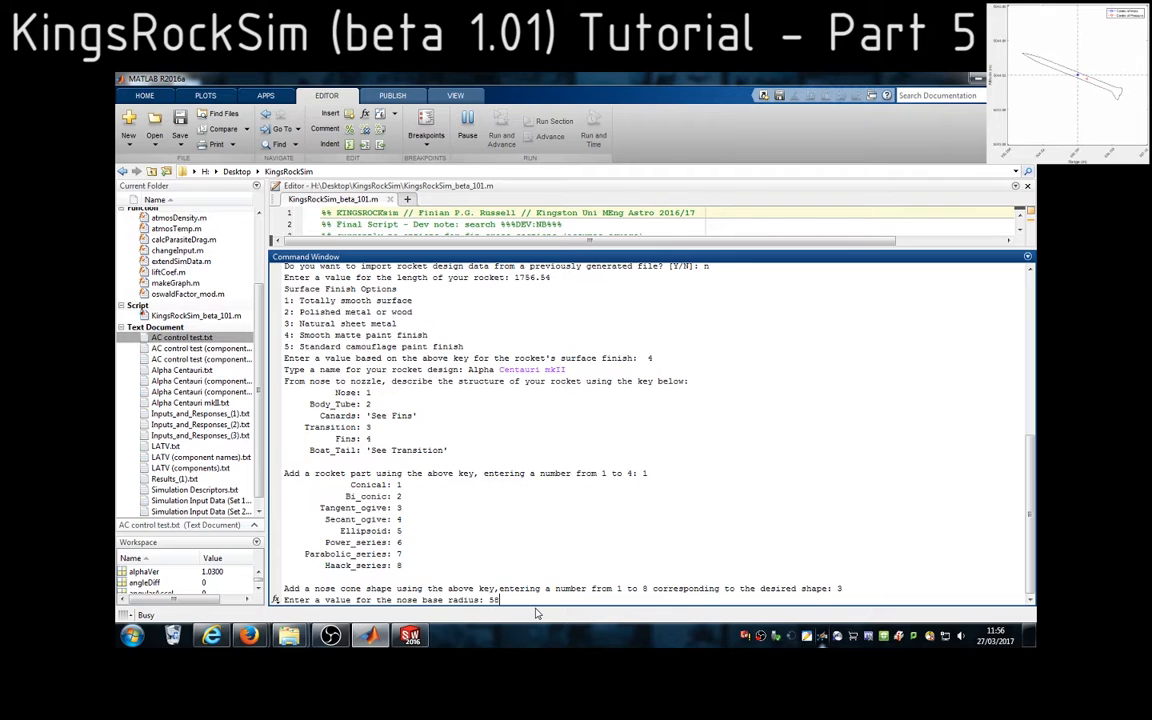
pyautogui.write('/2')
pyautogui.moveTo(522, 600); pyautogui.dragTo(495, 600)
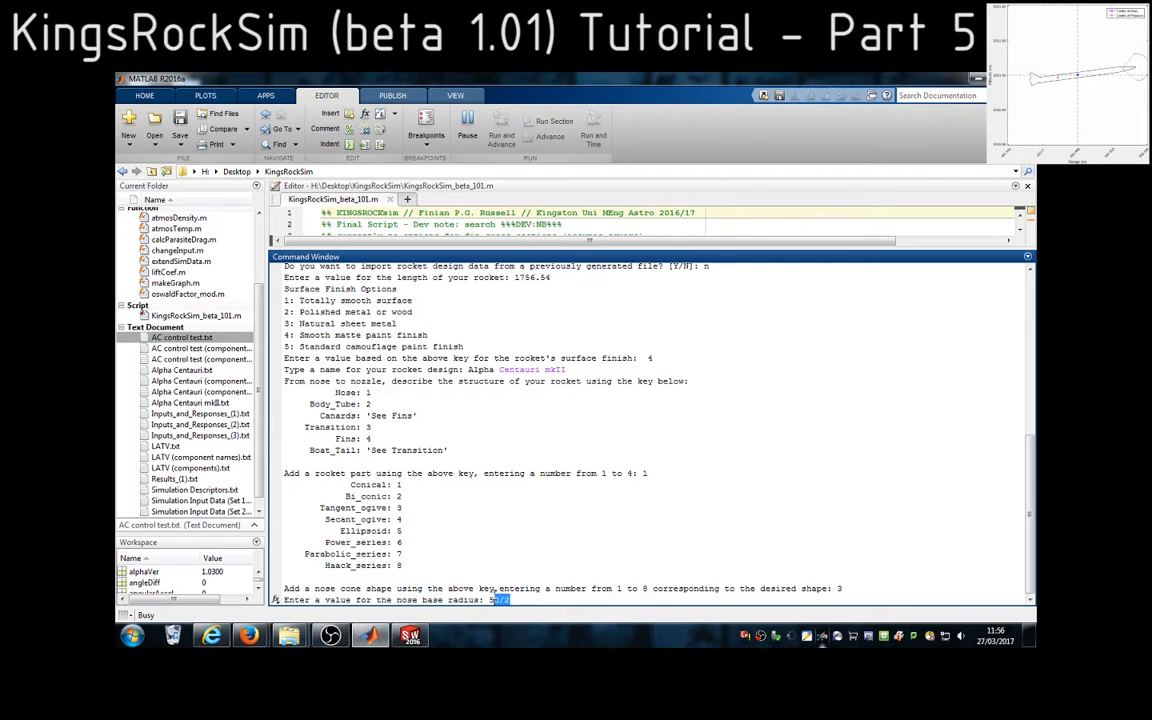
pyautogui.press('Return')
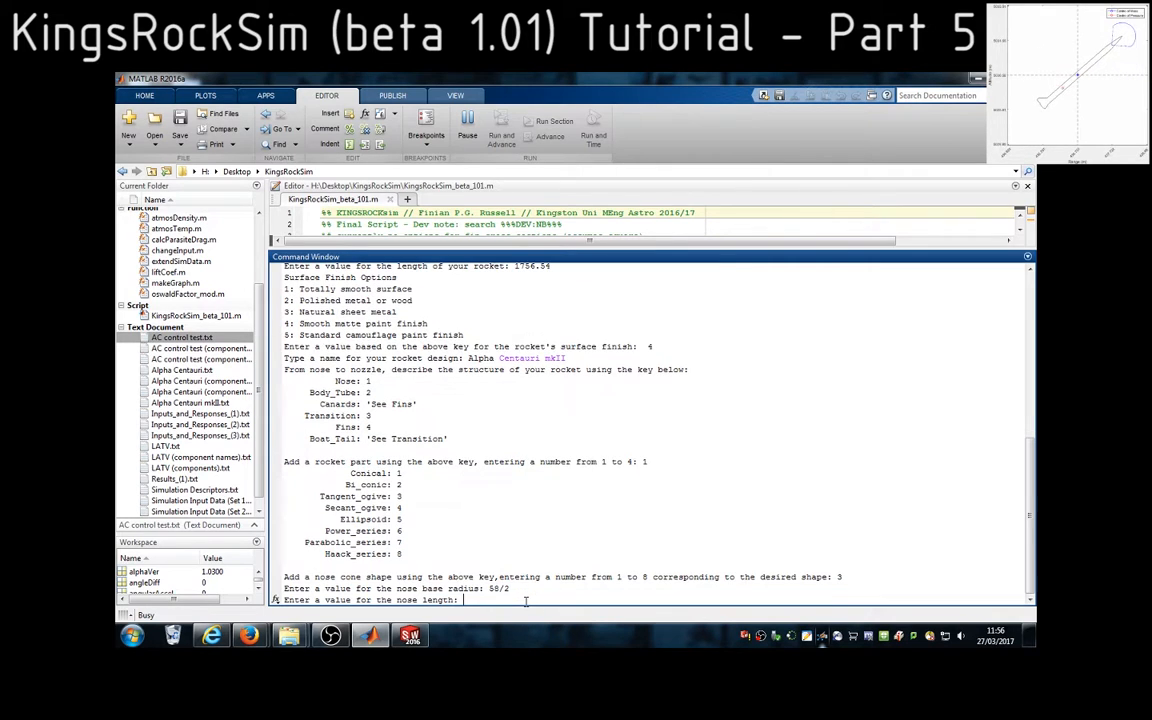
# Measure from the nose cone's circular base edge to its tip in SolidWorks, and enter 250 as the nose length in MATLAB
pyautogui.moveTo(397, 600); pyautogui.dragTo(435, 600)
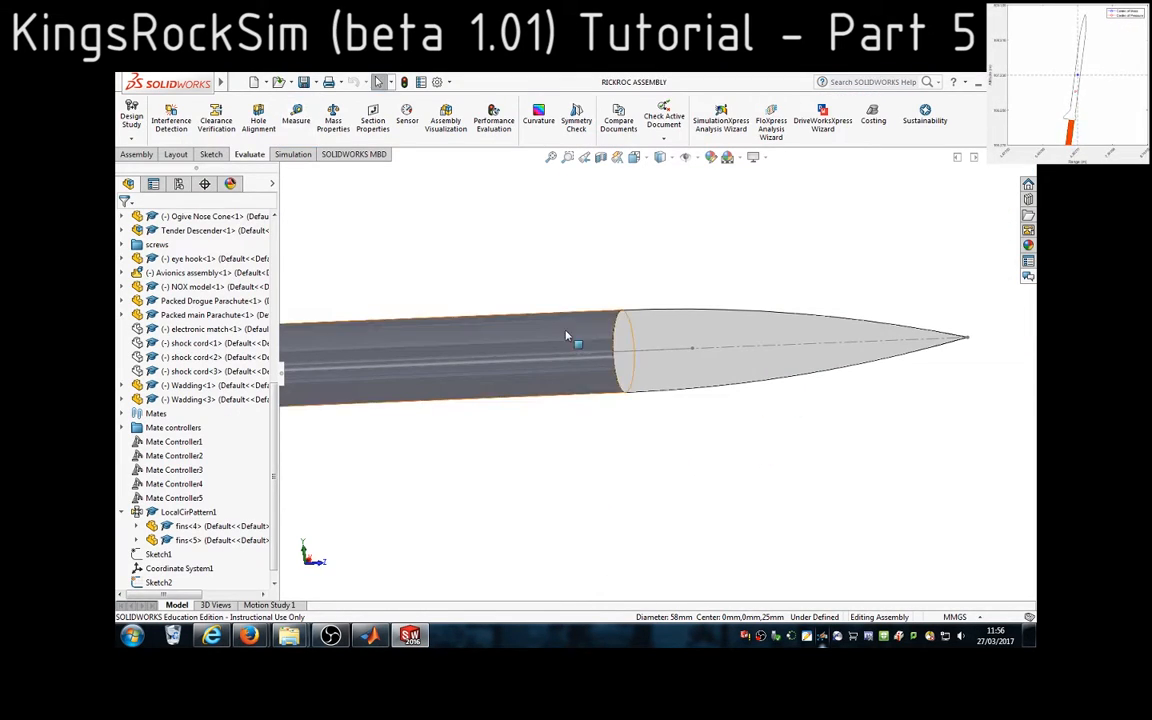
pyautogui.click(615, 347)
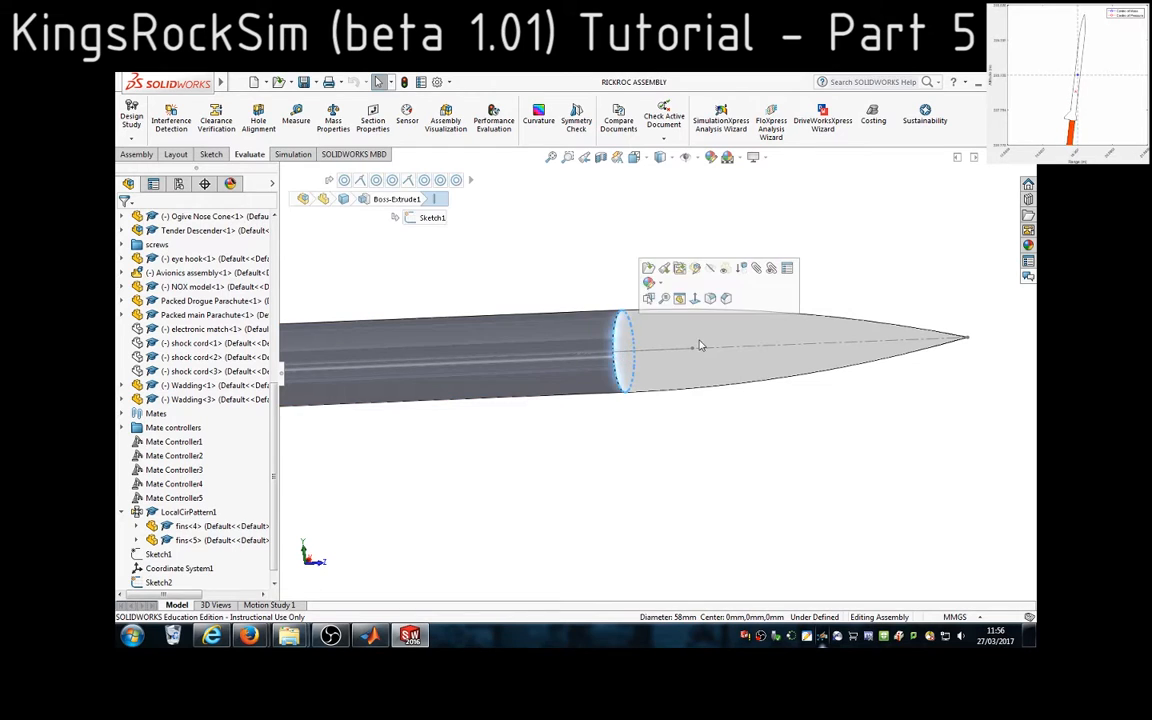
pyautogui.keyDown('ctrl'); pyautogui.click(966, 340); pyautogui.keyUp('ctrl')
pyautogui.click(290, 119)
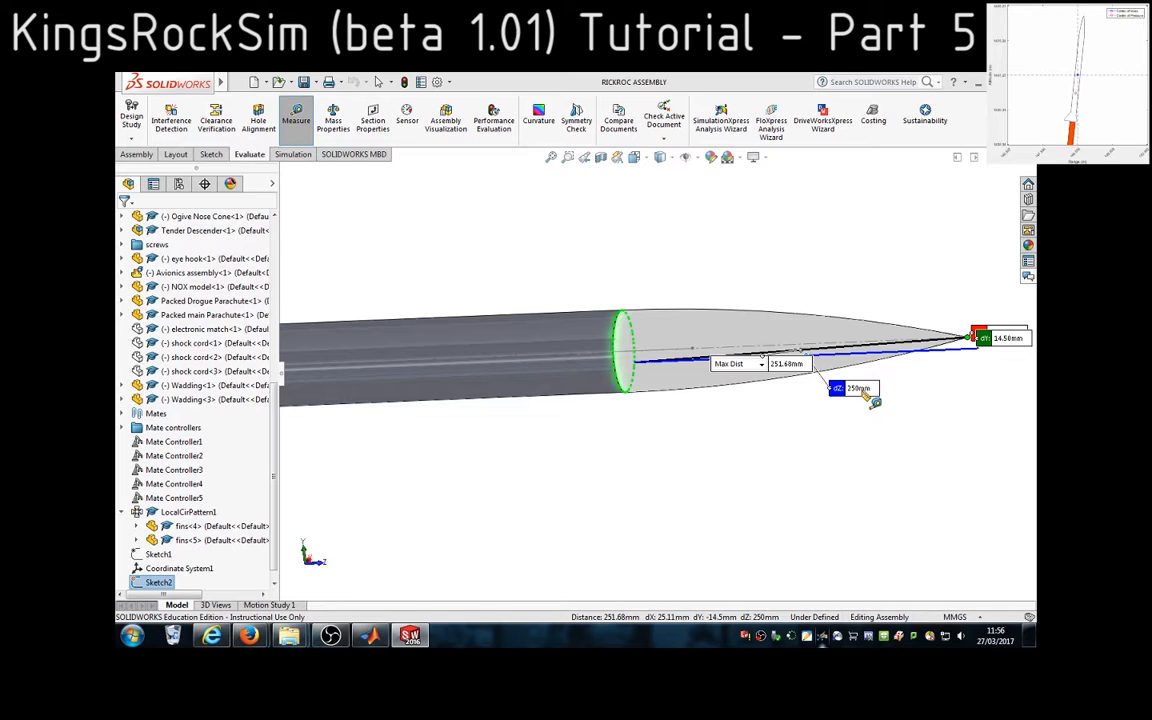
pyautogui.click(370, 636)
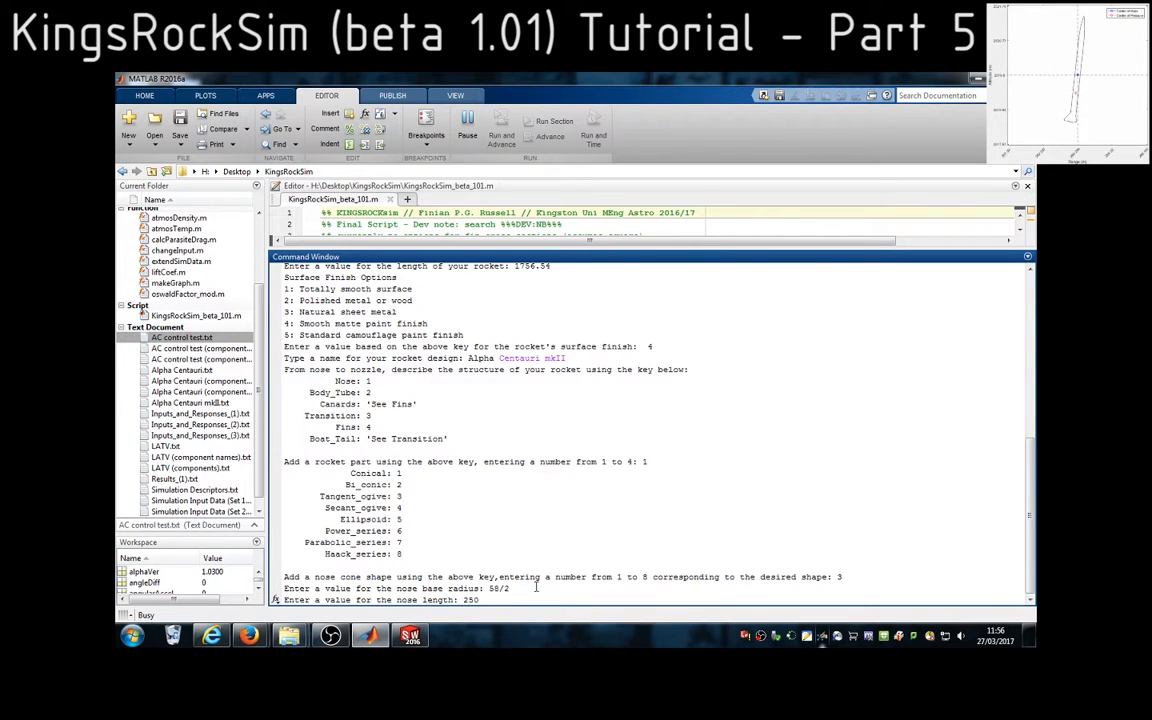
pyautogui.press('Return')
# Inspect the nose cone's pointed tip in SolidWorks, and enter 0 as the nose tip radius in MATLAB
pyautogui.moveTo(397, 599); pyautogui.dragTo(476, 601)
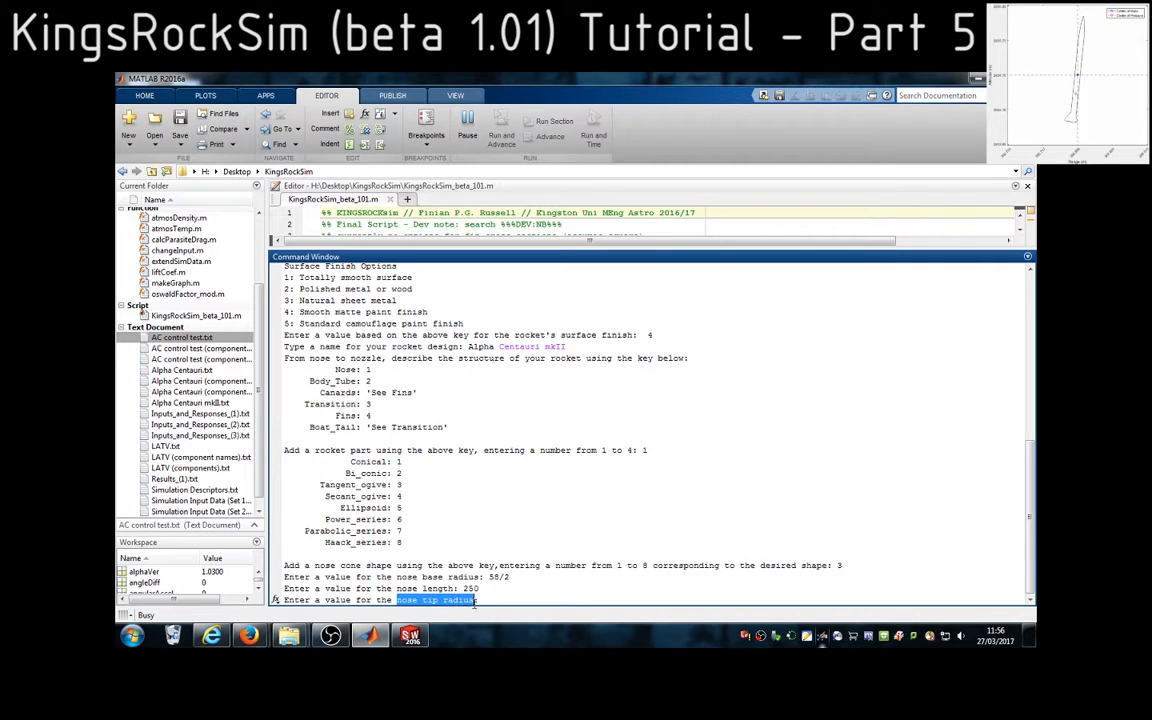
pyautogui.click(409, 636)
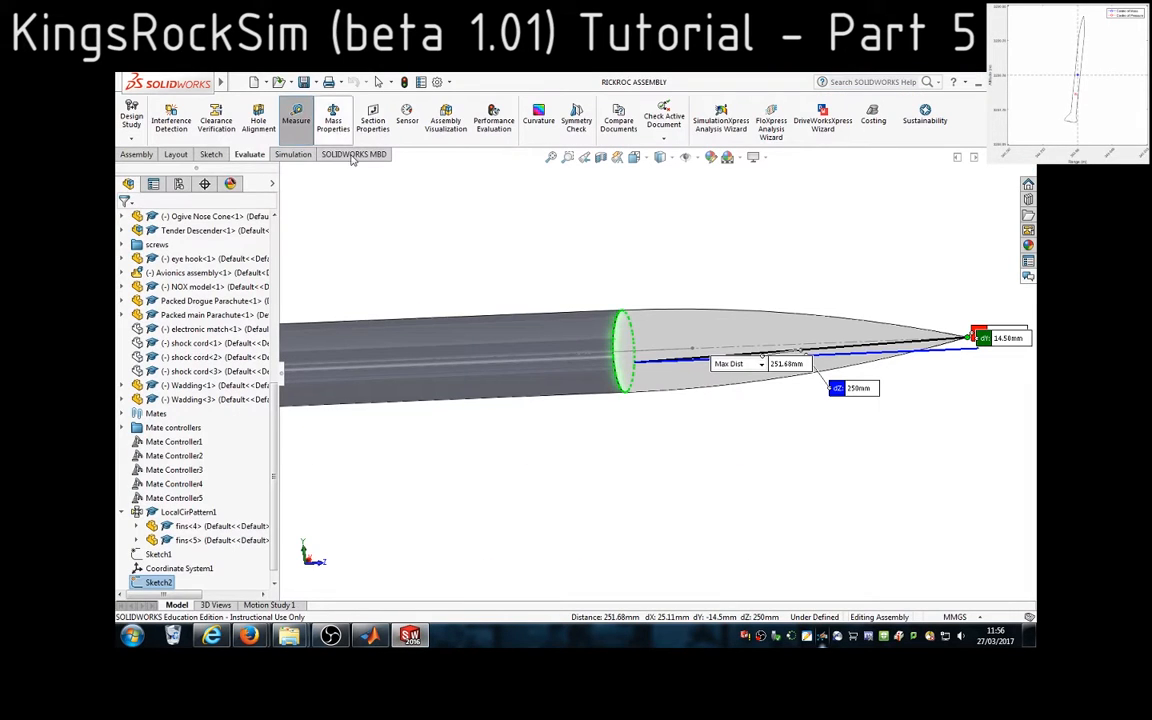
pyautogui.click(300, 120)
pyautogui.scroll(-5, 951, 355)
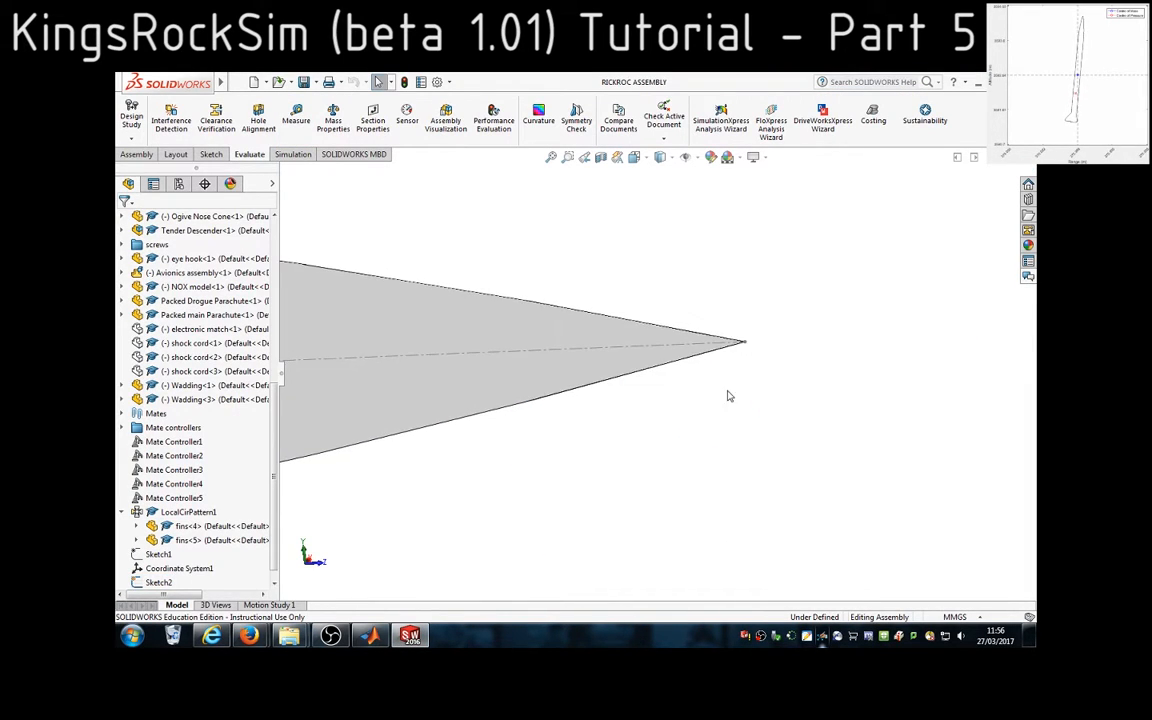
pyautogui.press('f')
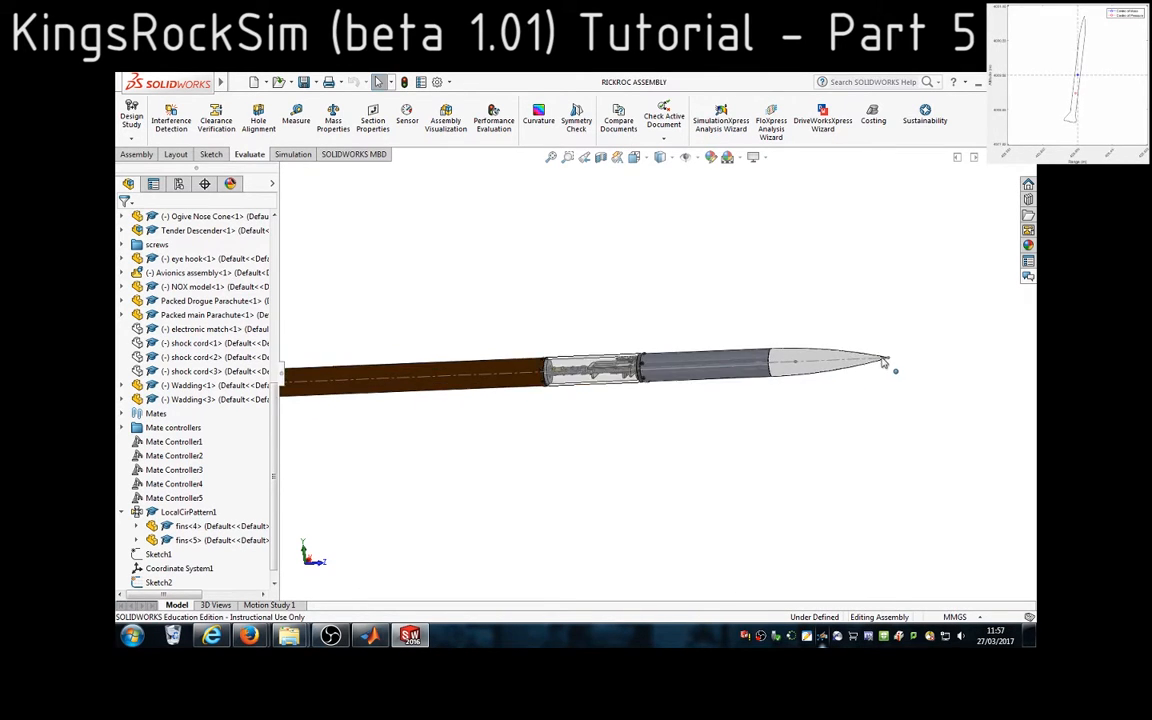
pyautogui.scroll(-4, 815, 365)
pyautogui.click(370, 636)
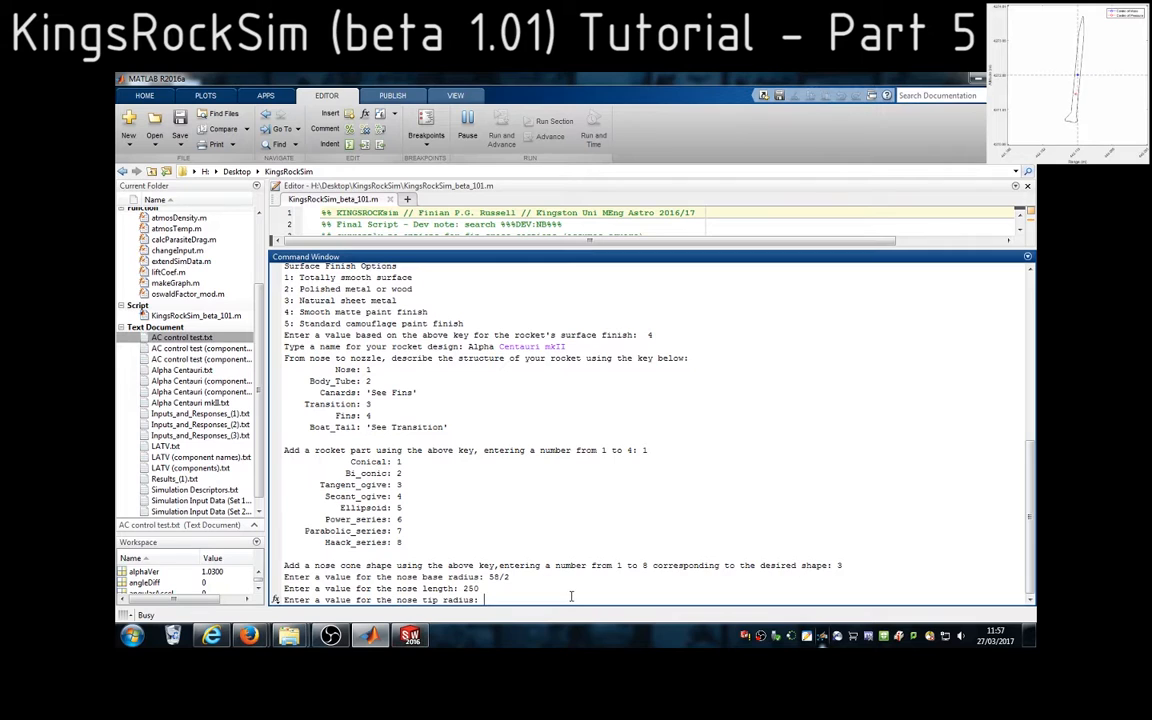
pyautogui.write('0')
pyautogui.press('Return')
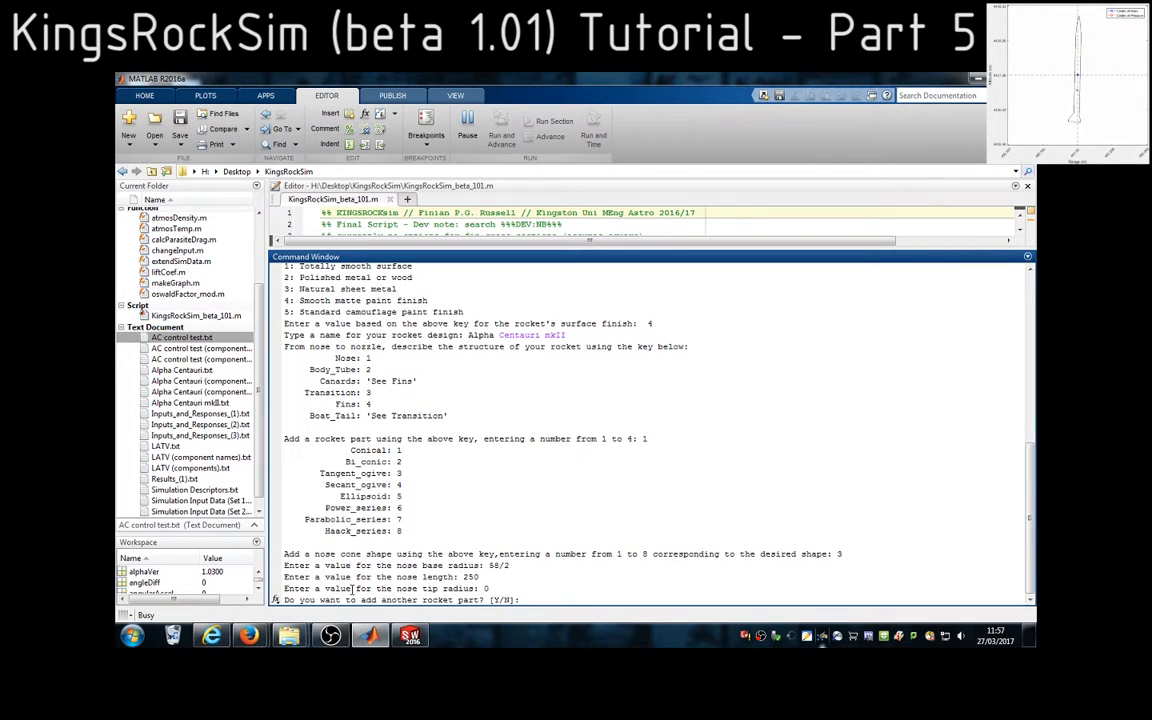
# Answer y to add another rocket part, check the tube behind the nose in SolidWorks, and choose option 2, body tube
pyautogui.moveTo(320, 600); pyautogui.dragTo(485, 601)
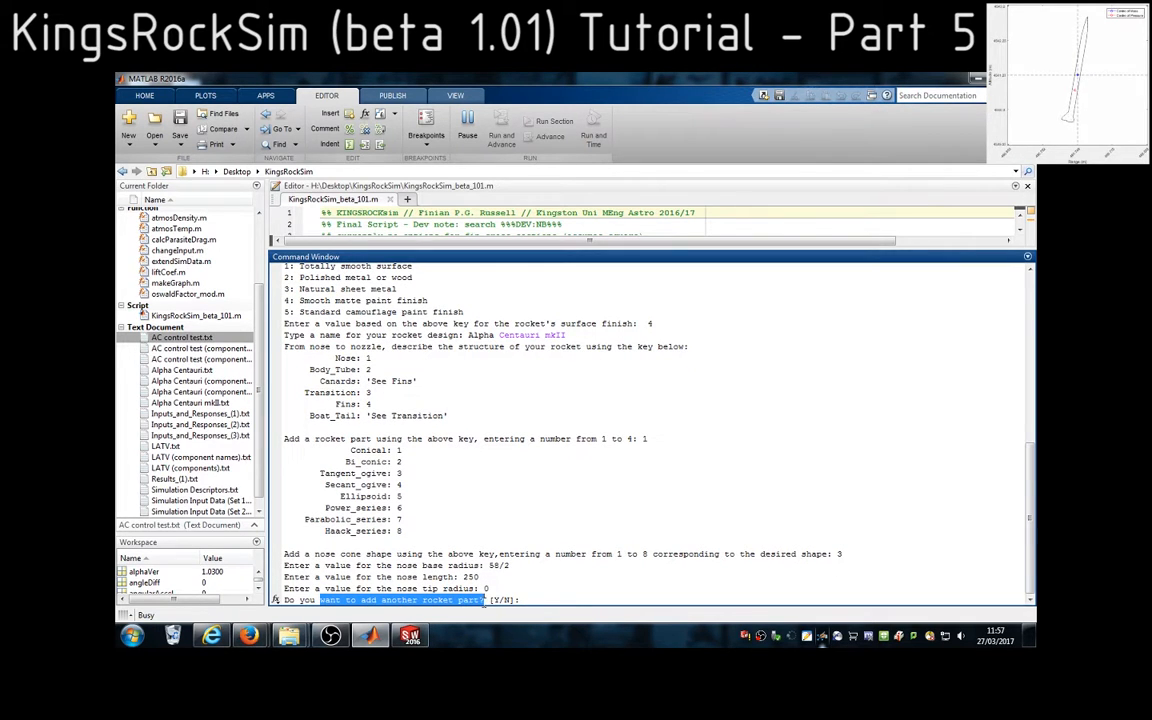
pyautogui.click(534, 599)
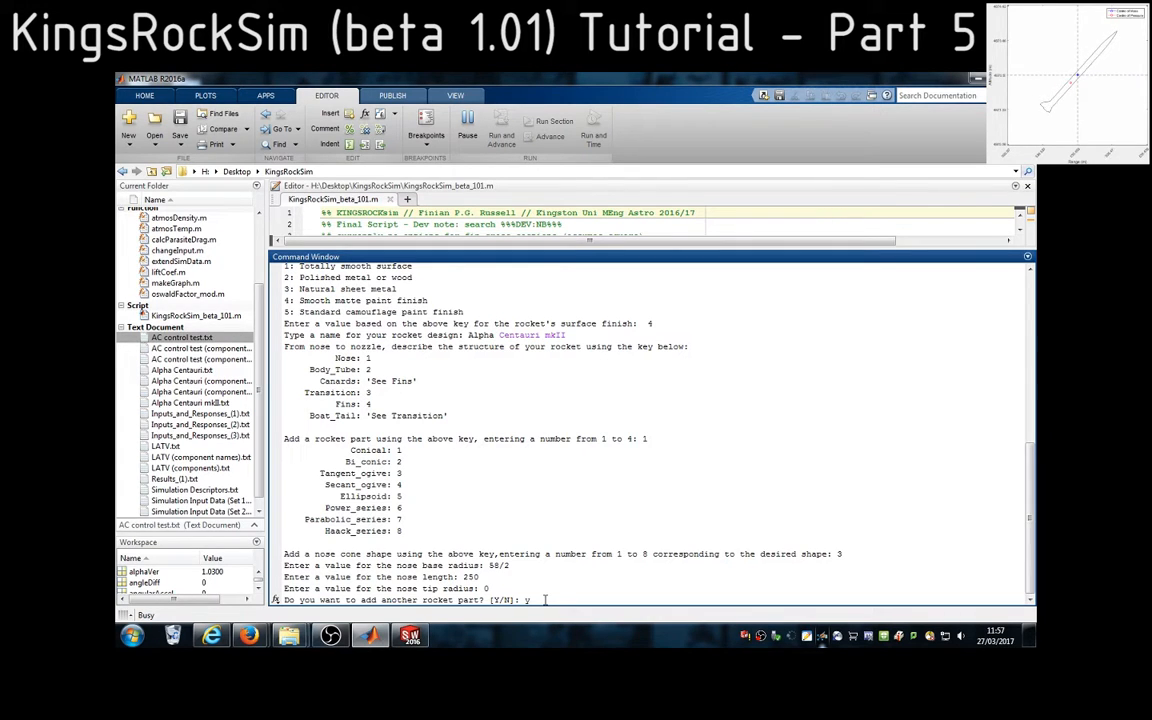
pyautogui.press('Return')
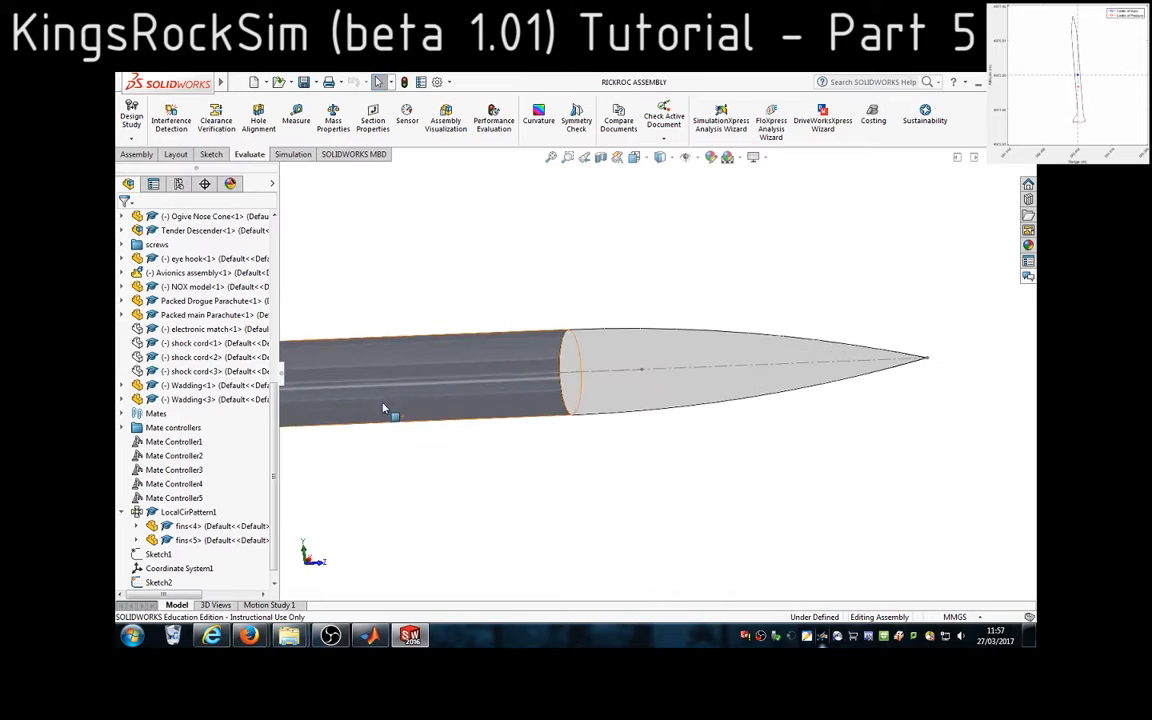
pyautogui.click(489, 402)
pyautogui.click(373, 635)
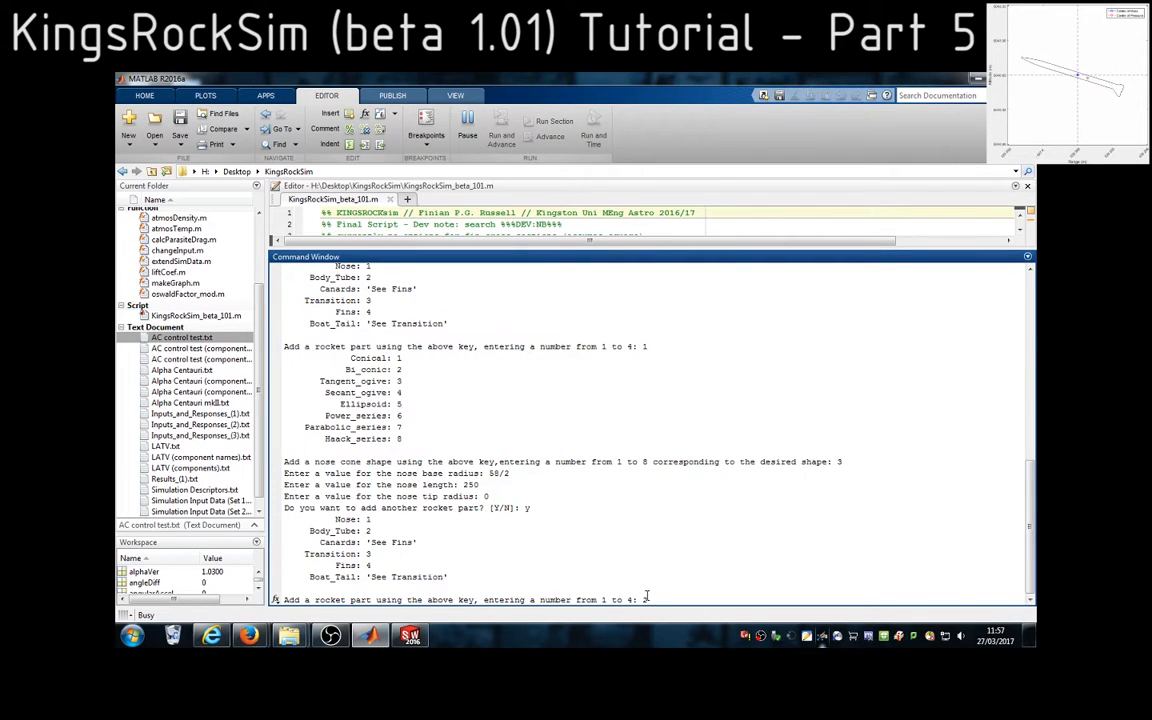
pyautogui.write('2')
pyautogui.press('Return')
# For the body tube diameter prompt, check the tube behind the nose in SolidWorks and enter 58 in MATLAB
pyautogui.moveTo(397, 599); pyautogui.dragTo(494, 599)
pyautogui.click(410, 635)
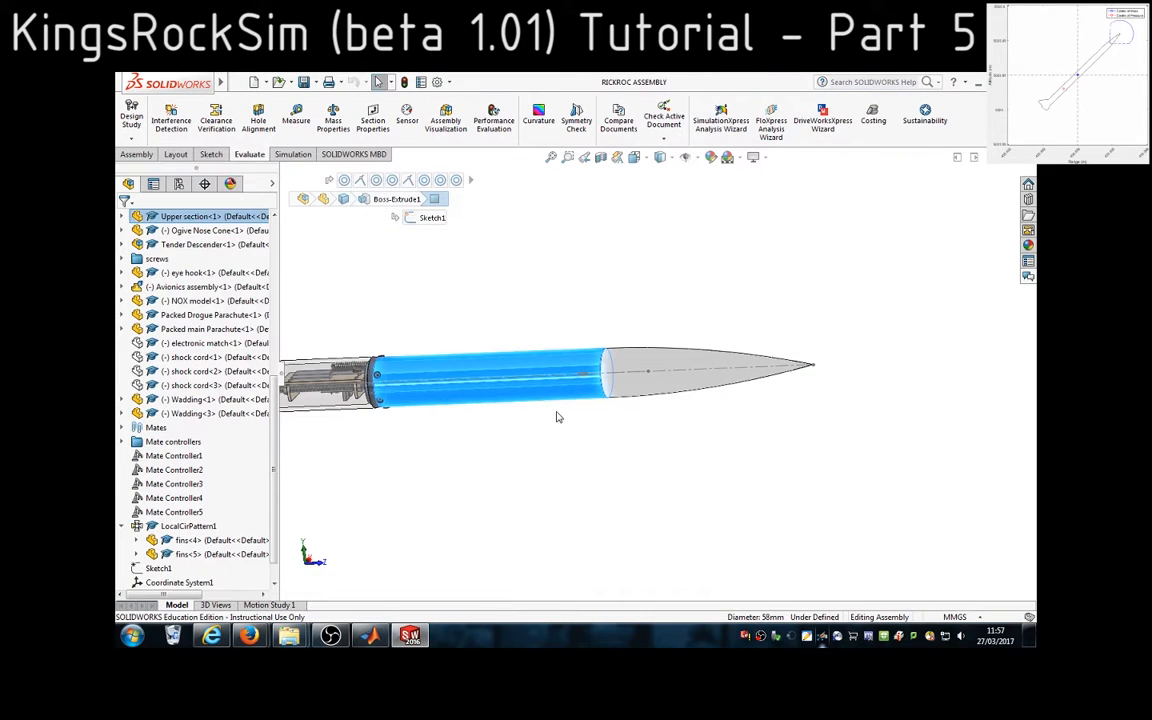
pyautogui.click(509, 412)
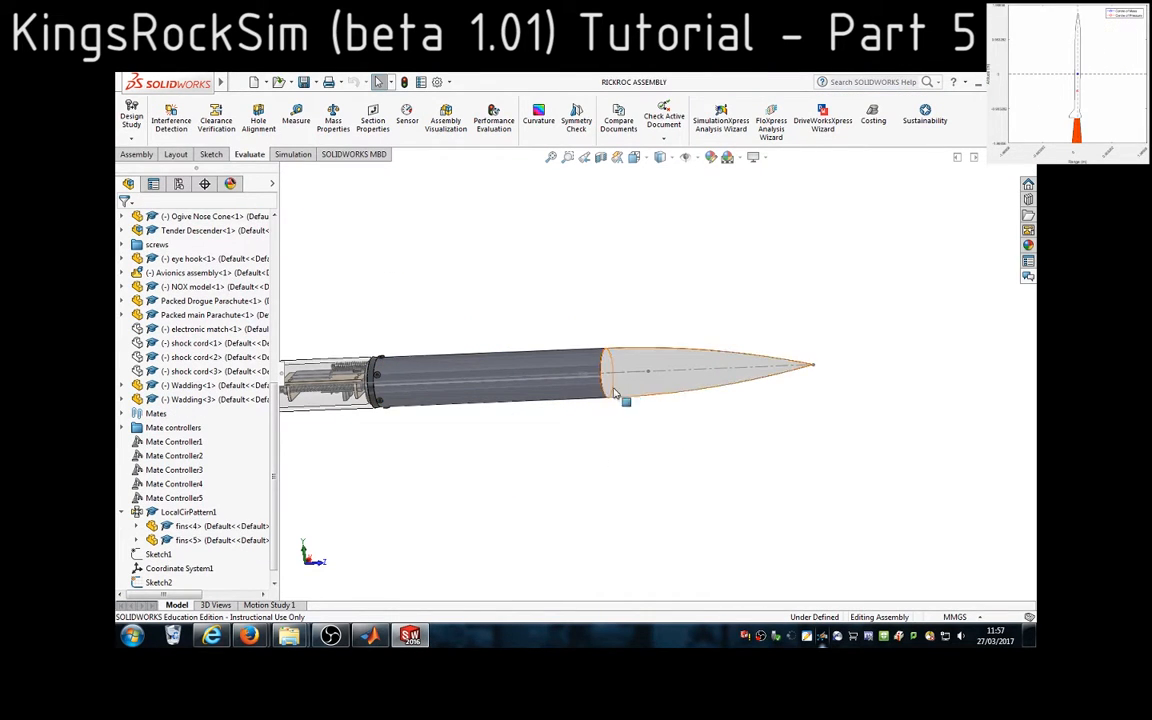
pyautogui.click(418, 637)
pyautogui.click(531, 599)
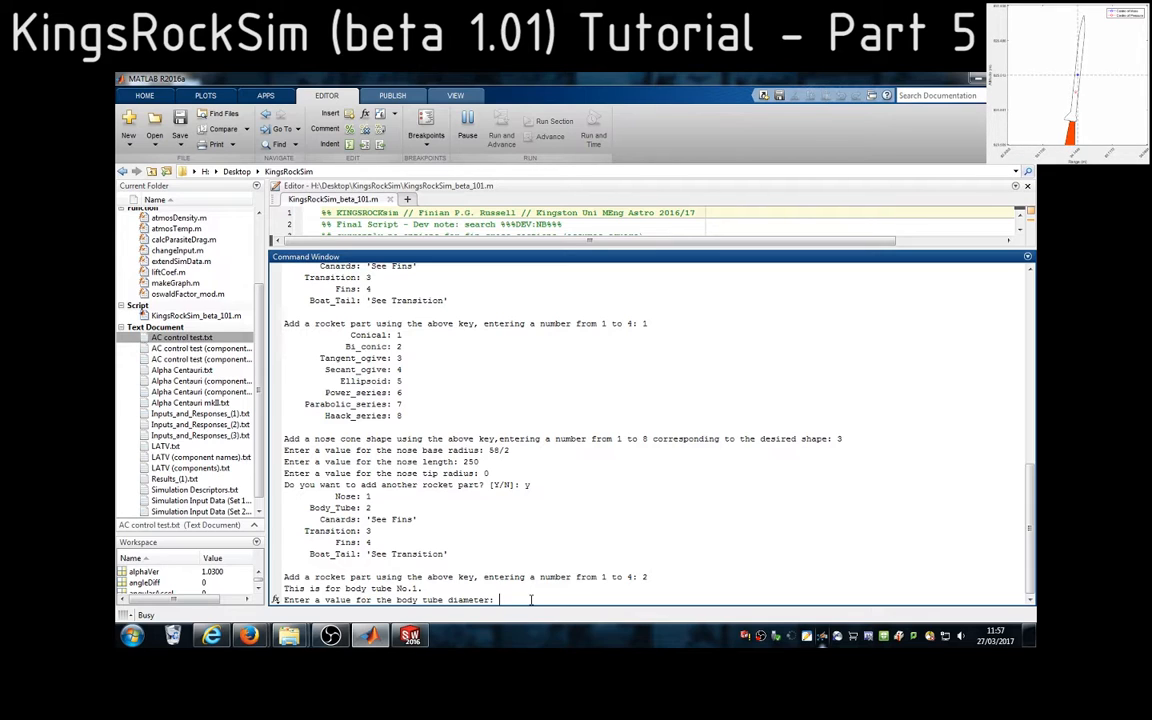
pyautogui.write('5')
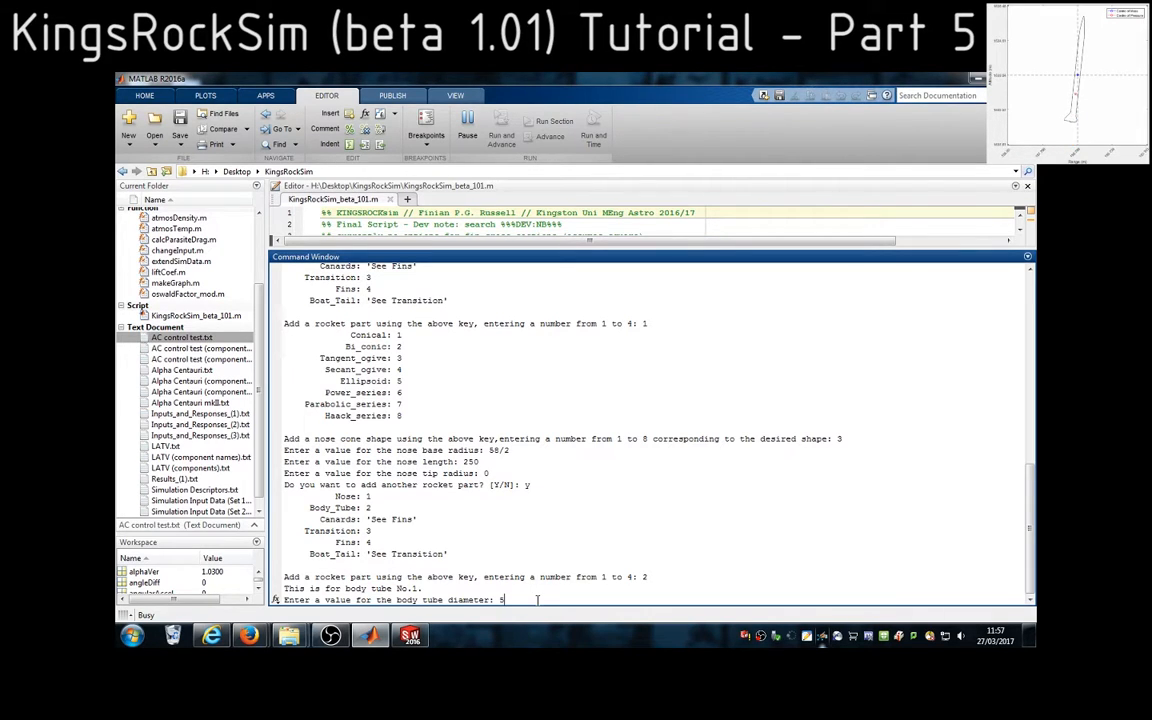
pyautogui.write('8')
pyautogui.press('Return')
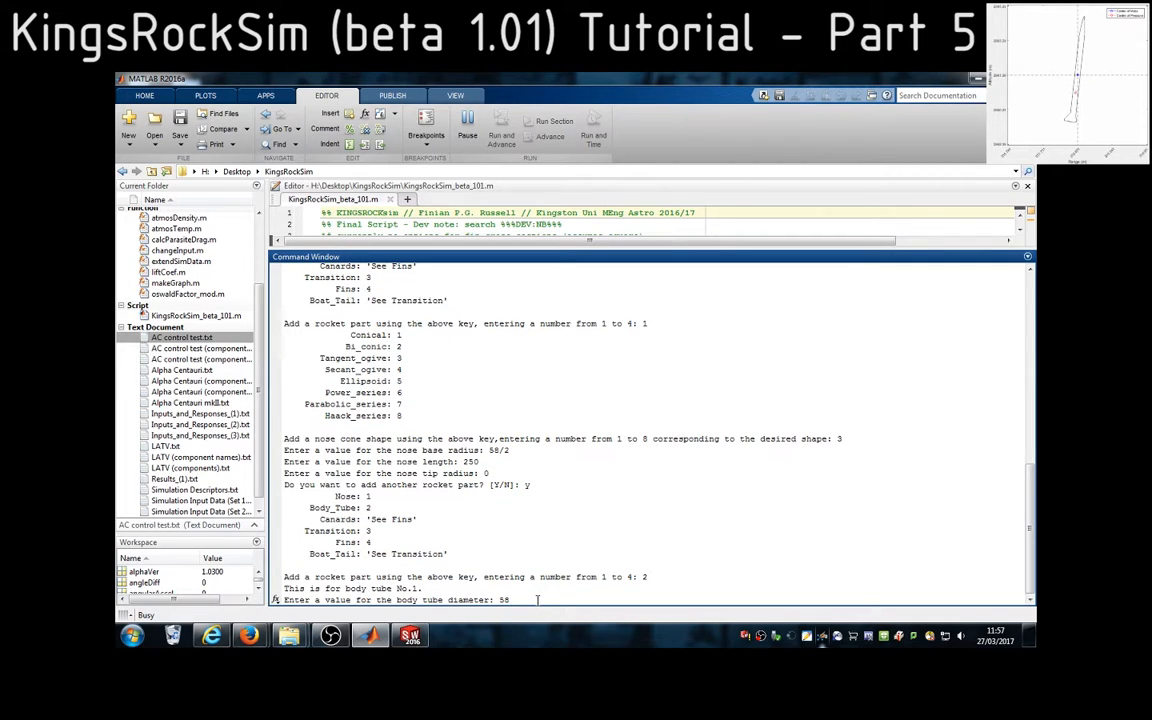
pyautogui.press('Return')
# For the body tube length prompt, measure the distance between the grey upper tube's two circular end edges in SolidWorks
pyautogui.click(410, 635)
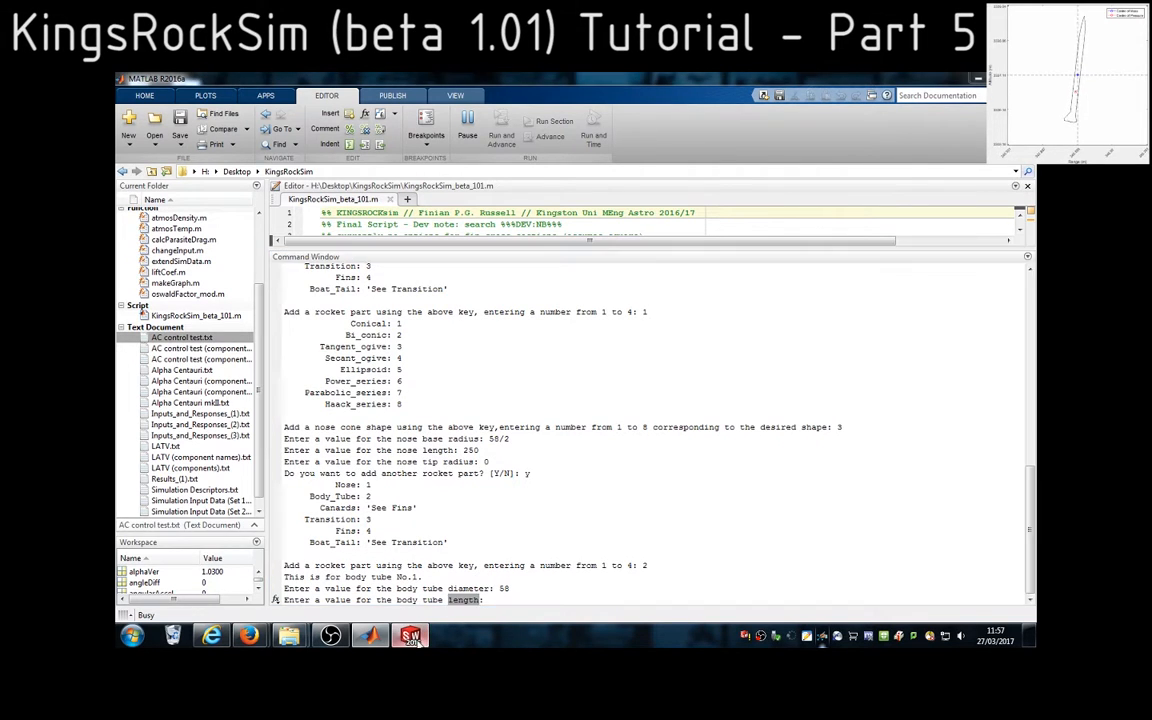
pyautogui.scroll(-2, 600, 397)
pyautogui.scroll(-1, 608, 394)
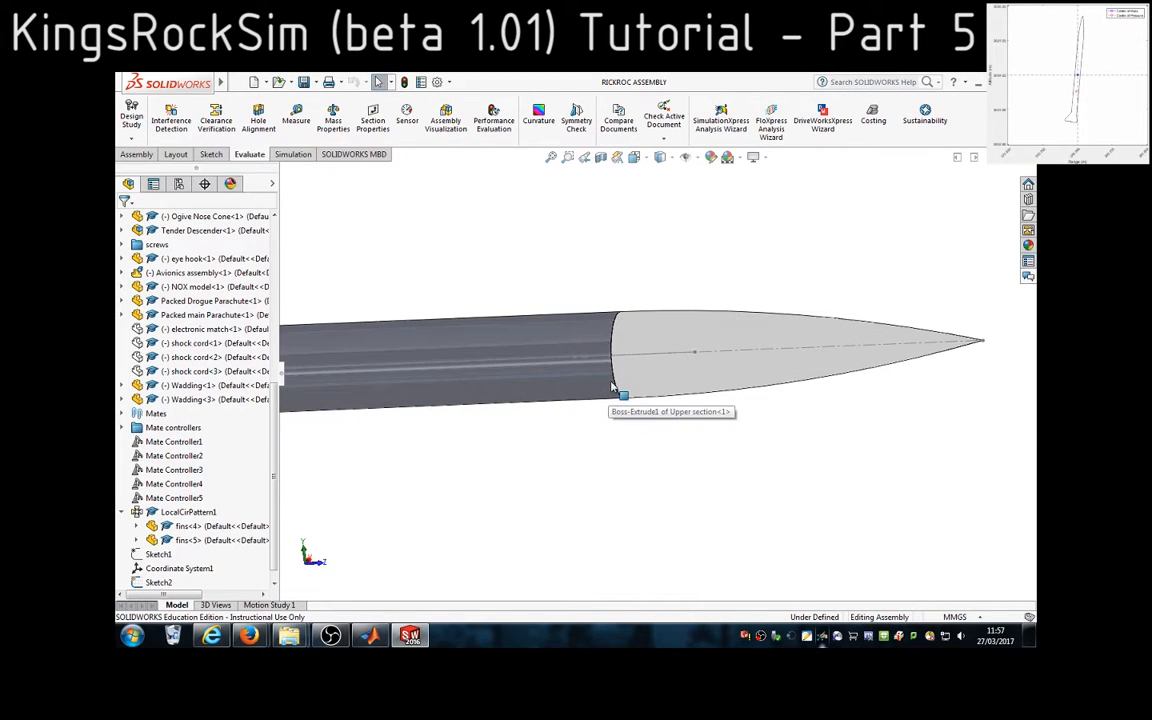
pyautogui.click(616, 389)
pyautogui.scroll(3, 460, 404)
pyautogui.scroll(-3, 455, 374)
pyautogui.scroll(-2, 455, 374)
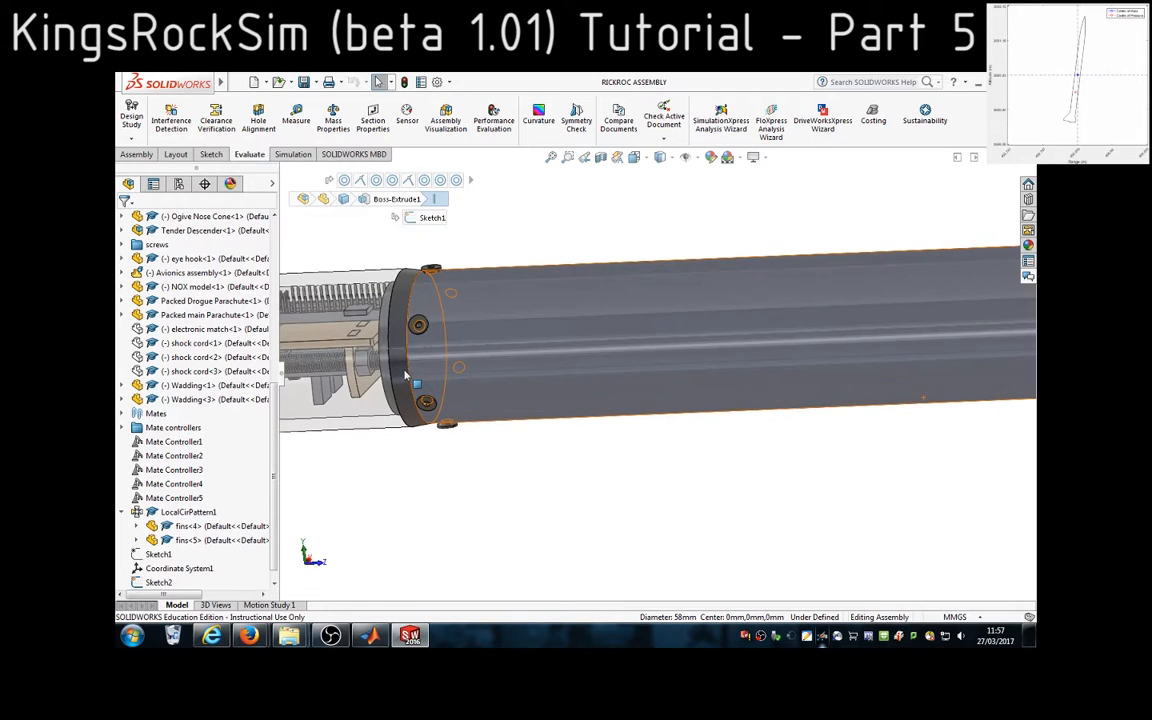
pyautogui.keyDown('ctrl'); pyautogui.click(408, 372); pyautogui.keyUp('ctrl')
pyautogui.scroll(3, 730, 476)
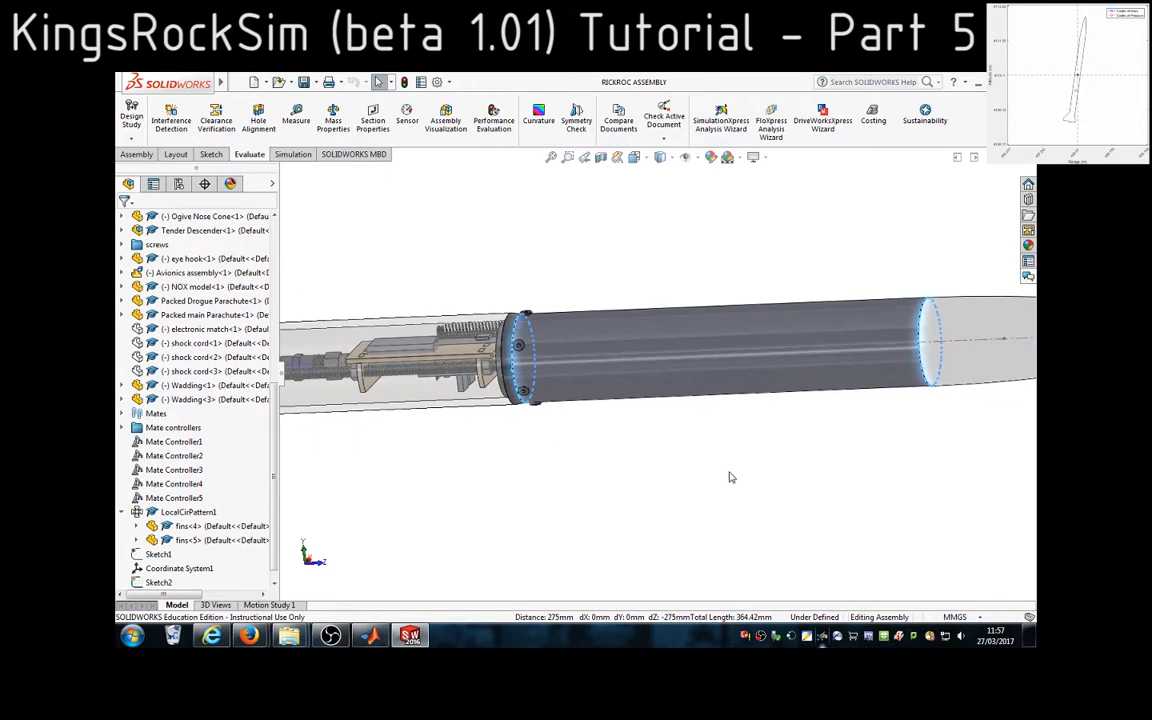
pyautogui.click(296, 124)
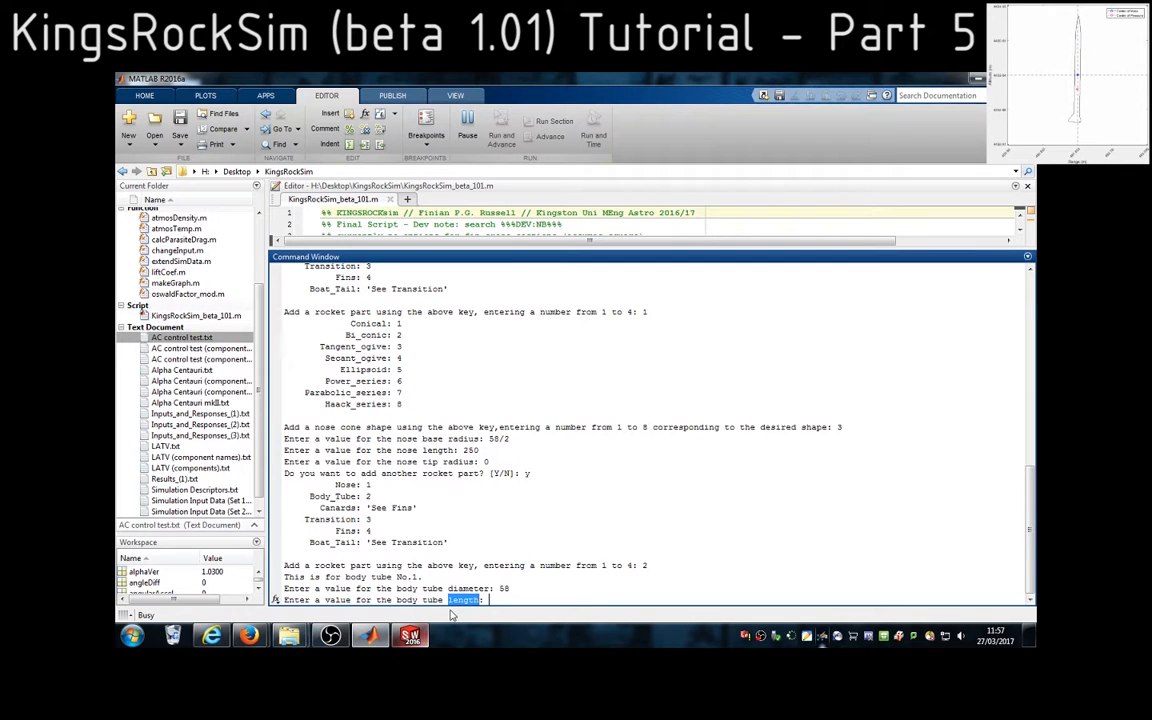
# Return to MATLAB, enter 275 as the body tube length, and answer y to add another rocket part
pyautogui.click(370, 635)
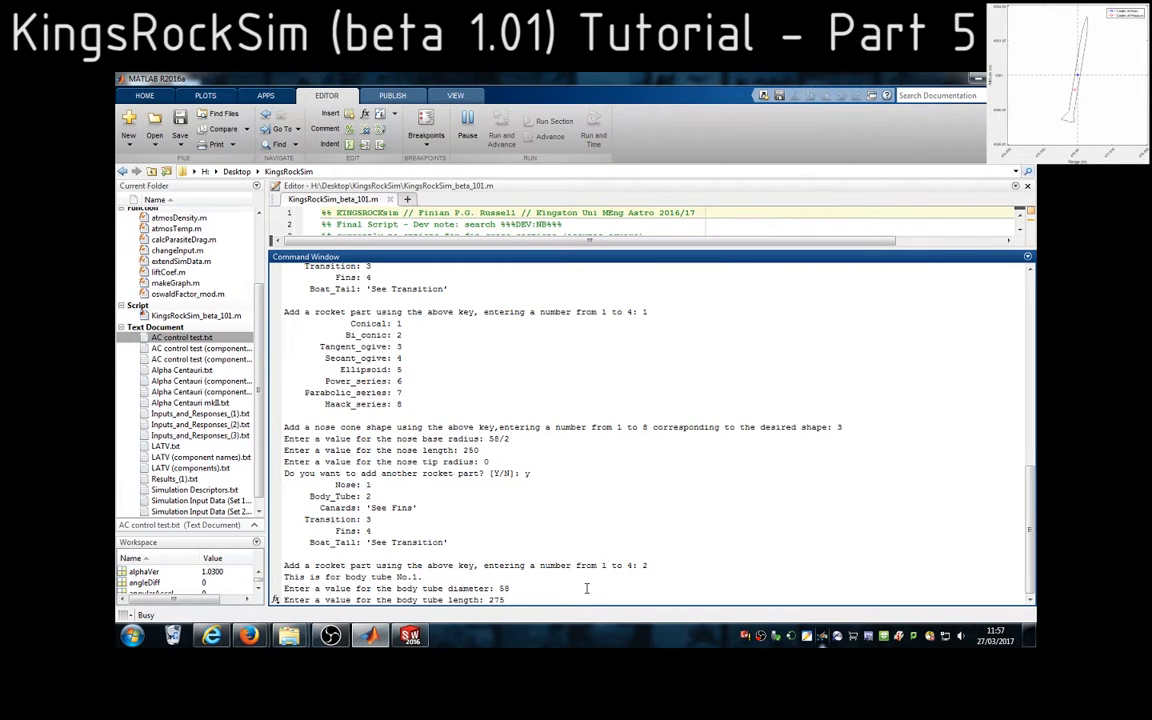
pyautogui.write('275')
pyautogui.press('Return')
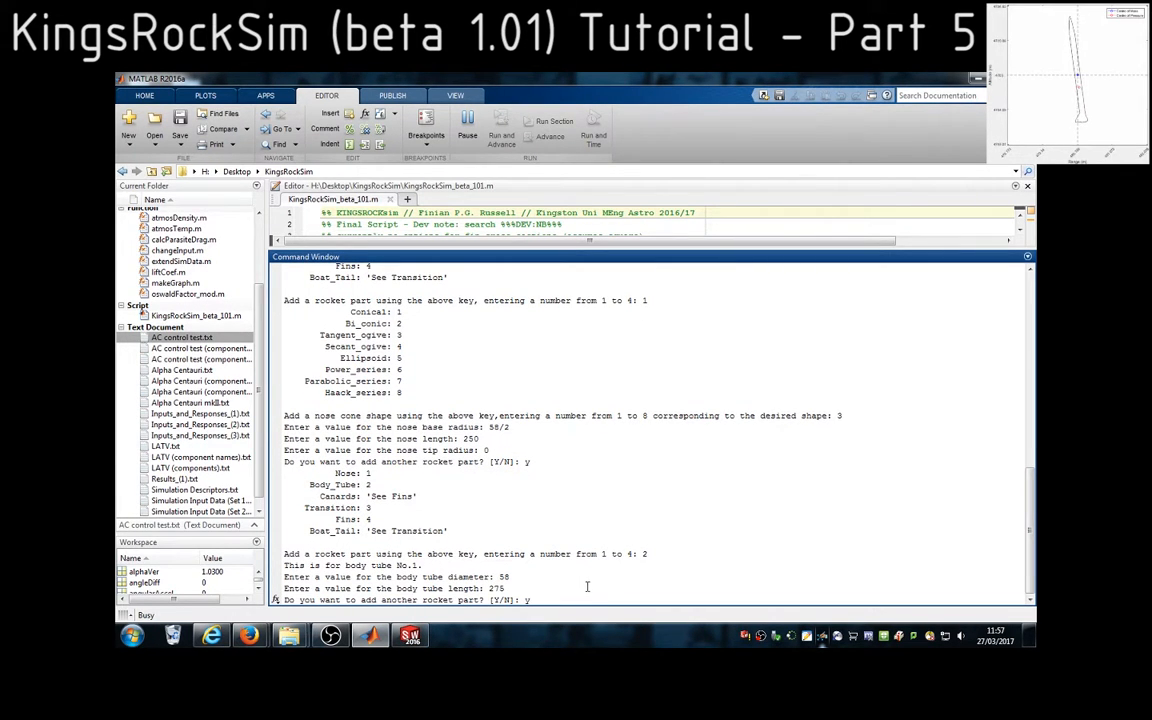
pyautogui.write('y')
pyautogui.press('Return')
# Close the measurement in SolidWorks and examine the dark ring joining the grey upper tube to the transparent avionics section
pyautogui.click(410, 635)
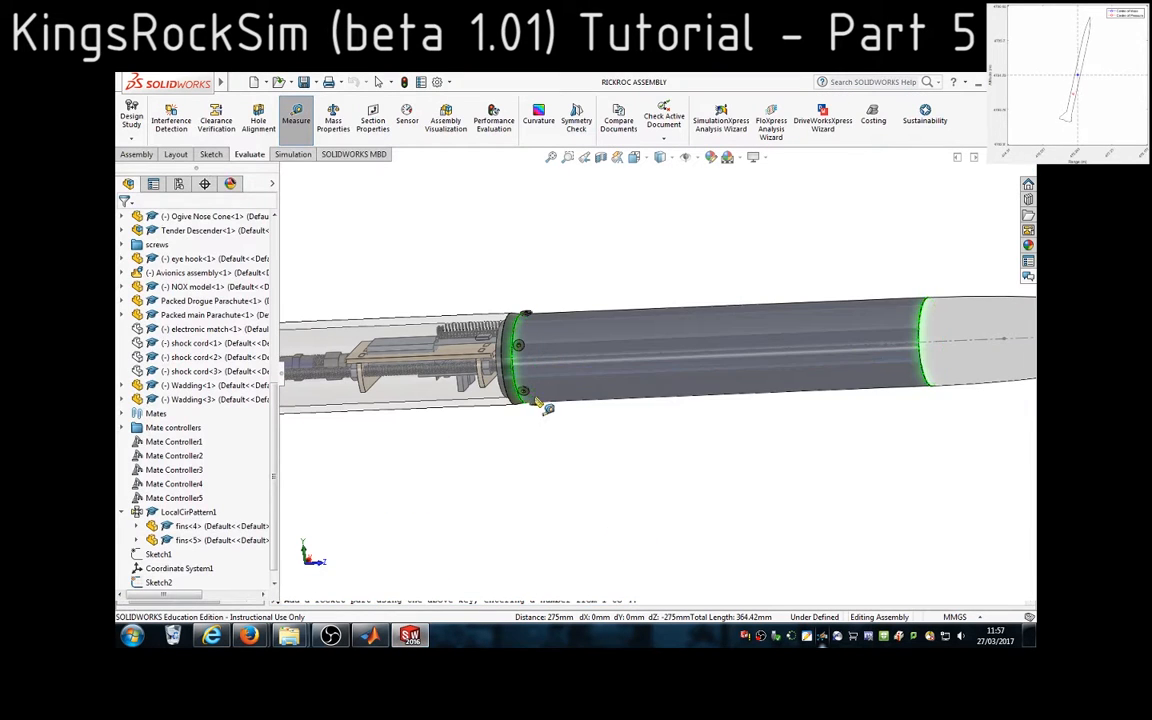
pyautogui.click(300, 123)
pyautogui.scroll(-6, 541, 316)
pyautogui.scroll(3, 606, 611)
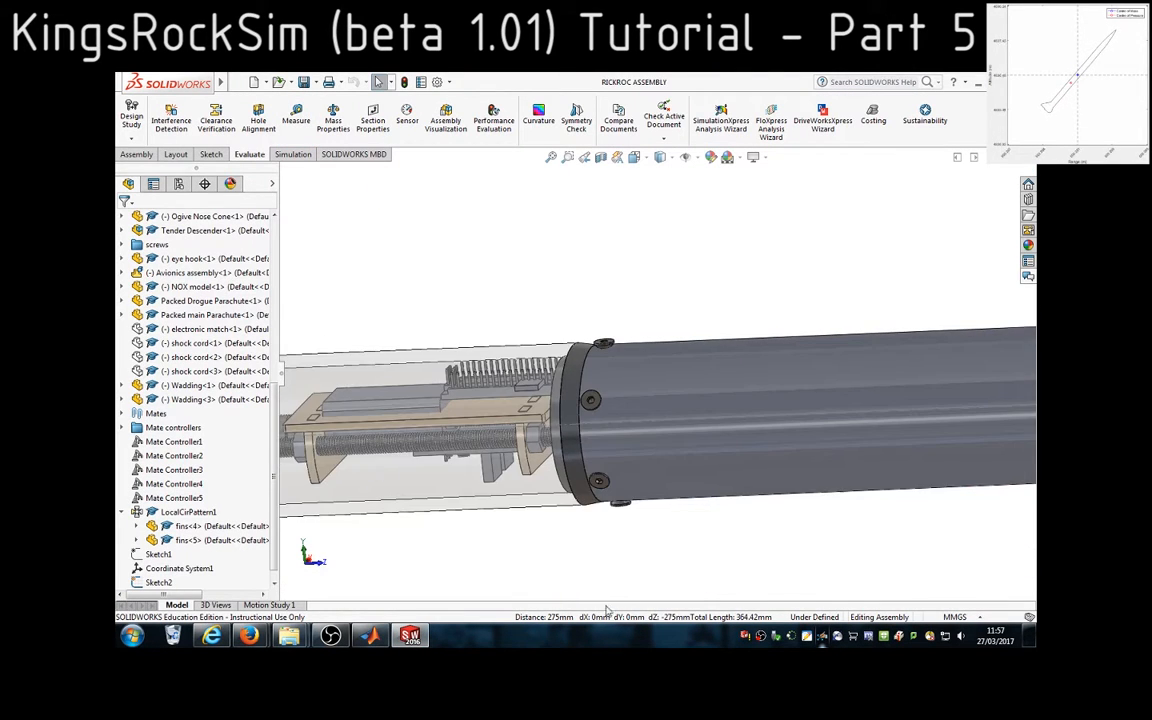
pyautogui.scroll(5, 681, 437)
pyautogui.scroll(-3, 738, 404)
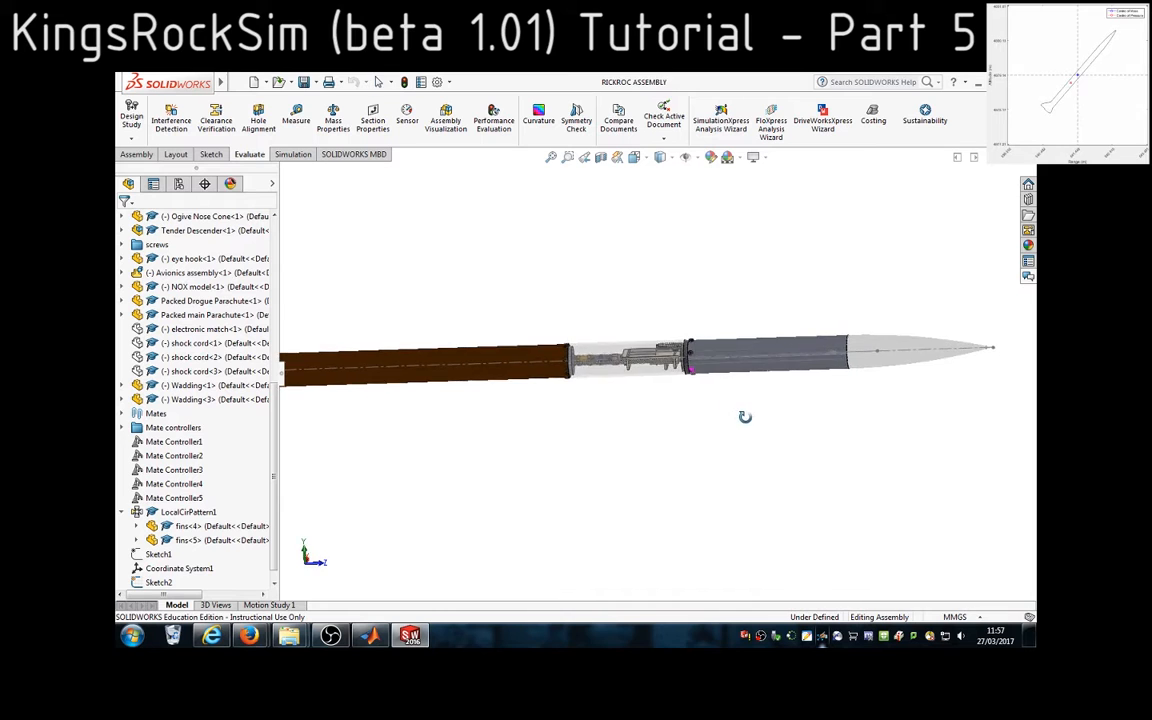
pyautogui.scroll(-8, 715, 380)
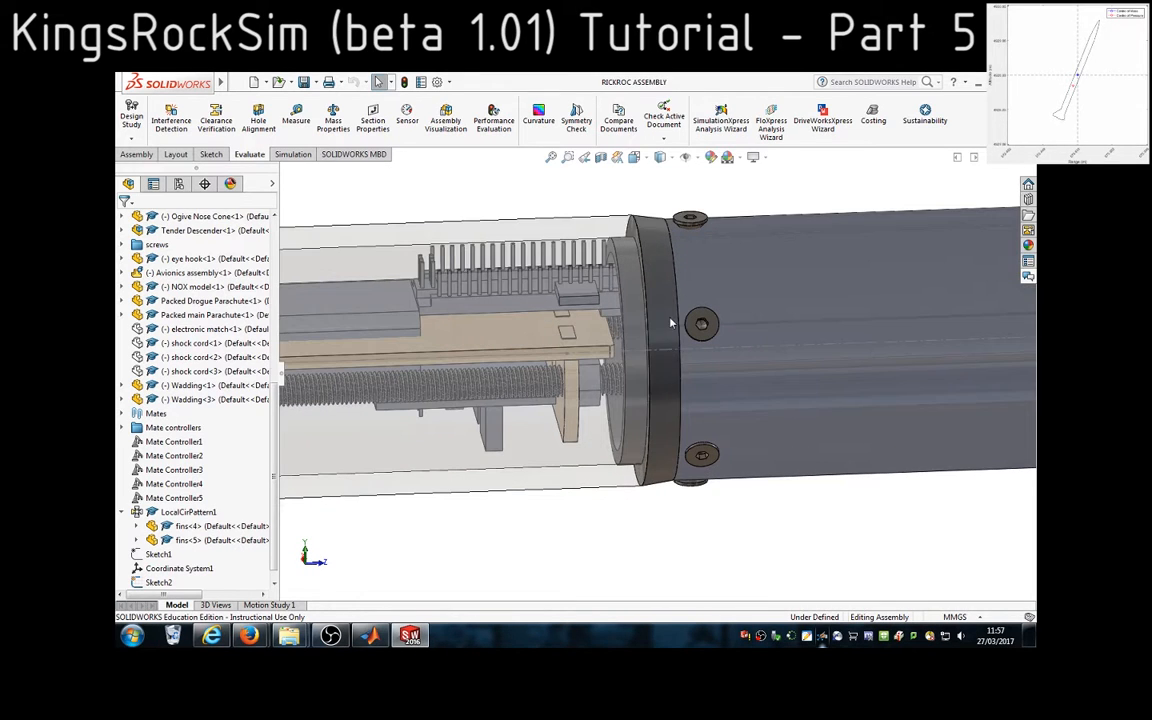
# Return to MATLAB and choose option 3, transition, as the rocket part after the first body tube
pyautogui.click(371, 636)
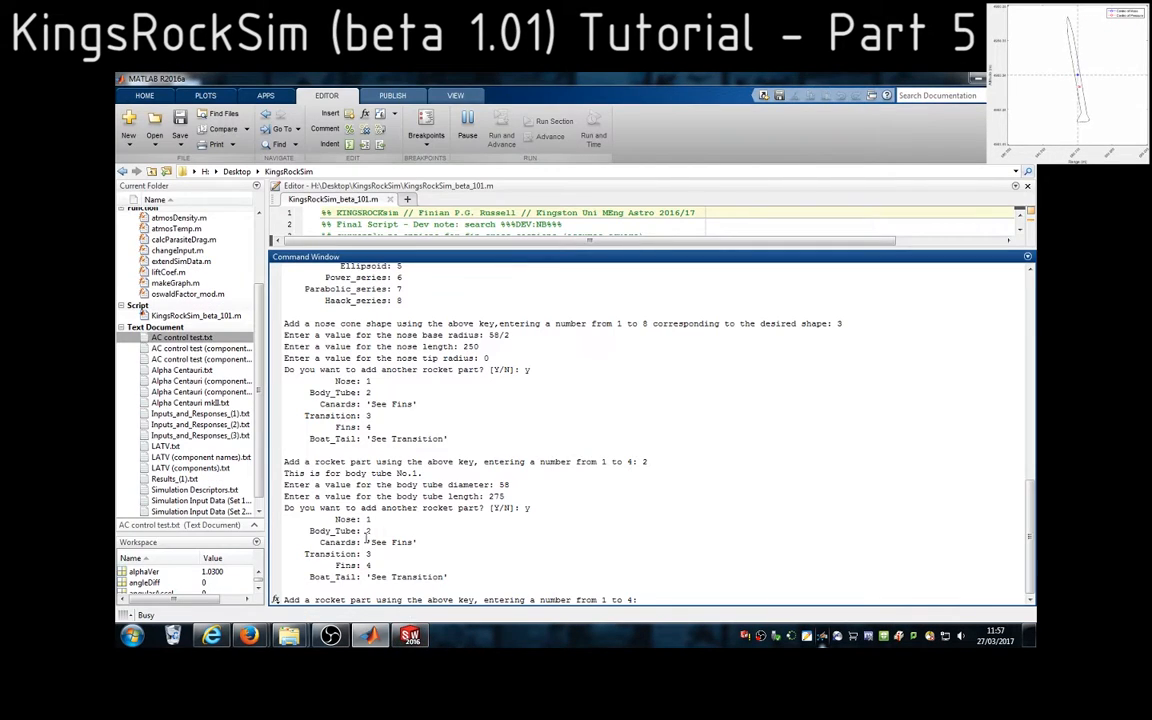
pyautogui.moveTo(307, 555); pyautogui.dragTo(373, 556)
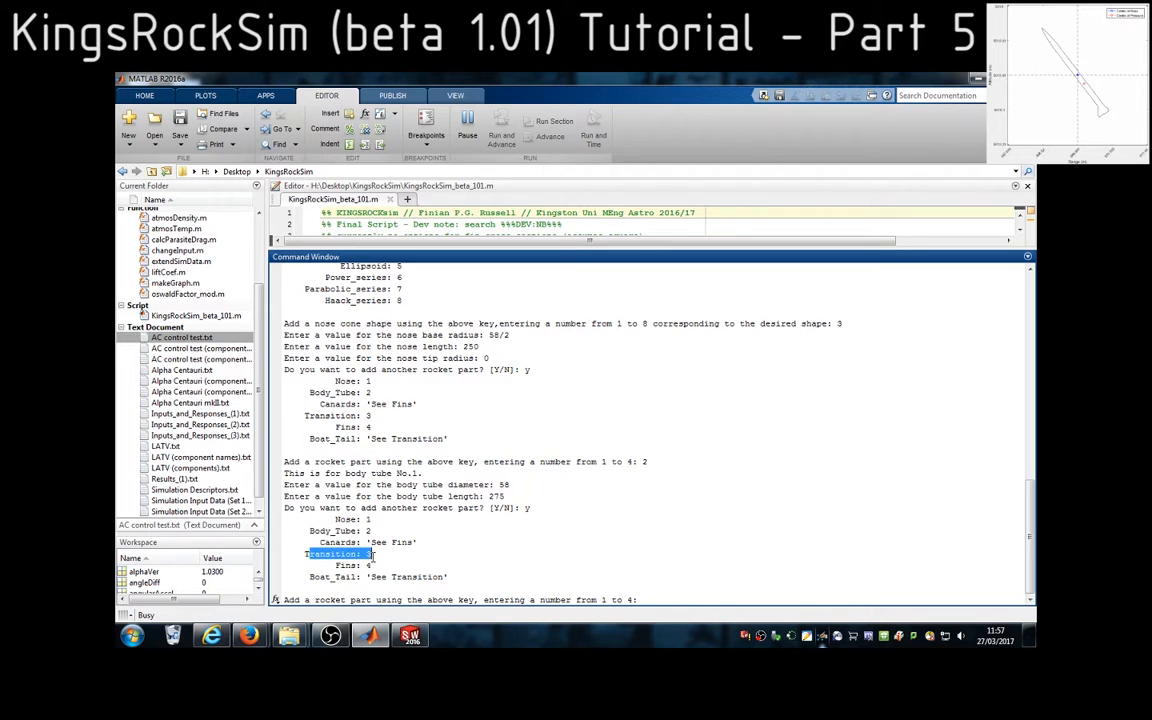
pyautogui.click(649, 599)
pyautogui.write('3')
pyautogui.press('Return')
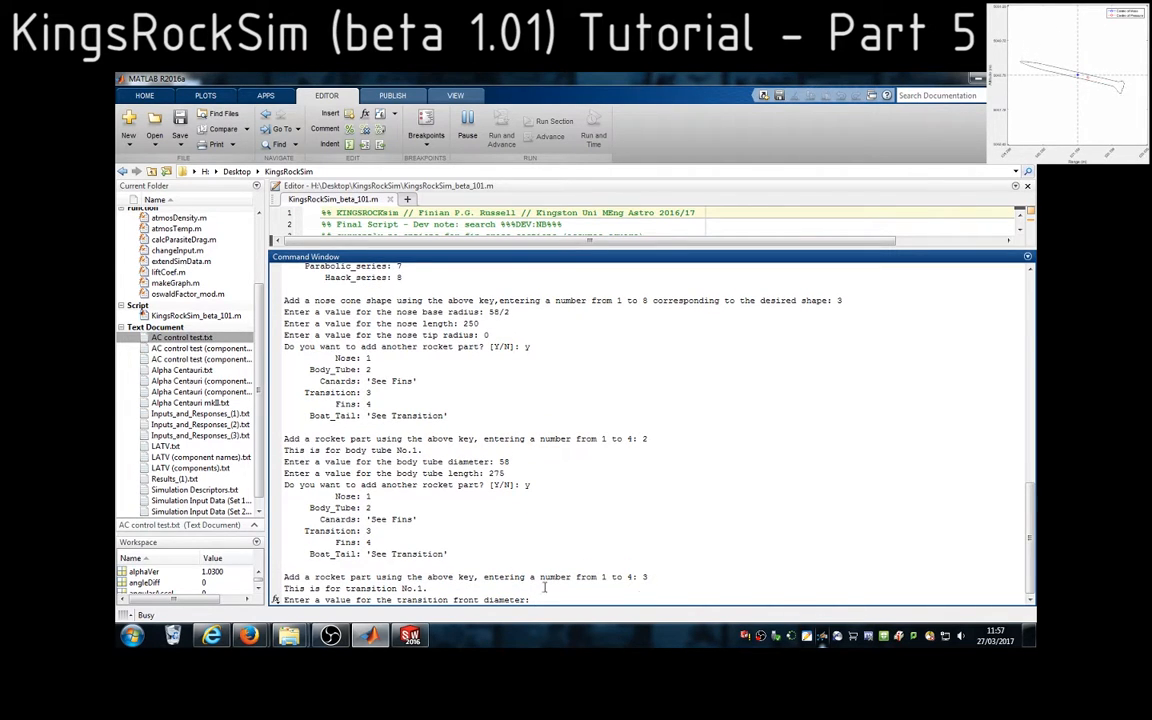
# For the transition front diameter prompt, measure the circular edge in SolidWorks where the dark ring meets the grey upper tube
pyautogui.moveTo(529, 600); pyautogui.dragTo(397, 600)
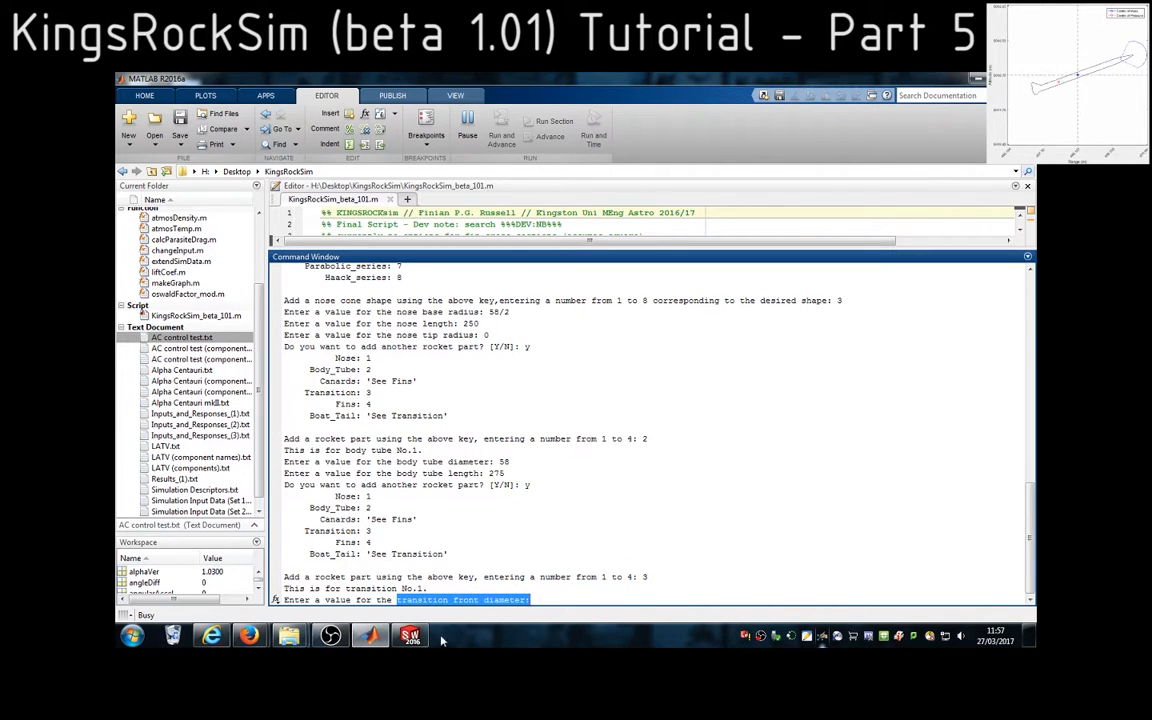
pyautogui.click(410, 636)
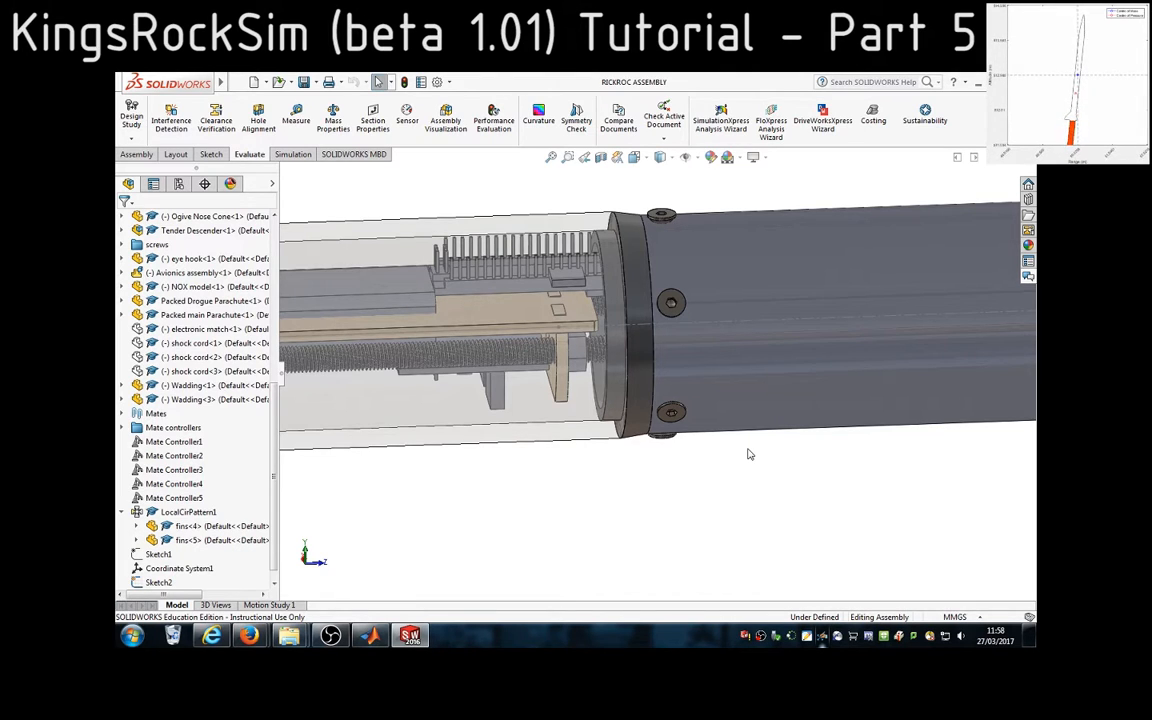
pyautogui.click(650, 357)
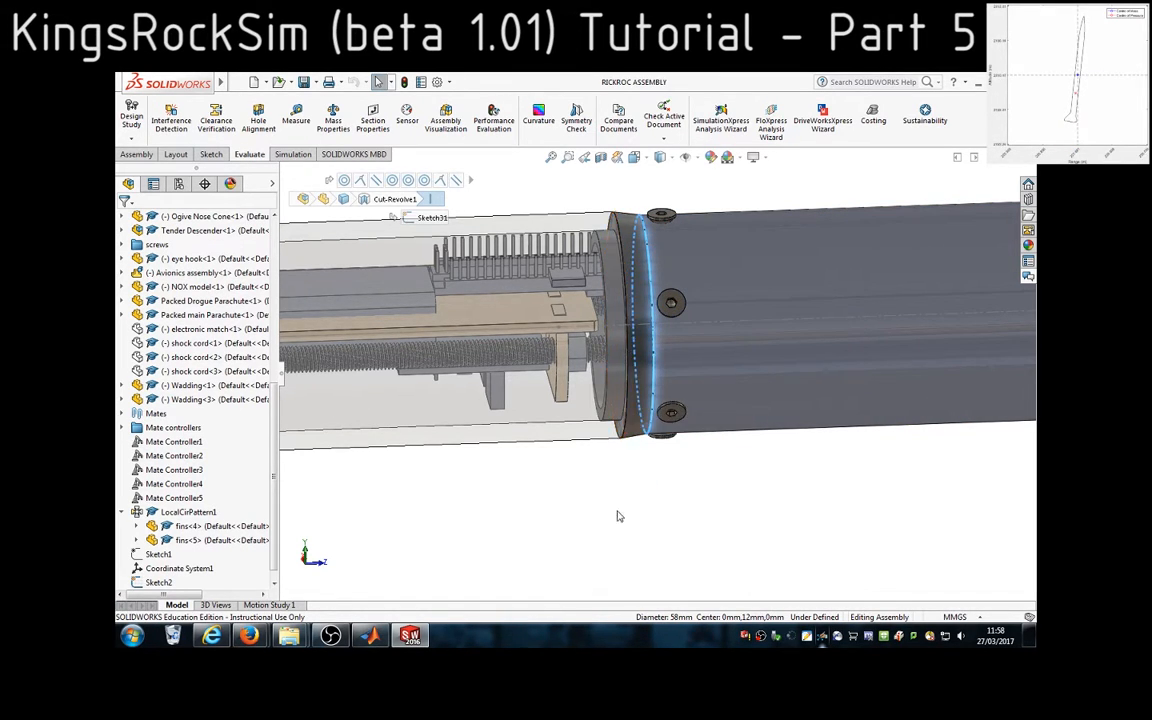
pyautogui.click(296, 115)
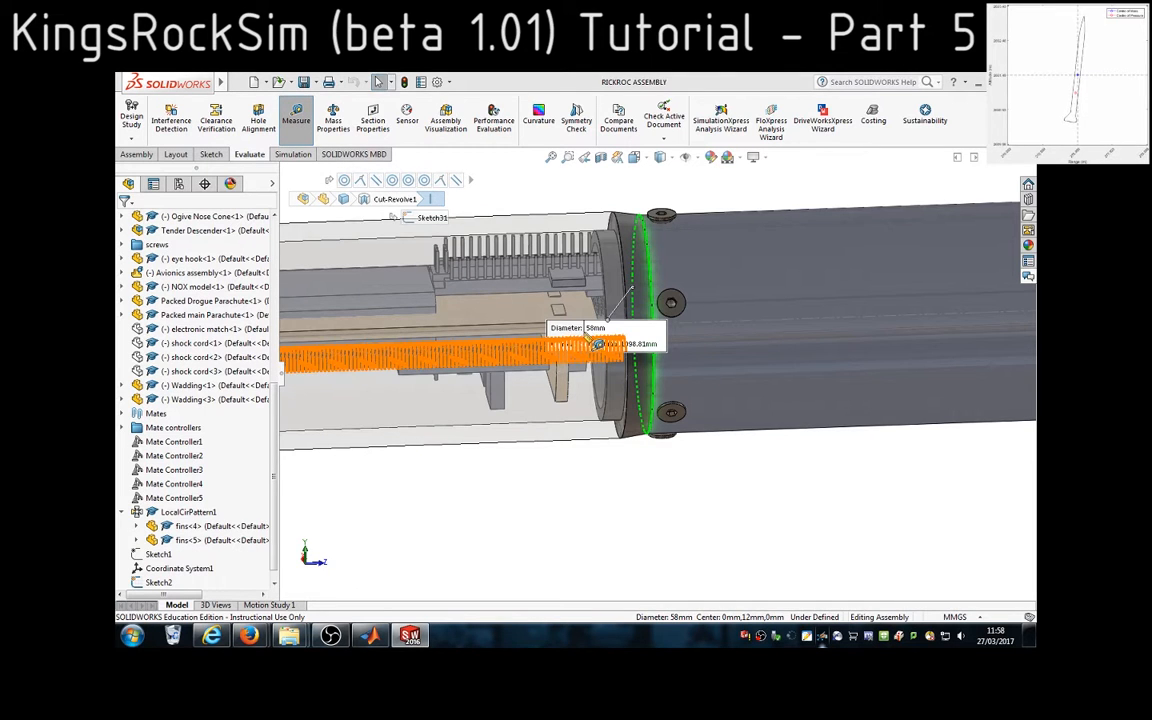
# Return to MATLAB and enter 58 as the transition front diameter
pyautogui.click(410, 637)
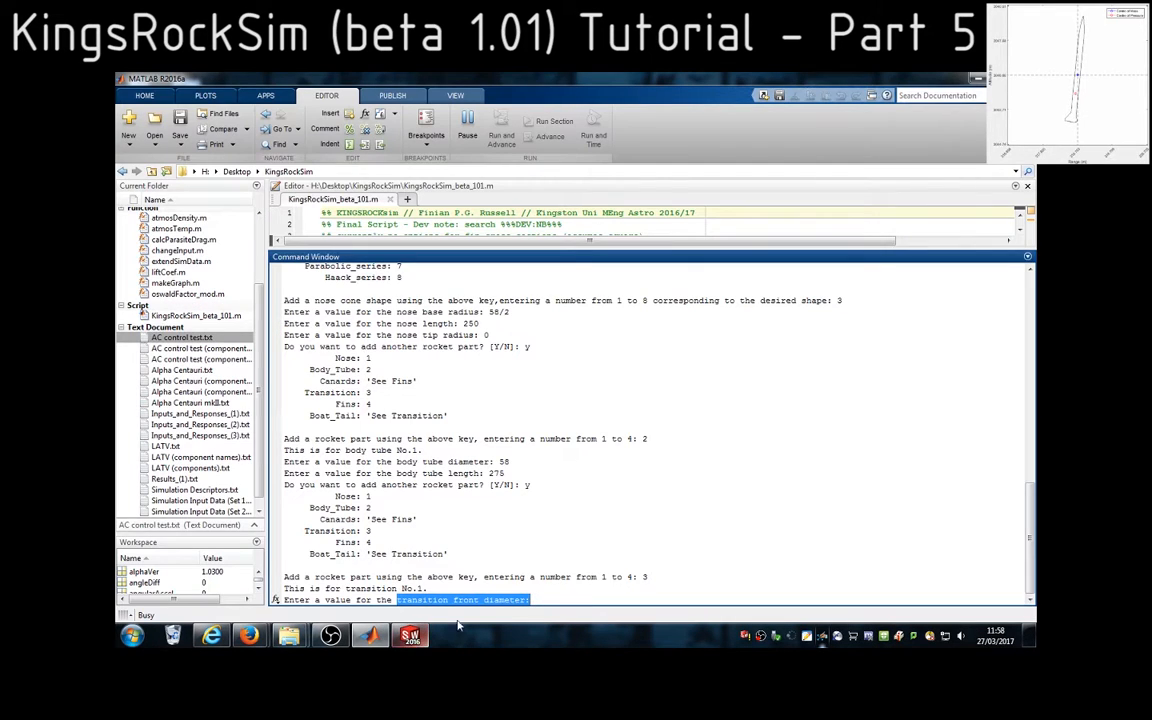
pyautogui.click(565, 600)
pyautogui.write('58')
pyautogui.press('Return')
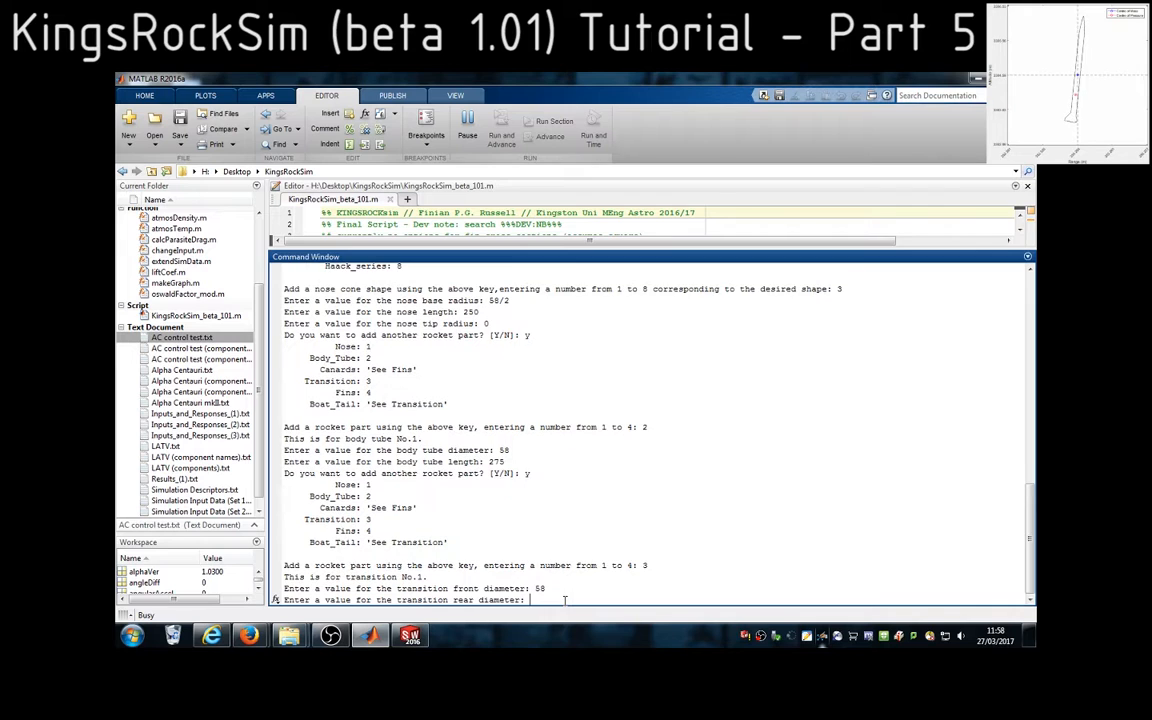
# In SolidWorks, measure the diameter of the dark ring's circular edge on the transparent payload bay side
pyautogui.click(414, 636)
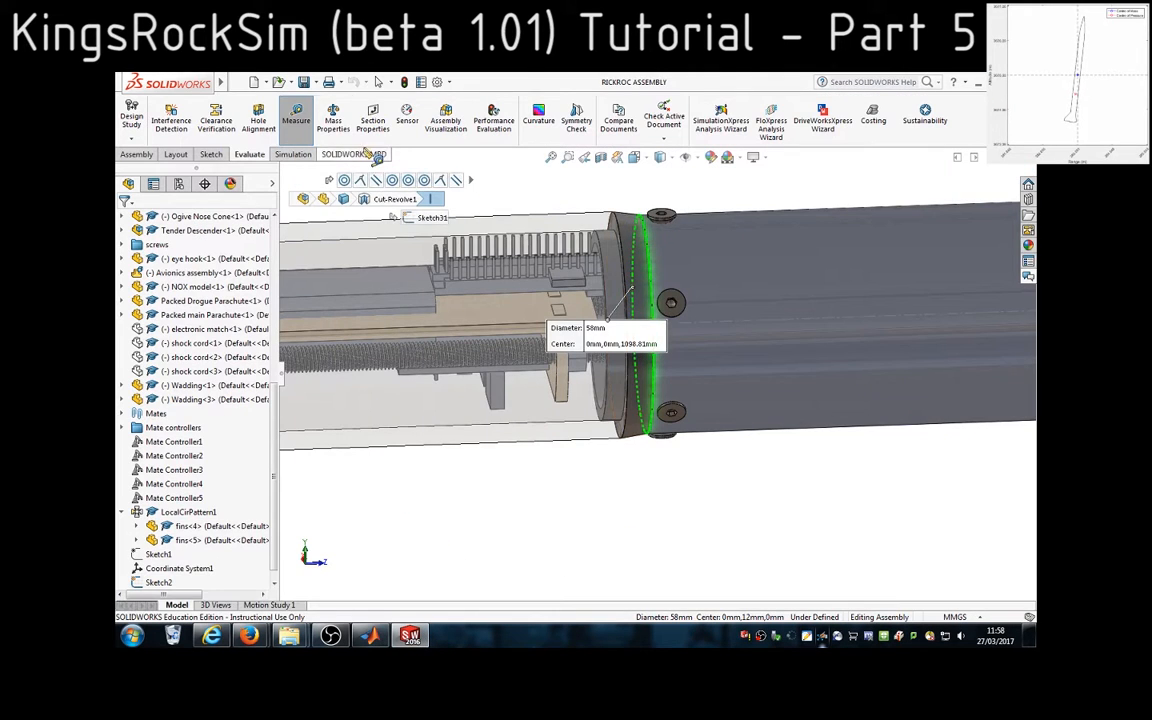
pyautogui.click(309, 128)
pyautogui.click(620, 239)
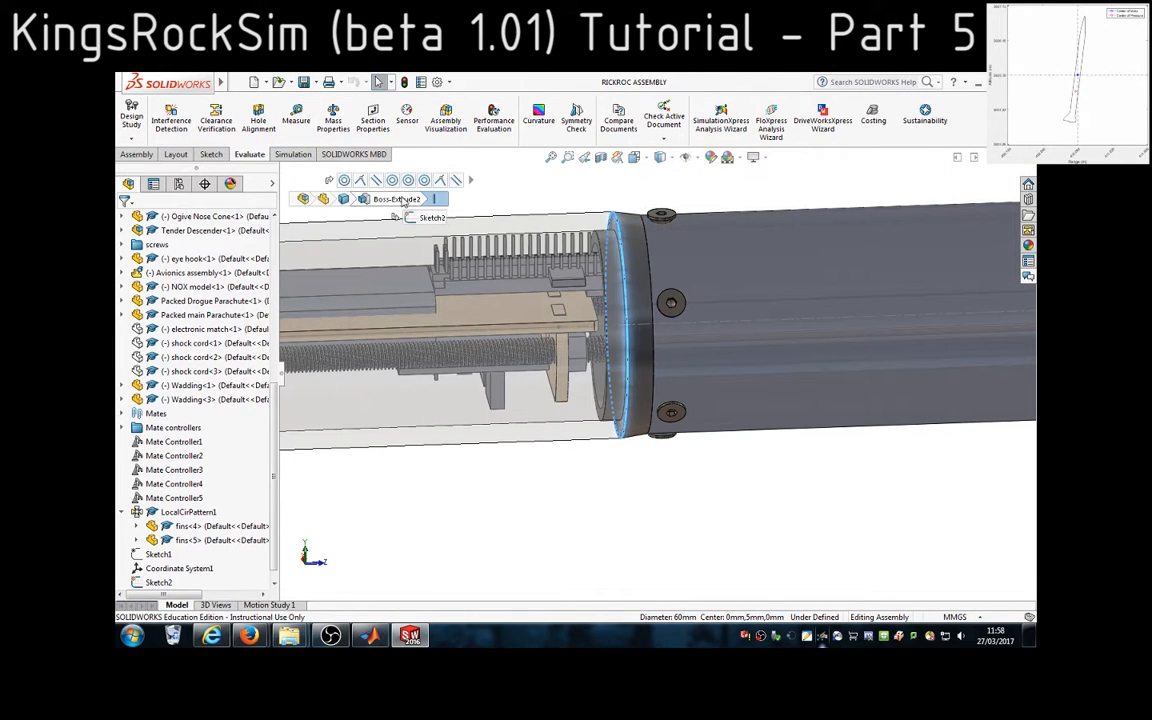
pyautogui.click(309, 134)
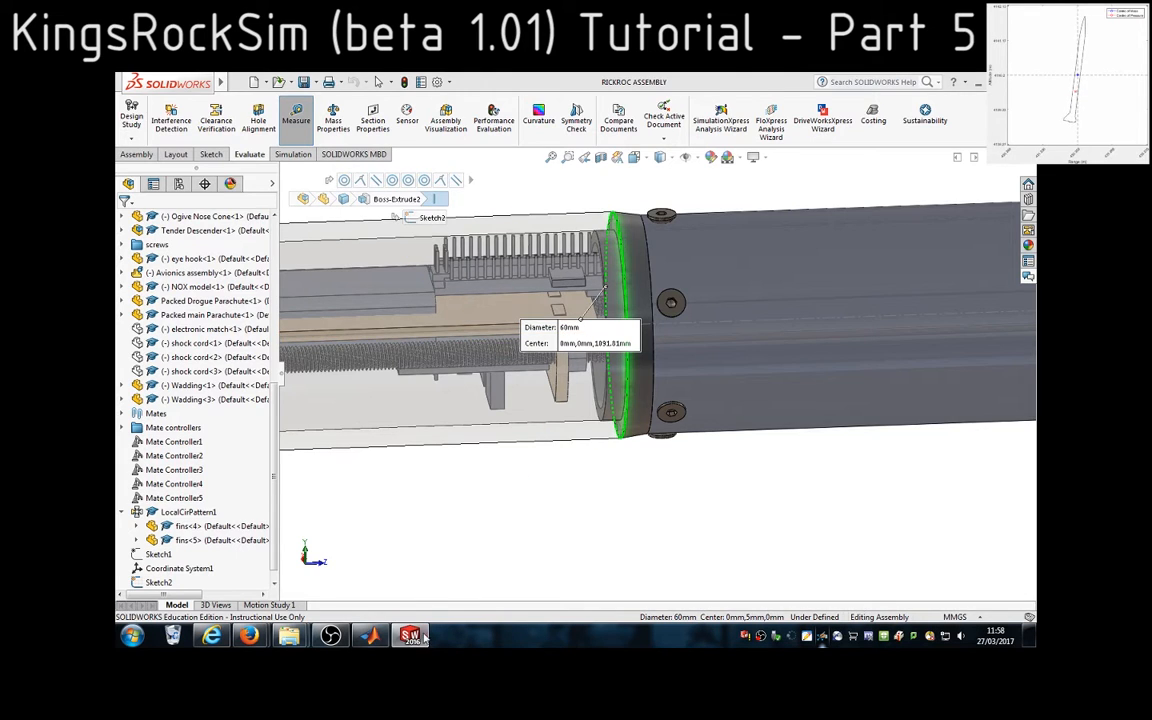
# Return to MATLAB and enter 60 as the transition rear diameter
pyautogui.click(370, 636)
pyautogui.write('60')
pyautogui.press('Return')
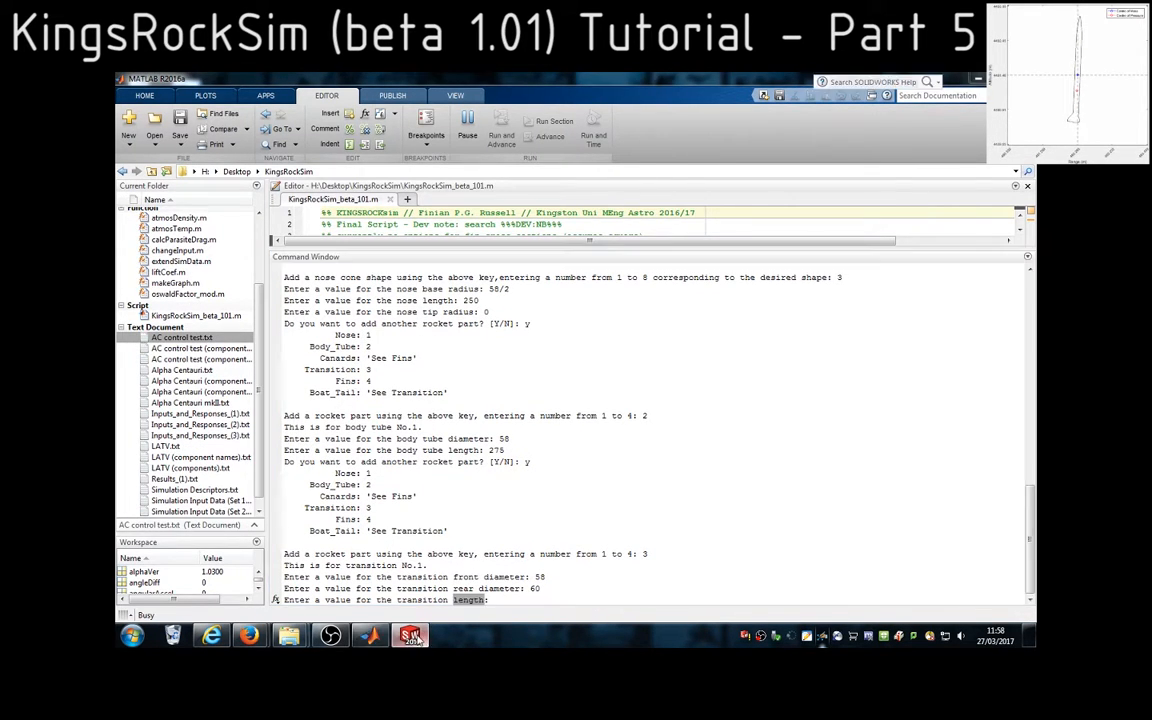
# For the transition length, measure the distance between the dark ring's front and rear circular edges in SolidWorks
pyautogui.click(410, 636)
pyautogui.click(323, 133)
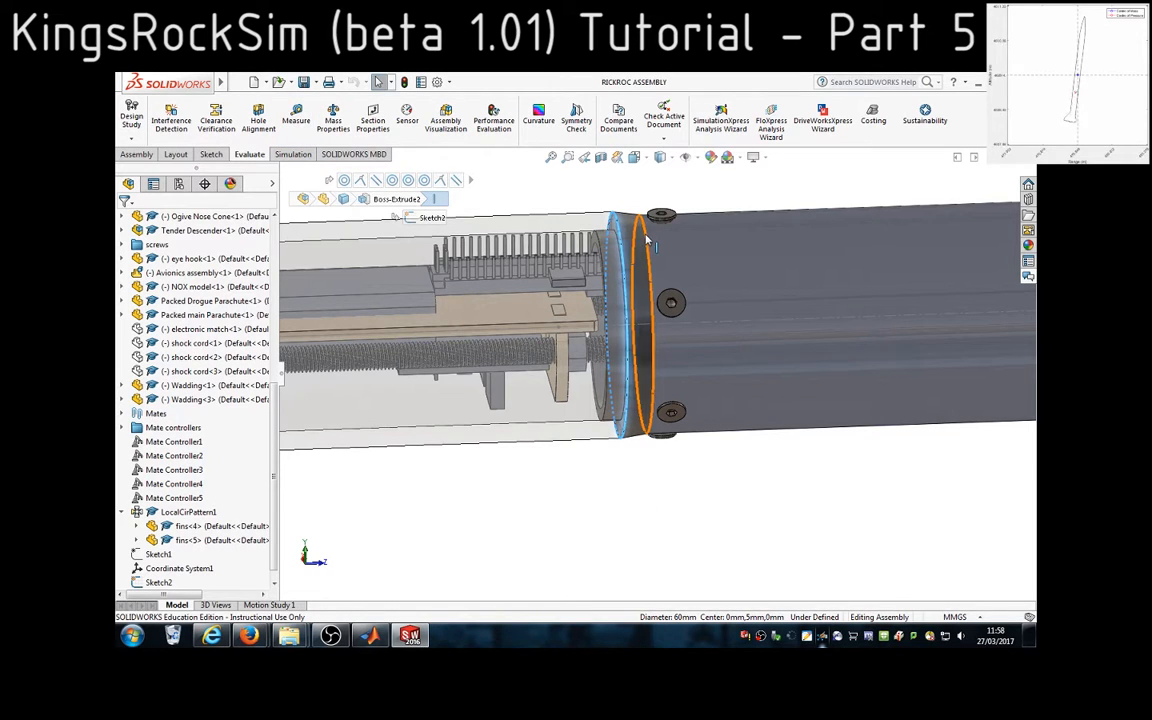
pyautogui.keyDown('ctrl'); pyautogui.click(652, 239); pyautogui.keyUp('ctrl')
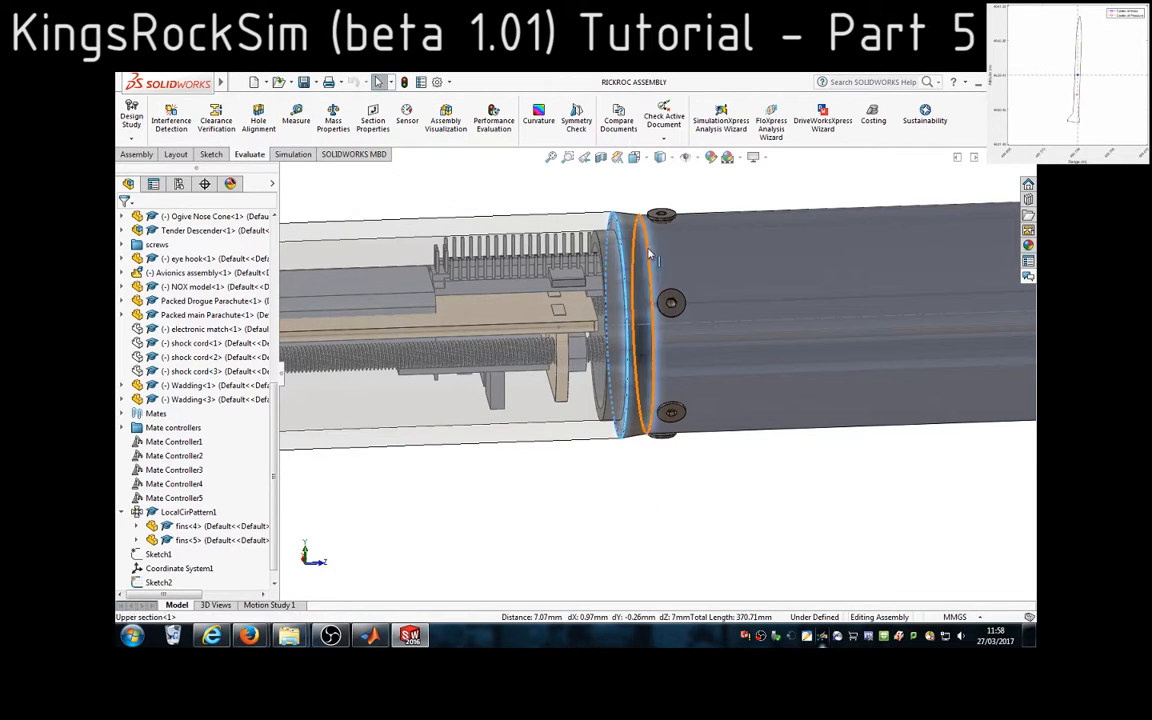
pyautogui.click(296, 115)
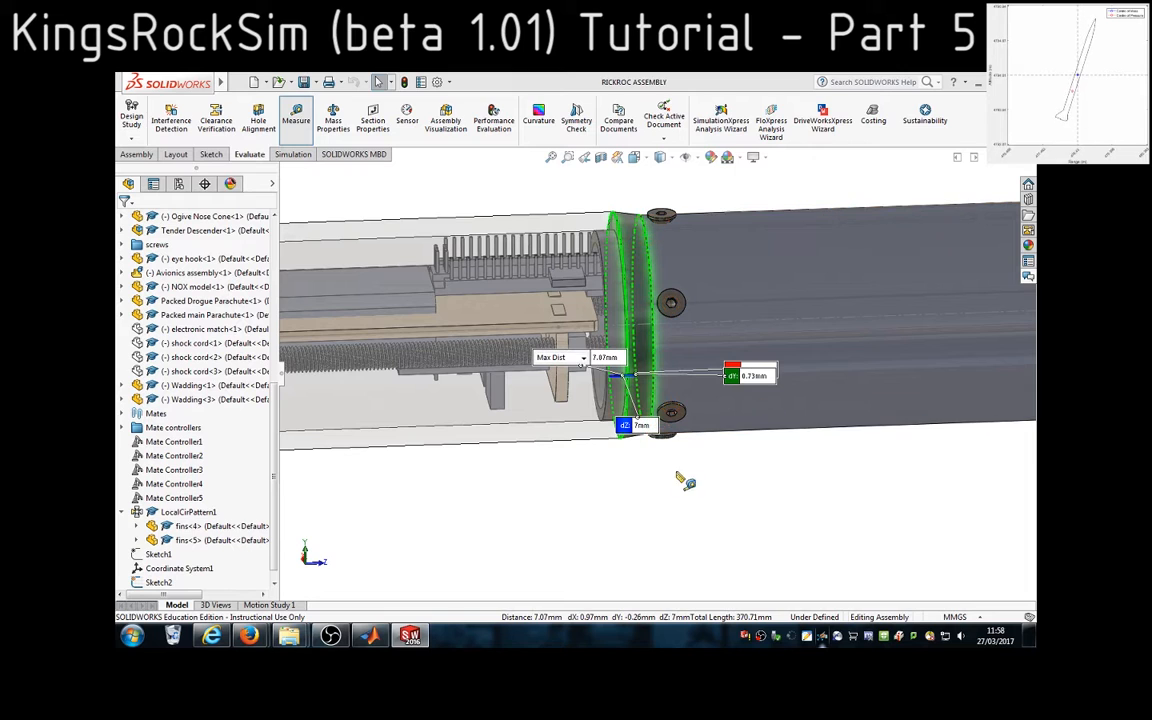
# Return to MATLAB, enter 7 as the transition length, and answer y to add another rocket part
pyautogui.click(373, 636)
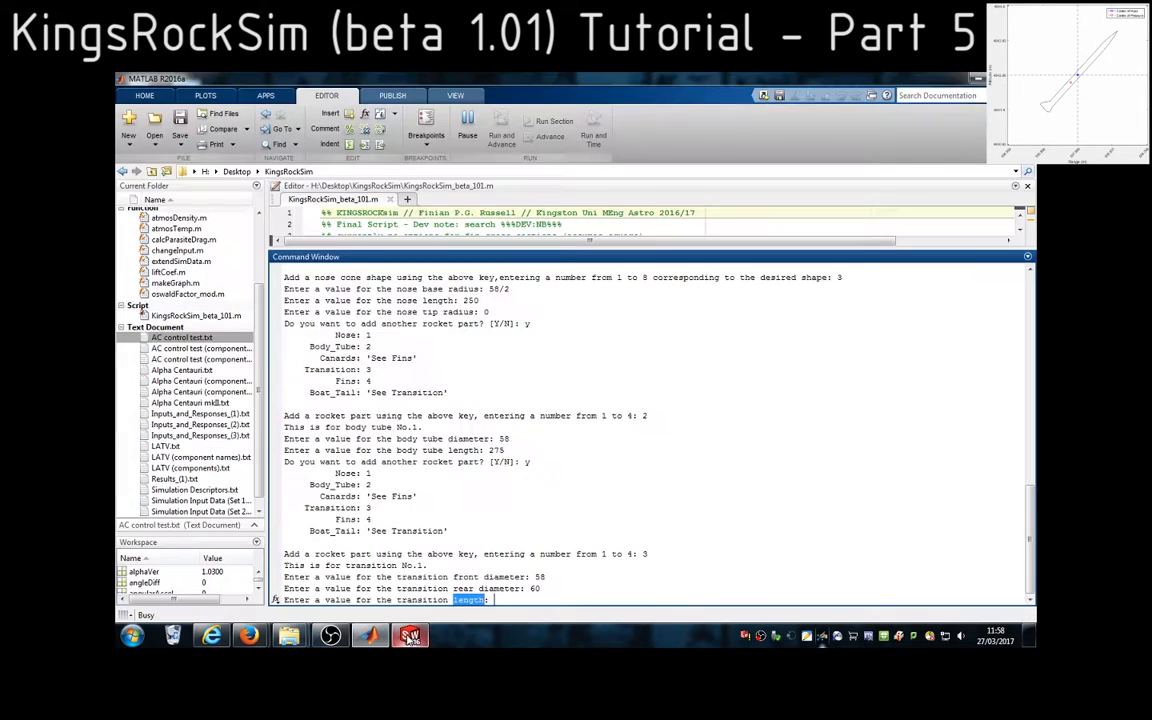
pyautogui.write('7')
pyautogui.press('Return')
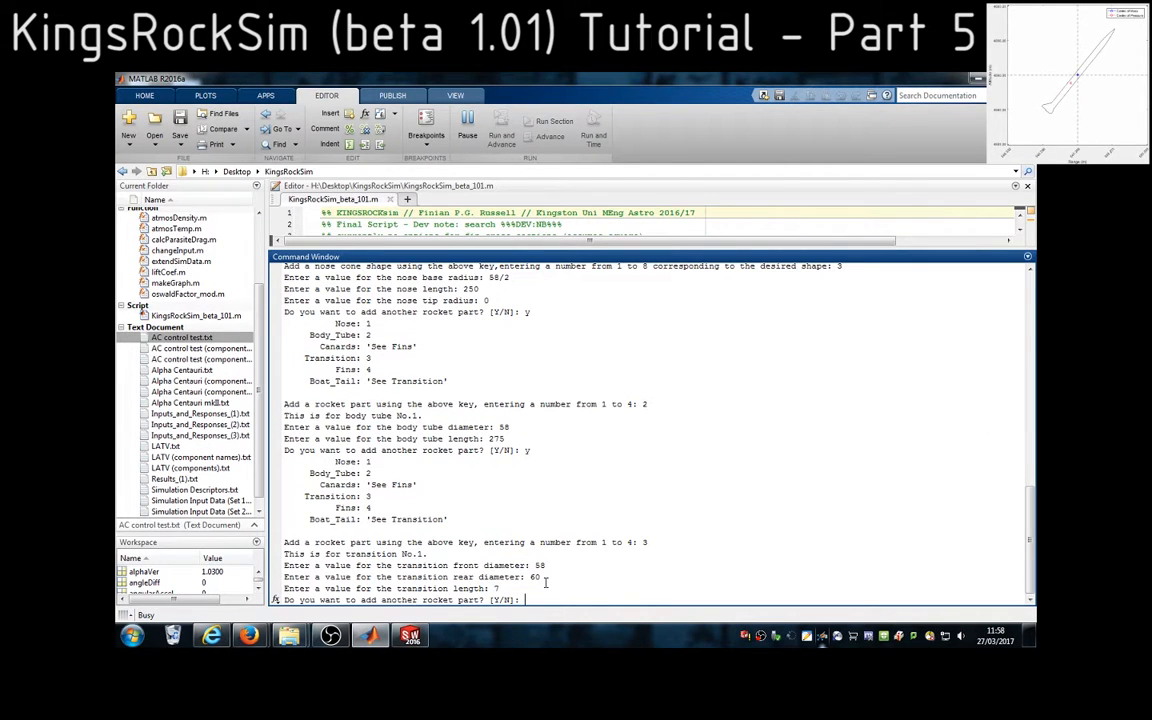
pyautogui.write('y')
pyautogui.press('Return')
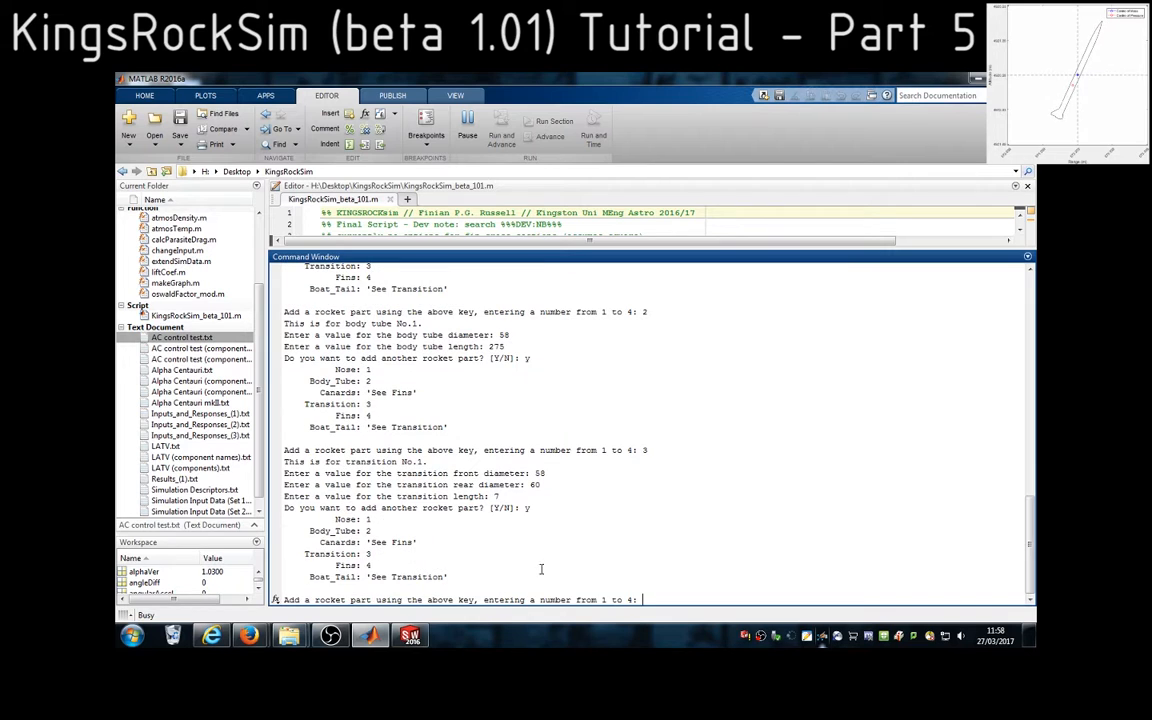
# Close the measurement in SolidWorks and select the transparent payload bay's outer surface to check its diameter
pyautogui.click(411, 636)
pyautogui.click(297, 135)
pyautogui.scroll(7, 517, 340)
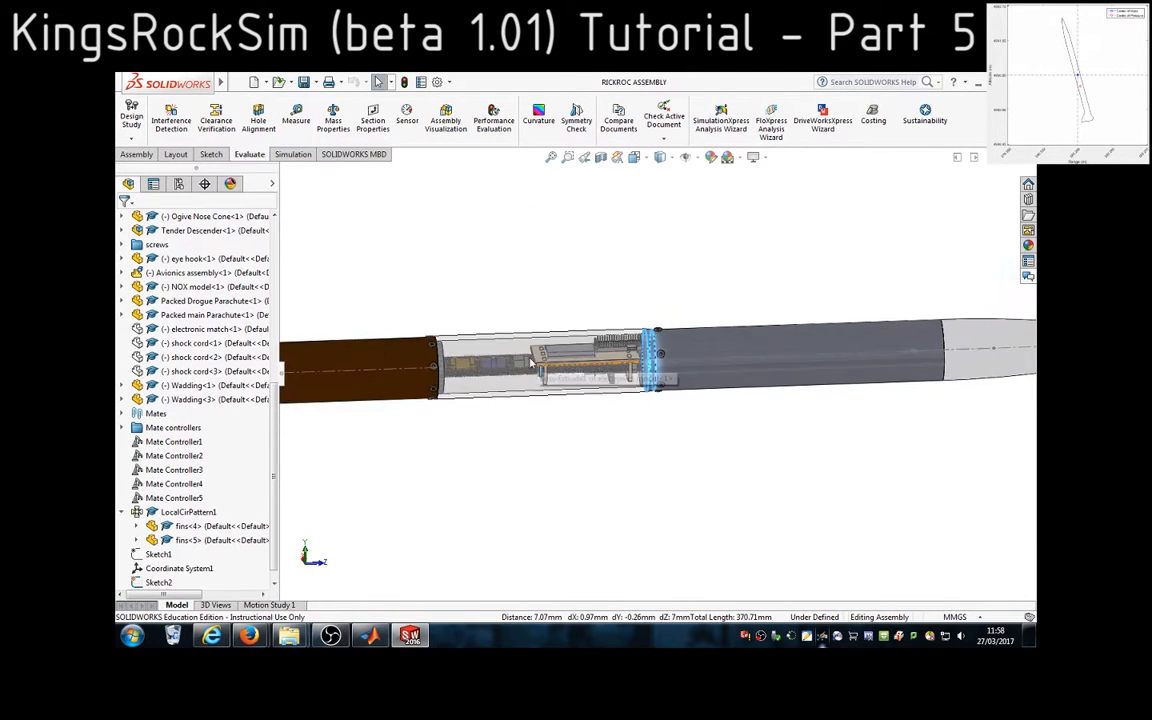
pyautogui.click(546, 384)
pyautogui.scroll(-3, 597, 443)
pyautogui.scroll(4, 597, 440)
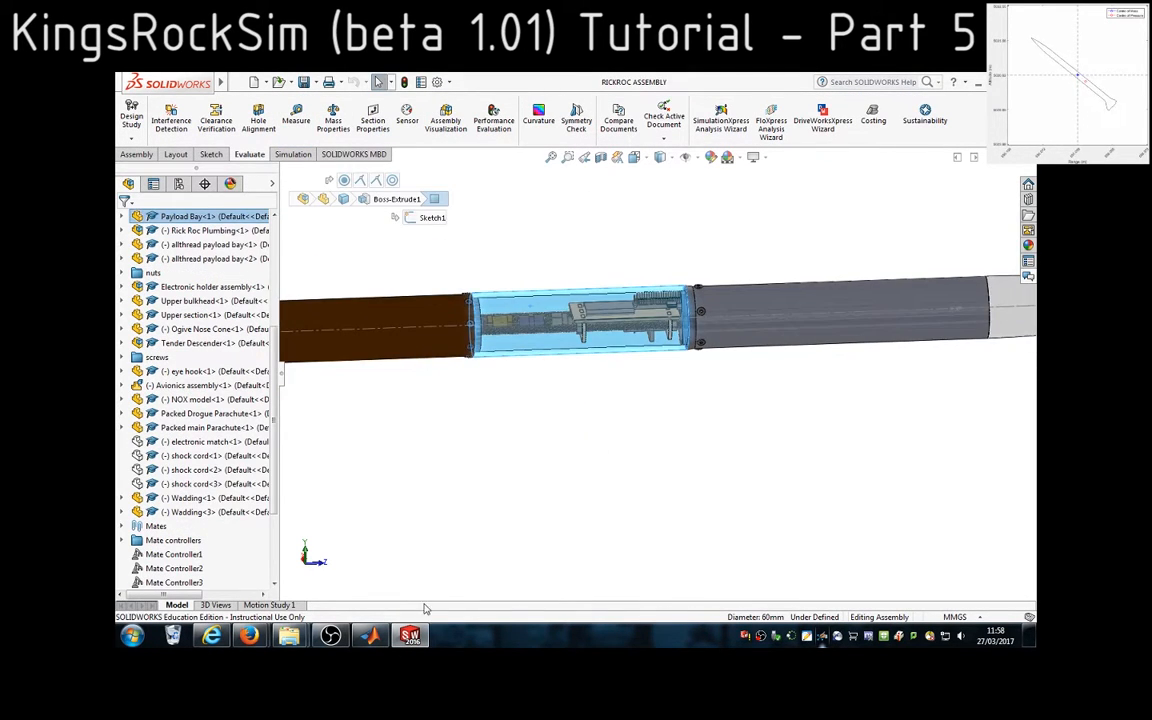
# Return to MATLAB, choose option 2, body tube, as the part after the transition, and enter 60 as its diameter
pyautogui.hotkey('alt', 'Tab')
pyautogui.write('2')
pyautogui.press('Return')
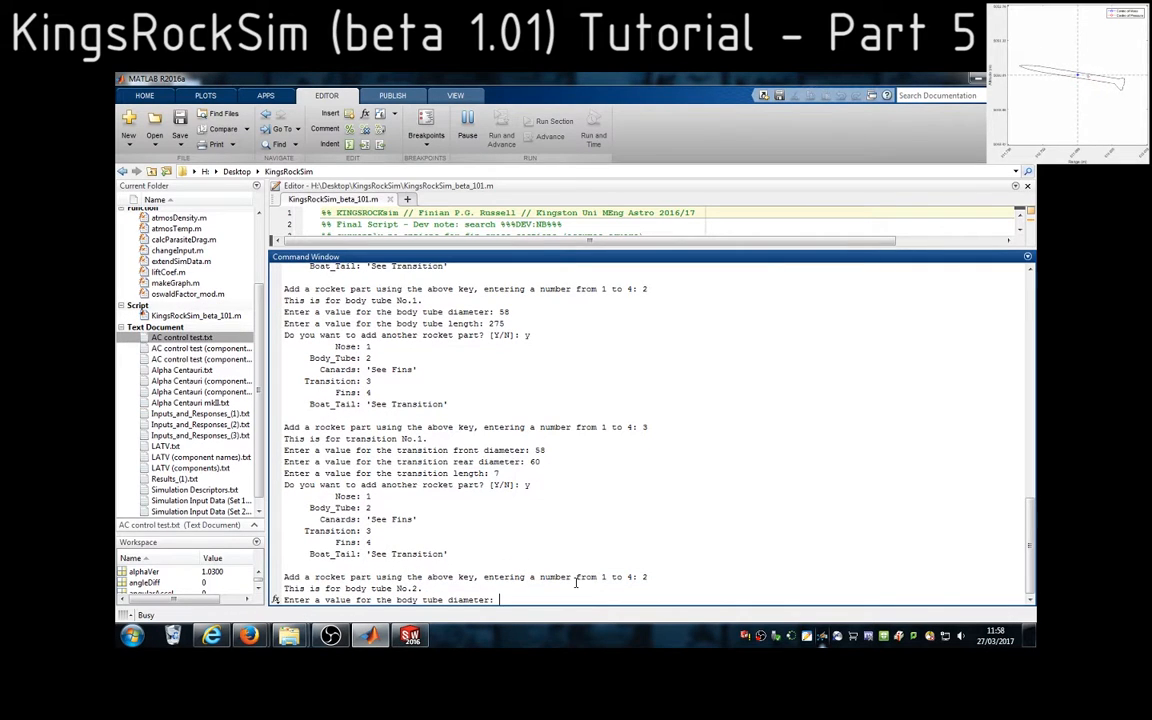
pyautogui.write('60')
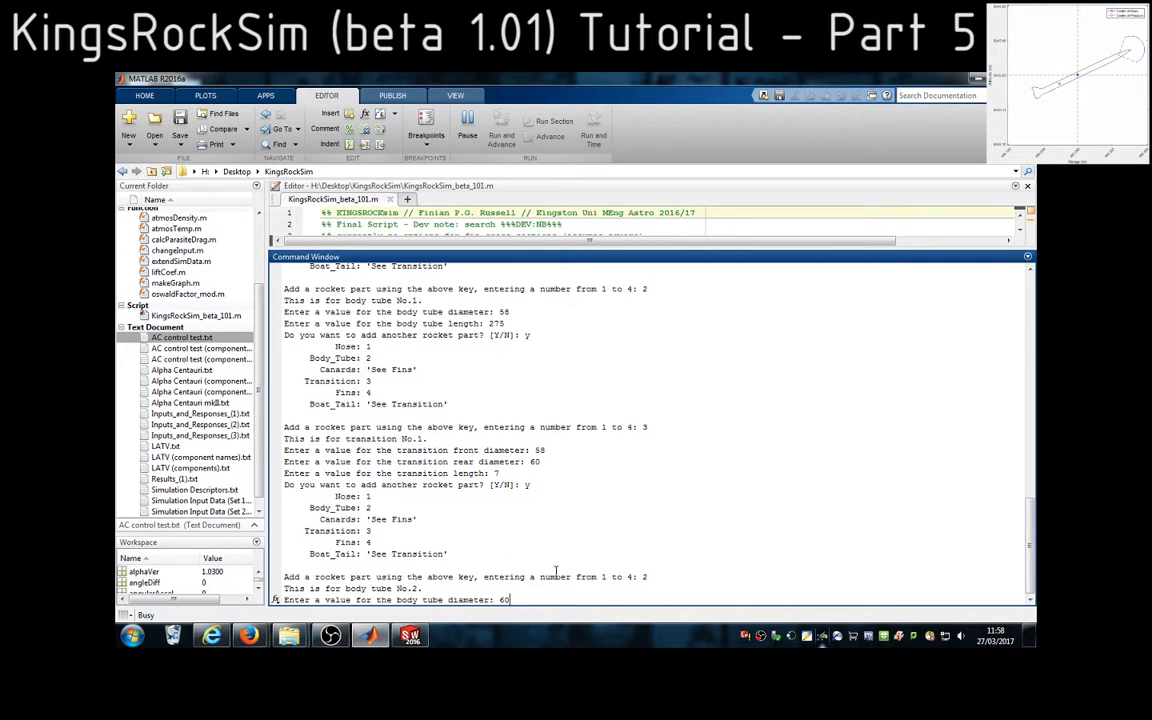
pyautogui.press('Return')
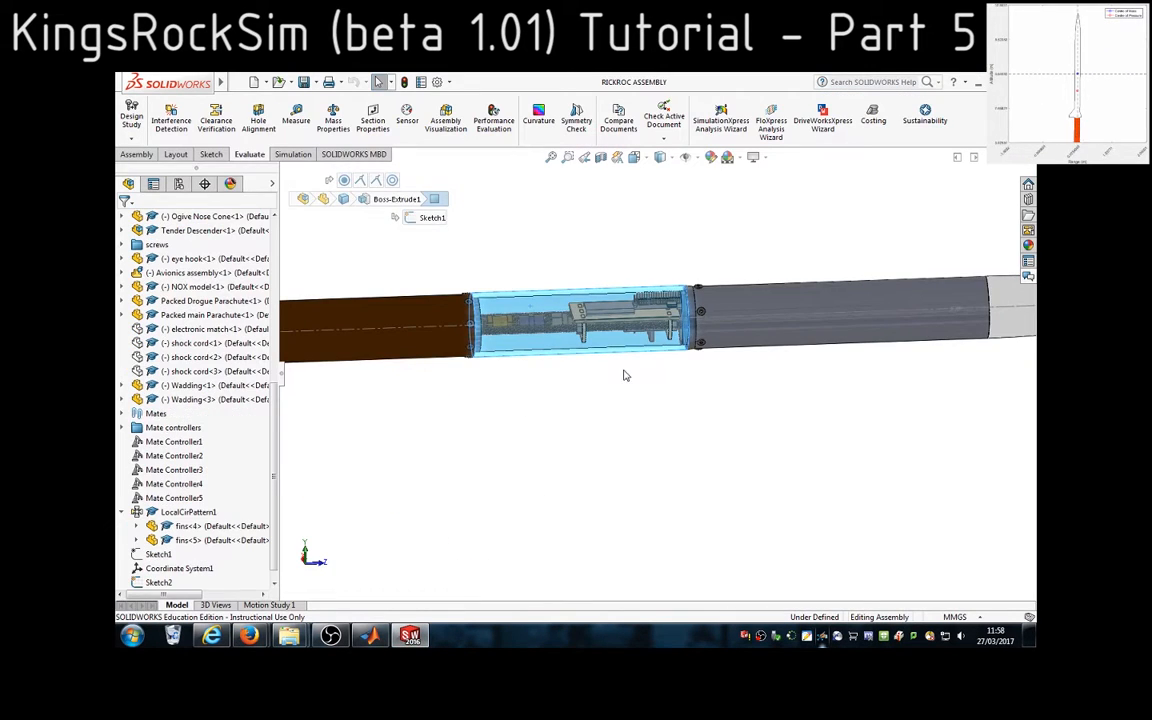
# For the second body tube's length, measure the distance between the transparent payload bay's two circular end edges in SolidWorks
pyautogui.scroll(-3, 680, 308)
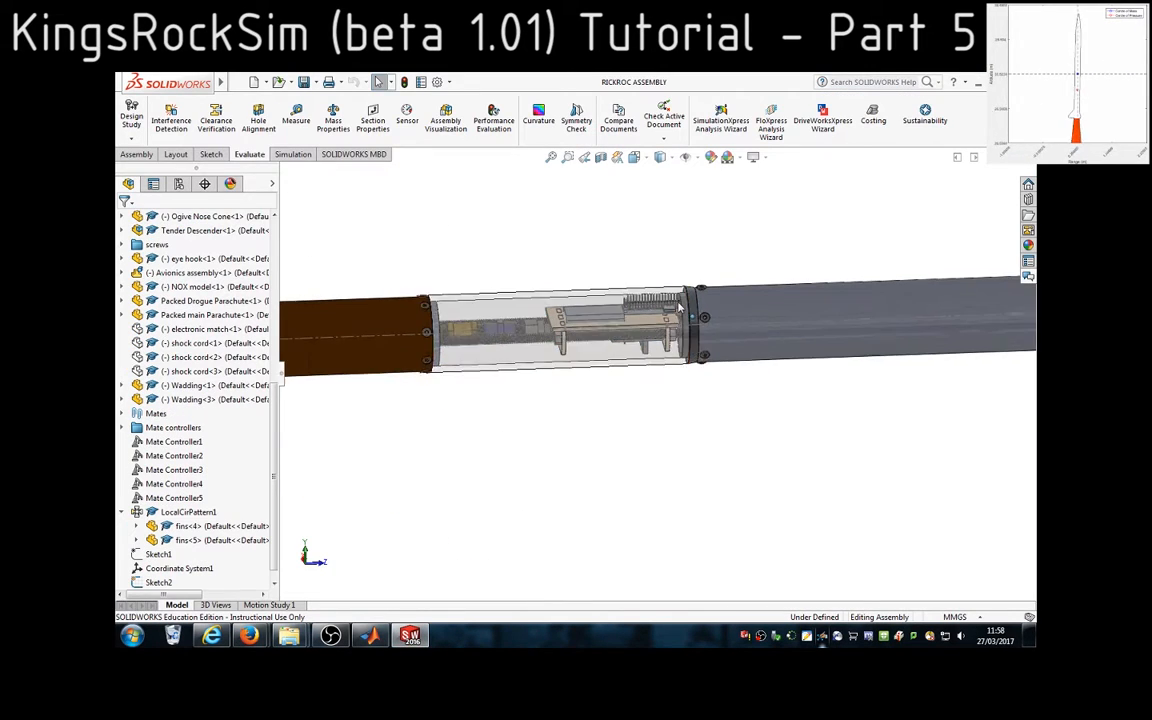
pyautogui.scroll(-5, 680, 308)
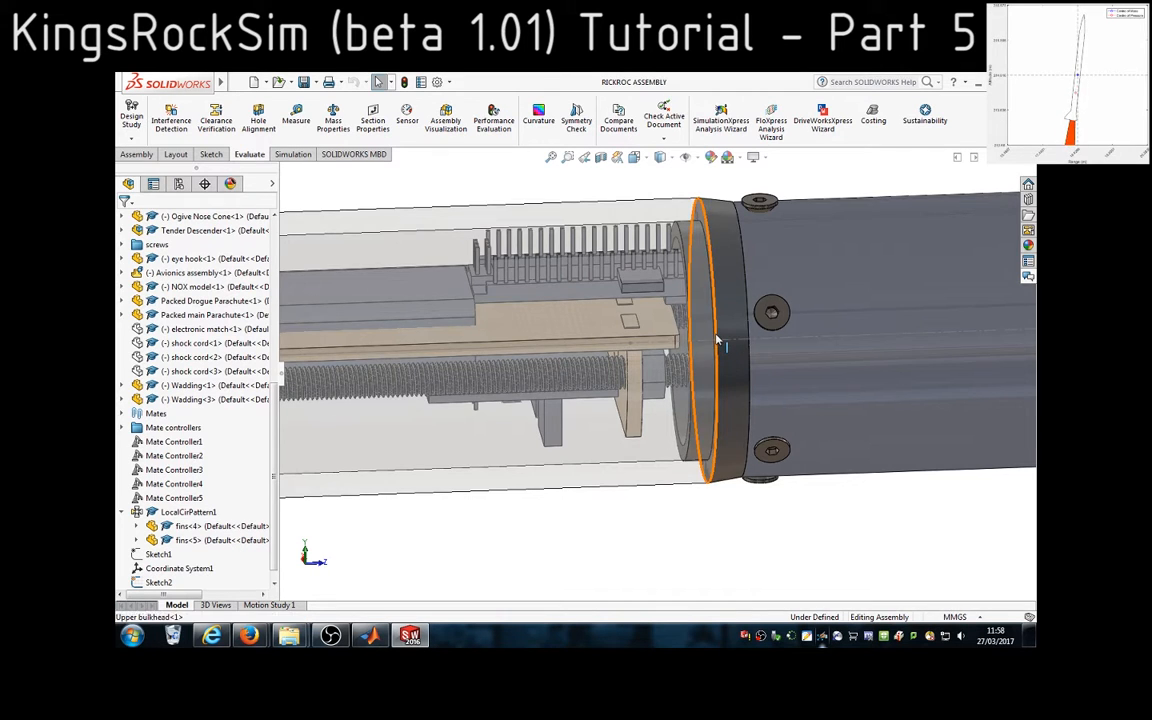
pyautogui.scroll(5, 716, 340)
pyautogui.scroll(-5, 442, 393)
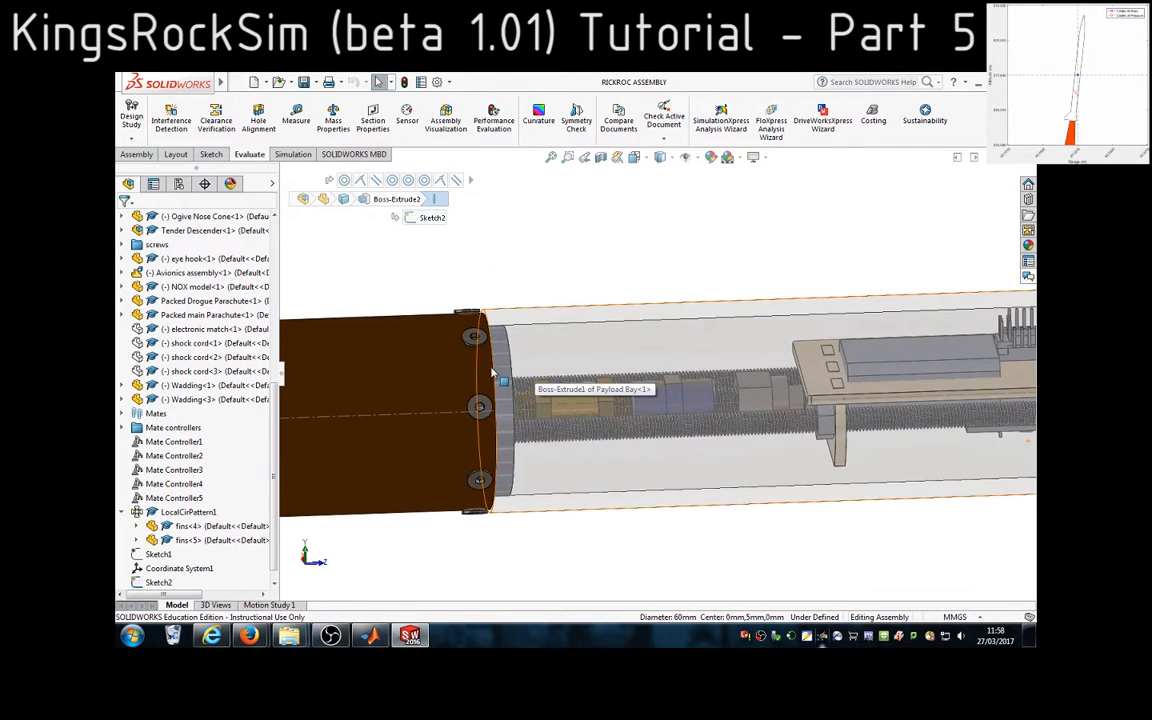
pyautogui.keyDown('ctrl'); pyautogui.click(495, 371); pyautogui.keyUp('ctrl')
pyautogui.scroll(2, 835, 531)
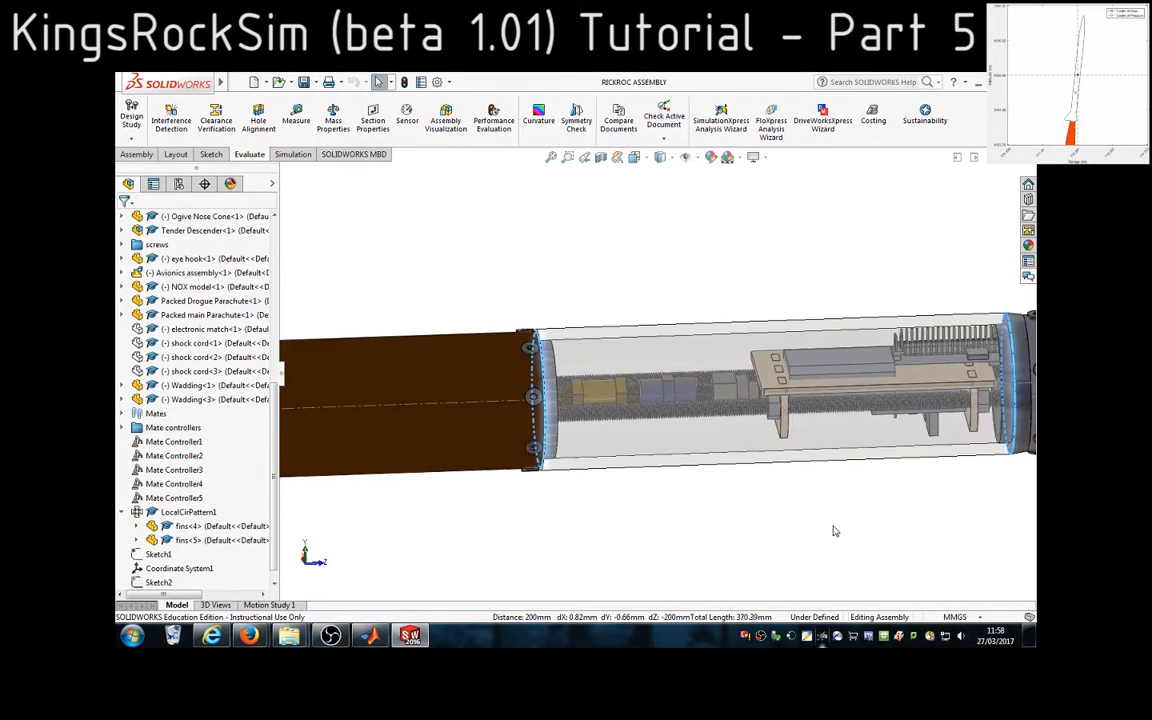
pyautogui.click(298, 120)
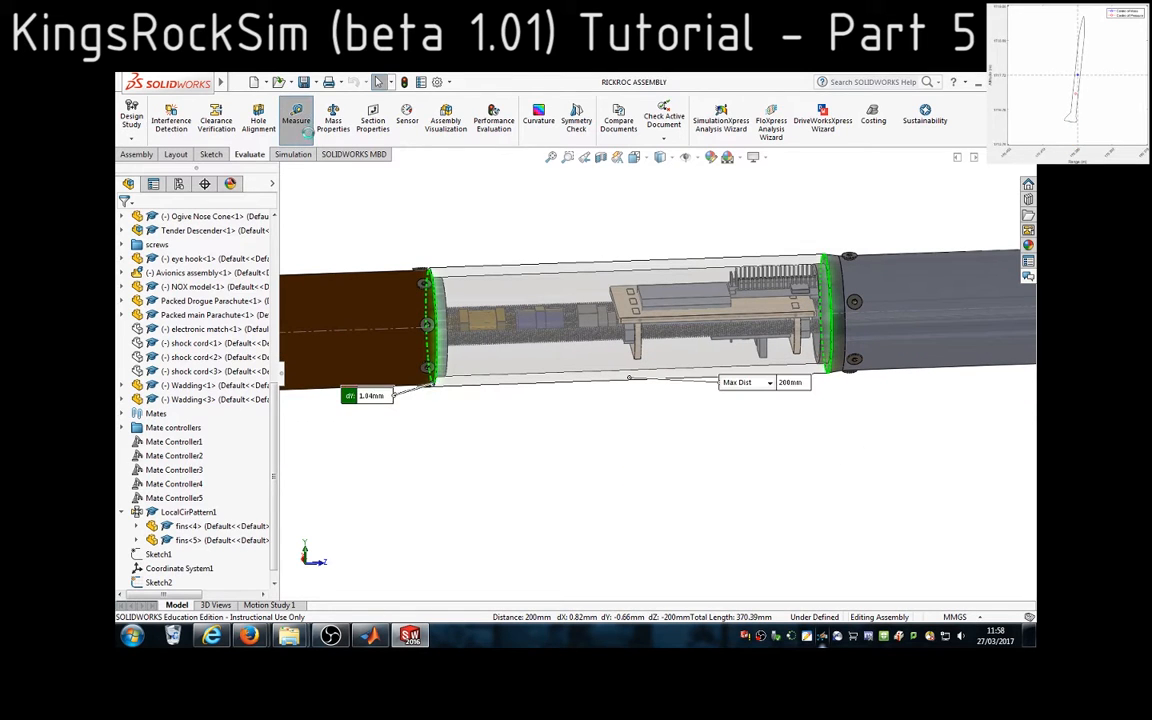
# Return to MATLAB, enter 200 as the second body tube's length, and answer y to add another rocket part
pyautogui.click(410, 637)
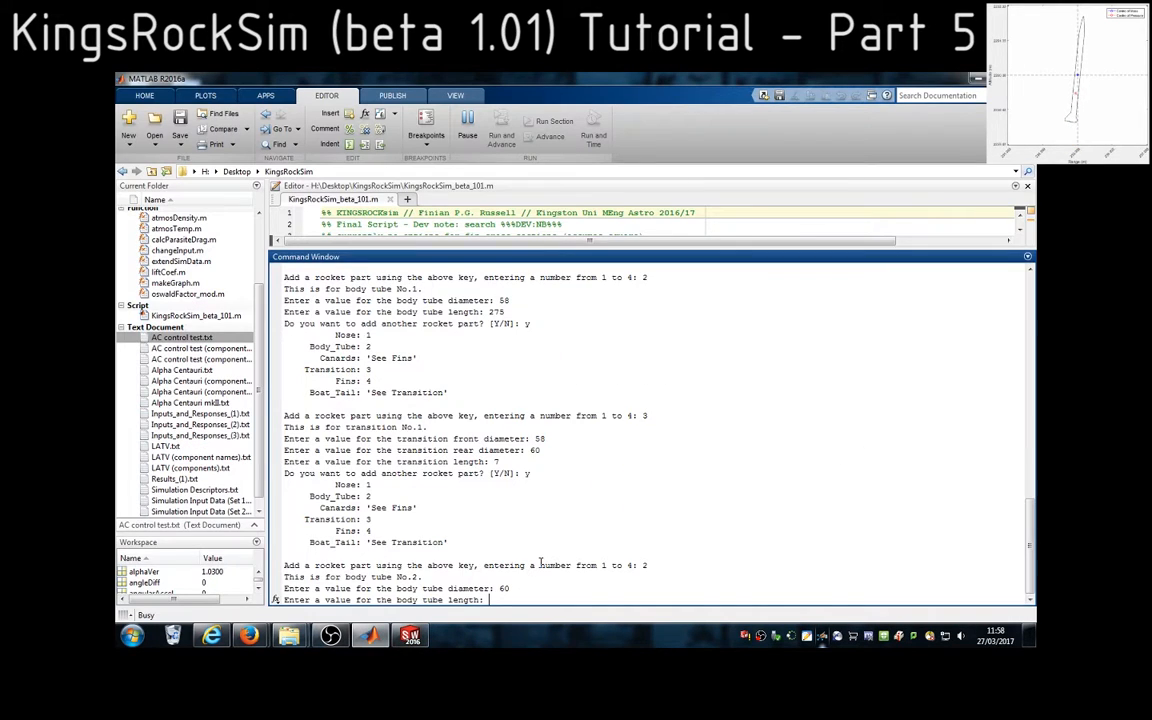
pyautogui.write('200')
pyautogui.press('Return')
pyautogui.press('Return')
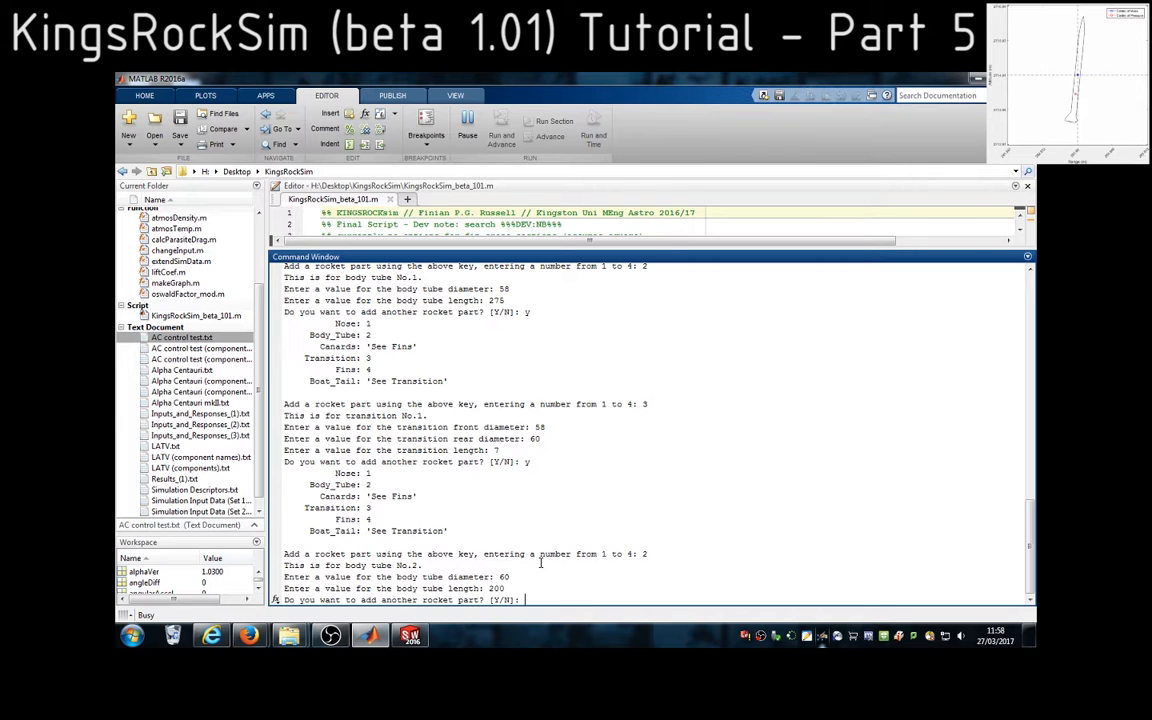
pyautogui.write('y')
pyautogui.press('Return')
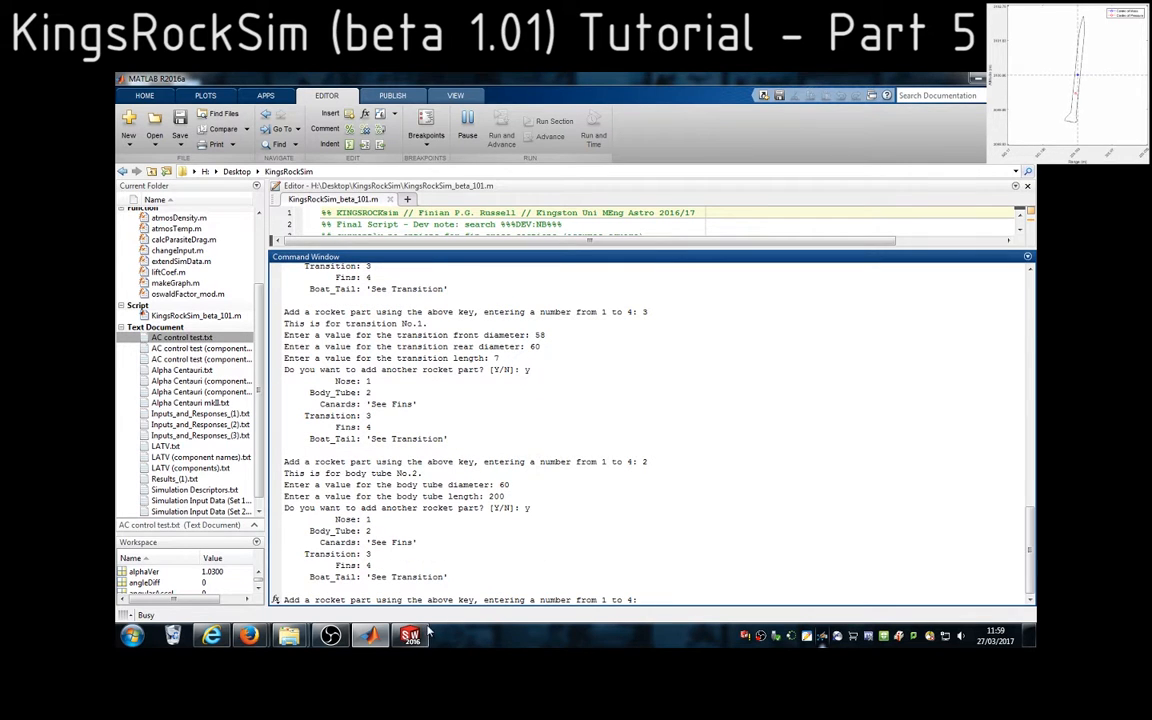
# Examine the joint between the payload bay and the brown tube in SolidWorks, and choose option 2, body tube, in MATLAB
pyautogui.click(426, 633)
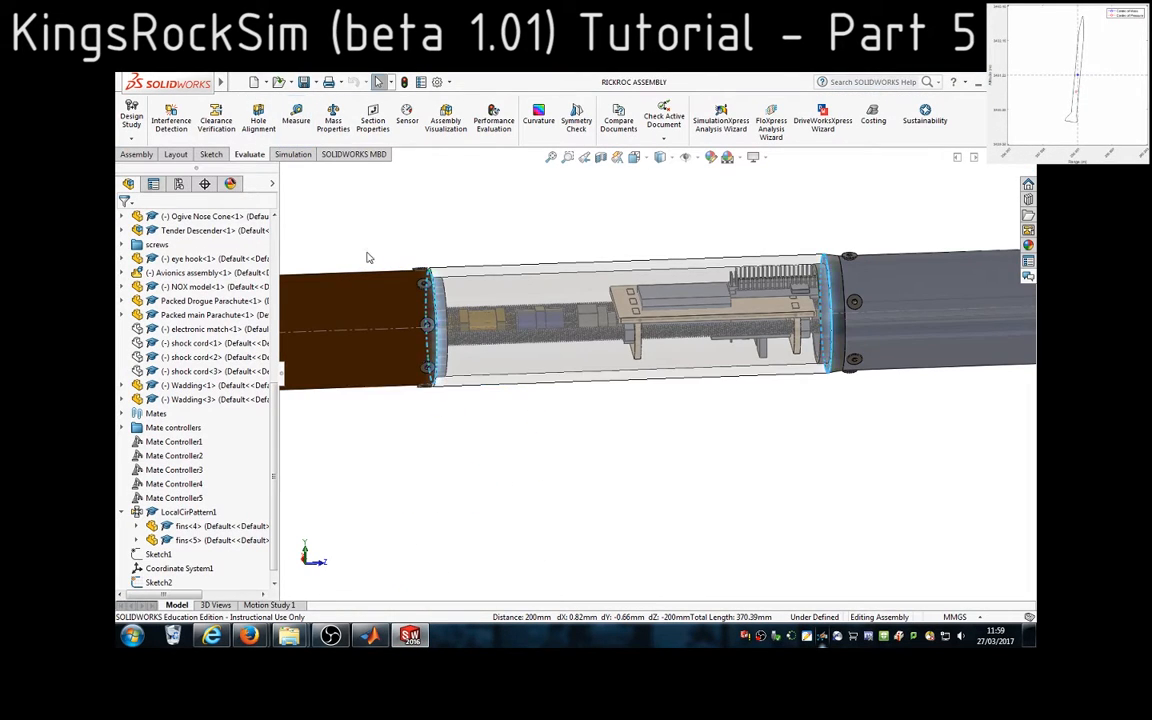
pyautogui.scroll(-5, 489, 411)
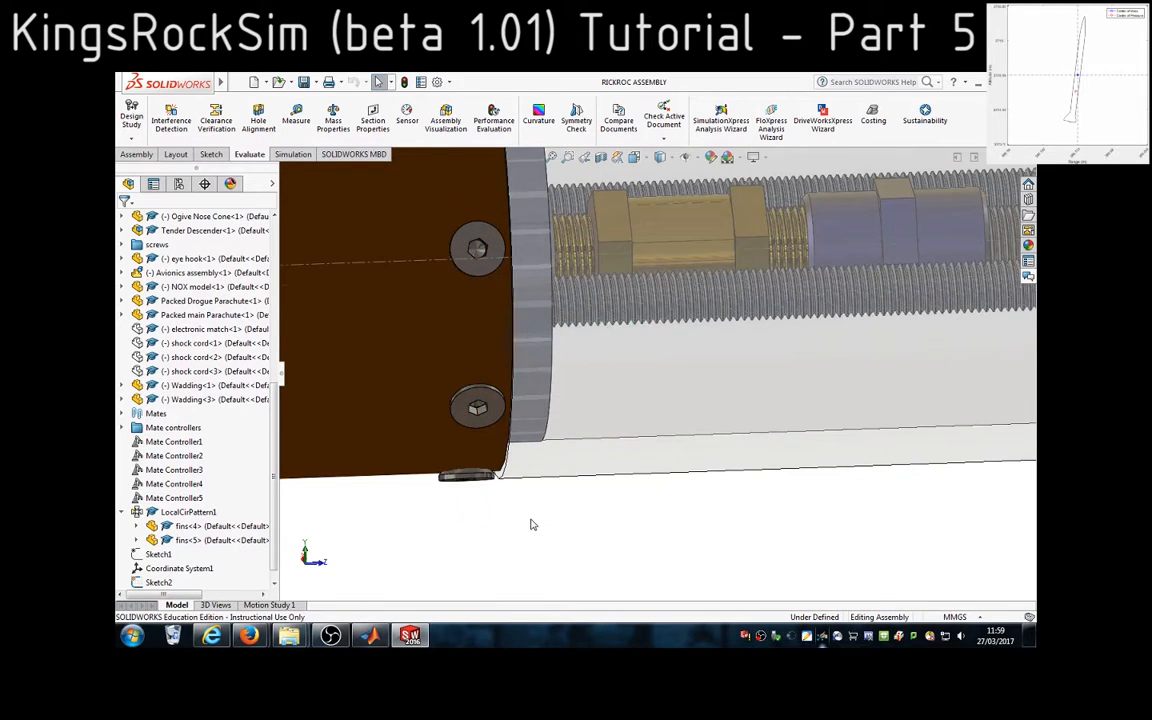
pyautogui.moveTo(532, 524); pyautogui.dragTo(573, 499, button='middle')
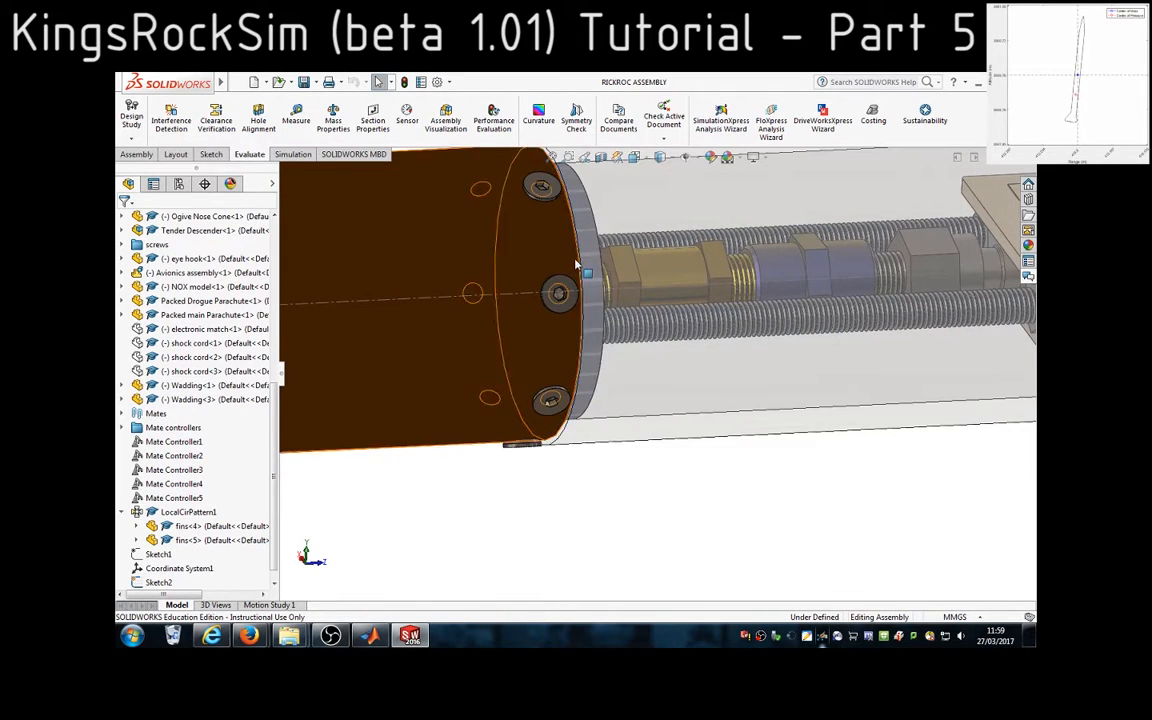
pyautogui.scroll(-2, 580, 268)
pyautogui.scroll(-3, 595, 285)
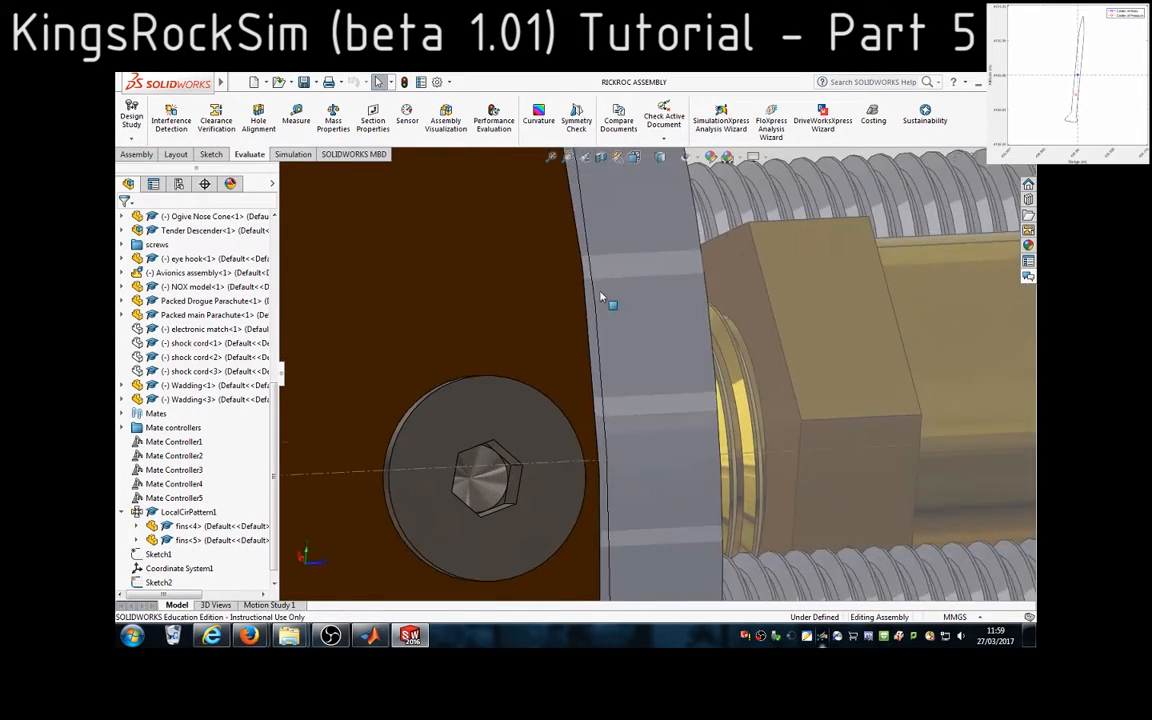
pyautogui.scroll(-2, 601, 297)
pyautogui.click(600, 341)
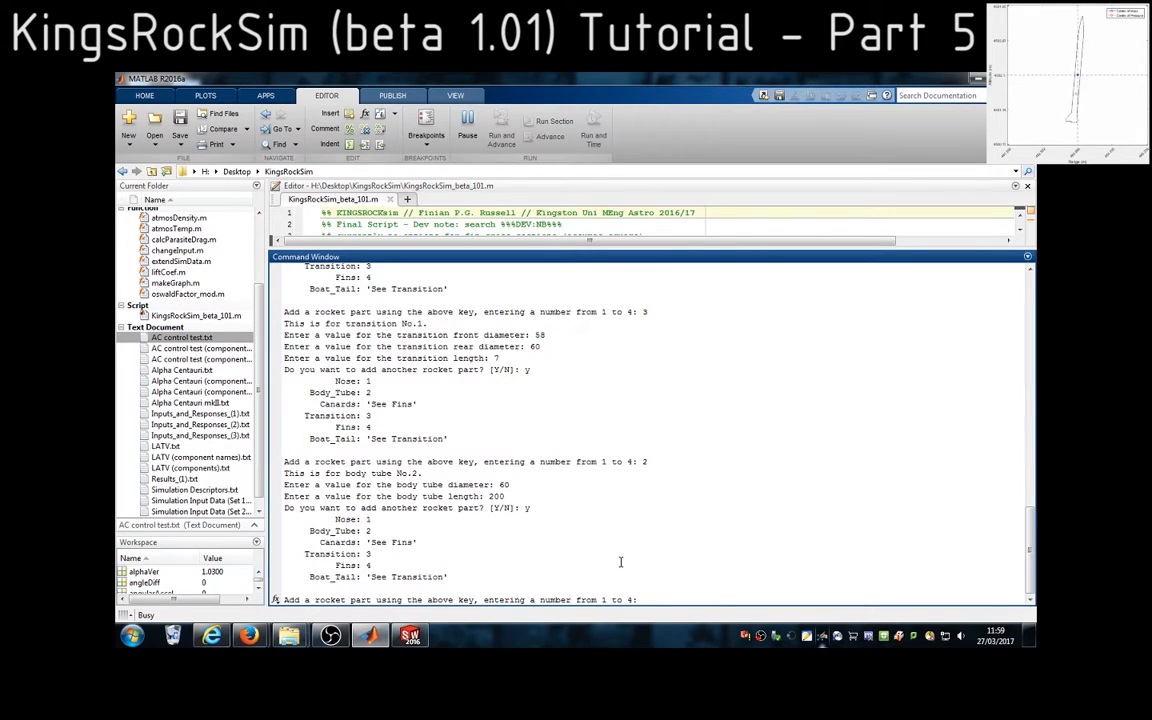
pyautogui.press('Return')
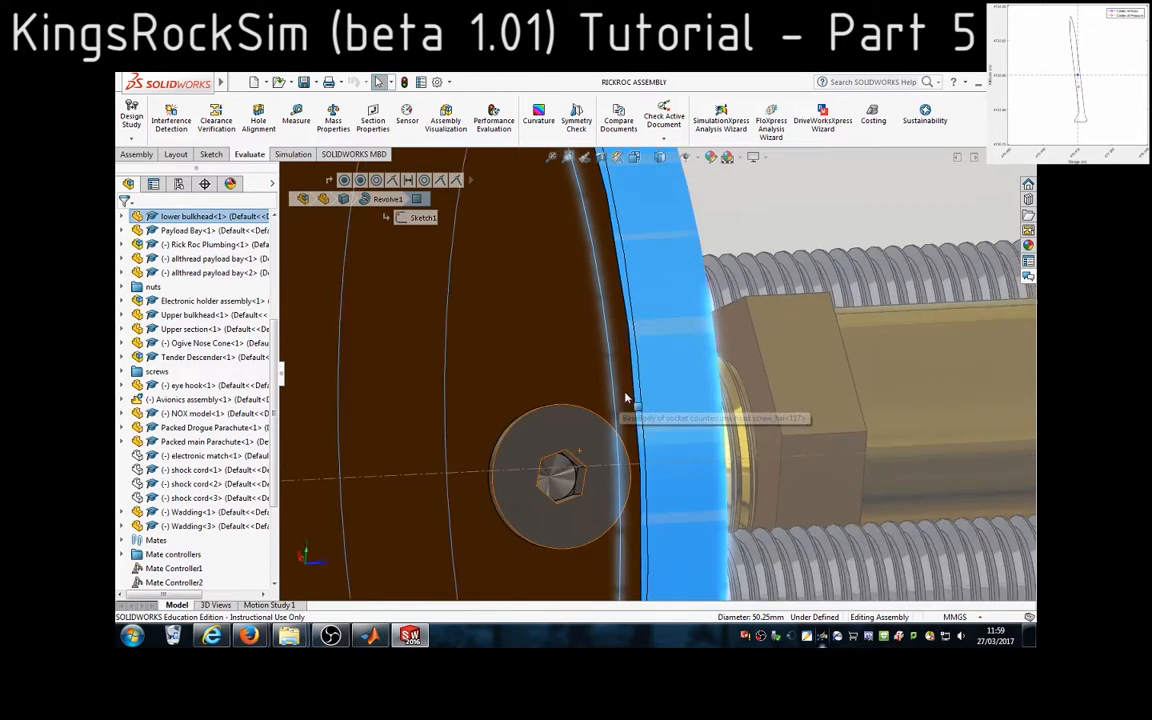
# Measure the diameter of the brown main tube's front edge in SolidWorks and enter 57.9 as the third body tube's diameter in MATLAB
pyautogui.click(637, 384)
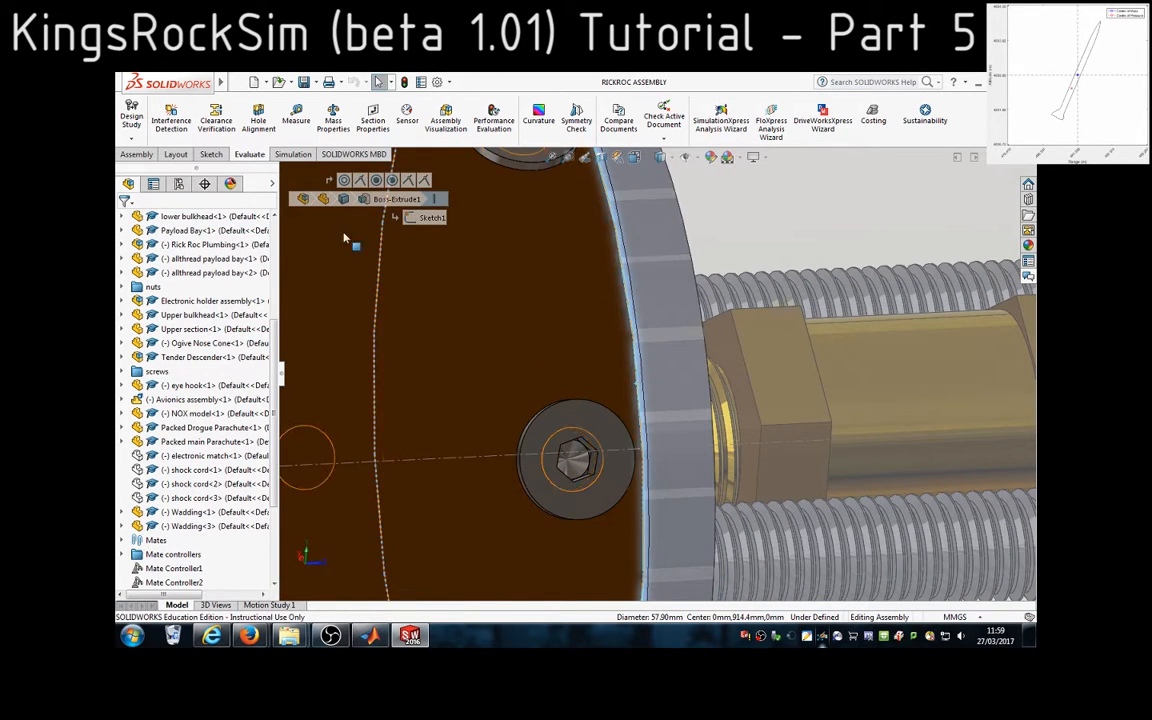
pyautogui.click(299, 121)
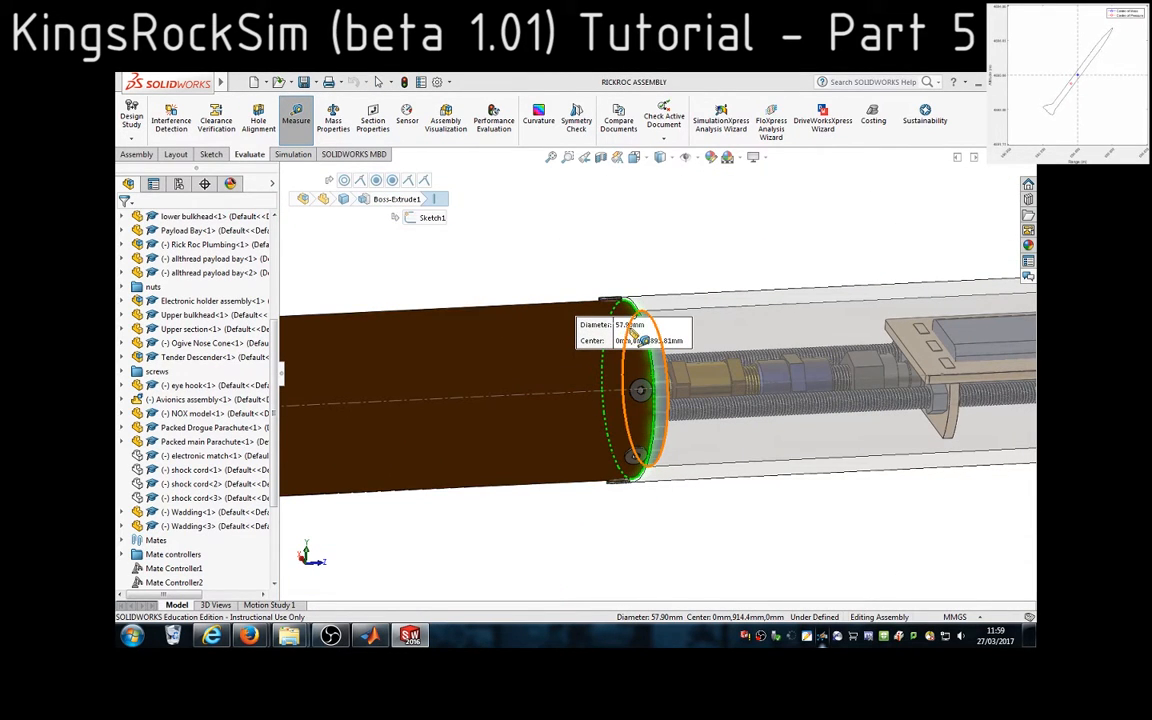
pyautogui.click(422, 634)
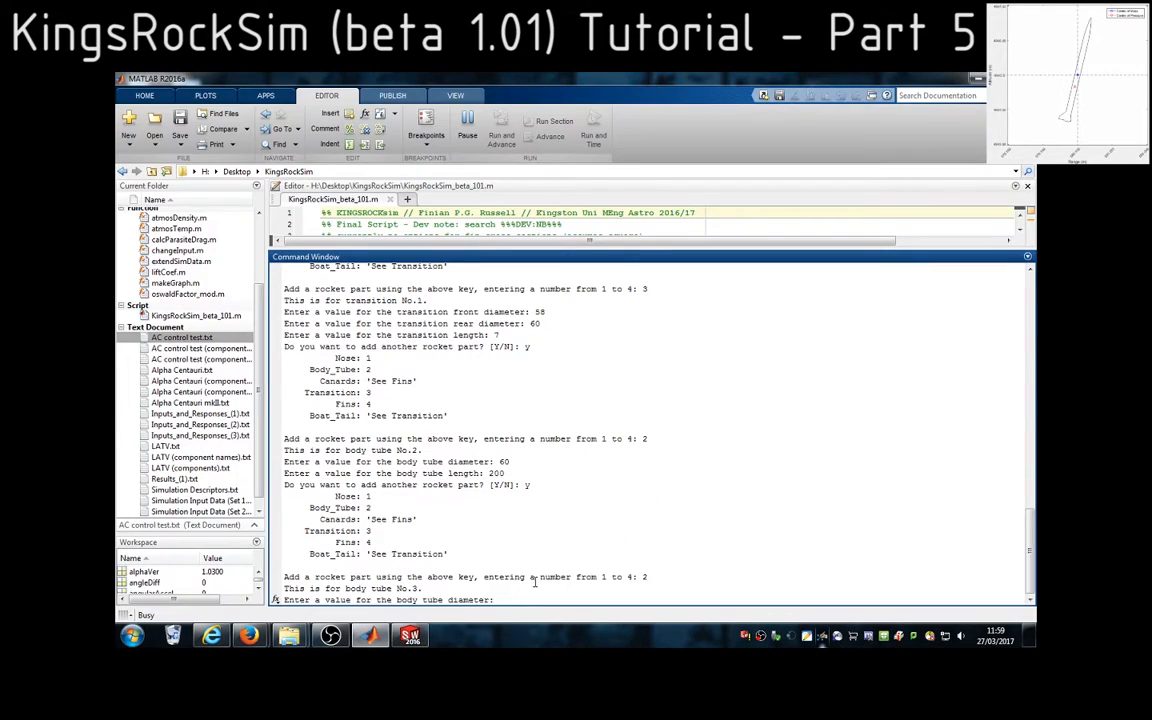
pyautogui.press('Return')
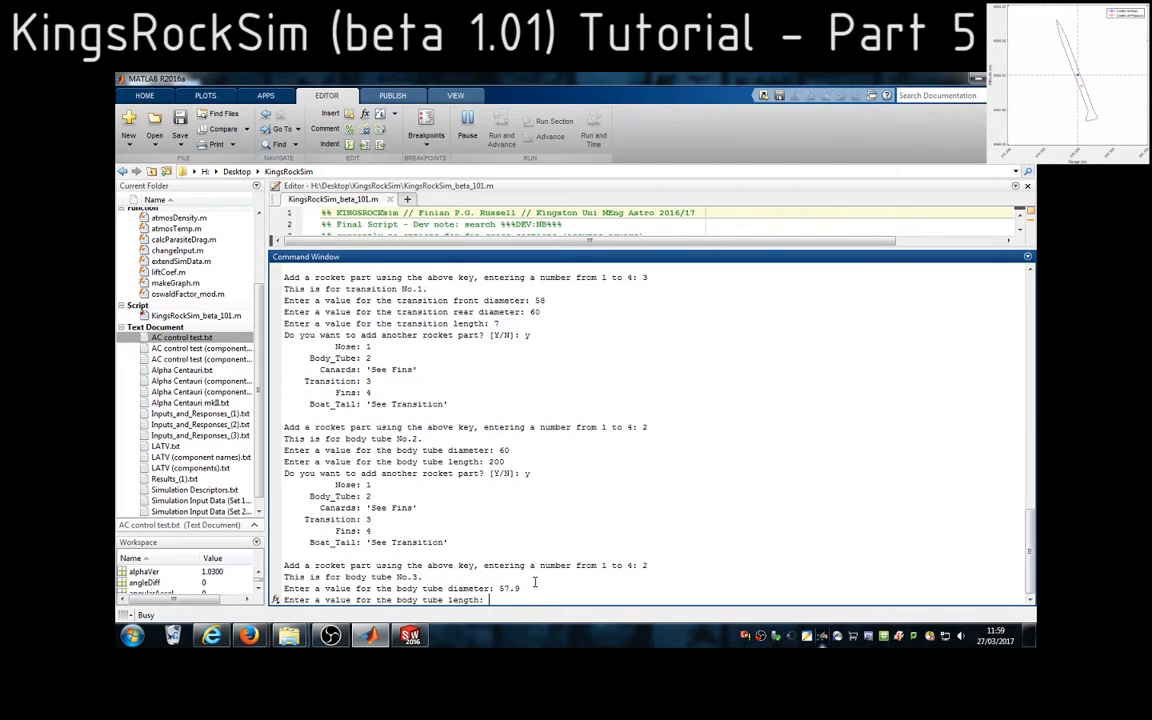
# Switch to SolidWorks, close the diameter measurement and check the distance between the brown main tube's two circular end edges
pyautogui.click(412, 636)
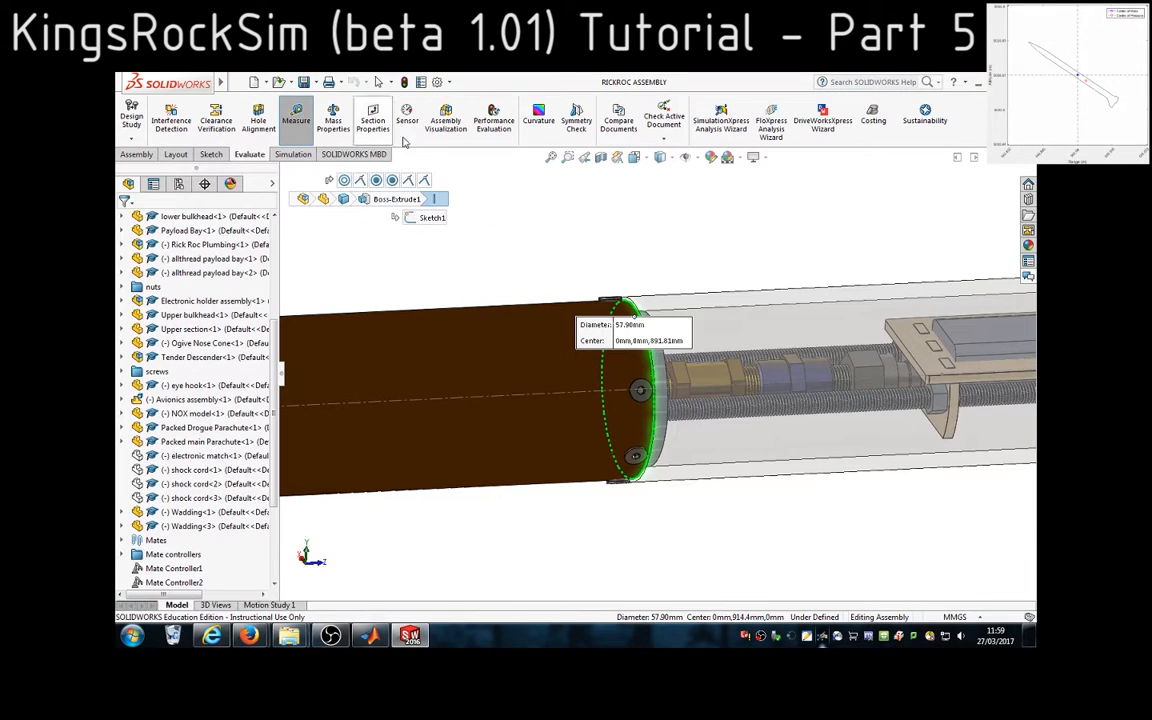
pyautogui.press('Escape')
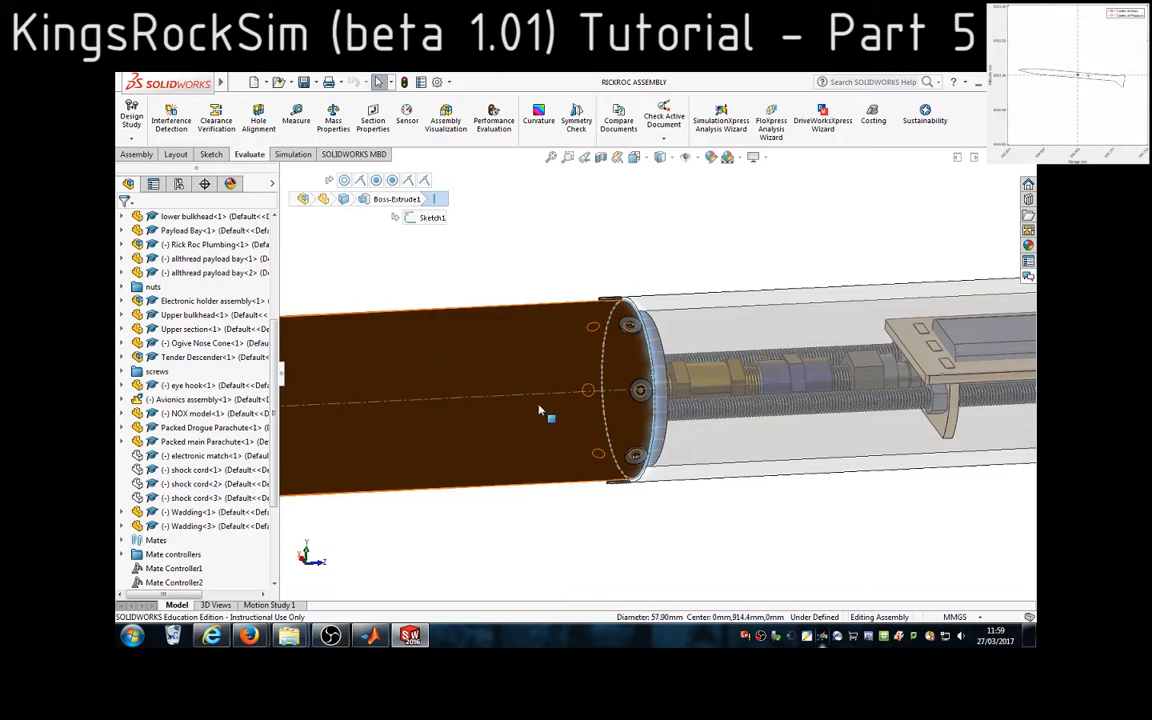
pyautogui.scroll(-5, 543, 411)
pyautogui.scroll(-2, 397, 404)
pyautogui.scroll(8, 434, 380)
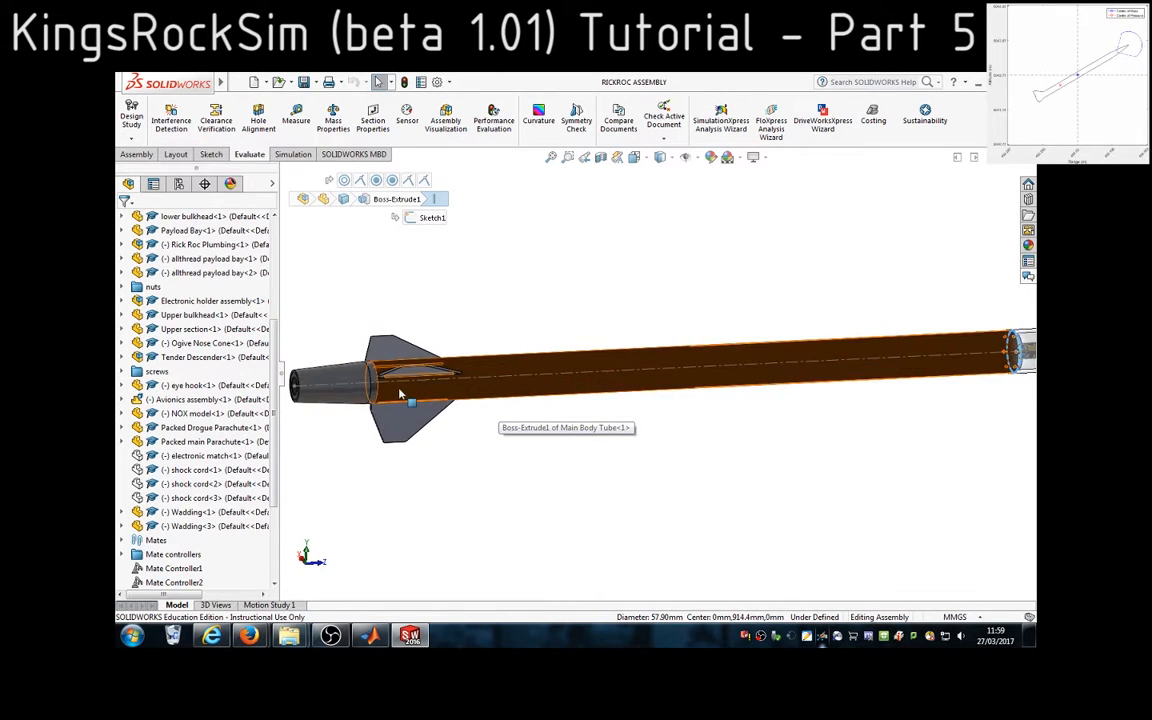
pyautogui.scroll(3, 434, 380)
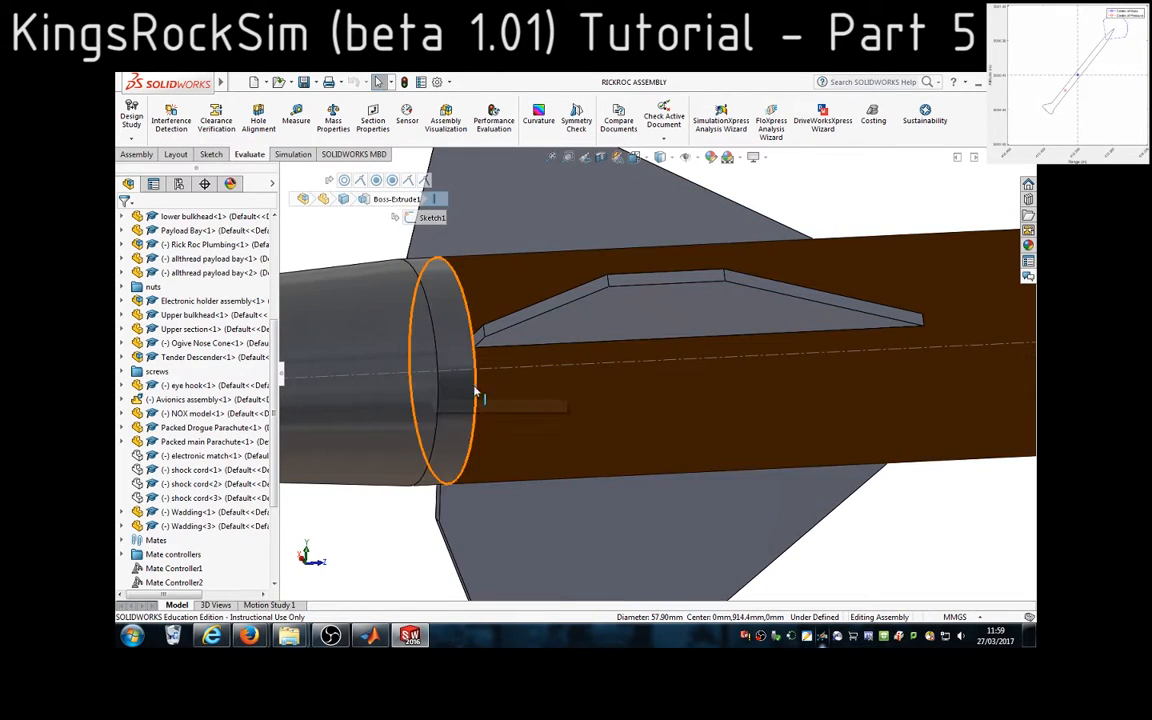
pyautogui.click(479, 393)
pyautogui.scroll(-6, 485, 390)
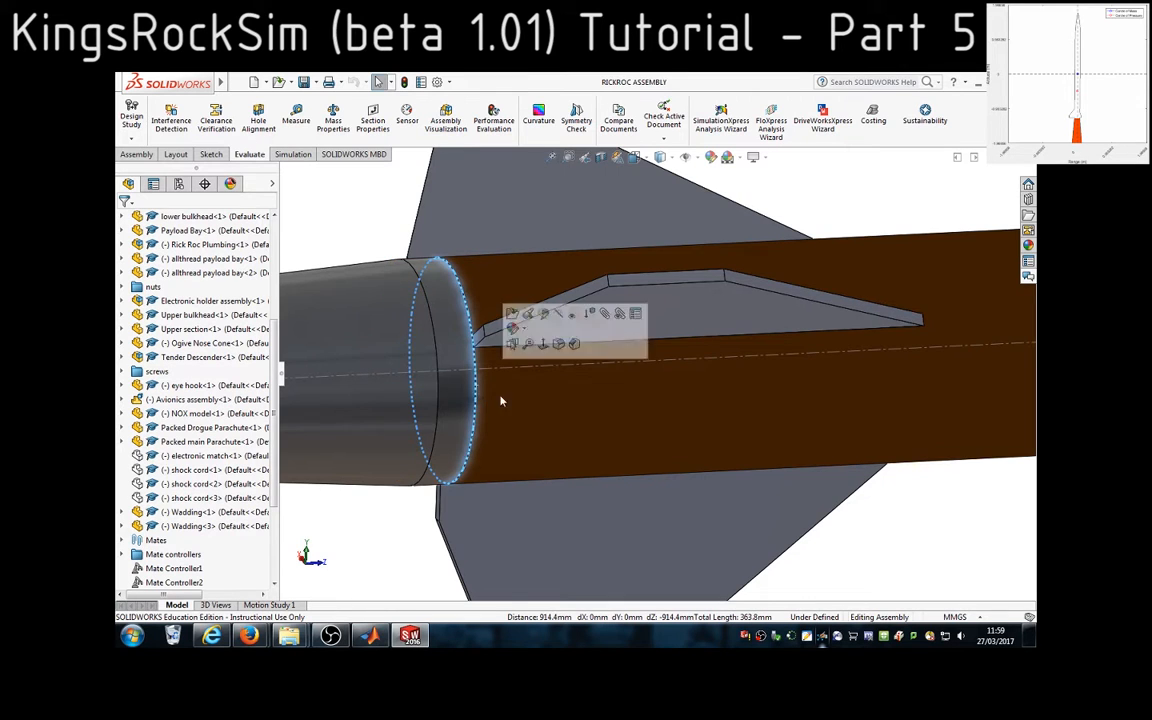
pyautogui.scroll(-6, 928, 440)
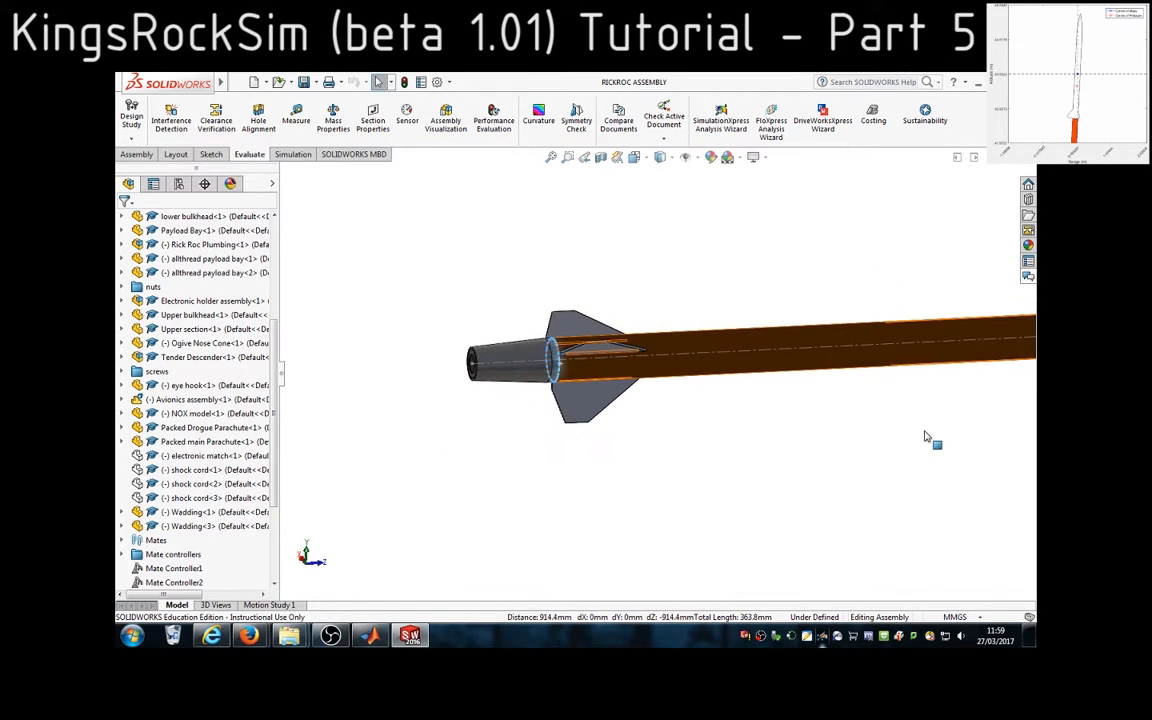
pyautogui.scroll(3, 692, 333)
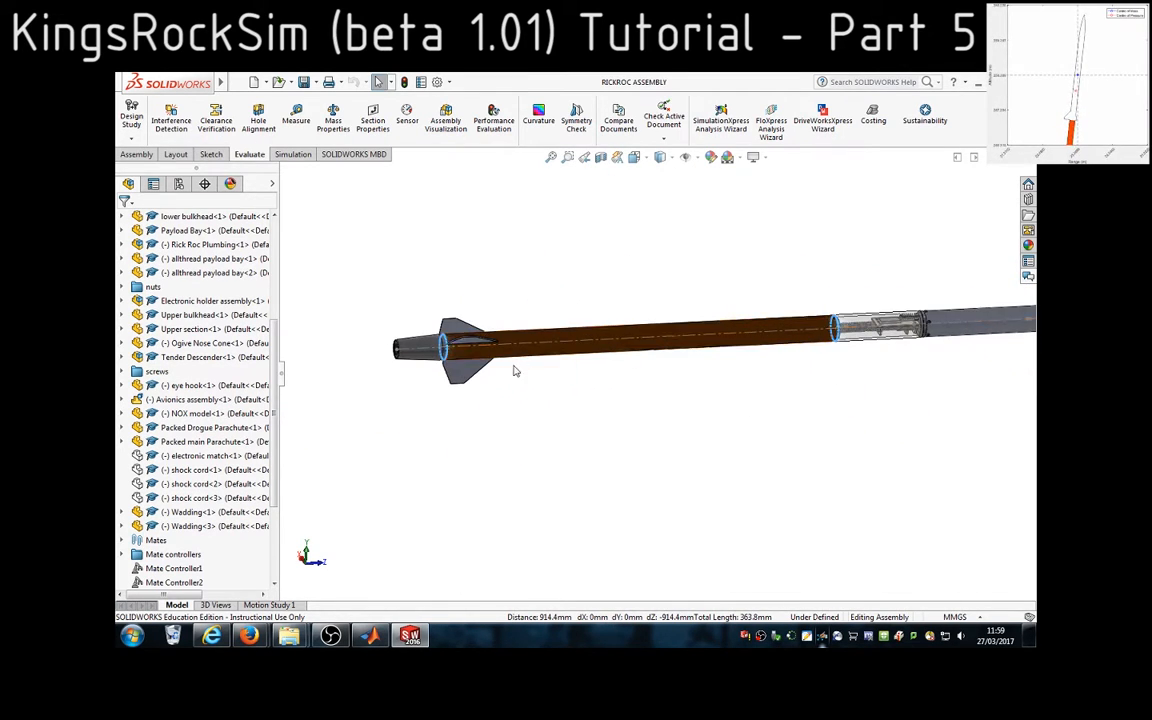
# Measure the distance from the edge where the boat tail starts tapering to the brown main tube's front edge
pyautogui.scroll(8, 456, 370)
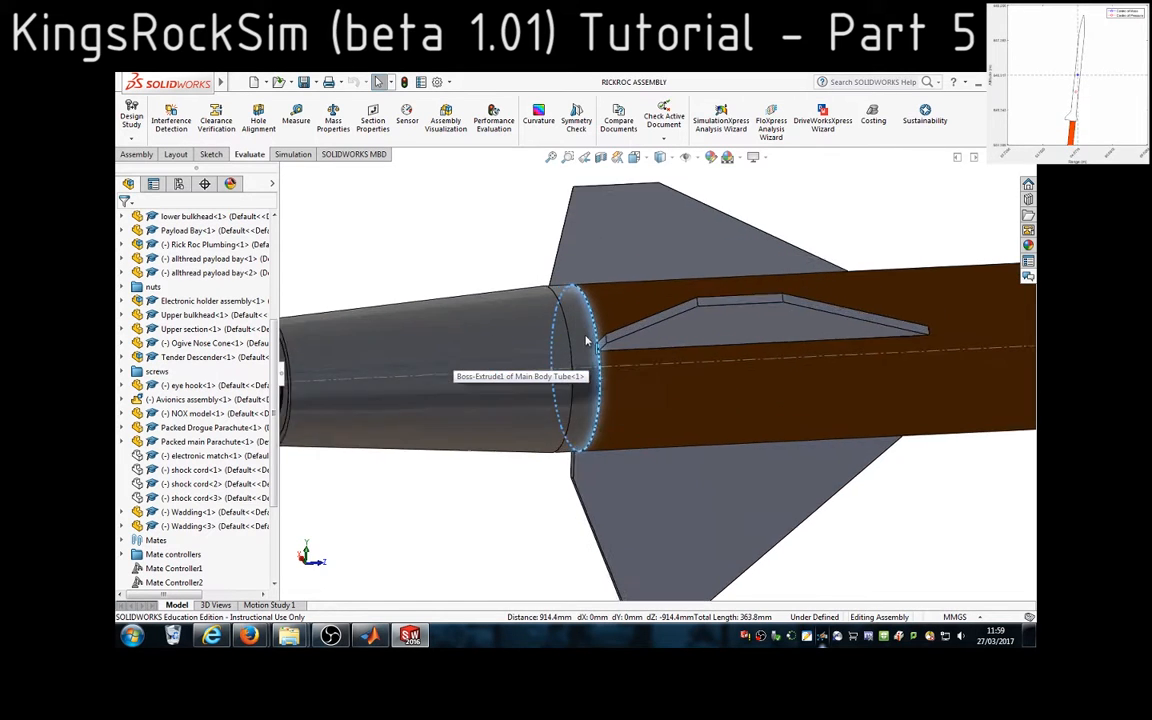
pyautogui.click(566, 346)
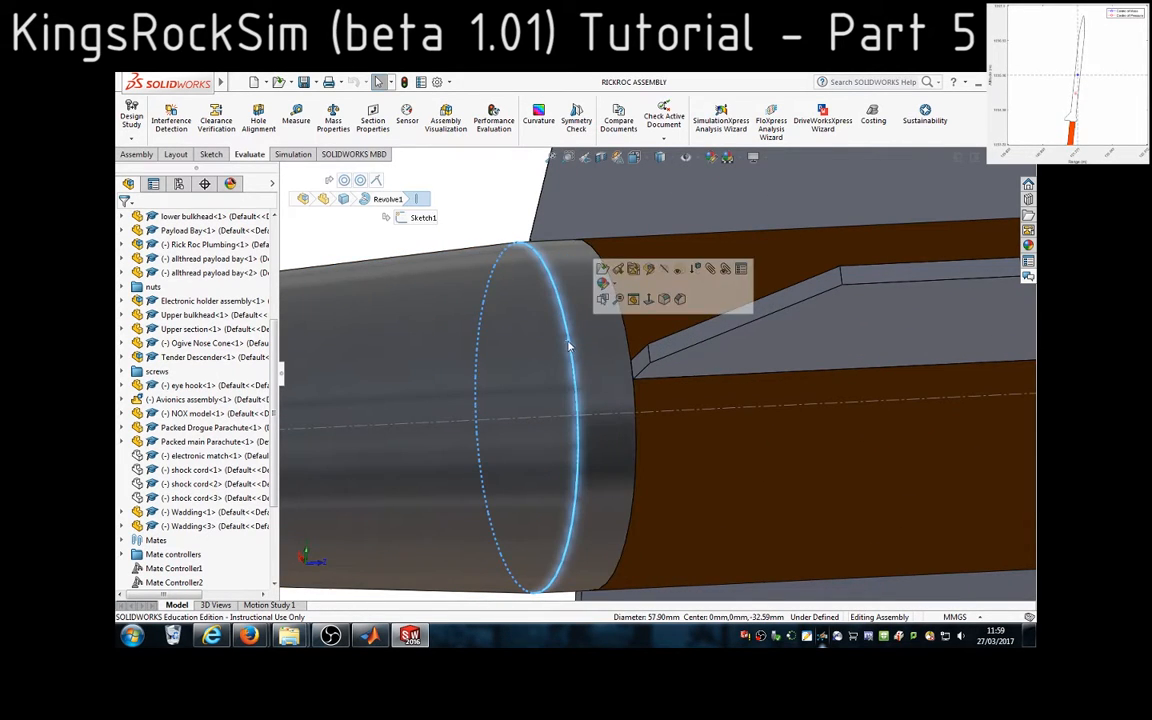
pyautogui.scroll(-5, 836, 450)
pyautogui.scroll(6, 880, 395)
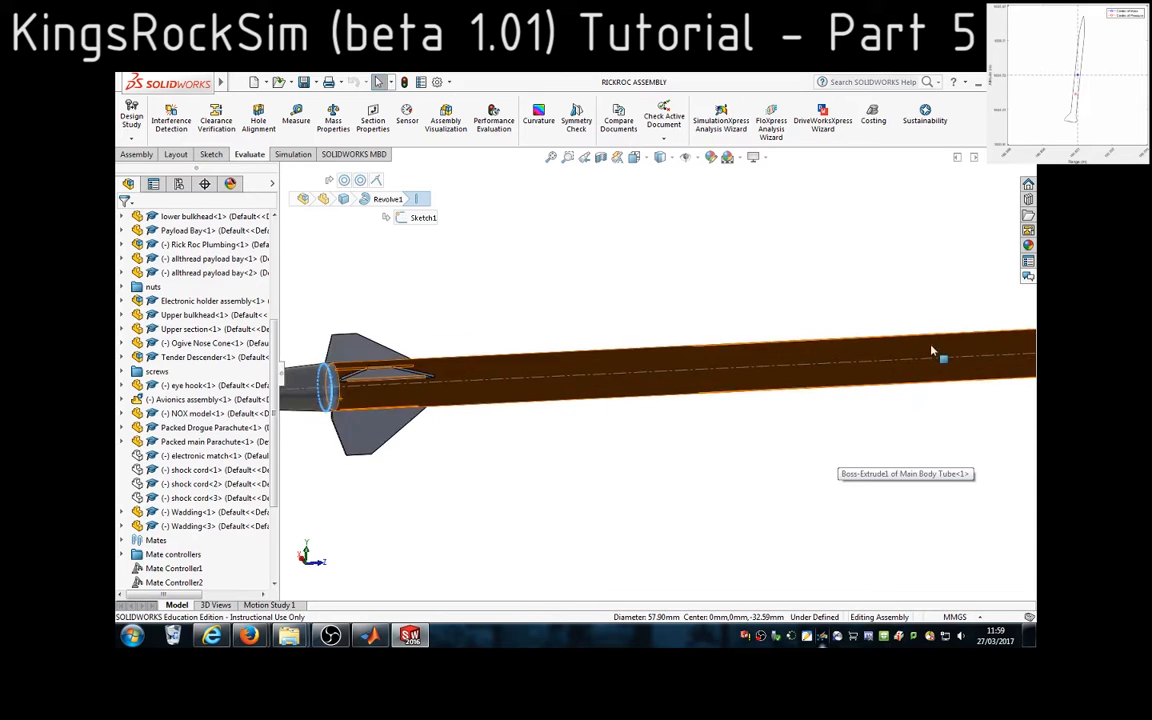
pyautogui.scroll(5, 858, 383)
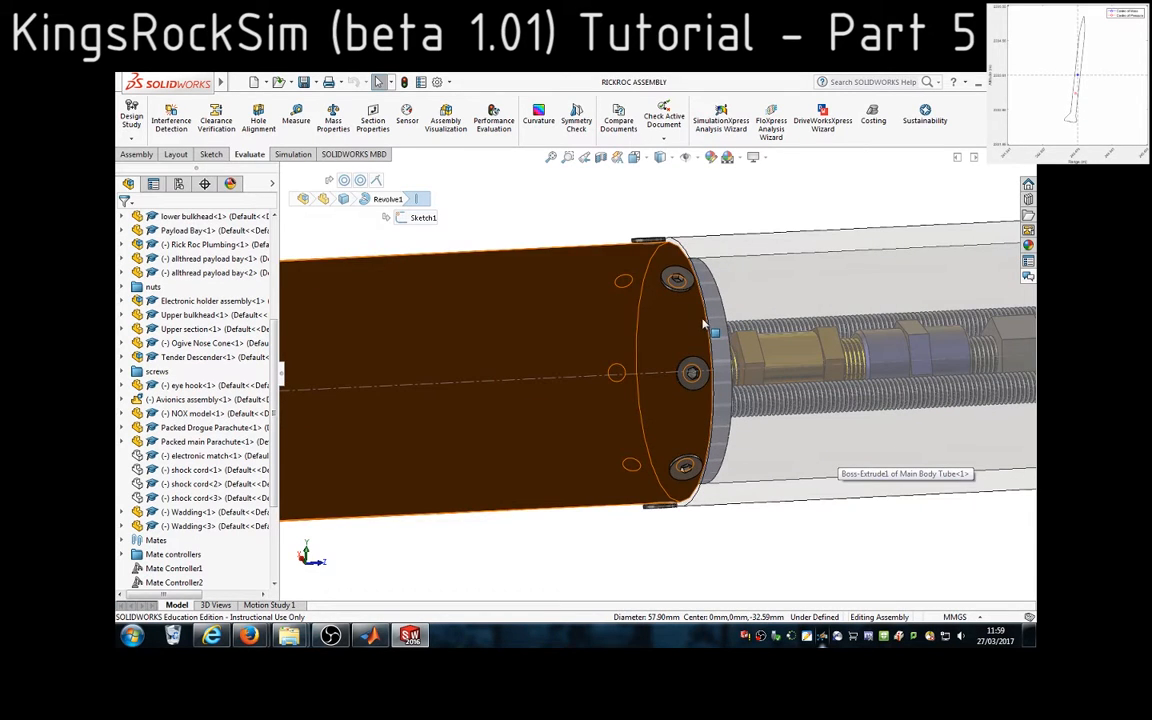
pyautogui.keyDown('ctrl'); pyautogui.click(708, 323); pyautogui.keyUp('ctrl')
pyautogui.click(305, 134)
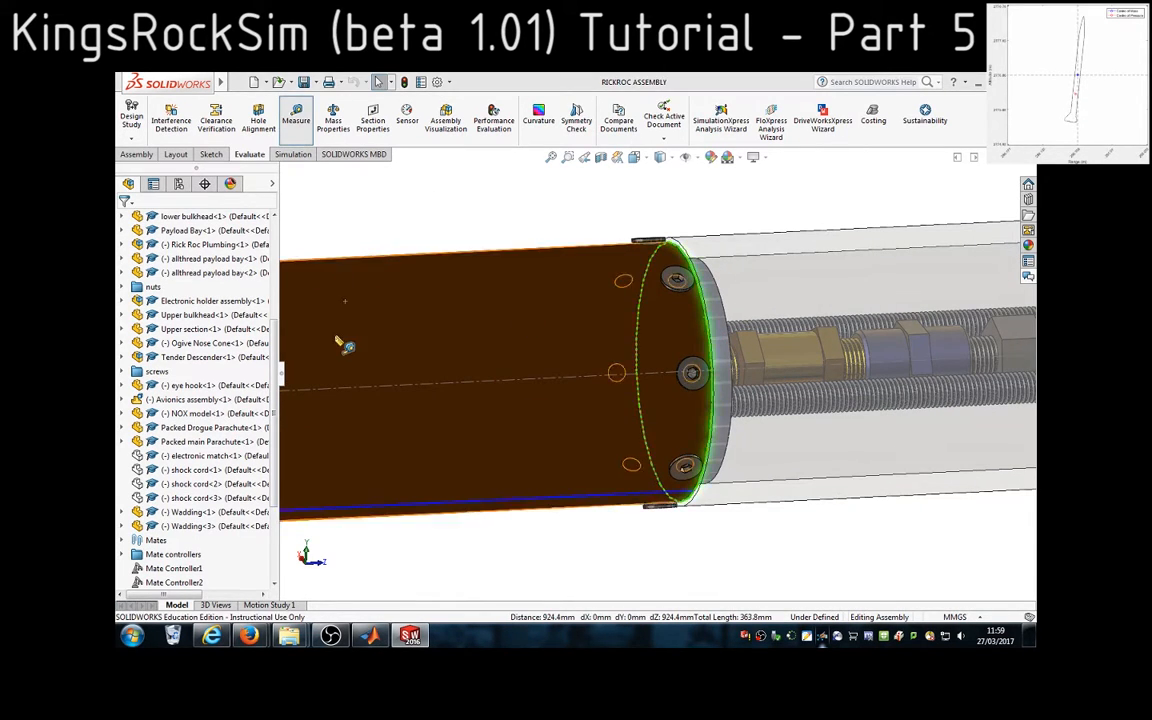
pyautogui.scroll(-5, 343, 345)
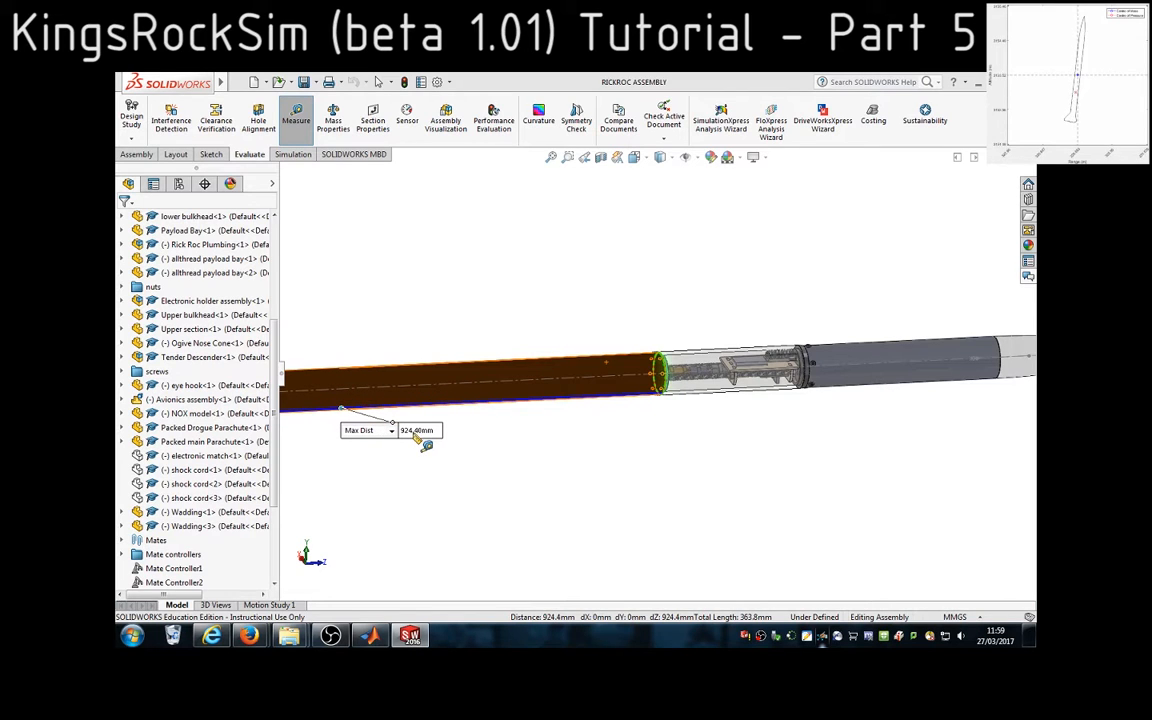
# Return to MATLAB, enter 924.4 as the third body tube's length, and answer y to add another rocket part
pyautogui.click(373, 636)
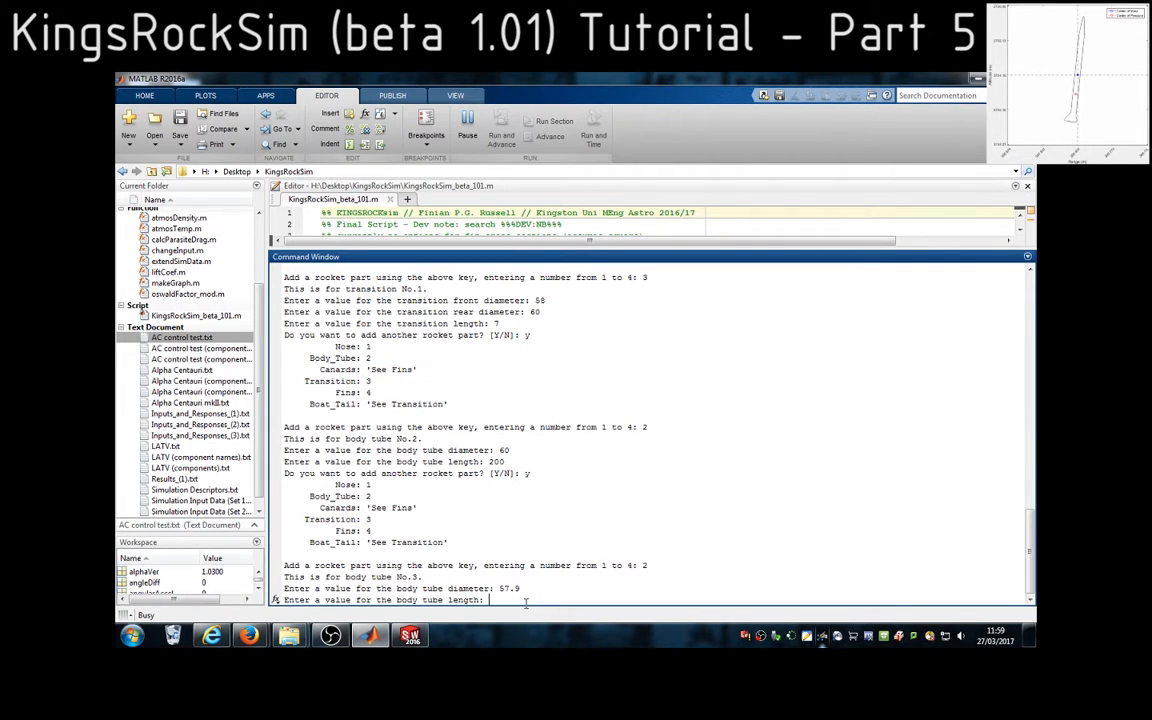
pyautogui.click(411, 636)
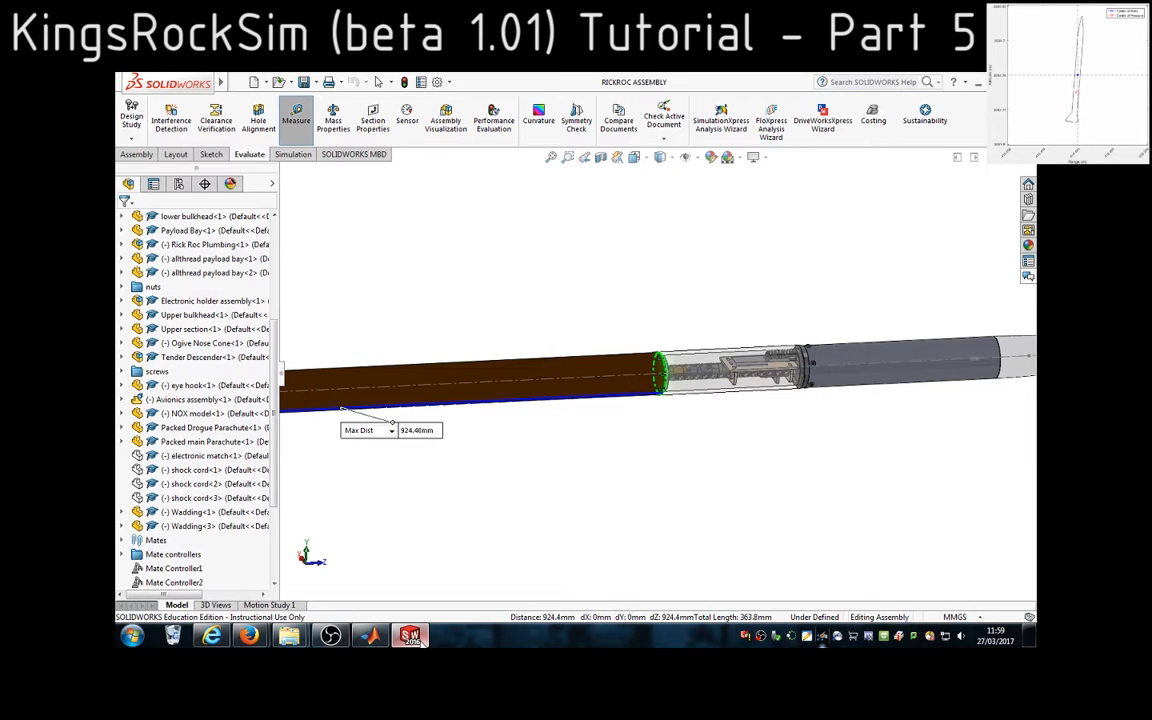
pyautogui.click(420, 641)
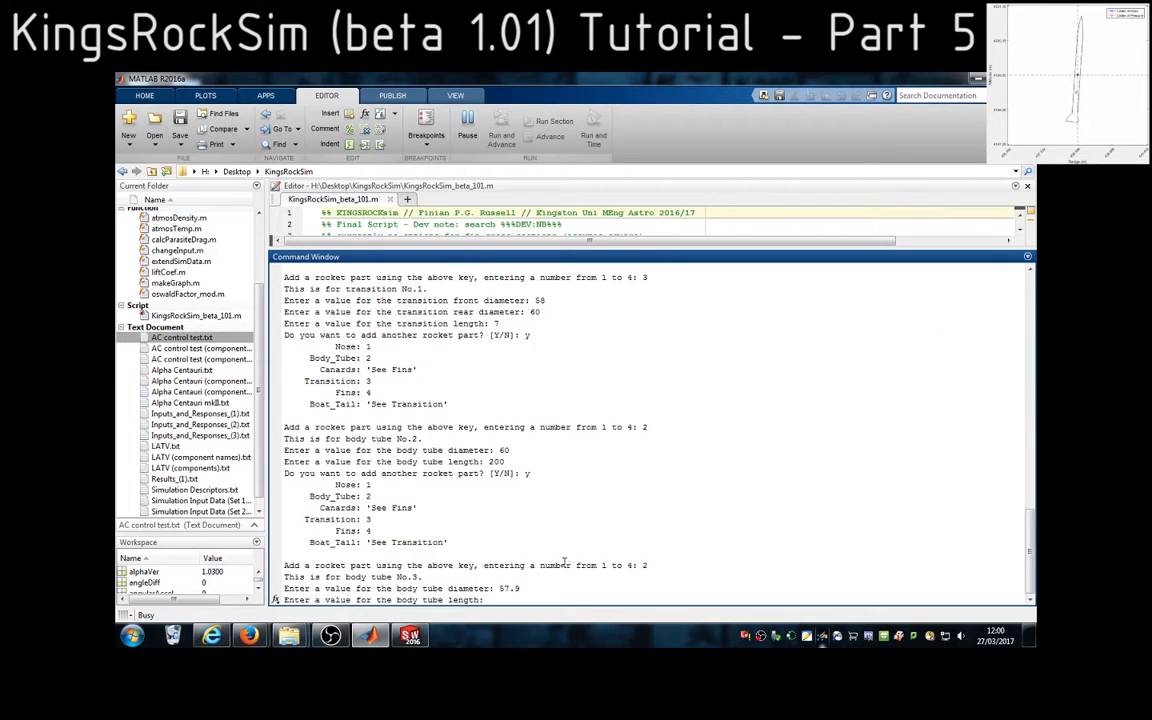
pyautogui.write('924.4')
pyautogui.press('Return')
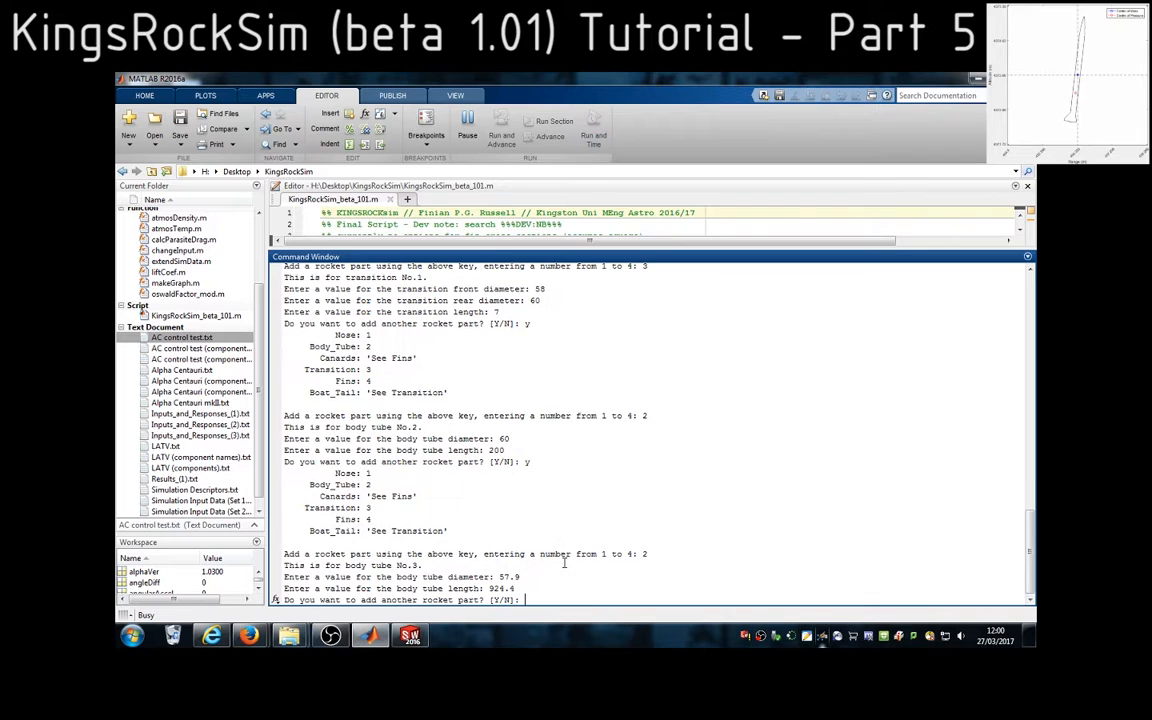
pyautogui.write('y')
pyautogui.press('Return')
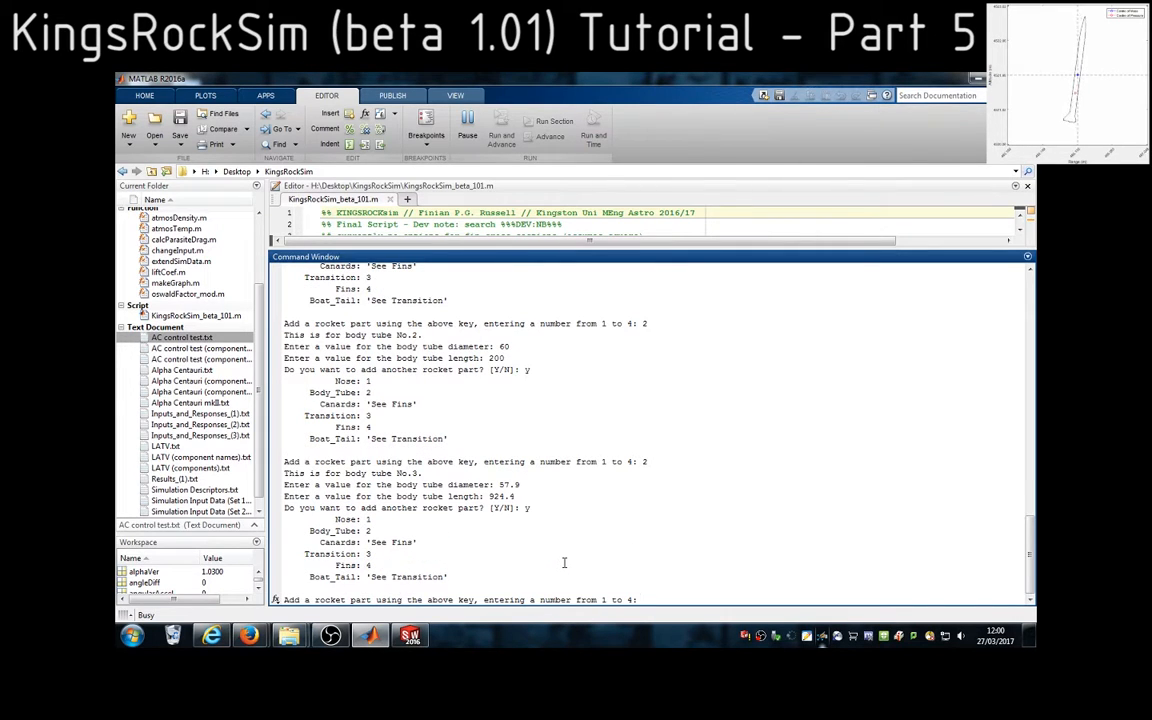
# Switch to SolidWorks, close the length measurement and examine the fins and boat tail at the rocket's rear end
pyautogui.click(410, 633)
pyautogui.scroll(4, 342, 458)
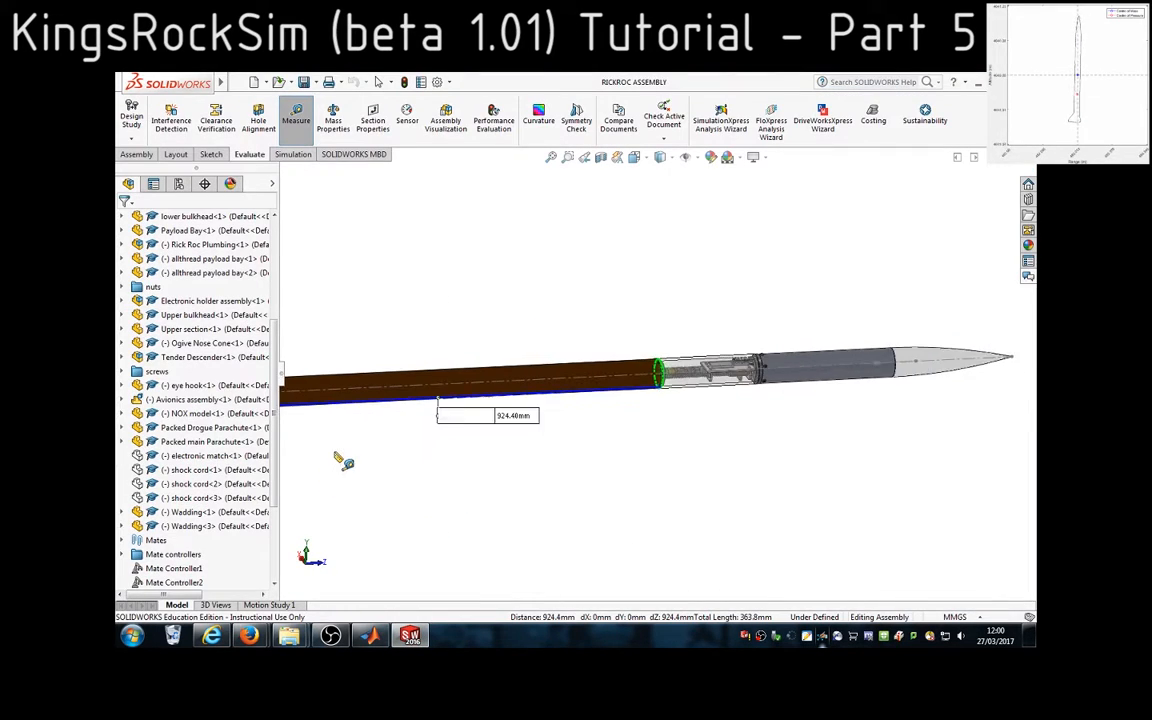
pyautogui.scroll(-1, 402, 382)
pyautogui.click(300, 121)
pyautogui.scroll(-7, 365, 405)
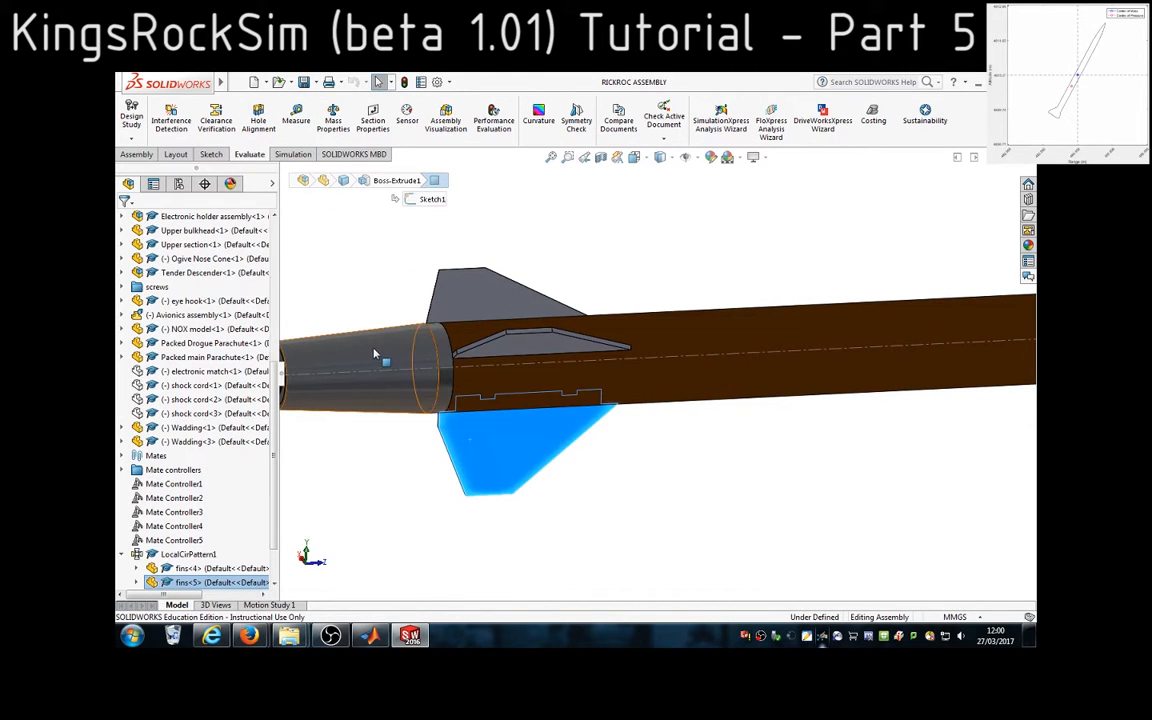
pyautogui.click(345, 350)
pyautogui.click(415, 530)
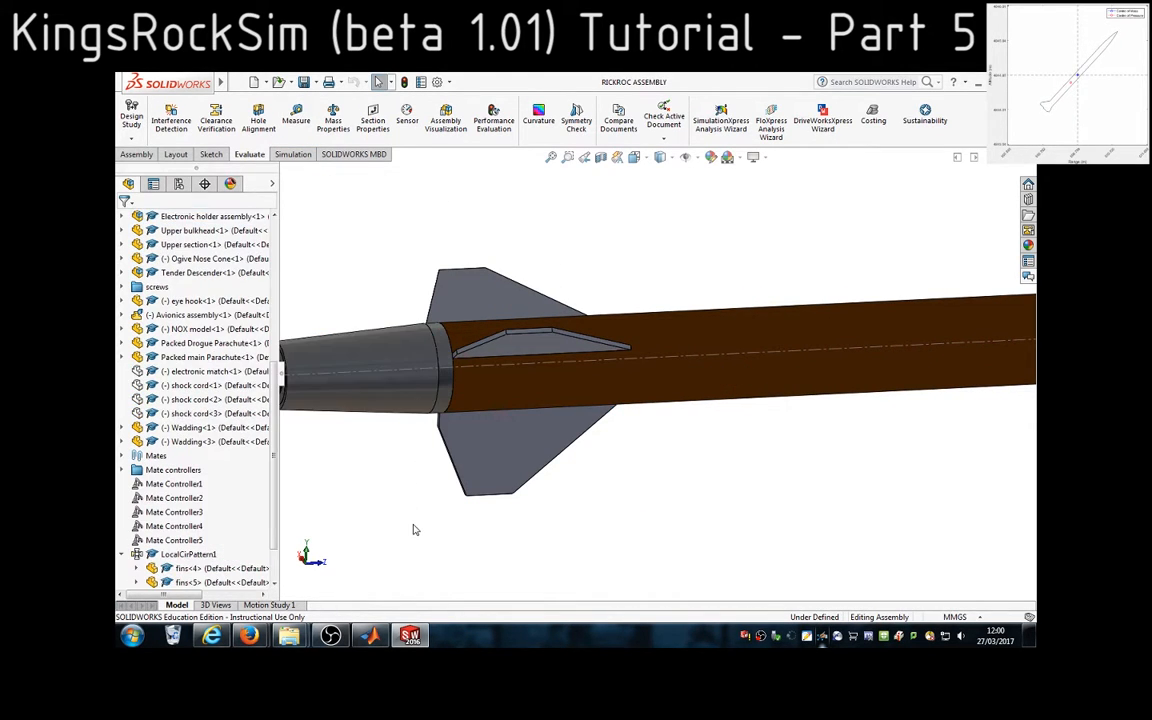
pyautogui.click(512, 445)
# Return to MATLAB, choose option 4, fins, as the next rocket part, and highlight the Trapezoidal entry in the fin shape key
pyautogui.hotkey('alt', 'Tab')
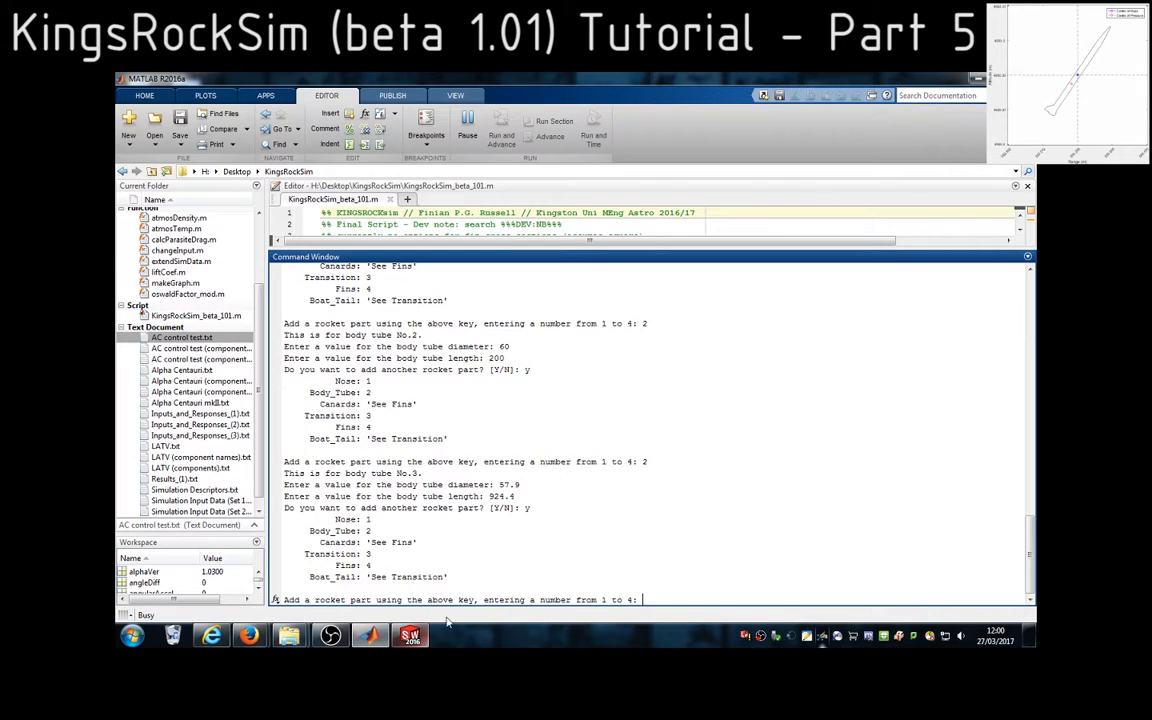
pyautogui.click(688, 598)
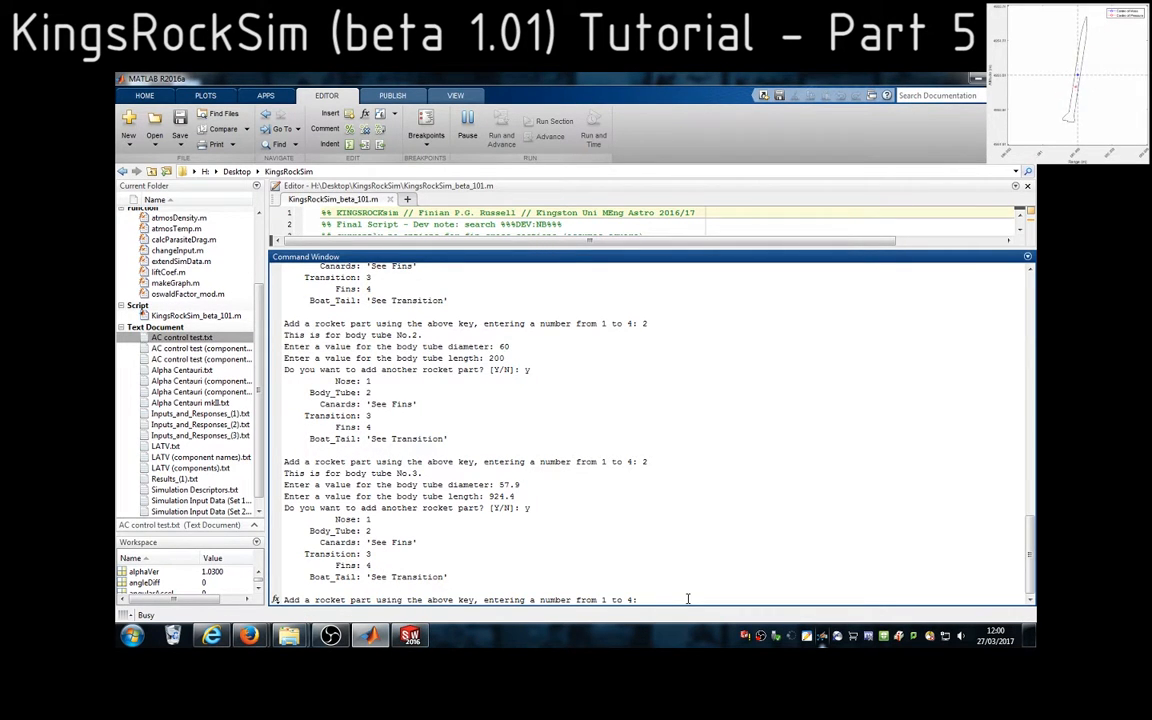
pyautogui.write('4')
pyautogui.press('Return')
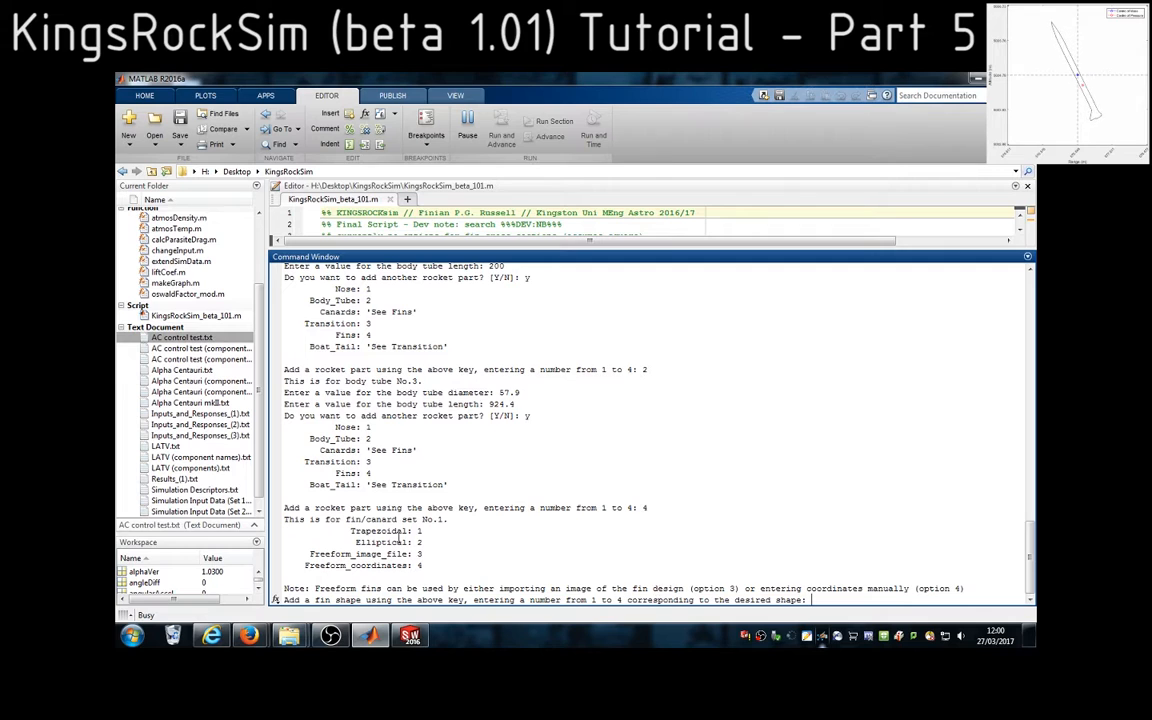
pyautogui.doubleClick(366, 531)
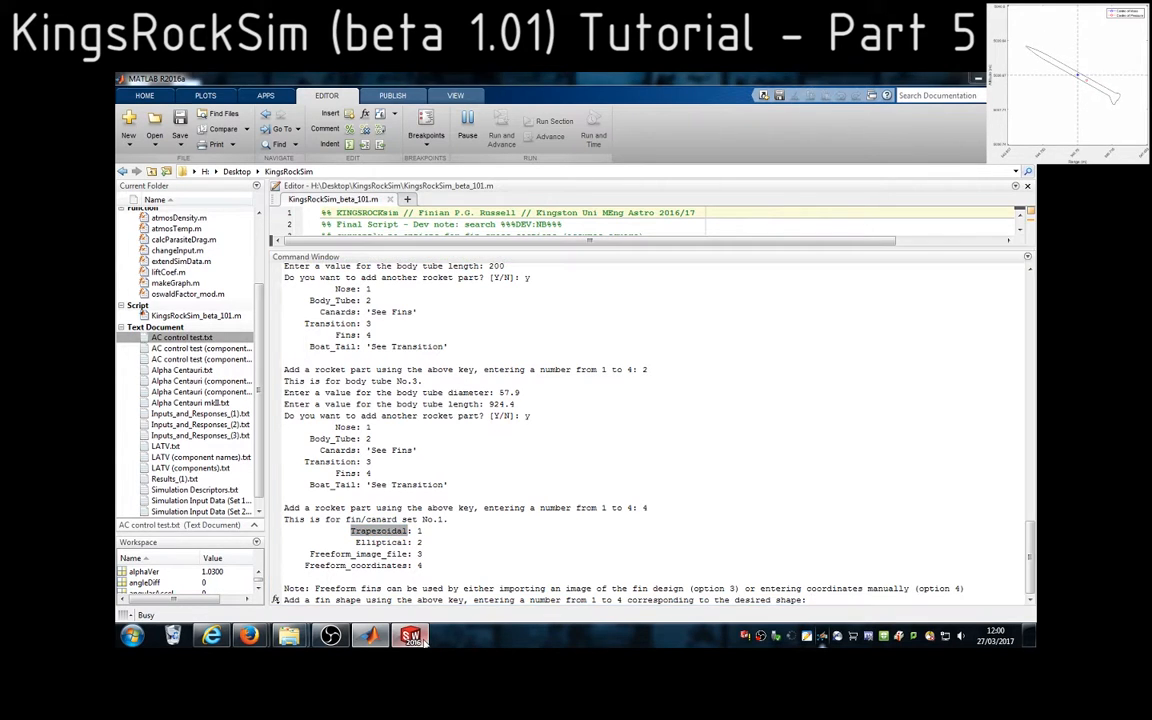
# Switch to the SolidWorks assembly and examine the fin's slanted edges, tip edge and short vertical rear edge
pyautogui.click(412, 636)
pyautogui.moveTo(527, 507)
pyautogui.mouseDown(button='middle')
pyautogui.moveTo(568, 545)
pyautogui.moveTo(541, 499)
pyautogui.mouseUp(button='middle')
pyautogui.scroll(-5, 541, 499)
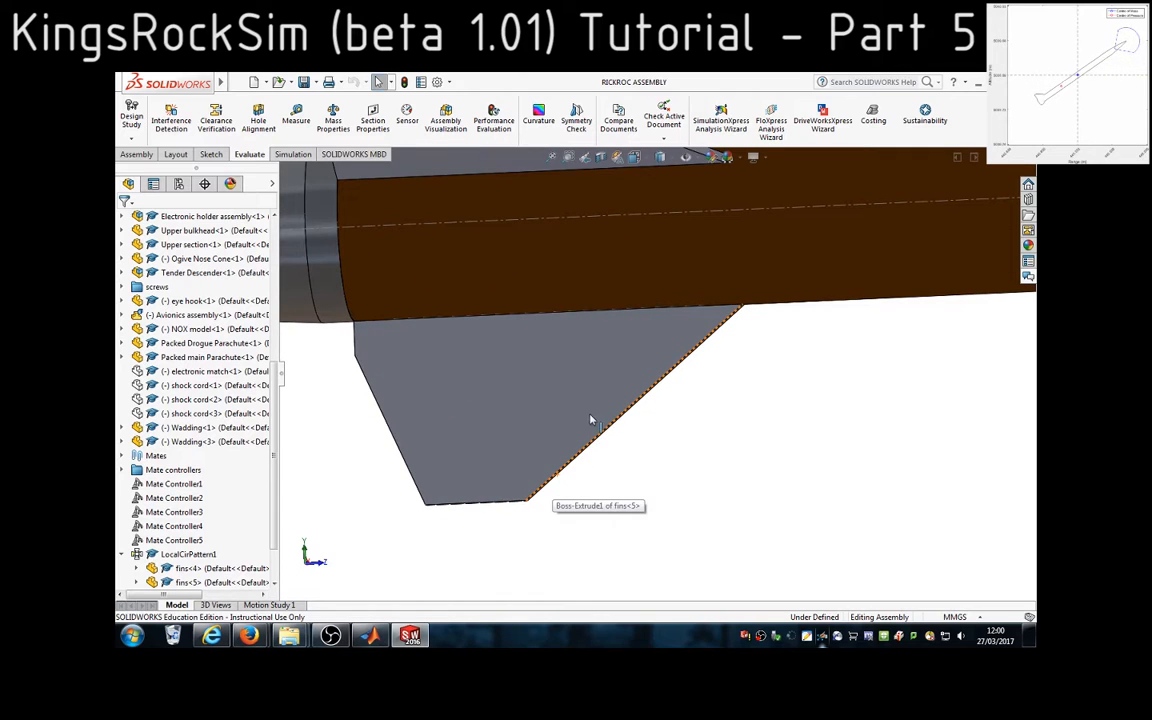
pyautogui.click(536, 458)
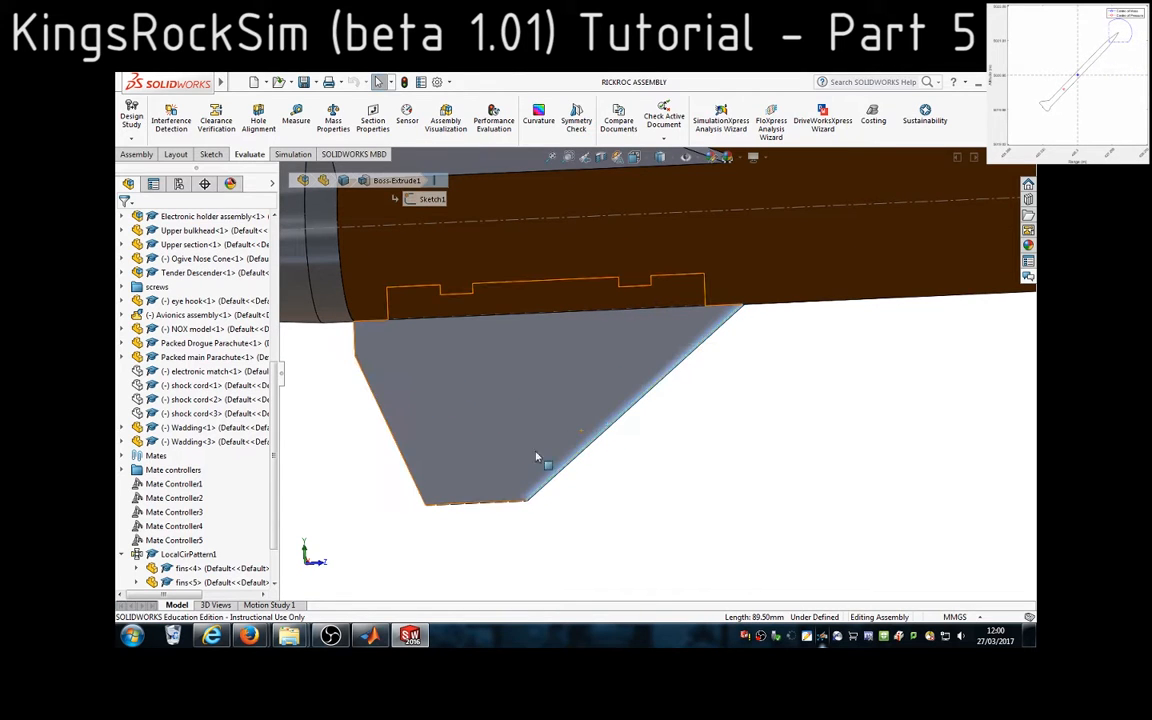
pyautogui.click(476, 502)
pyautogui.click(397, 443)
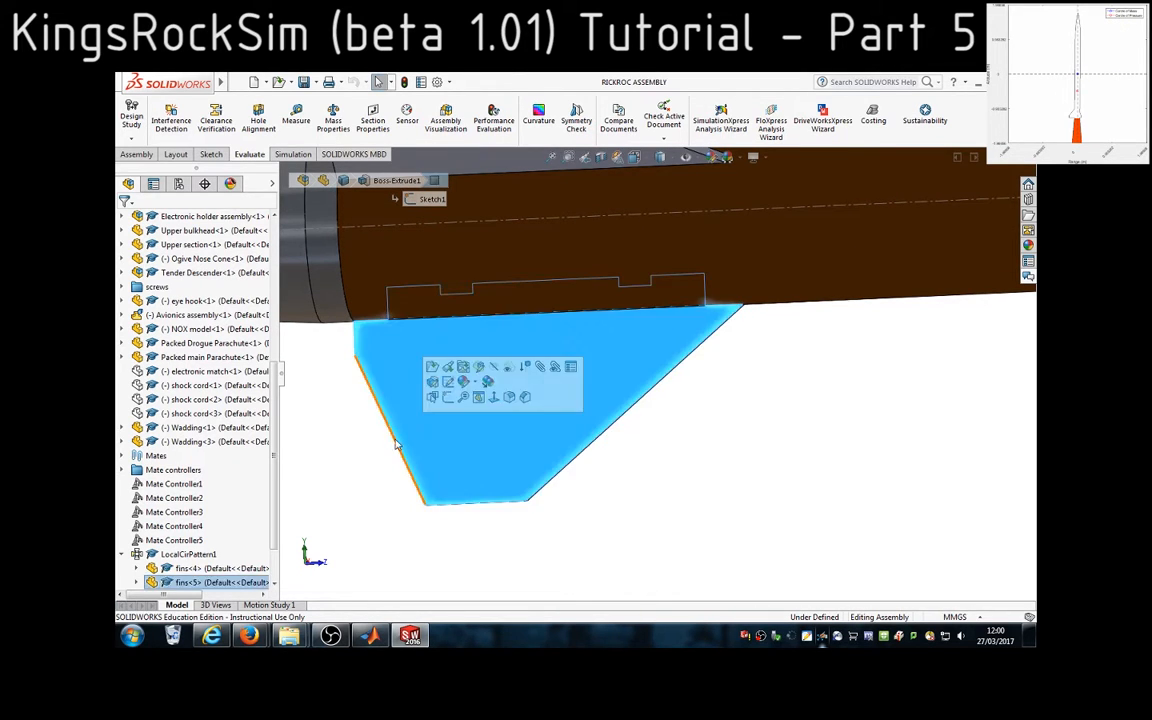
pyautogui.click(393, 443)
pyautogui.click(397, 446)
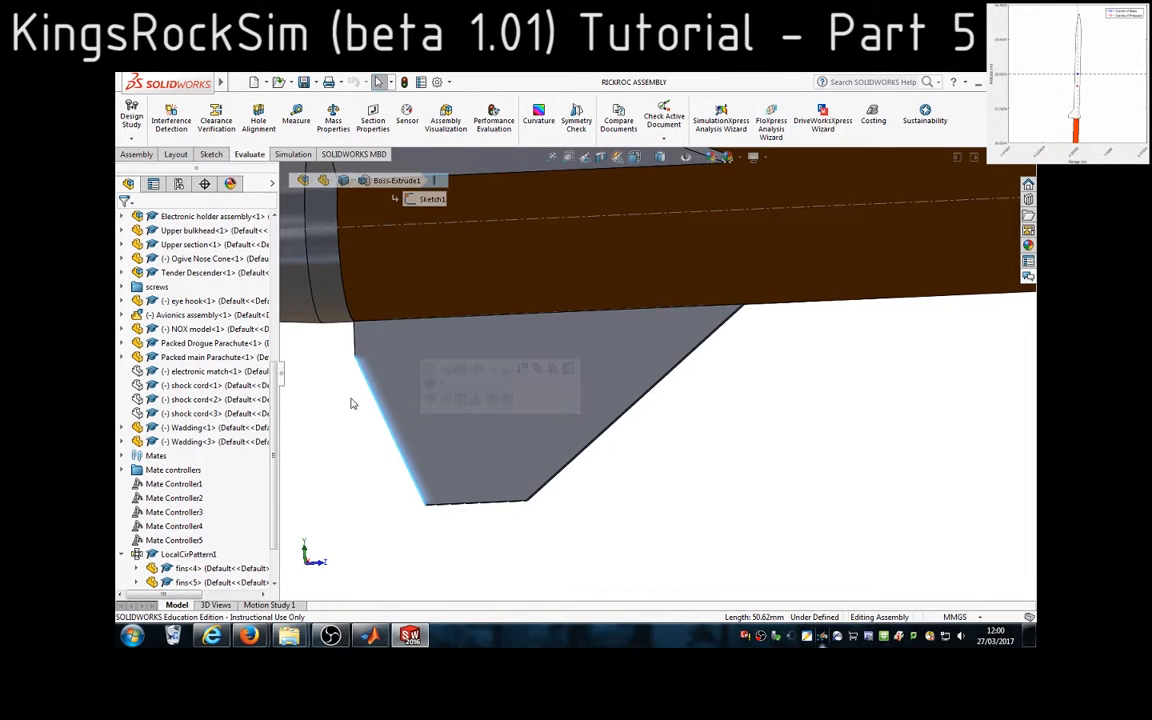
pyautogui.click(355, 344)
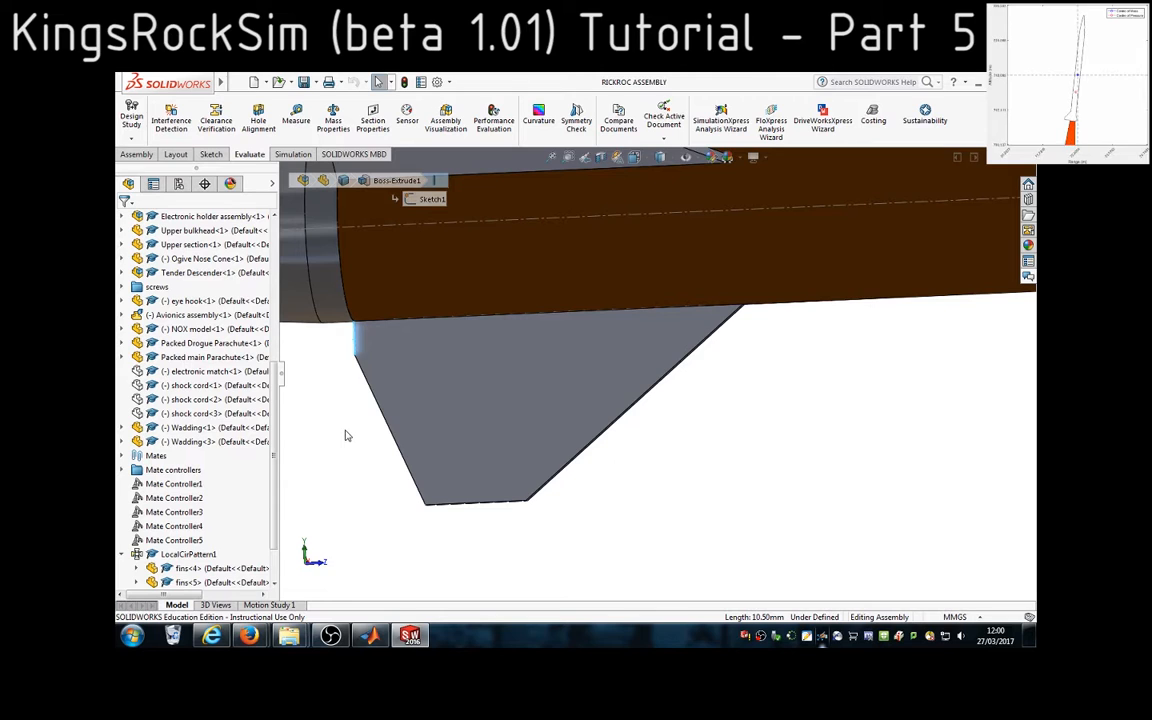
# Return to MATLAB and highlight the Freeform_coordinates entry in the fin shape key
pyautogui.hotkey('alt', 'Tab')
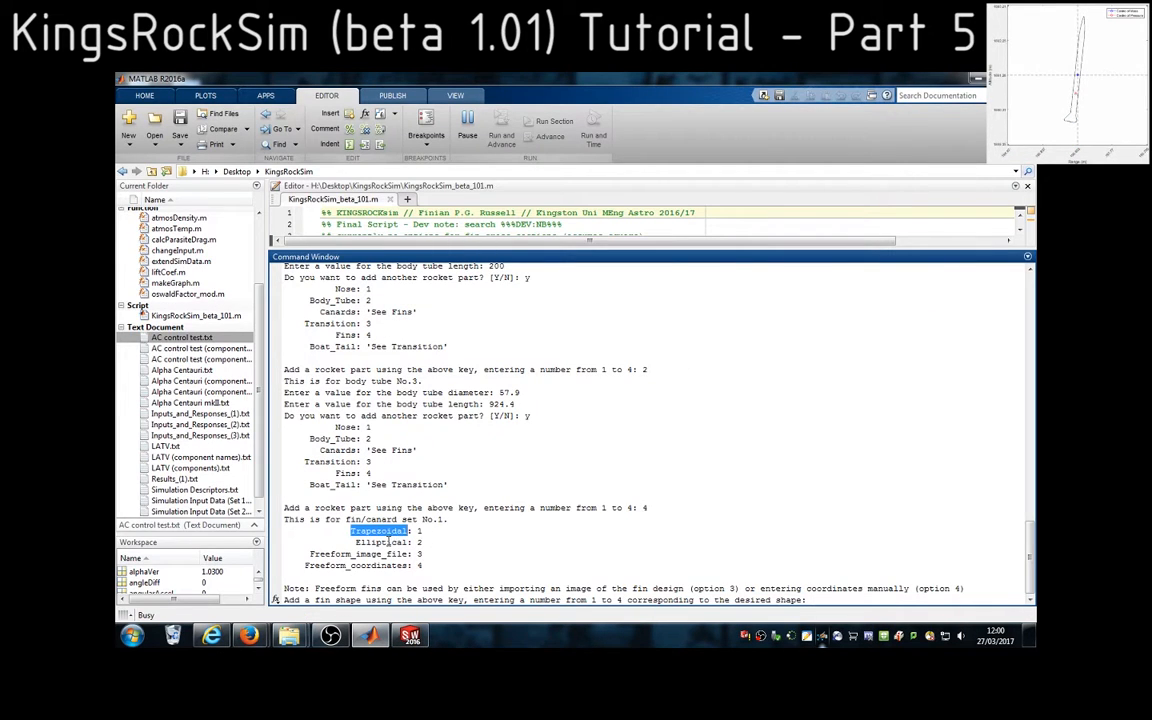
pyautogui.moveTo(309, 553); pyautogui.dragTo(330, 566)
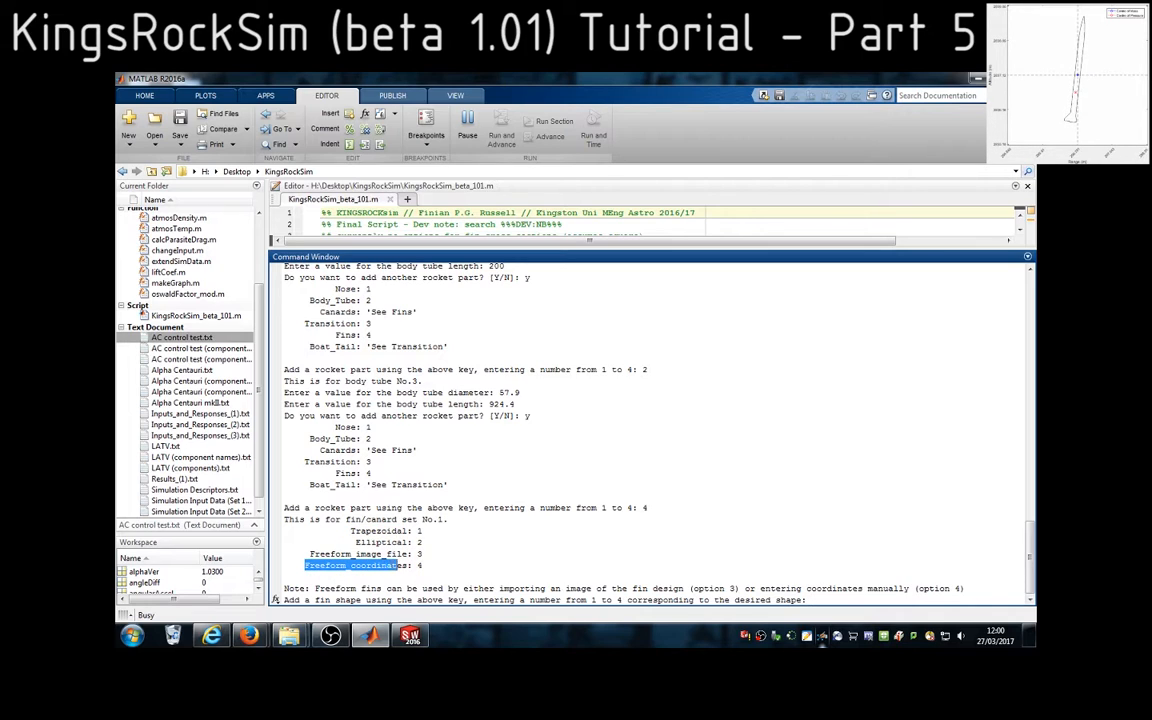
pyautogui.click(429, 567)
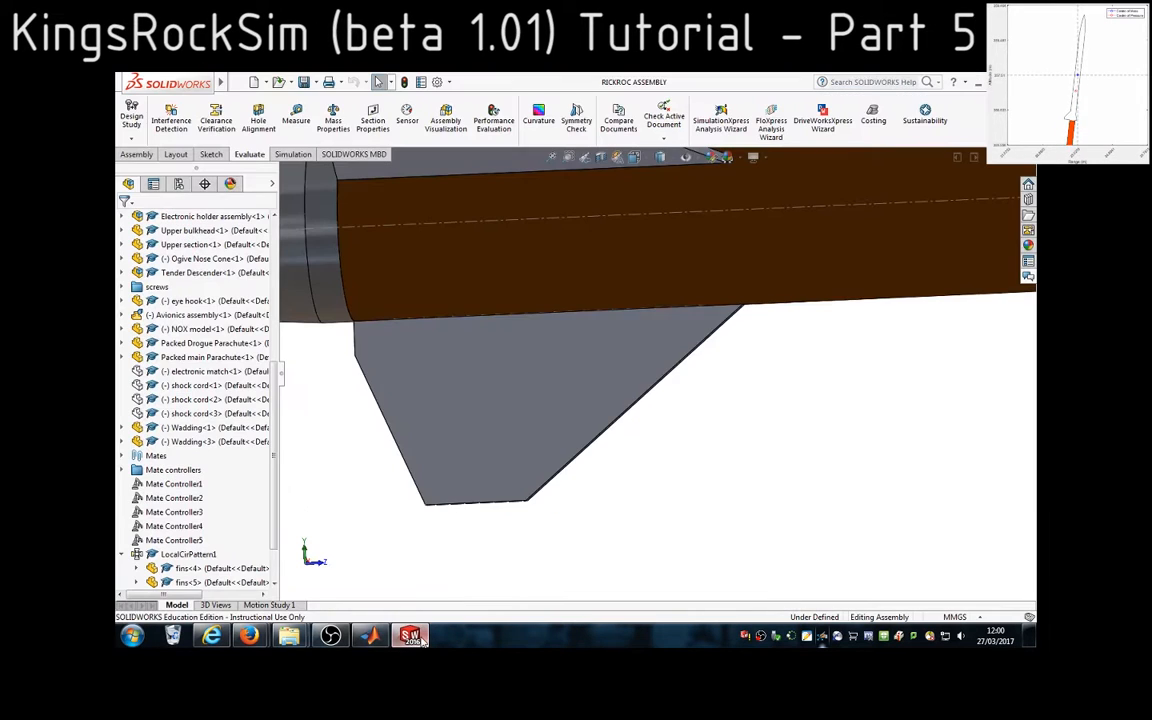
# In SolidWorks, open the fin as a separate part, expand Boss-Extrude1 and open its Sketch1 for editing
pyautogui.rightClick(505, 372)
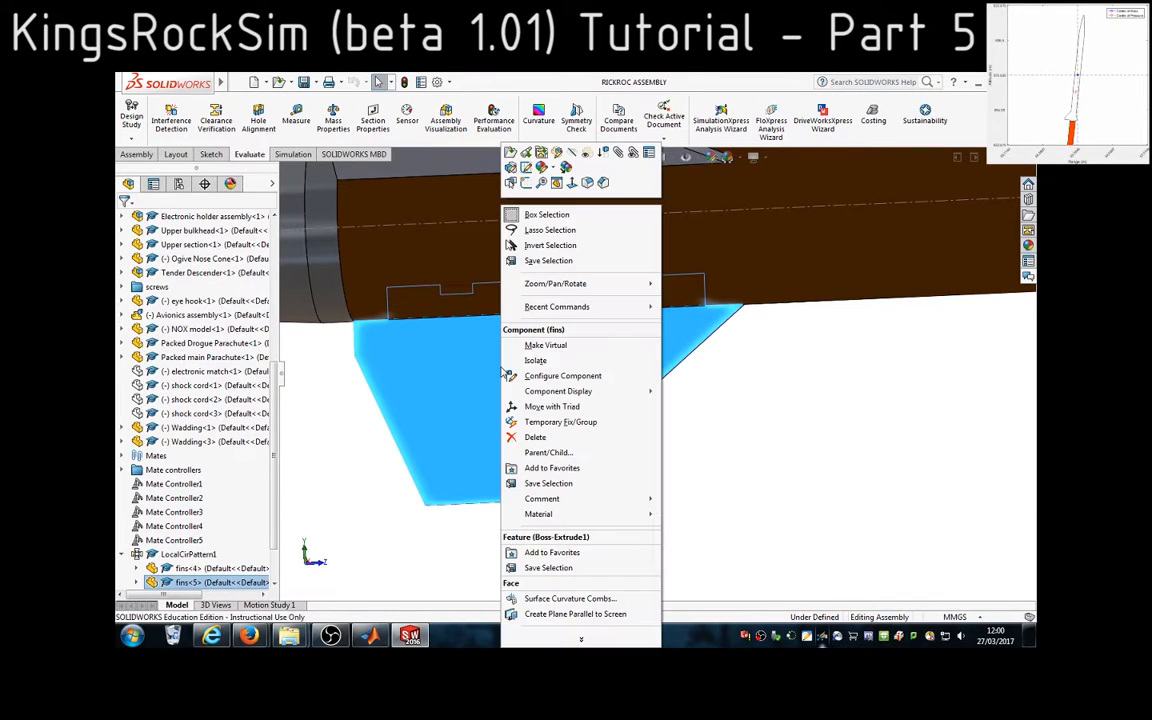
pyautogui.click(527, 154)
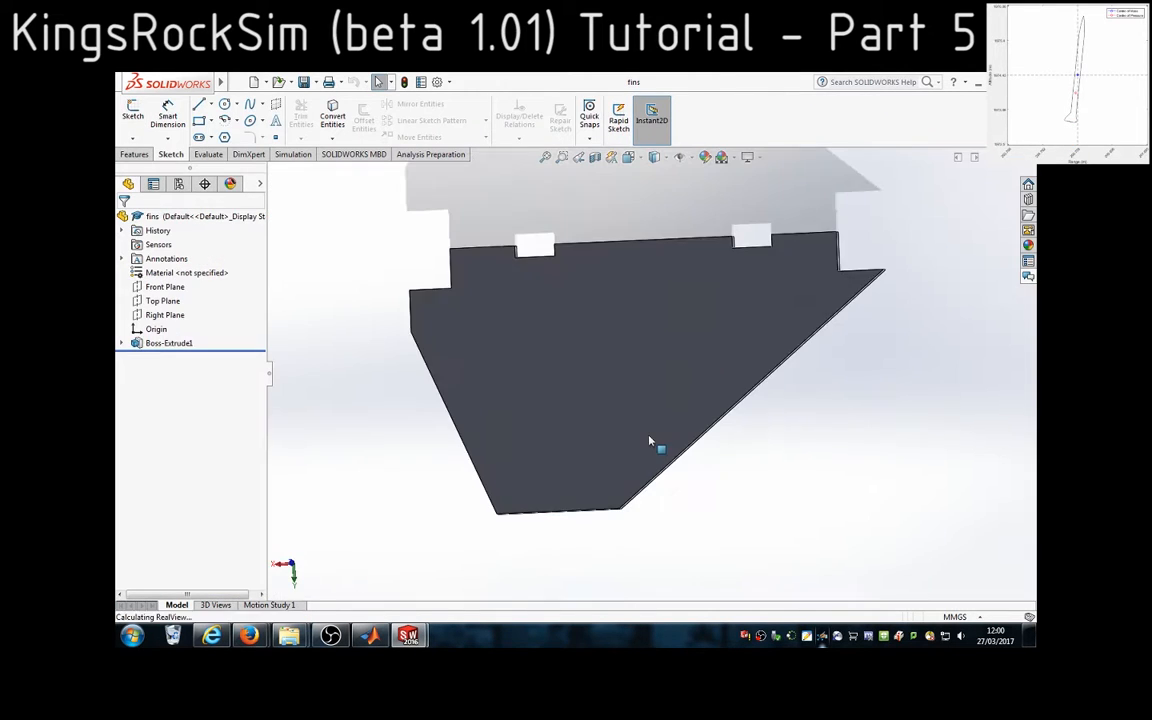
pyautogui.click(122, 343)
pyautogui.click(184, 358)
pyautogui.scroll(4, 796, 434)
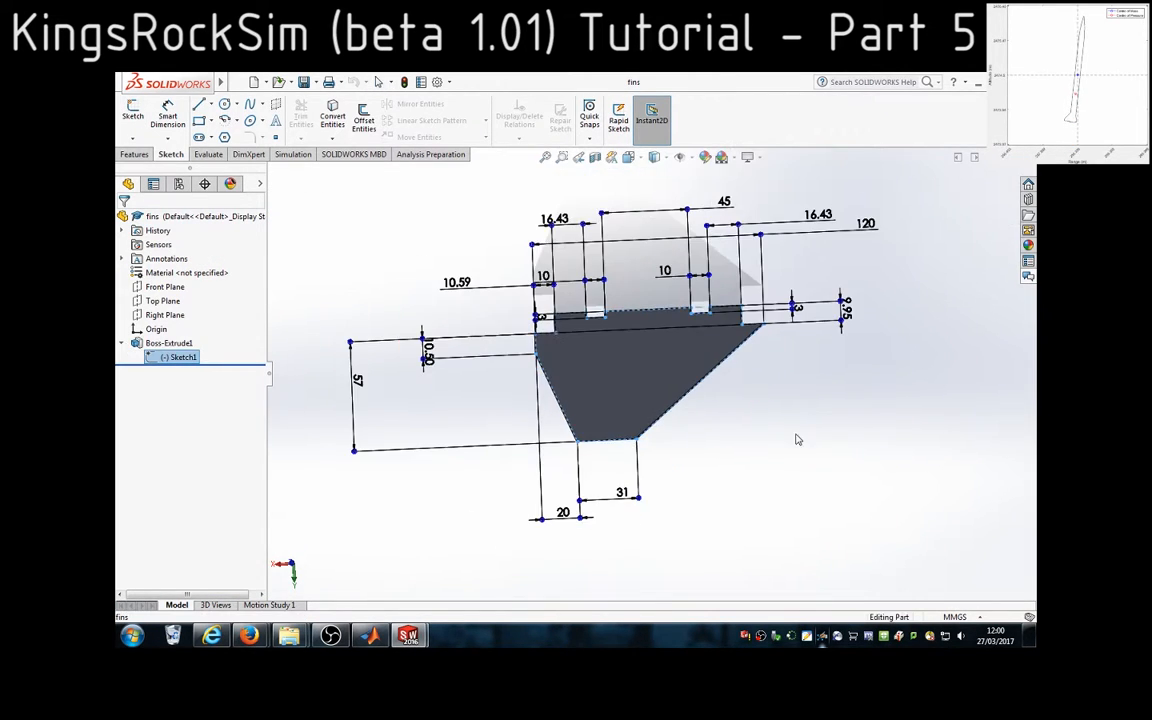
pyautogui.scroll(-2, 785, 368)
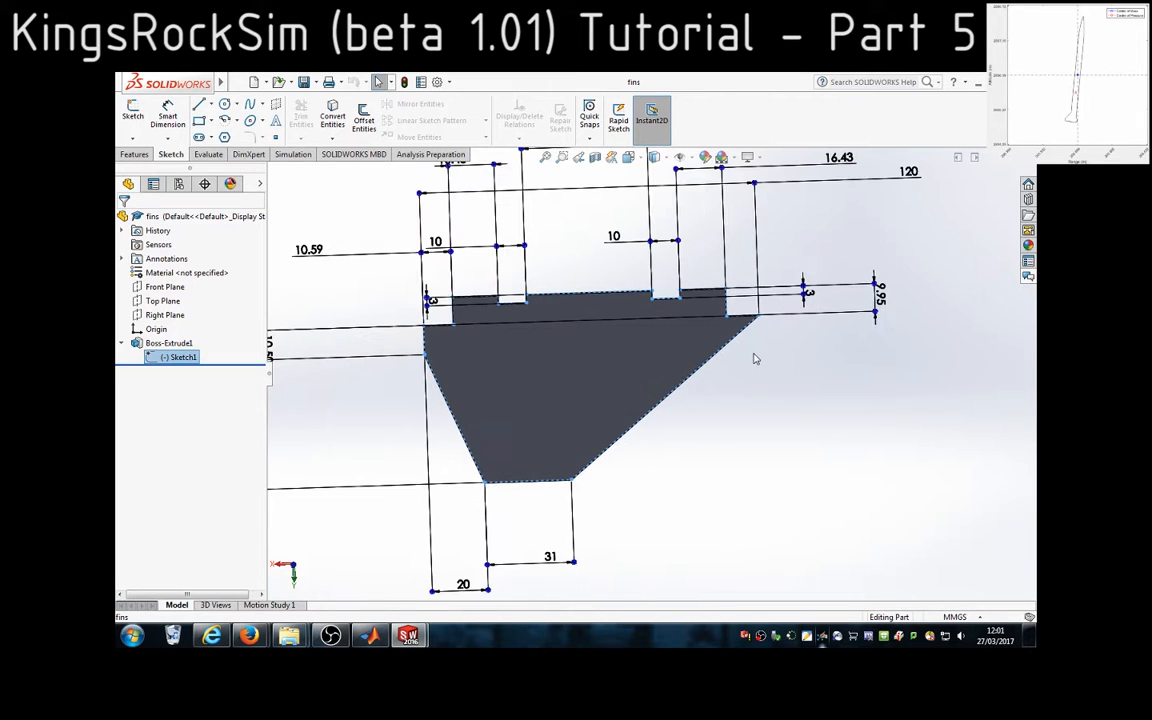
pyautogui.click(648, 536)
pyautogui.scroll(-1, 431, 402)
pyautogui.doubleClick(190, 359)
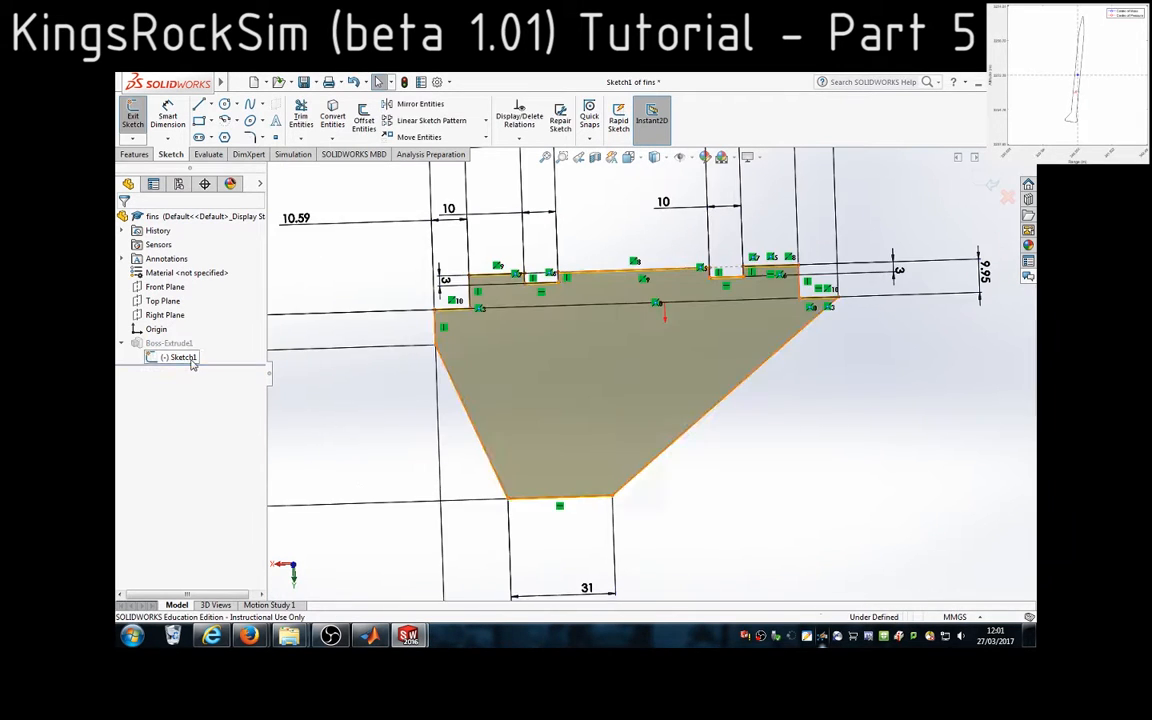
# Delete the short vertical rear edge from the fin sketch, together with the dimension that sets its height
pyautogui.scroll(1, 404, 445)
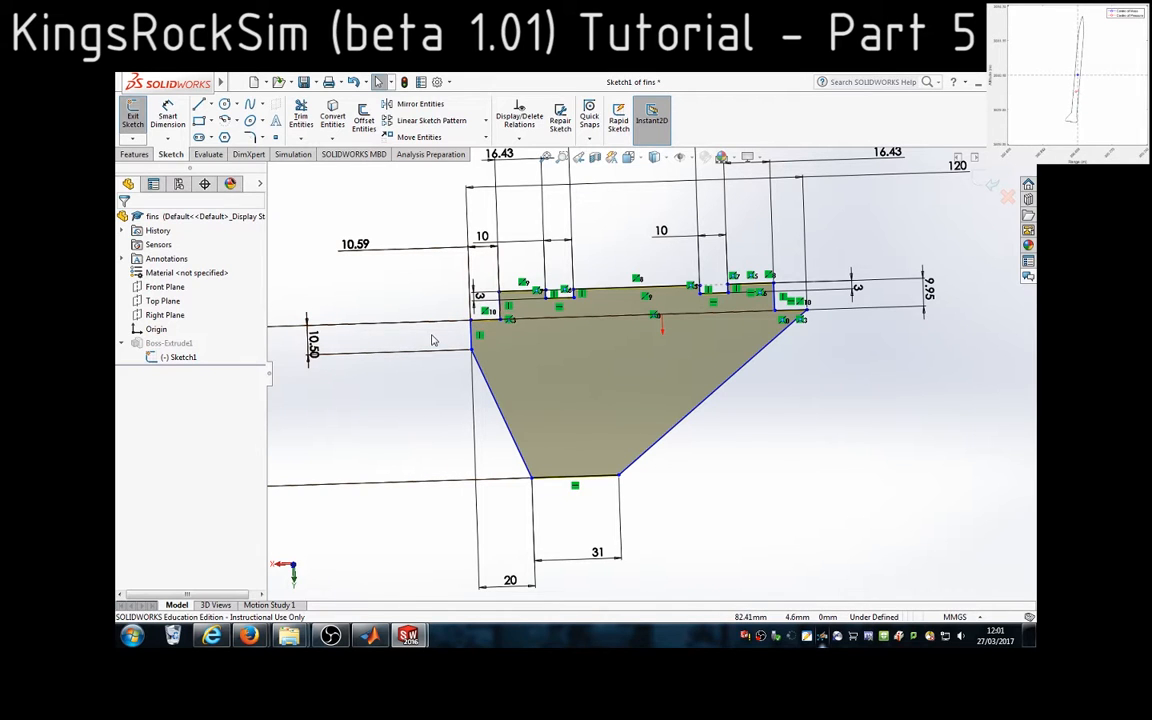
pyautogui.click(471, 338)
pyautogui.press('Delete')
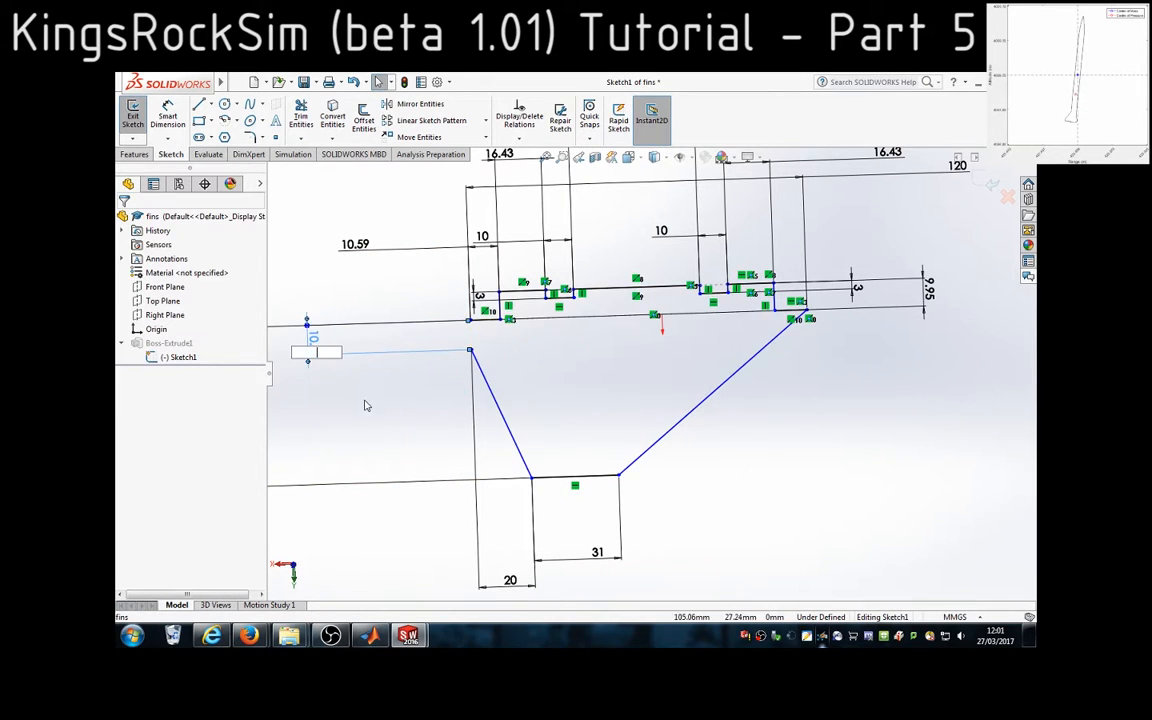
pyautogui.click(389, 388)
pyautogui.click(653, 355)
pyautogui.click(313, 342)
pyautogui.click(339, 393)
pyautogui.click(654, 355)
pyautogui.click(313, 342)
pyautogui.click(321, 375)
pyautogui.click(653, 355)
pyautogui.scroll(3, 368, 298)
pyautogui.click(515, 370)
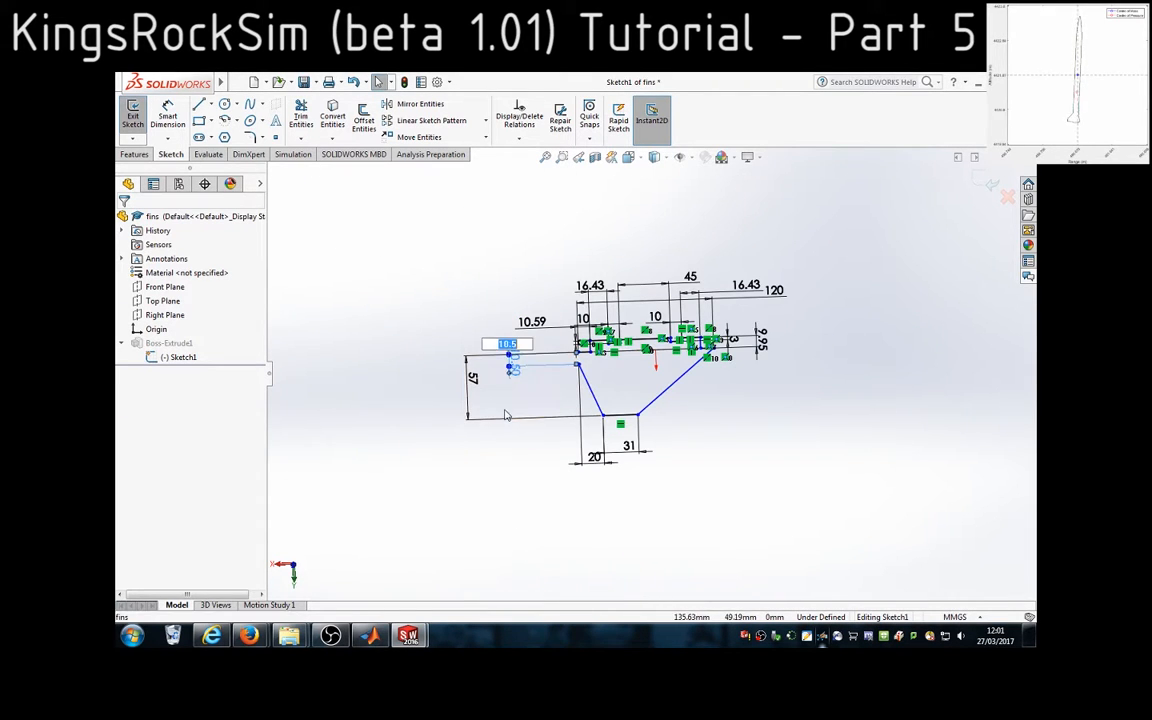
pyautogui.press('Escape')
pyautogui.press('Delete')
# Move the loose upper end of the rear slanted line onto the root edge's corner to close the fin as a trapezoid
pyautogui.scroll(-5, 573, 368)
pyautogui.moveTo(594, 356)
pyautogui.mouseDown()
pyautogui.moveTo(603, 346)
pyautogui.moveTo(584, 332)
pyautogui.moveTo(590, 318)
pyautogui.mouseUp()
pyautogui.scroll(5, 750, 386)
pyautogui.scroll(-5, 700, 376)
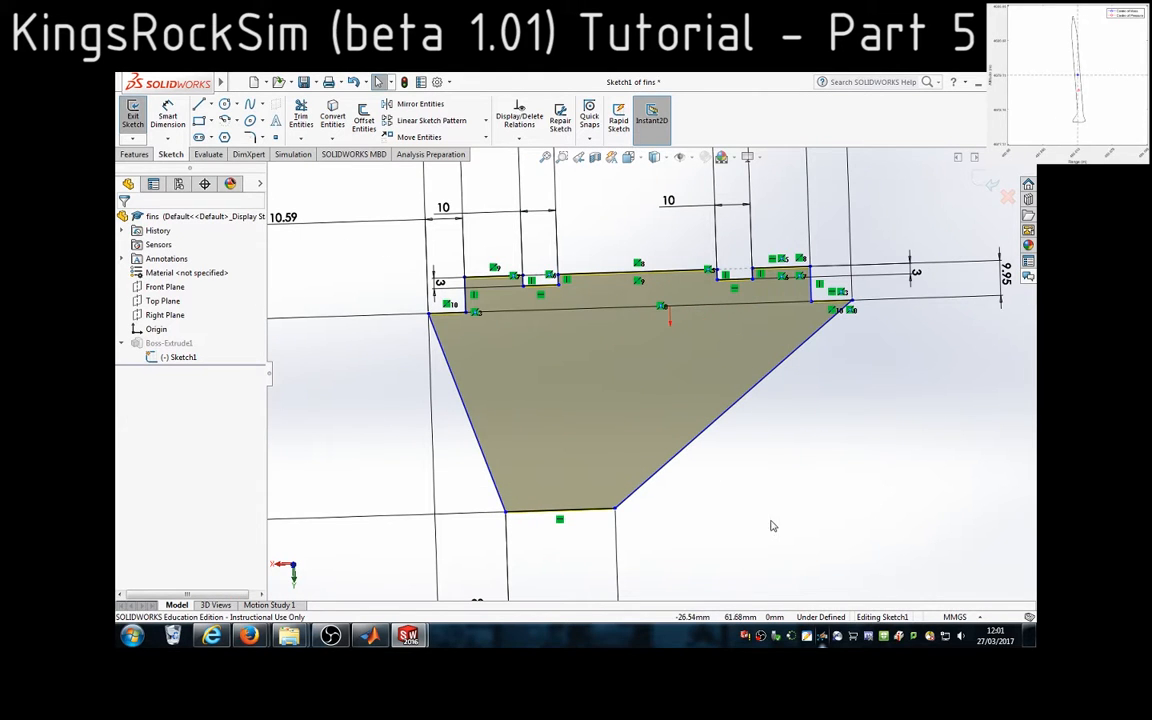
pyautogui.scroll(2, 770, 527)
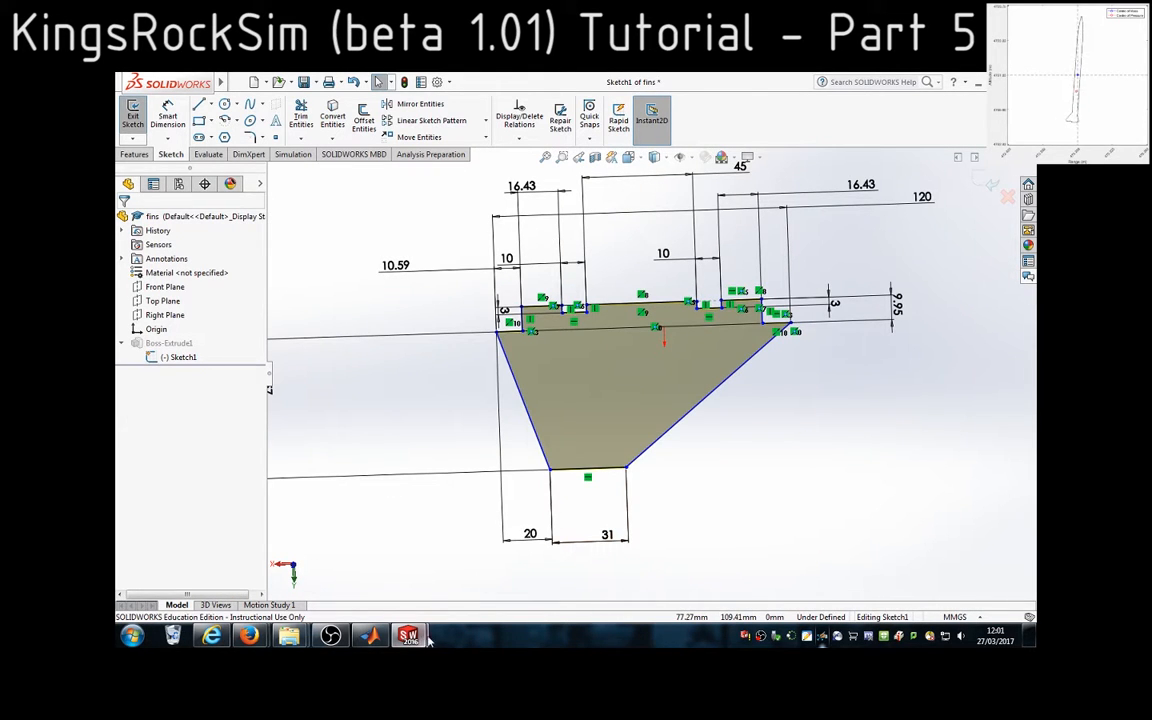
# Return to MATLAB, choose option 1, trapezoidal, as the fin shape and enter 3 as the number of fins around the tube
pyautogui.moveTo(370, 636)
pyautogui.click(410, 575)
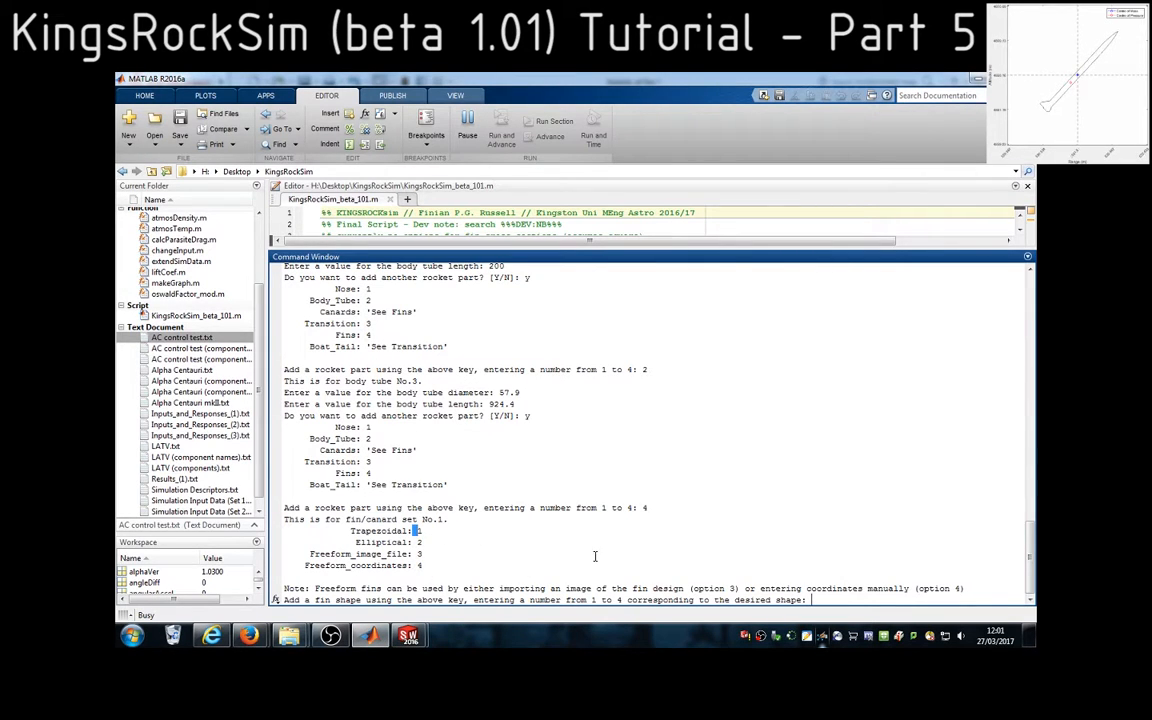
pyautogui.write('1')
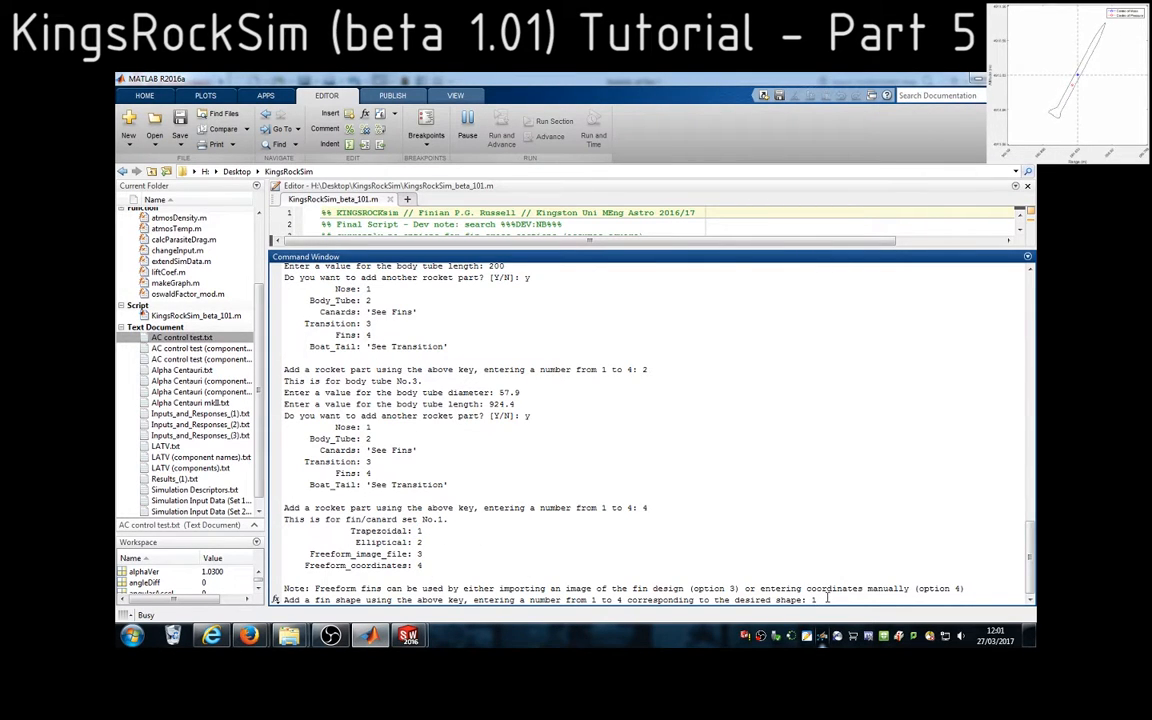
pyautogui.press('Return')
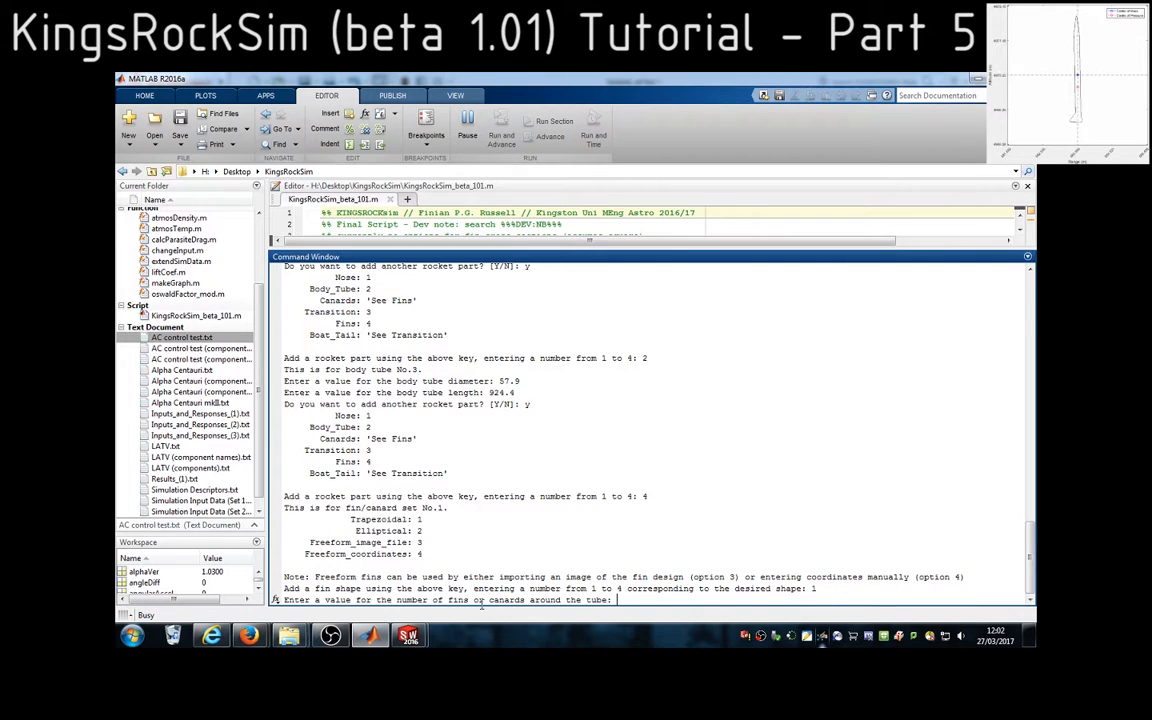
pyautogui.moveTo(396, 600); pyautogui.dragTo(484, 600)
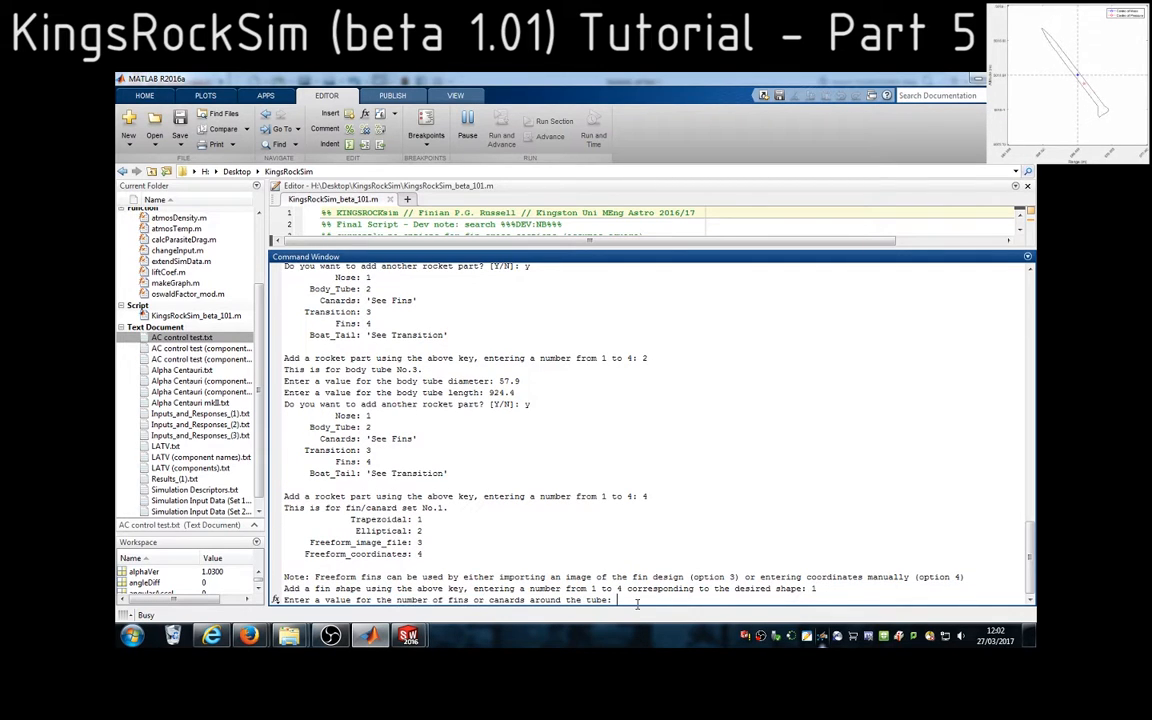
pyautogui.write('3')
pyautogui.press('Return')
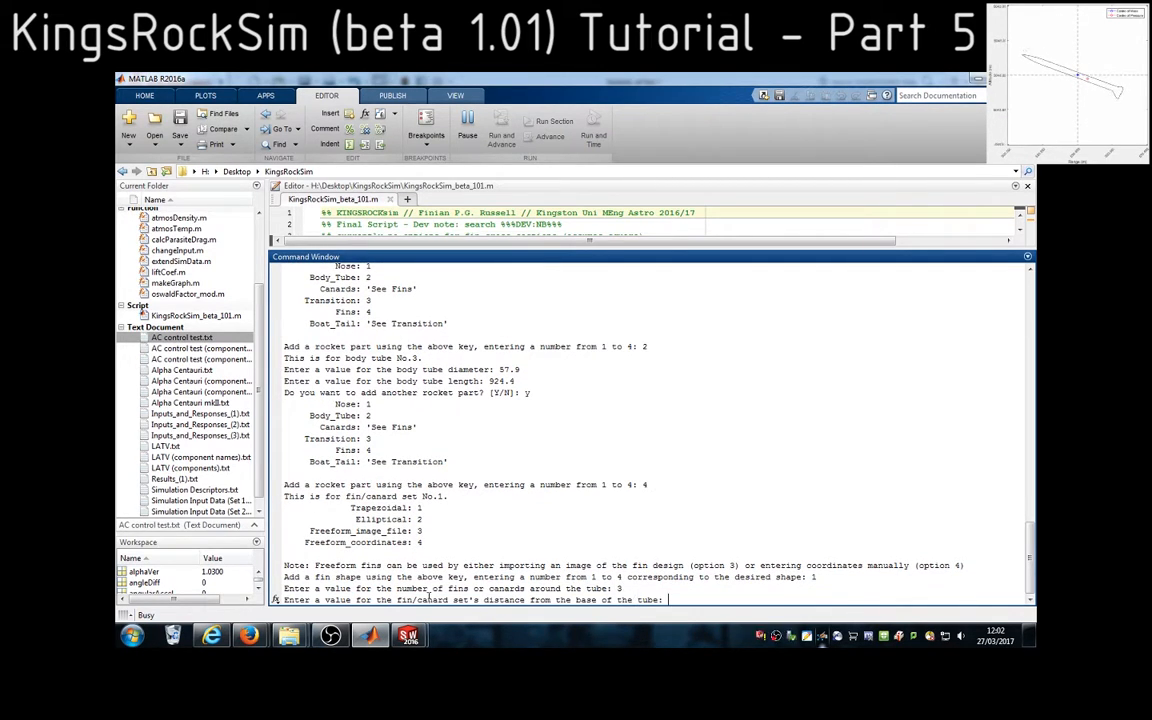
# Highlight the prompt for the fin set's distance from the tube base, then check the fins in the SolidWorks assembly and the fin sketch
pyautogui.moveTo(396, 600); pyautogui.dragTo(615, 598)
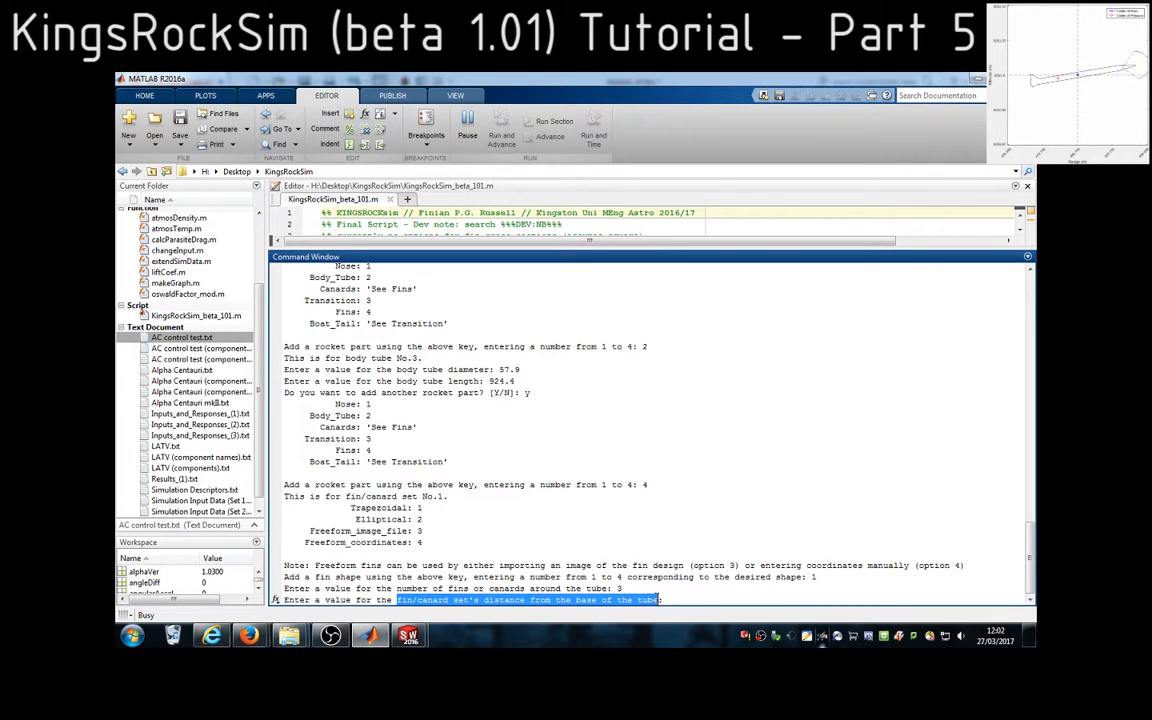
pyautogui.click(409, 637)
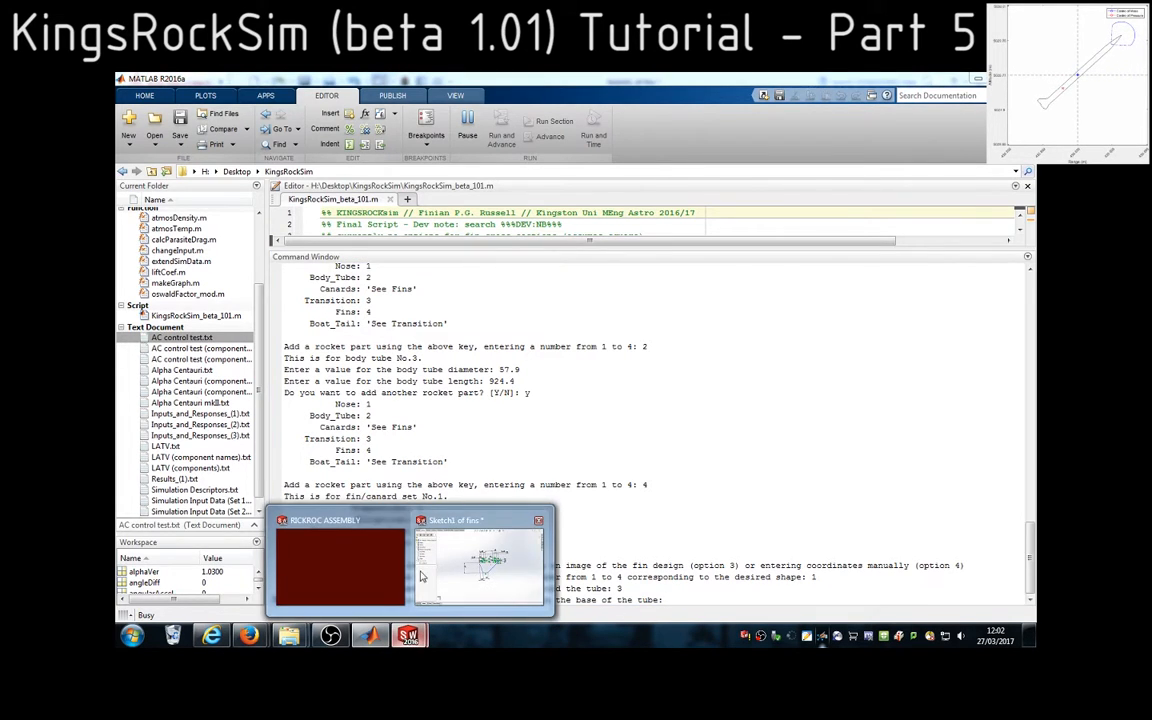
pyautogui.click(384, 571)
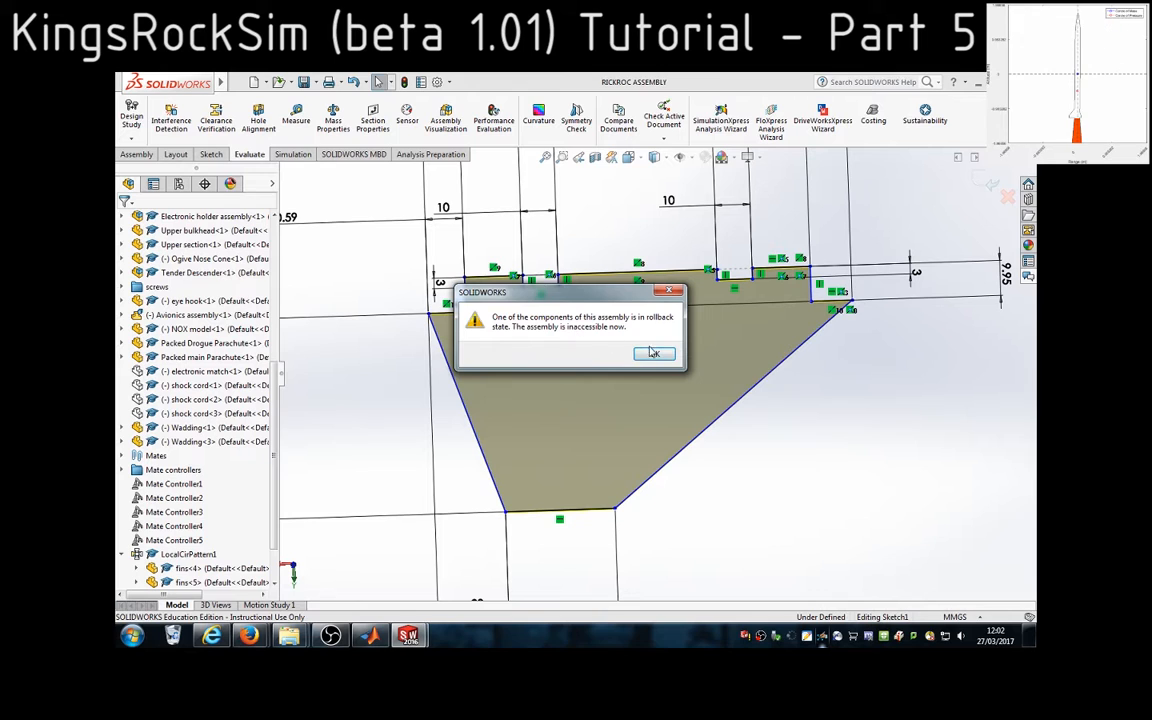
pyautogui.click(654, 354)
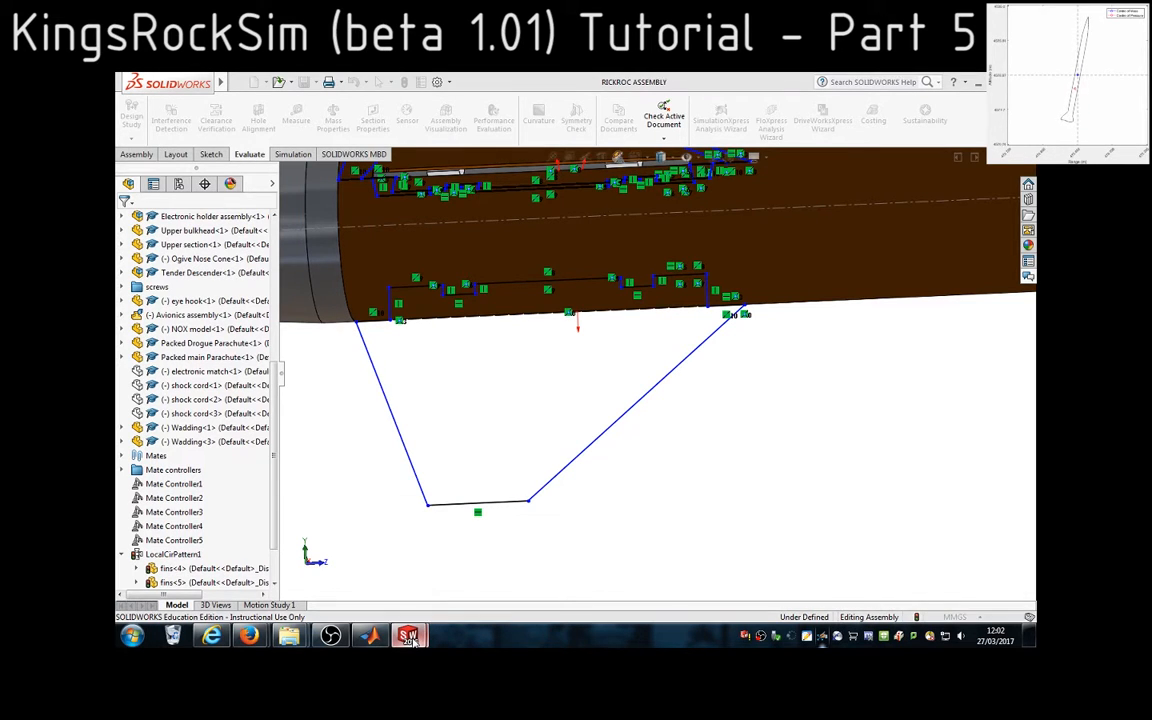
pyautogui.moveTo(413, 633)
pyautogui.click(483, 586)
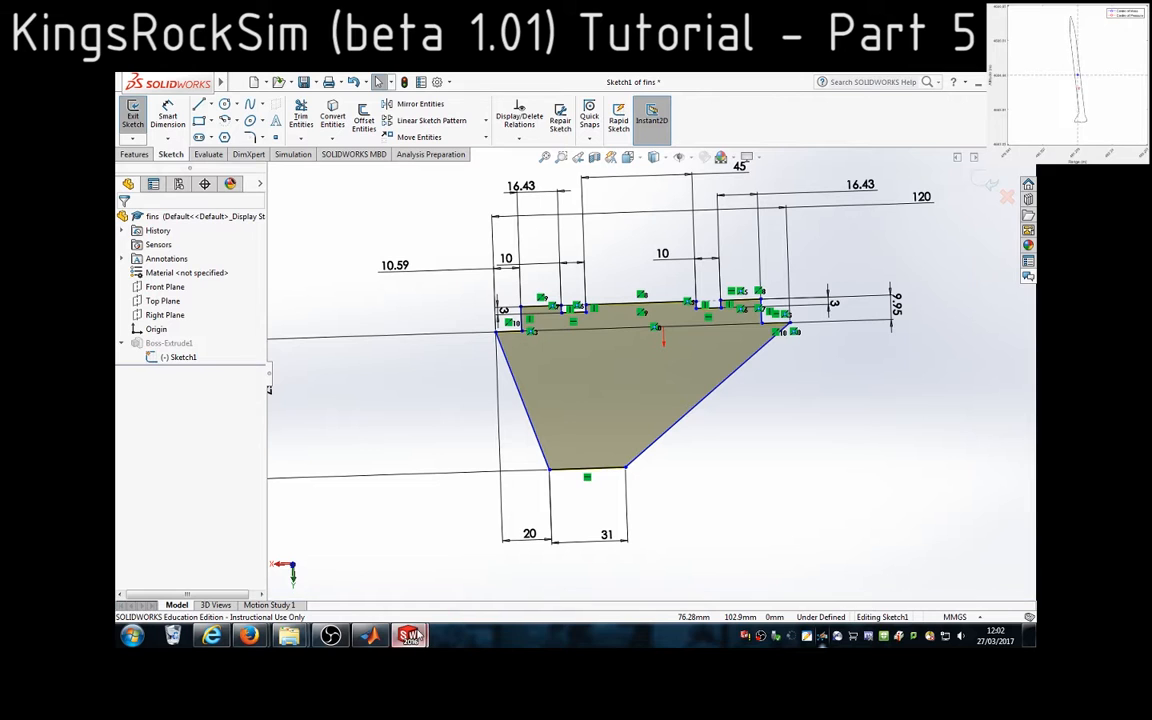
# Return to MATLAB, enter 20 as the fin set's distance from the tube base, and highlight the thickness prompt
pyautogui.click(370, 636)
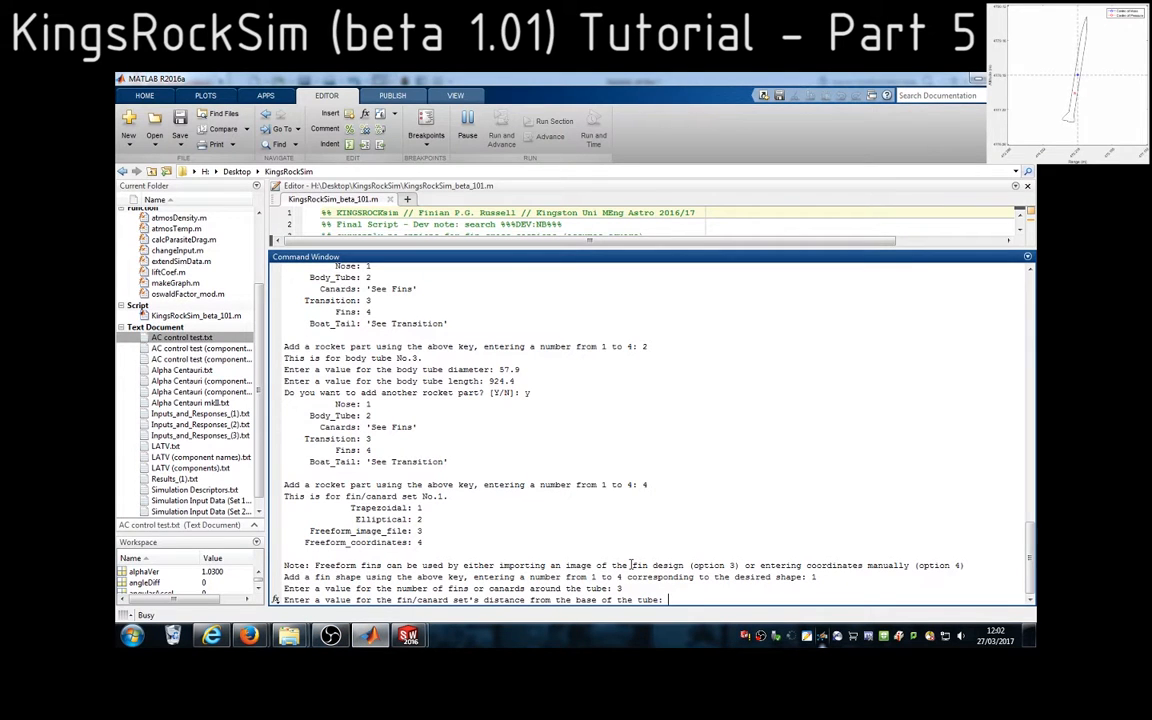
pyautogui.press('Return')
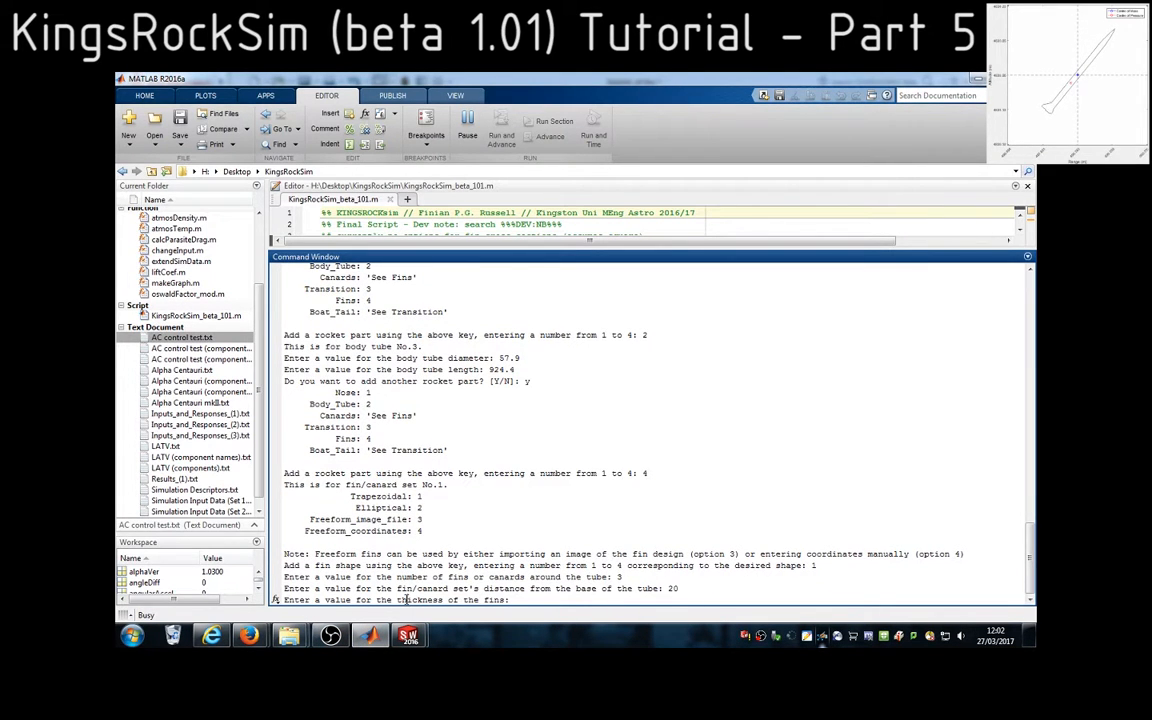
pyautogui.doubleClick(407, 600)
# Switch to the fin part in SolidWorks, exit the sketch and measure the fin's thickness across its narrow slanted edge face
pyautogui.moveTo(408, 636)
pyautogui.click(483, 593)
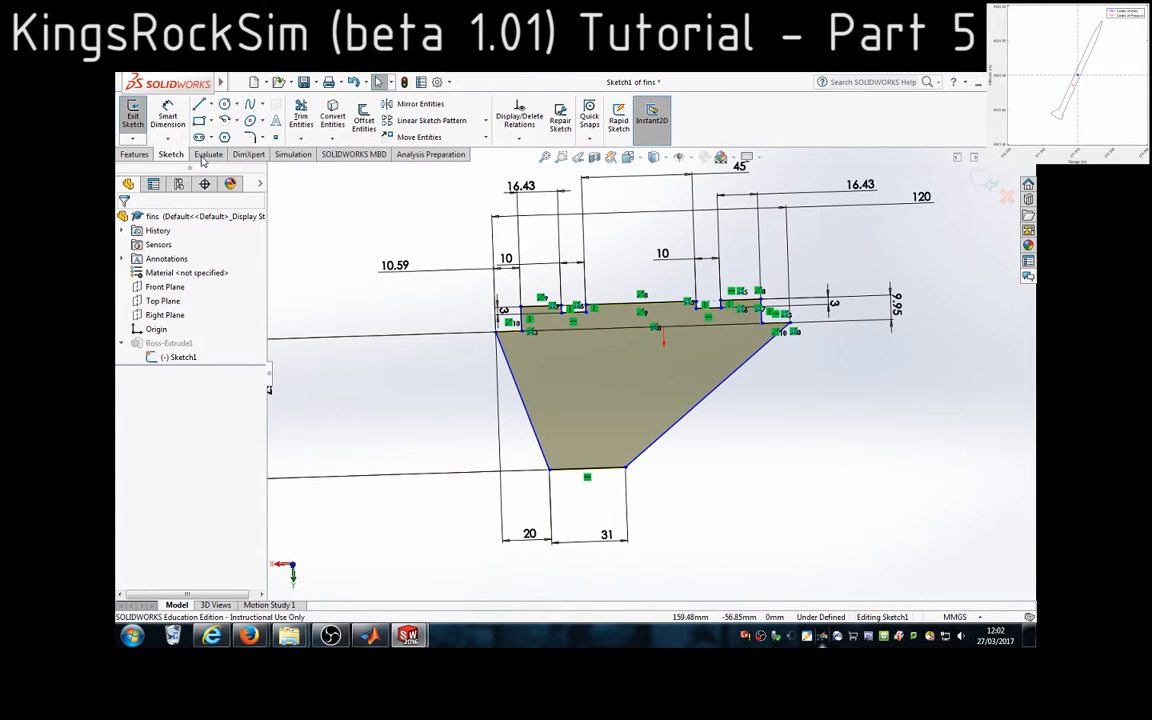
pyautogui.click(133, 112)
pyautogui.moveTo(462, 451); pyautogui.dragTo(625, 412, button='middle')
pyautogui.scroll(-6, 643, 404)
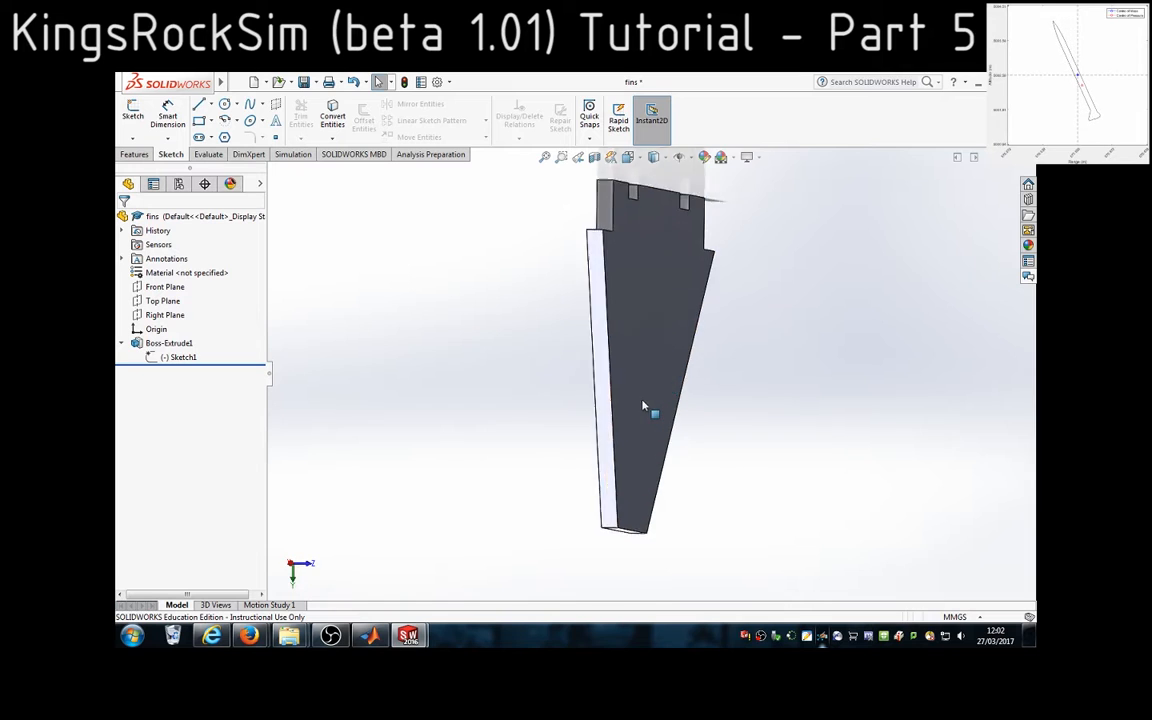
pyautogui.click(575, 372)
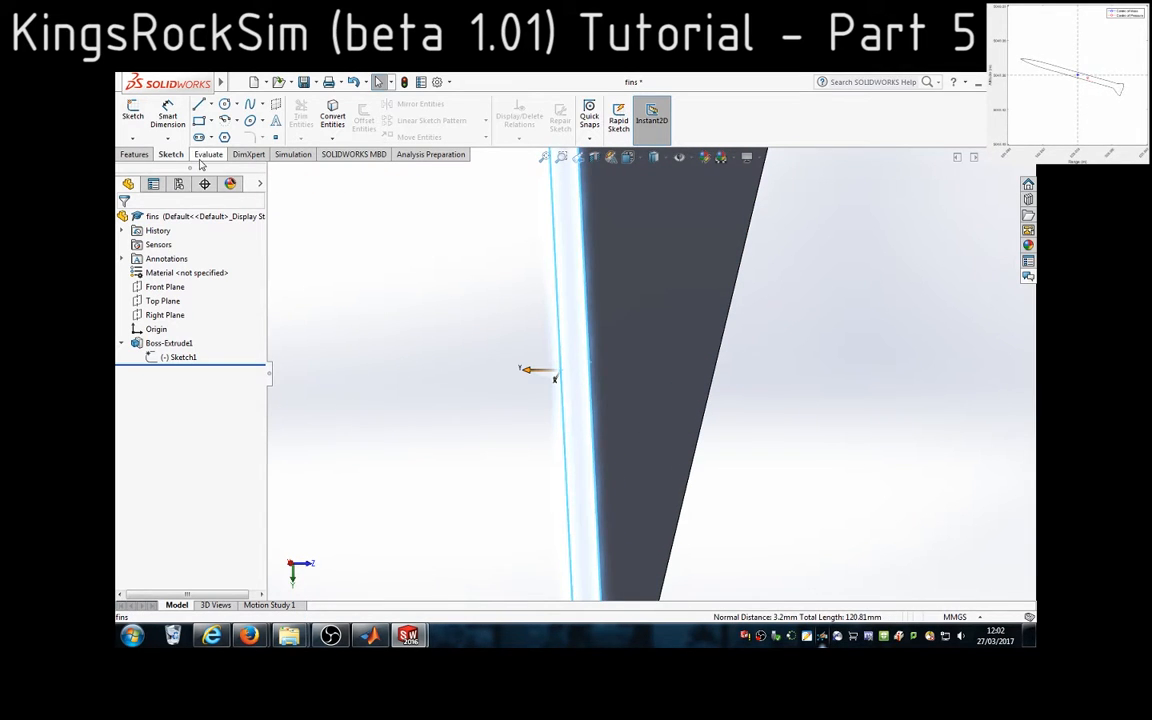
pyautogui.click(208, 154)
pyautogui.click(168, 116)
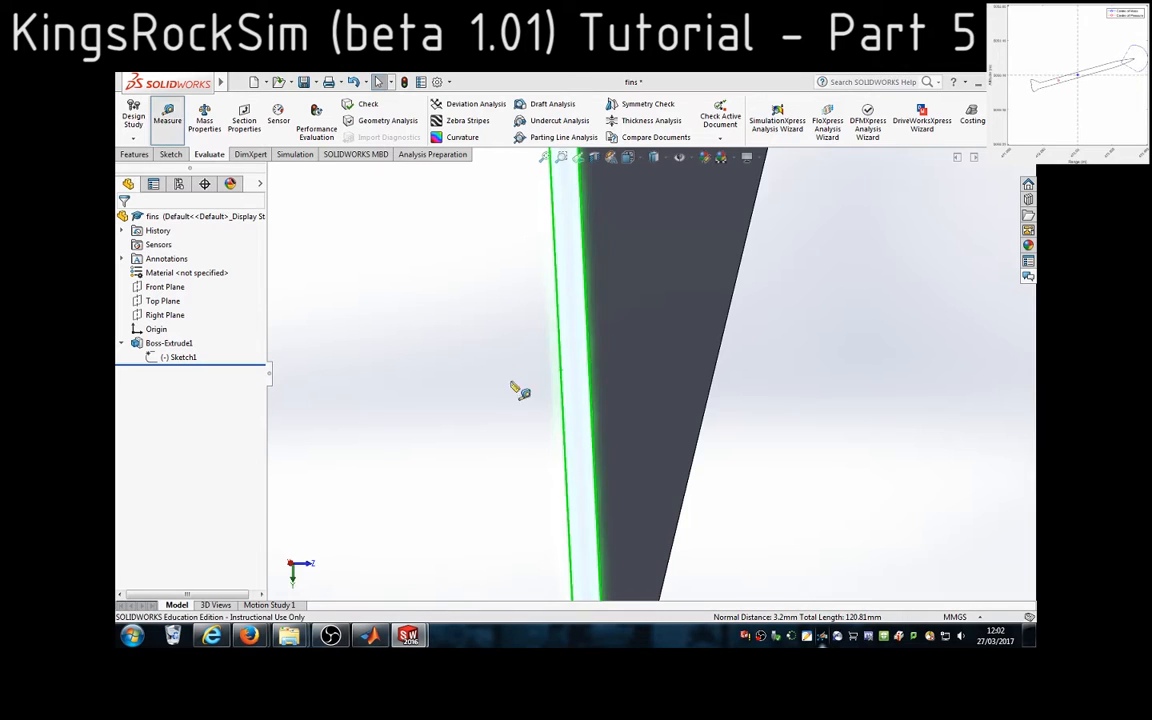
pyautogui.scroll(5, 545, 445)
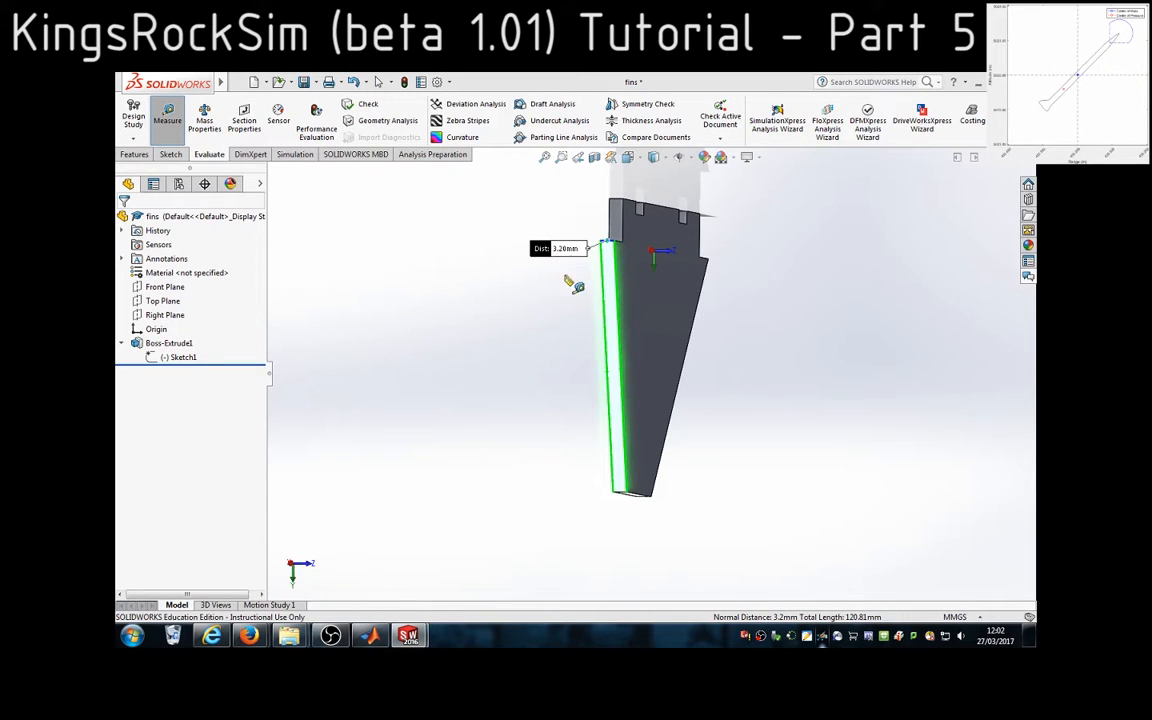
# Return to MATLAB and enter 3.2 as the thickness of the fins
pyautogui.click(369, 635)
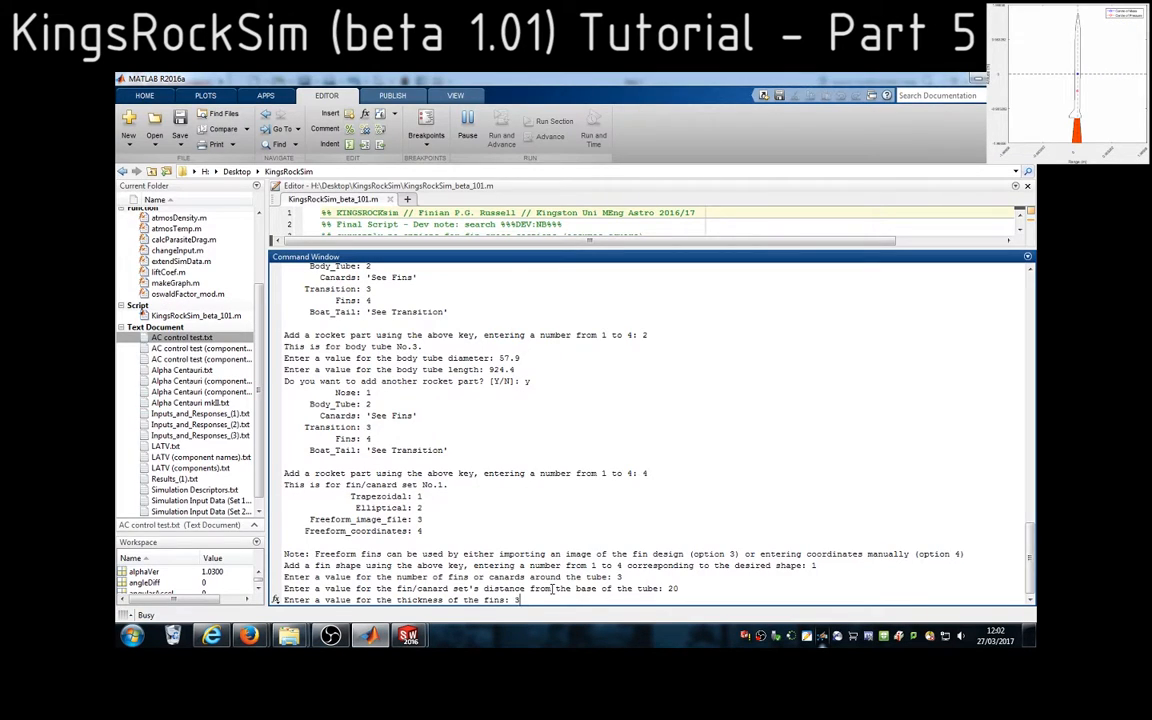
pyautogui.write('3.2')
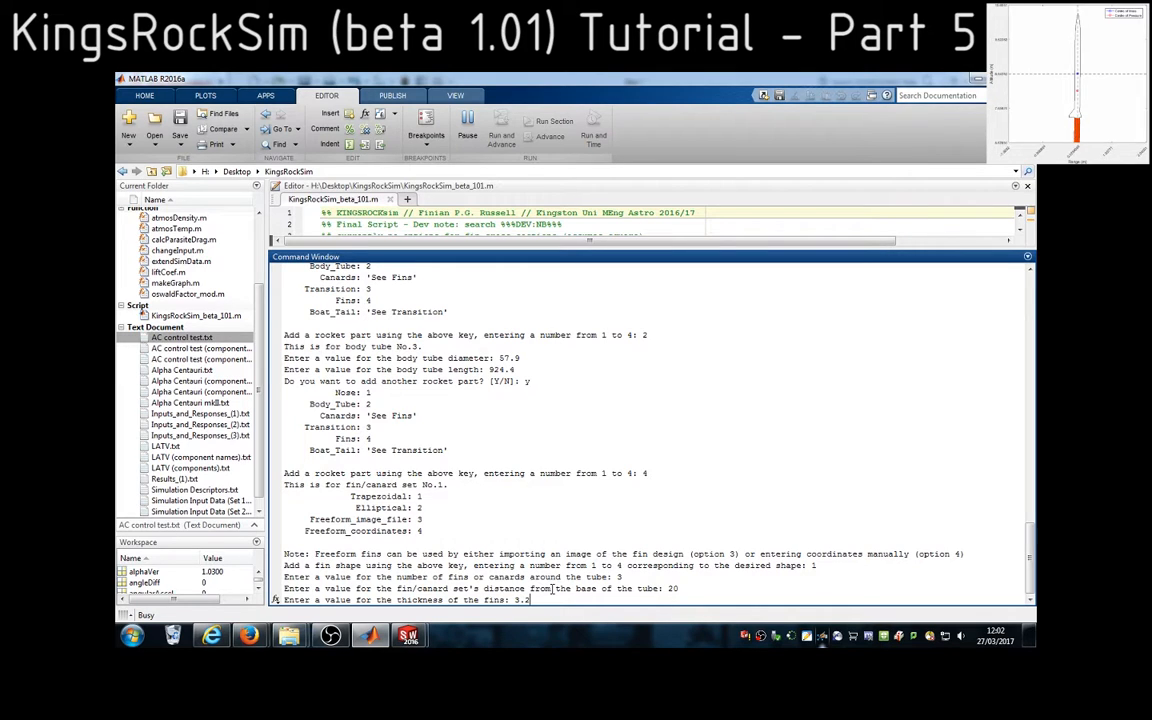
pyautogui.press('Return')
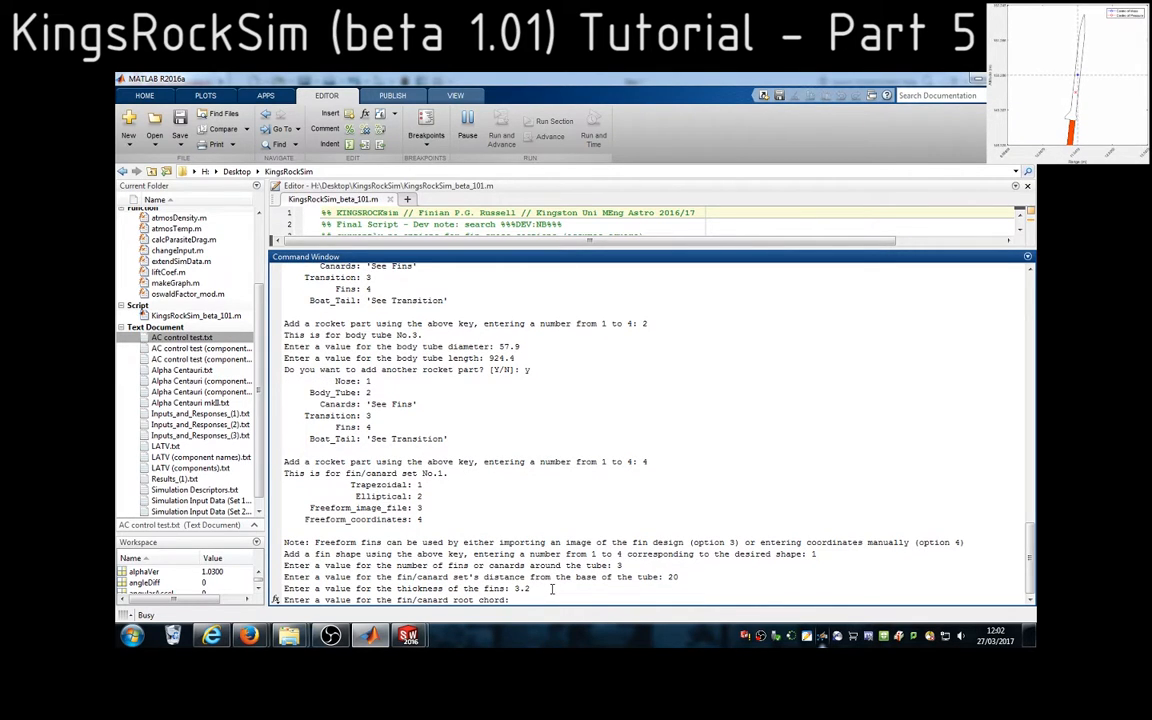
# Switch to the fin part in SolidWorks, turn its broad face into view and measure the root chord between the two outer root corners
pyautogui.click(420, 637)
pyautogui.click(485, 490)
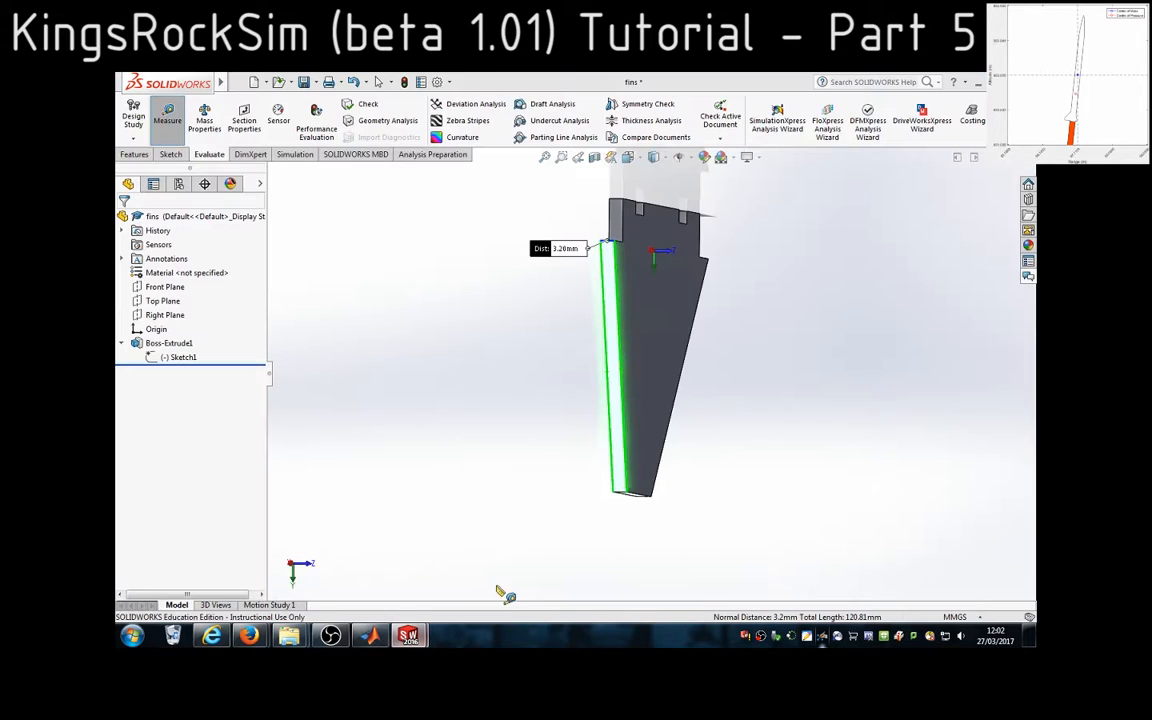
pyautogui.click(167, 118)
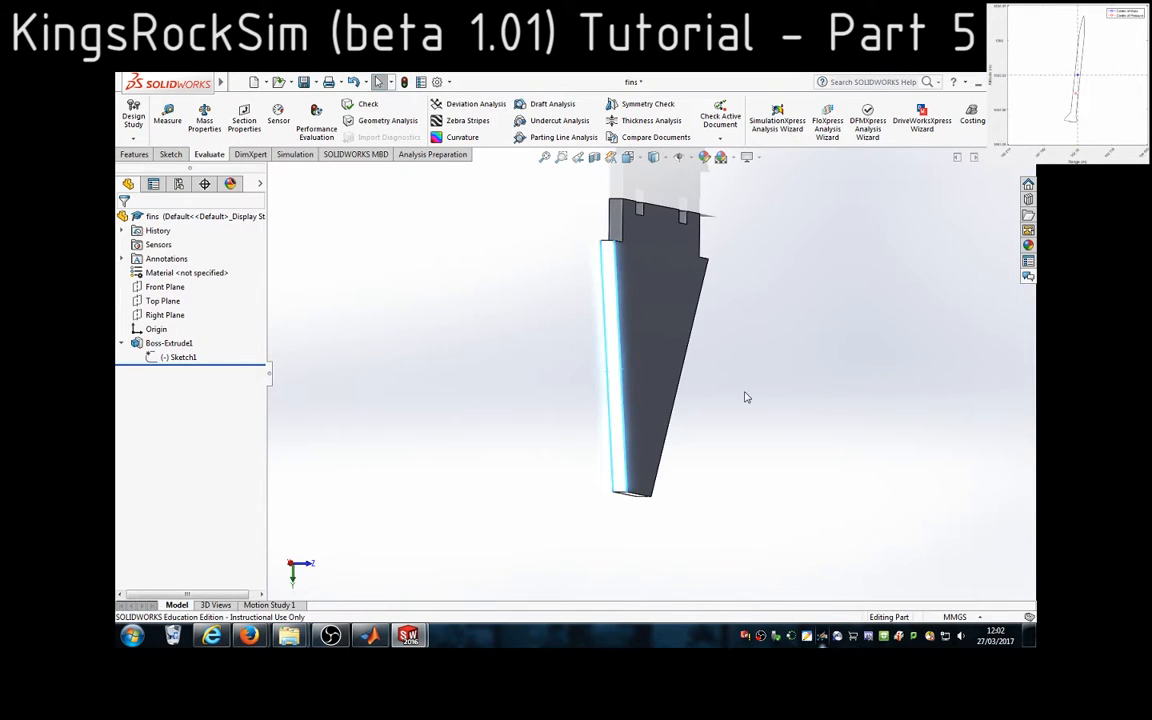
pyautogui.click(747, 395)
pyautogui.moveTo(757, 380); pyautogui.dragTo(691, 372, button='middle')
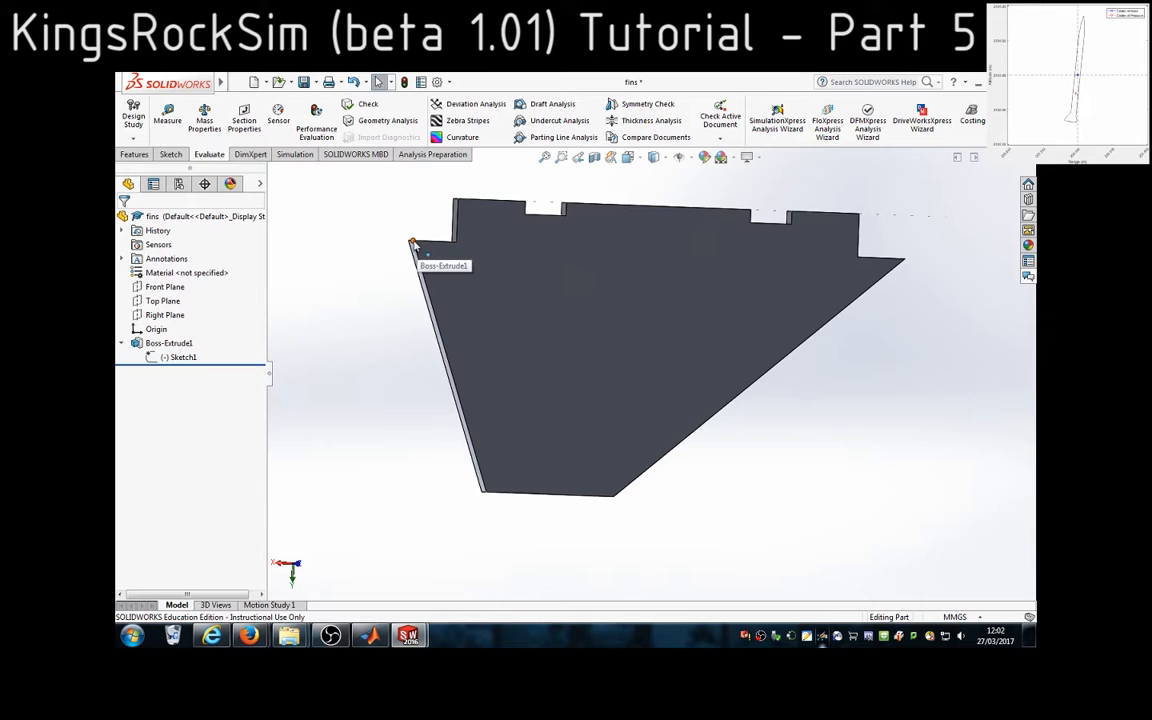
pyautogui.click(411, 242)
pyautogui.keyDown('ctrl'); pyautogui.click(905, 261); pyautogui.keyUp('ctrl')
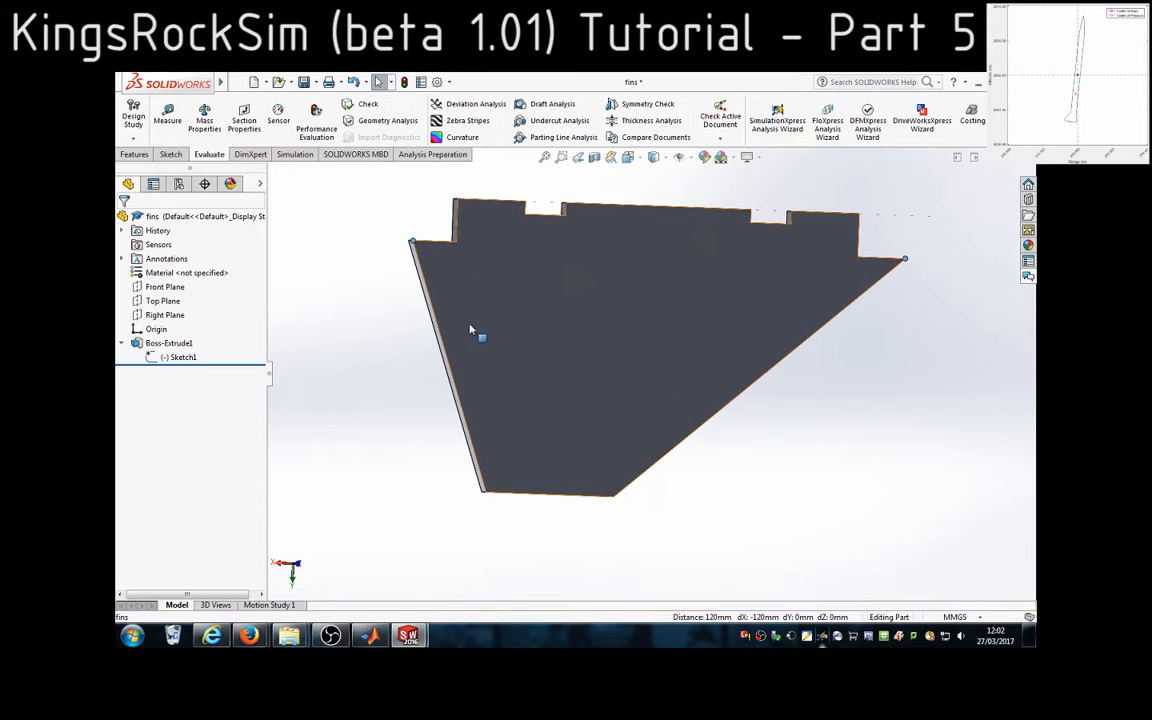
pyautogui.click(208, 121)
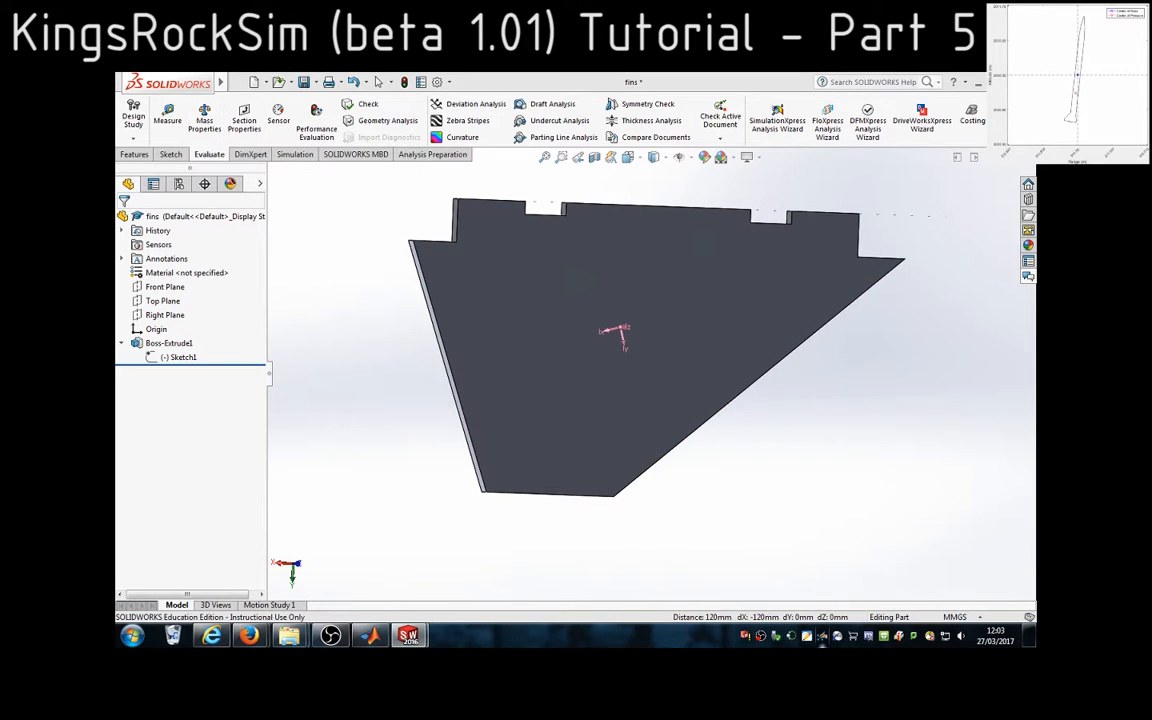
pyautogui.click(167, 118)
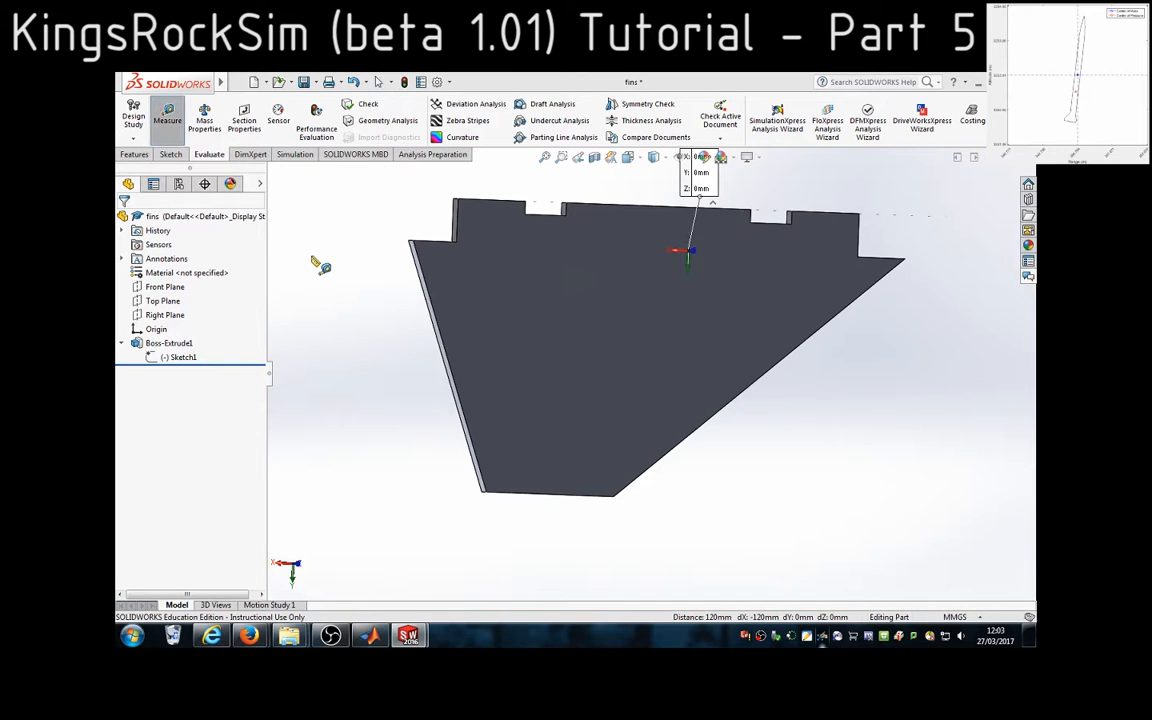
pyautogui.click(412, 243)
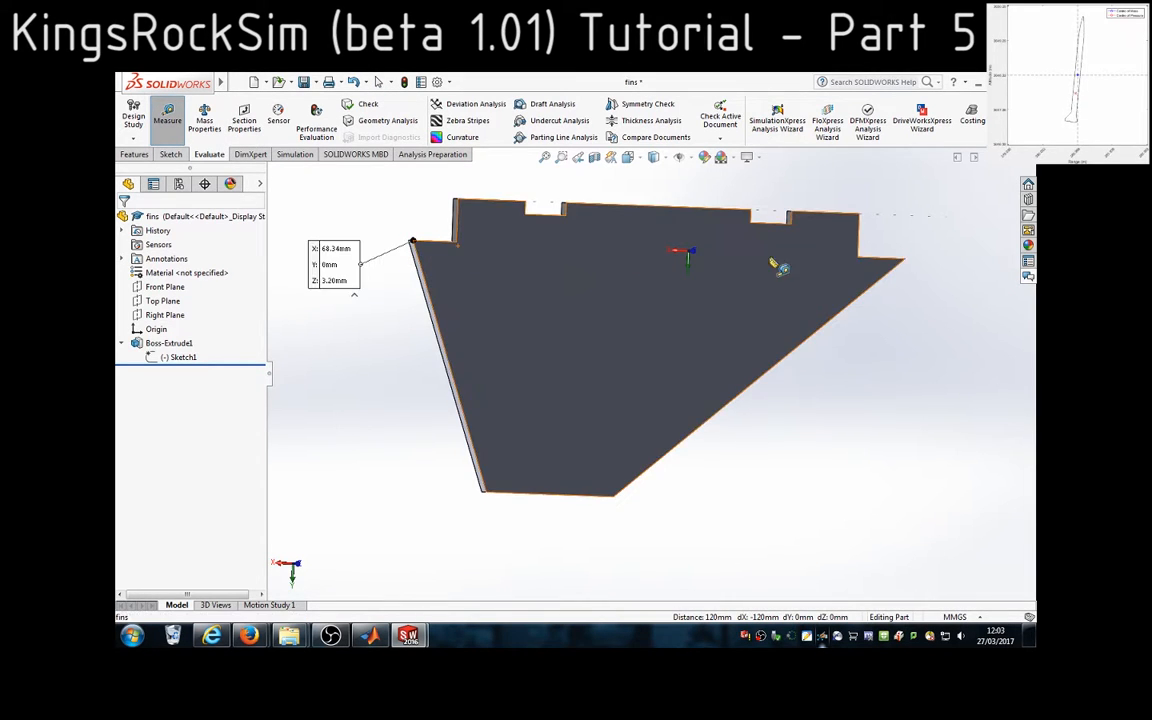
pyautogui.click(904, 261)
pyautogui.scroll(1, 781, 300)
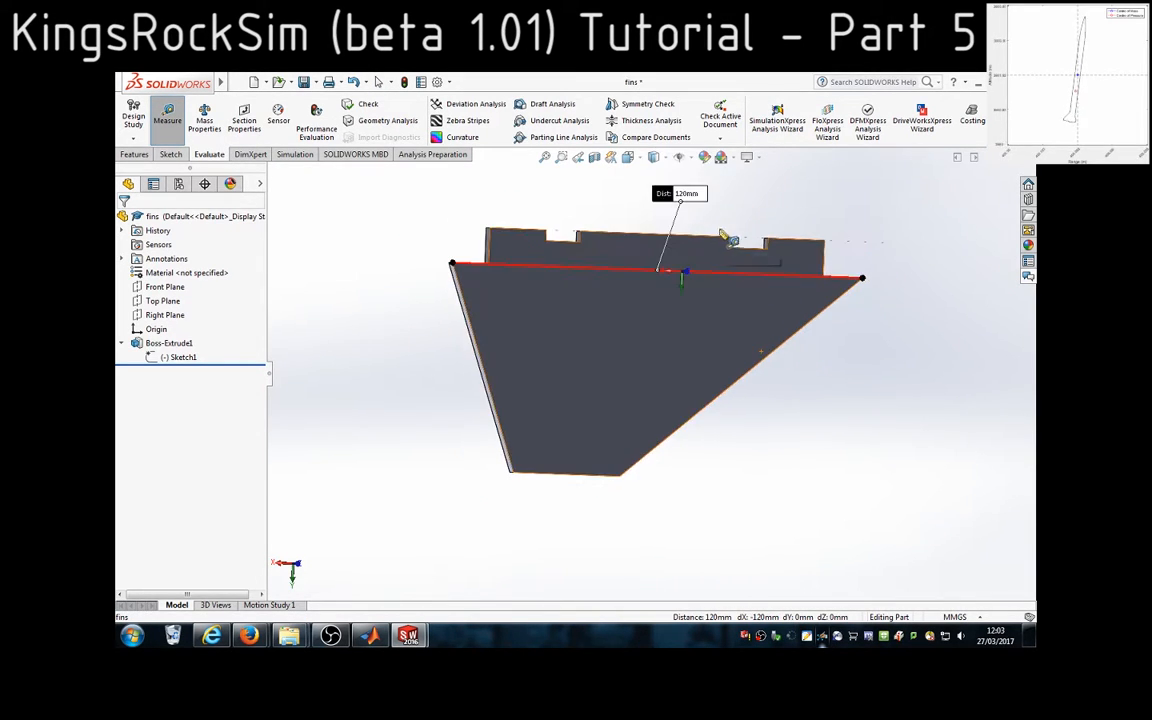
# Return to MATLAB and enter 120 as the fin root chord
pyautogui.click(369, 636)
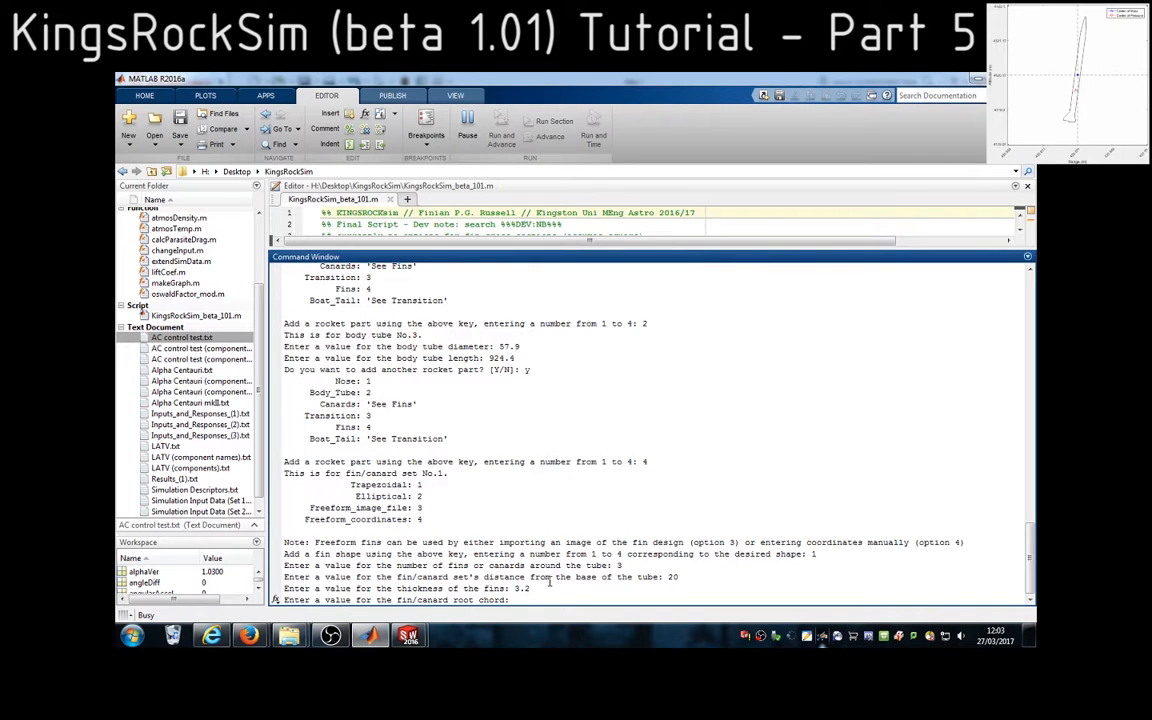
pyautogui.write('120')
pyautogui.press('Return')
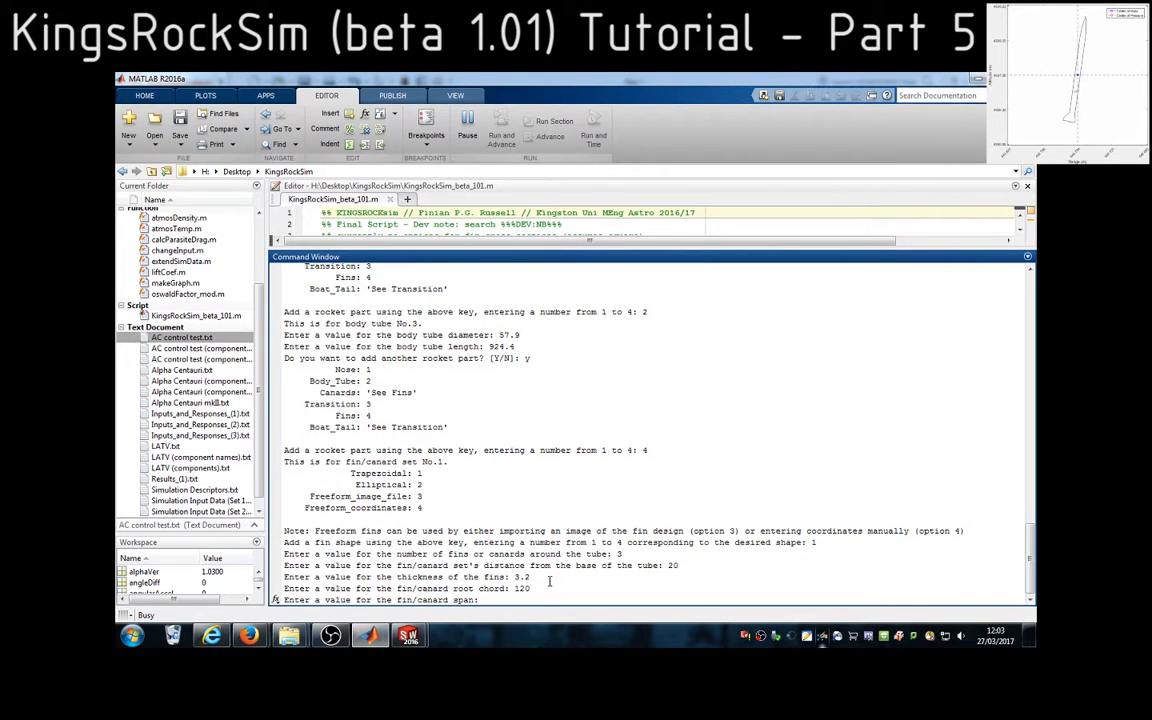
# Switch to SolidWorks and measure the fin's span from the short root edge beside the tab to the tip edge
pyautogui.click(408, 636)
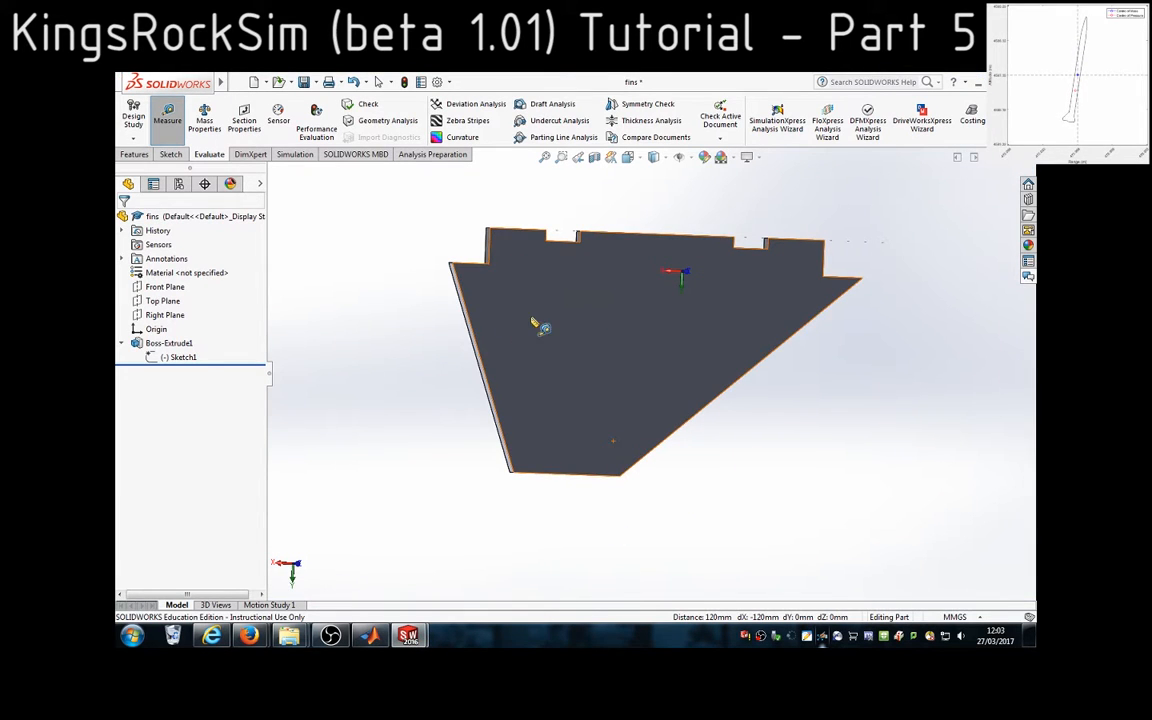
pyautogui.click(430, 260)
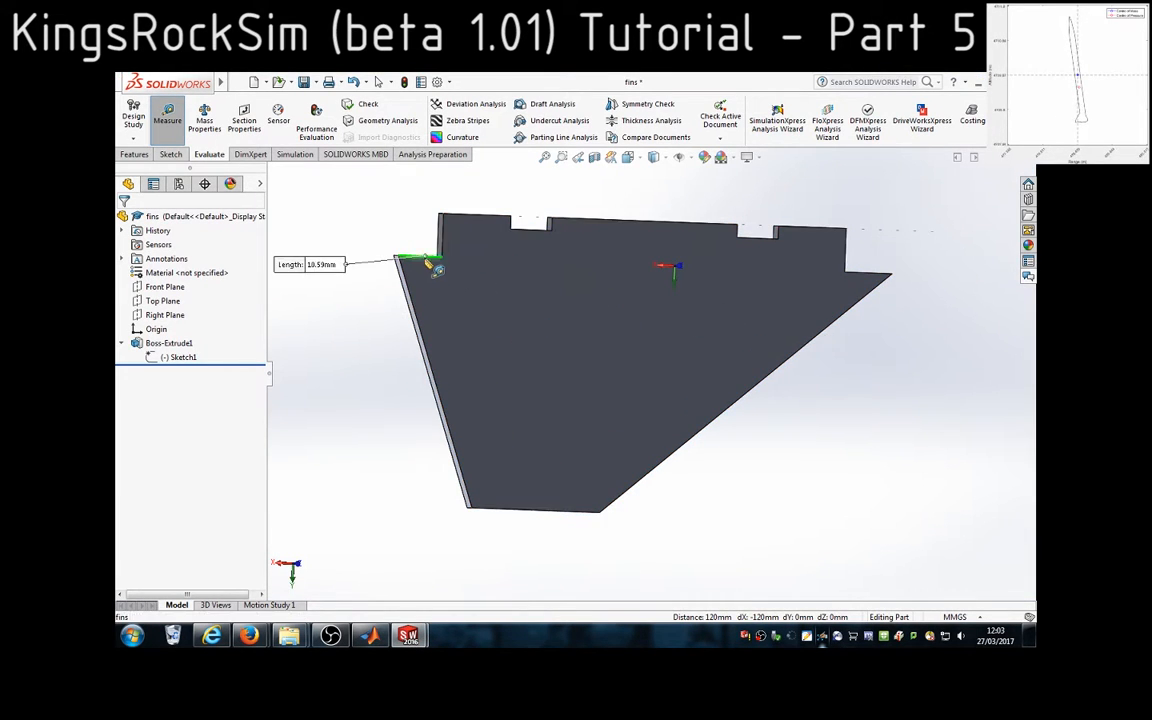
pyautogui.click(468, 511)
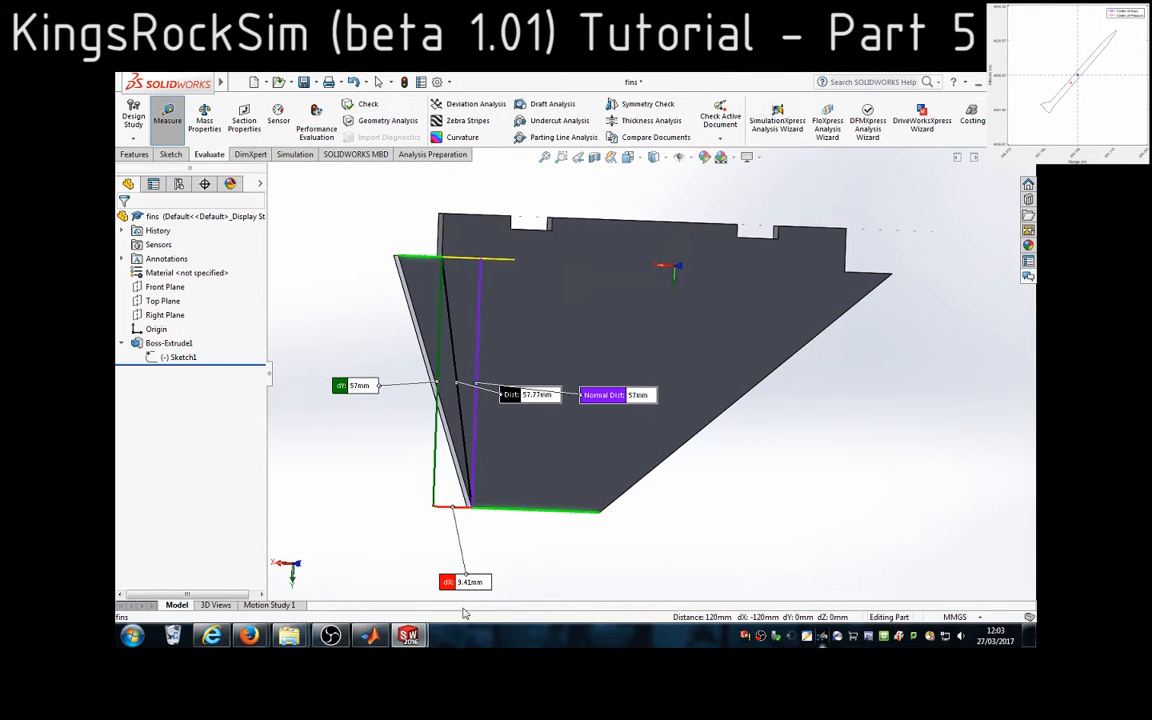
# Return to MATLAB, enter 57 as the fin span and highlight the sweep distance prompt
pyautogui.click(371, 636)
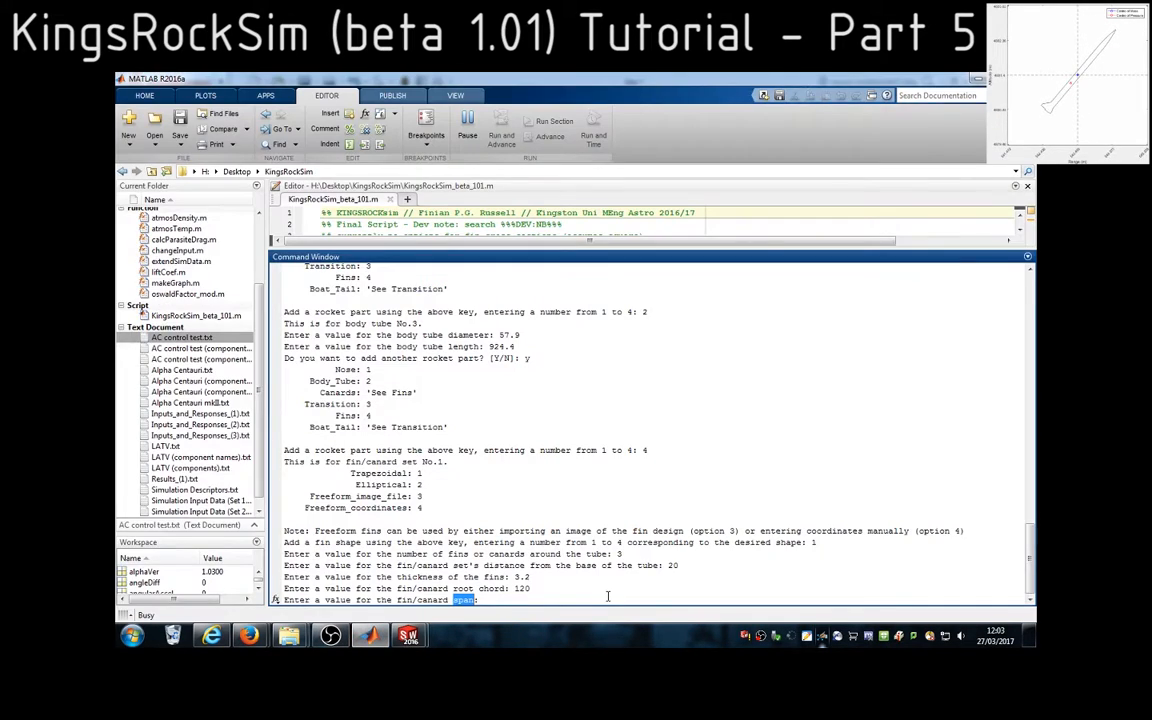
pyautogui.write('57')
pyautogui.press('Return')
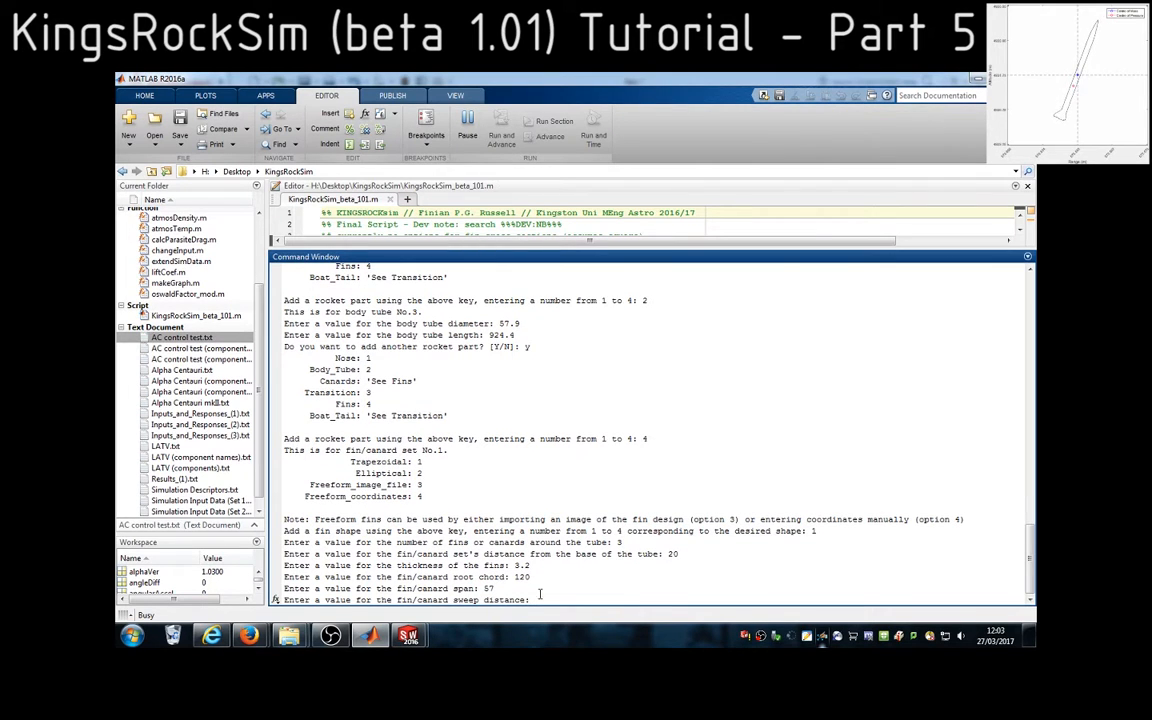
pyautogui.moveTo(453, 599); pyautogui.dragTo(527, 599)
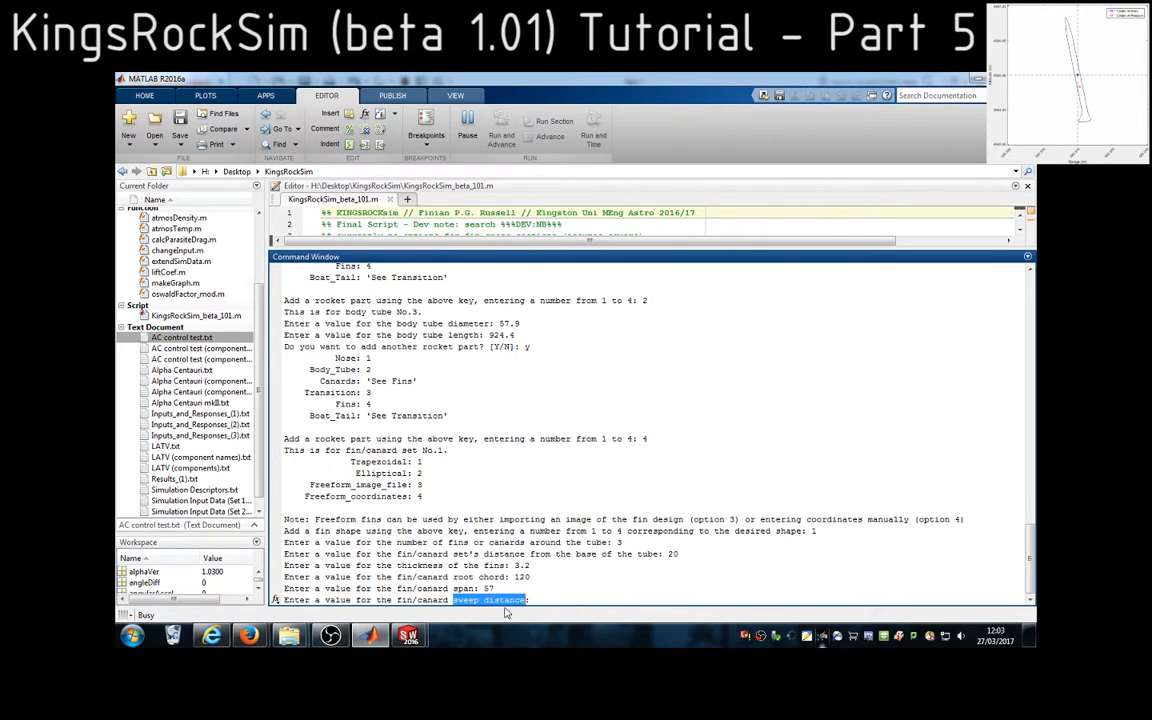
# Switch to SolidWorks, clear the previous measurement and measure the length of the fin's longer slanted edge
pyautogui.click(409, 637)
pyautogui.click(499, 604)
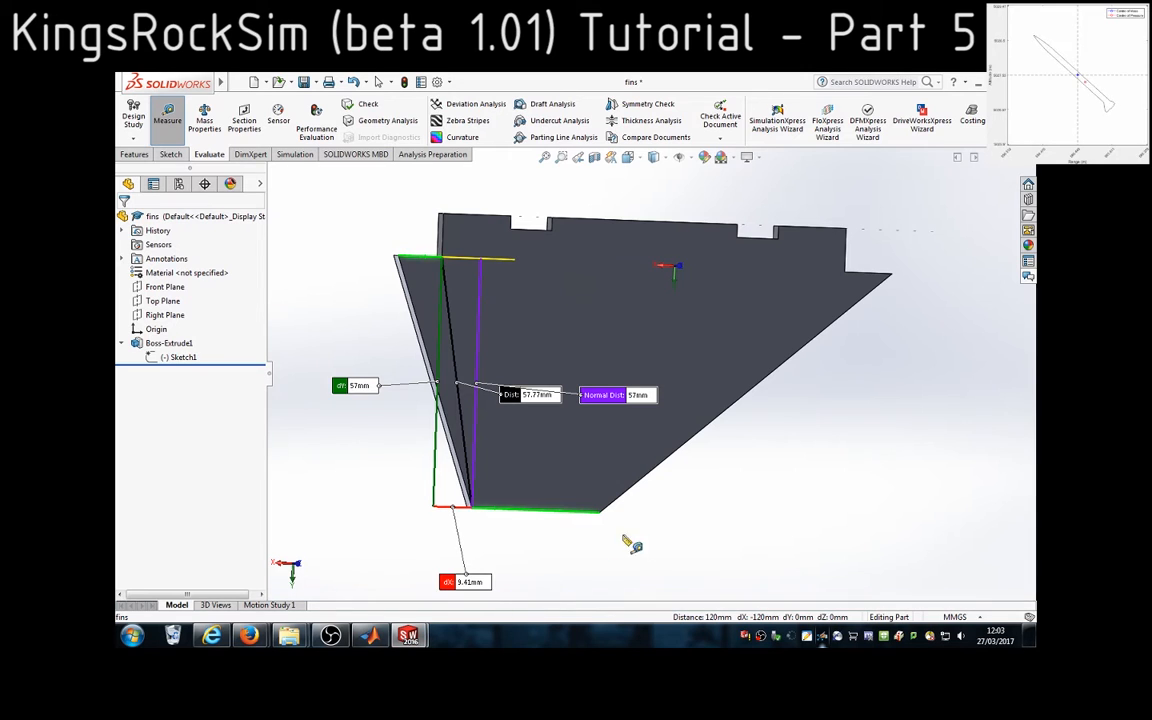
pyautogui.press('Escape')
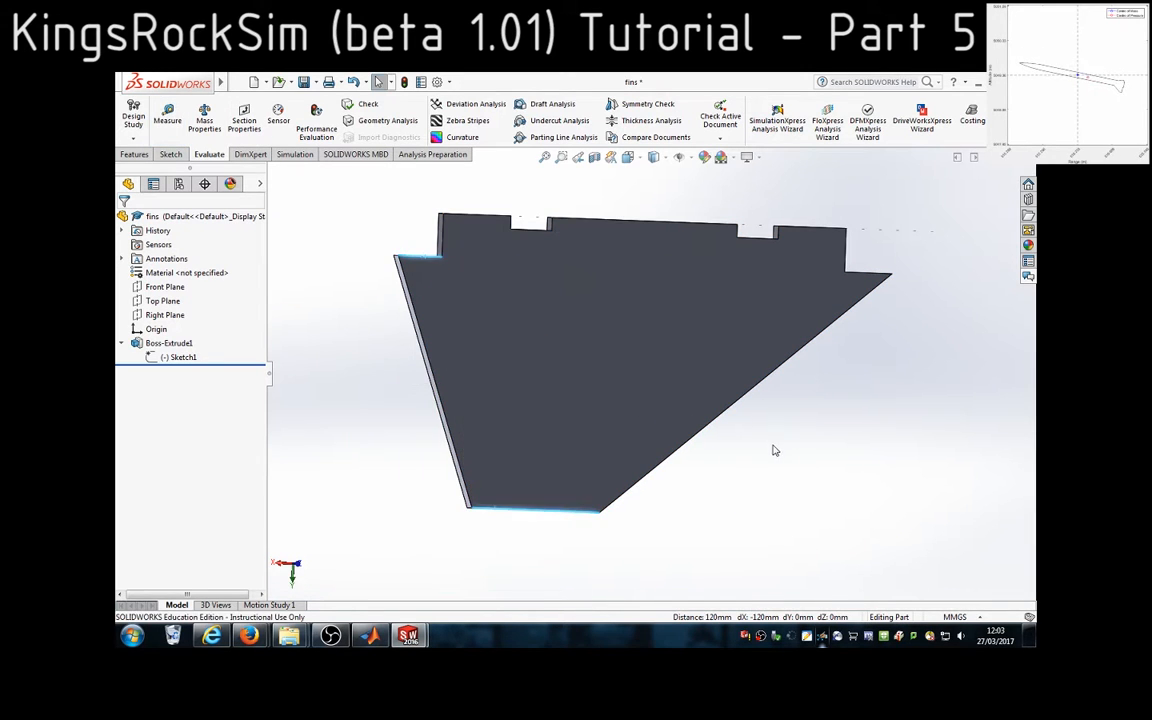
pyautogui.moveTo(694, 548); pyautogui.dragTo(576, 420, button='middle')
pyautogui.scroll(-1, 668, 412)
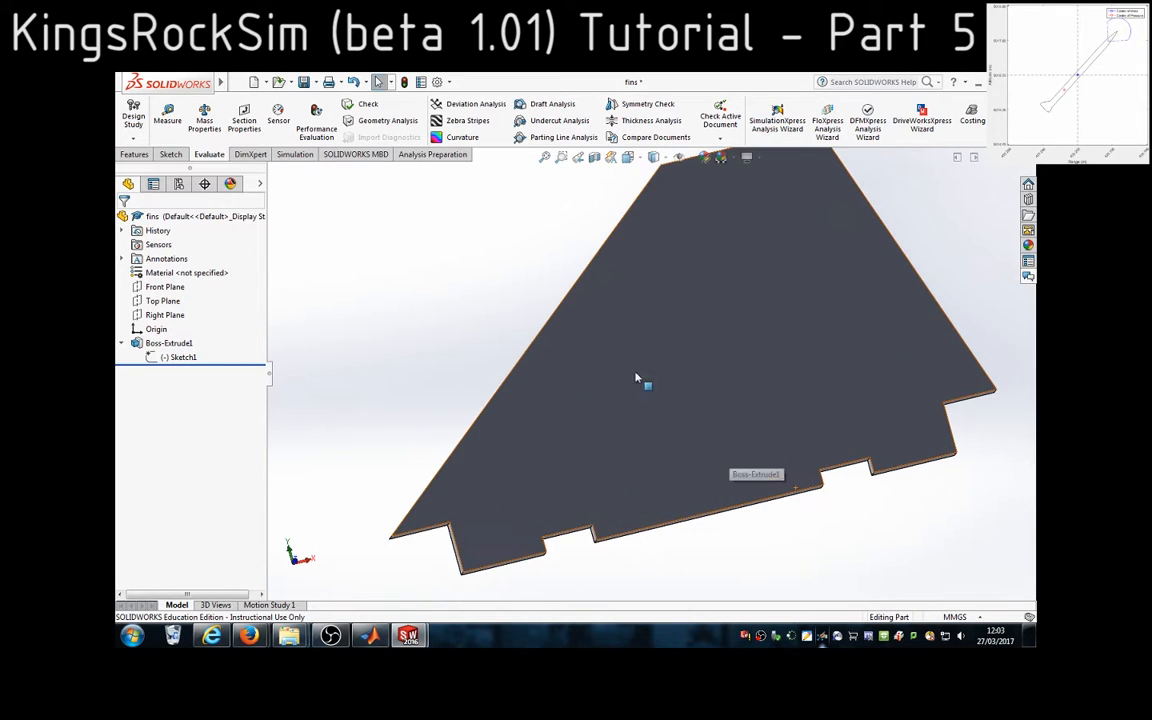
pyautogui.click(553, 318)
pyautogui.scroll(3, 652, 371)
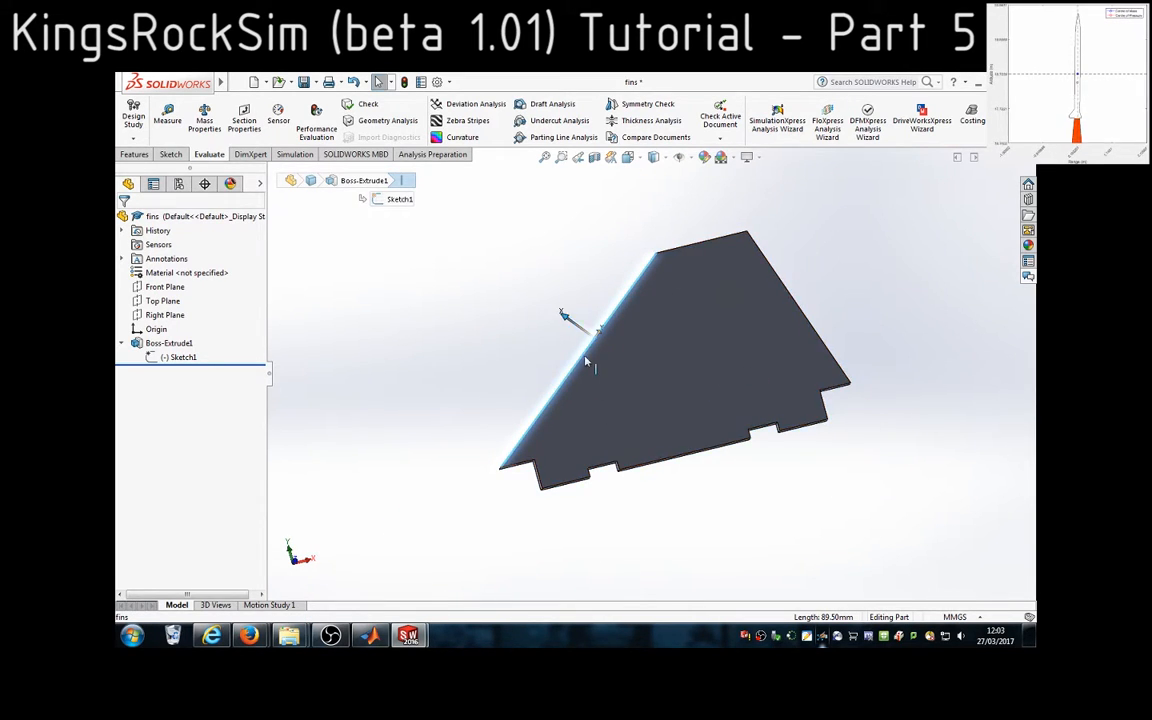
pyautogui.click(167, 115)
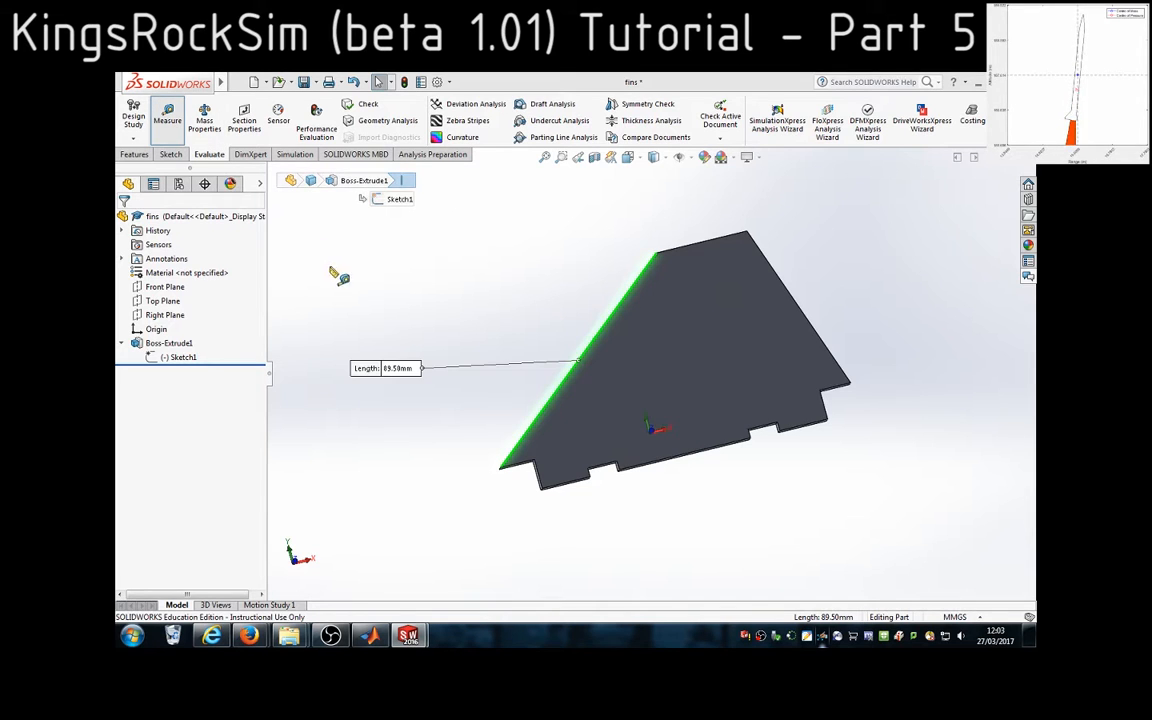
# Return to MATLAB, enter 89.5 as the fin sweep distance and highlight the tip chord prompt
pyautogui.click(370, 636)
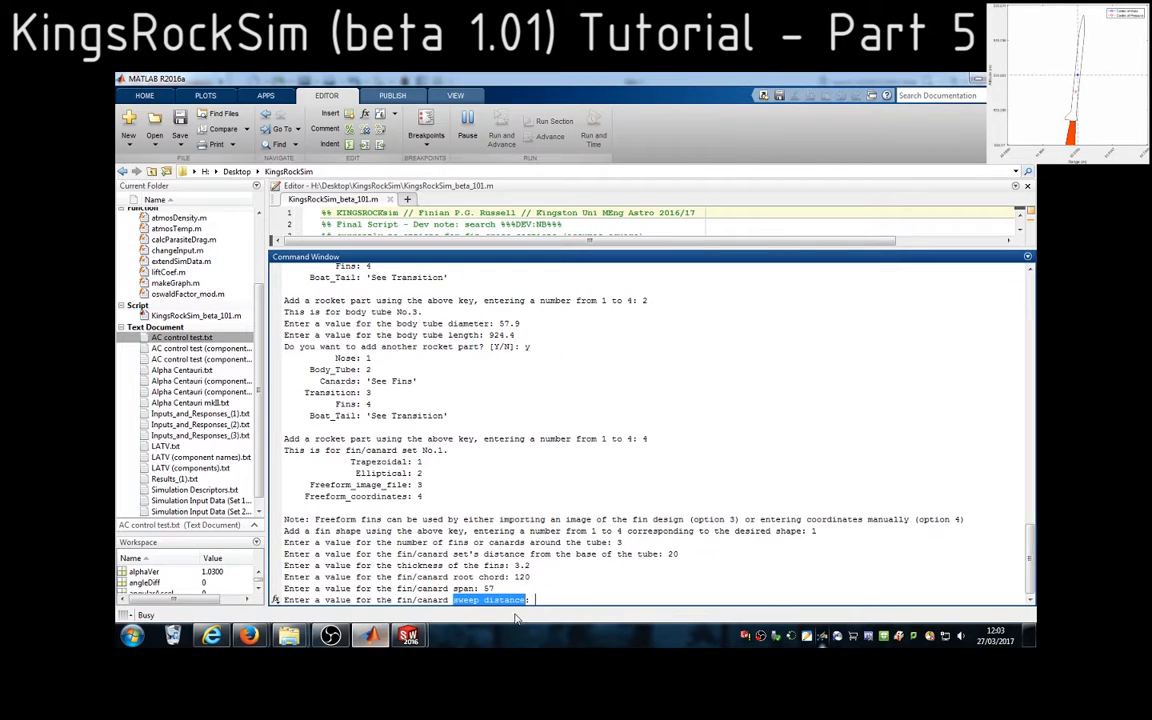
pyautogui.write('89')
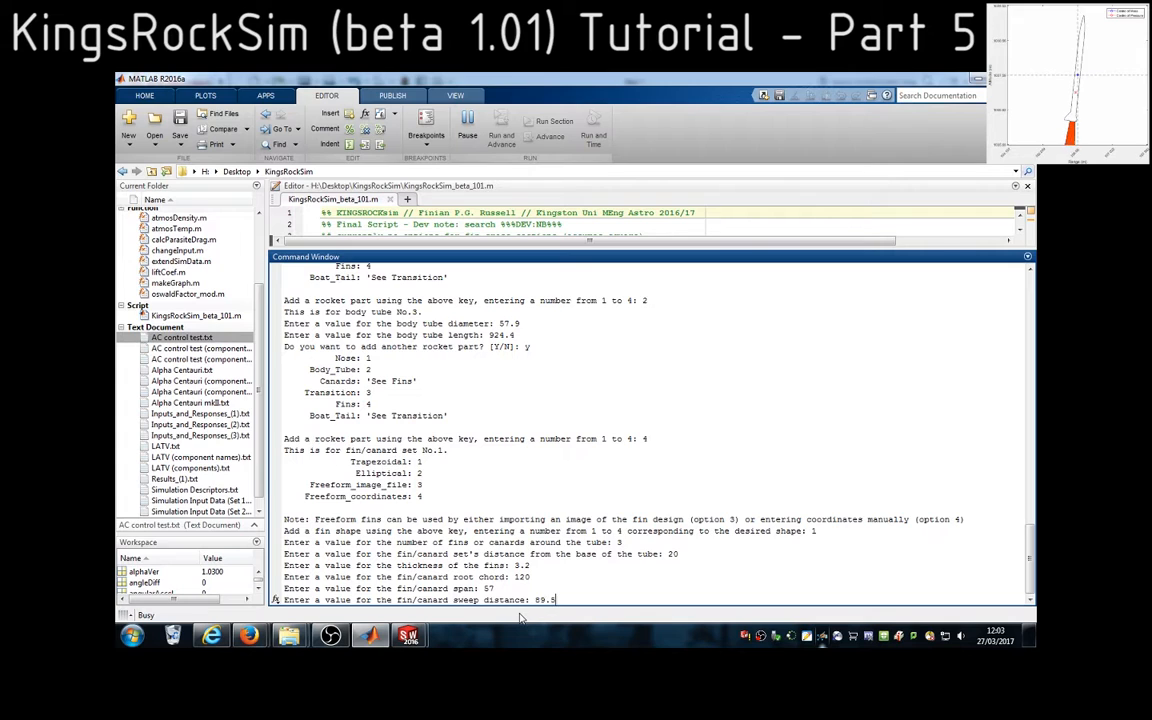
pyautogui.write('.5')
pyautogui.press('Return')
pyautogui.moveTo(502, 600); pyautogui.dragTo(463, 600)
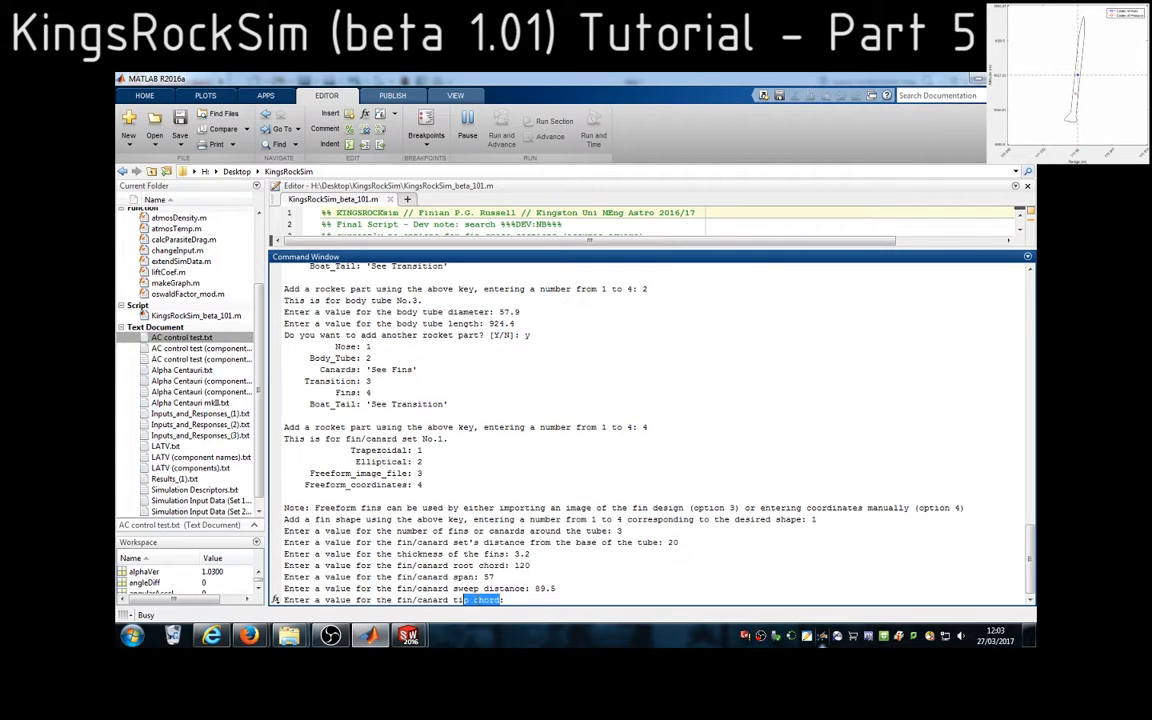
# Switch to SolidWorks, clear the slanted edge from the measurement and measure the length of the fin's tip edge
pyautogui.click(409, 636)
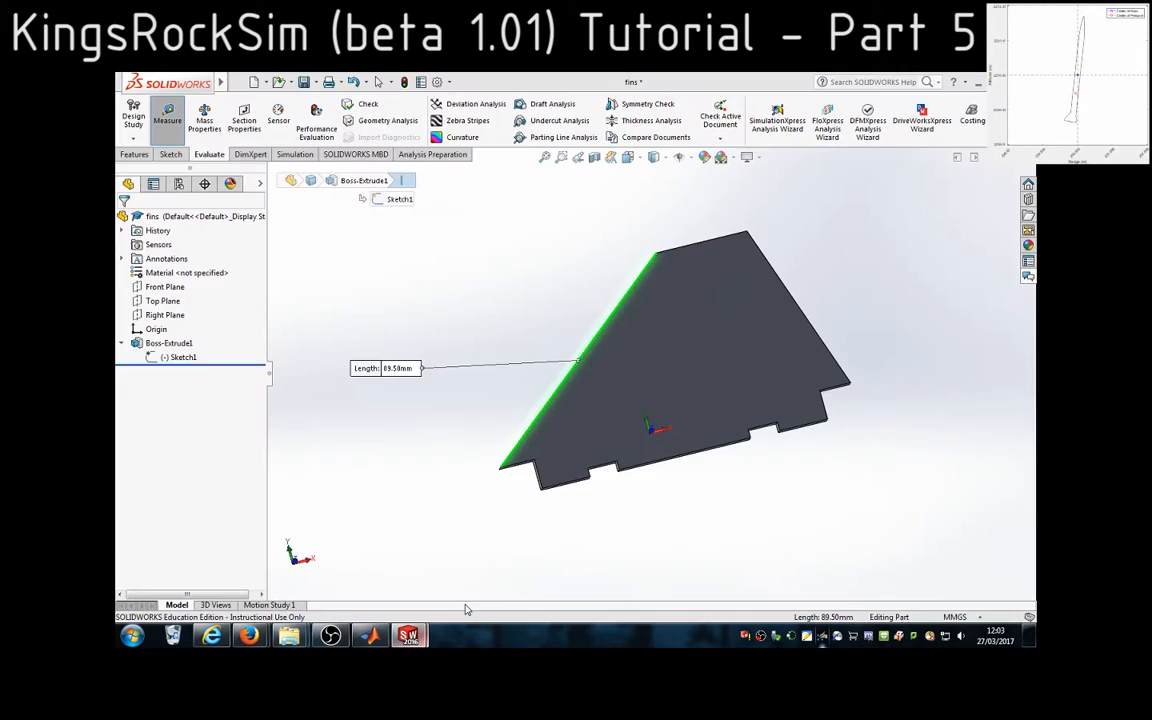
pyautogui.click(714, 241)
pyautogui.click(547, 267)
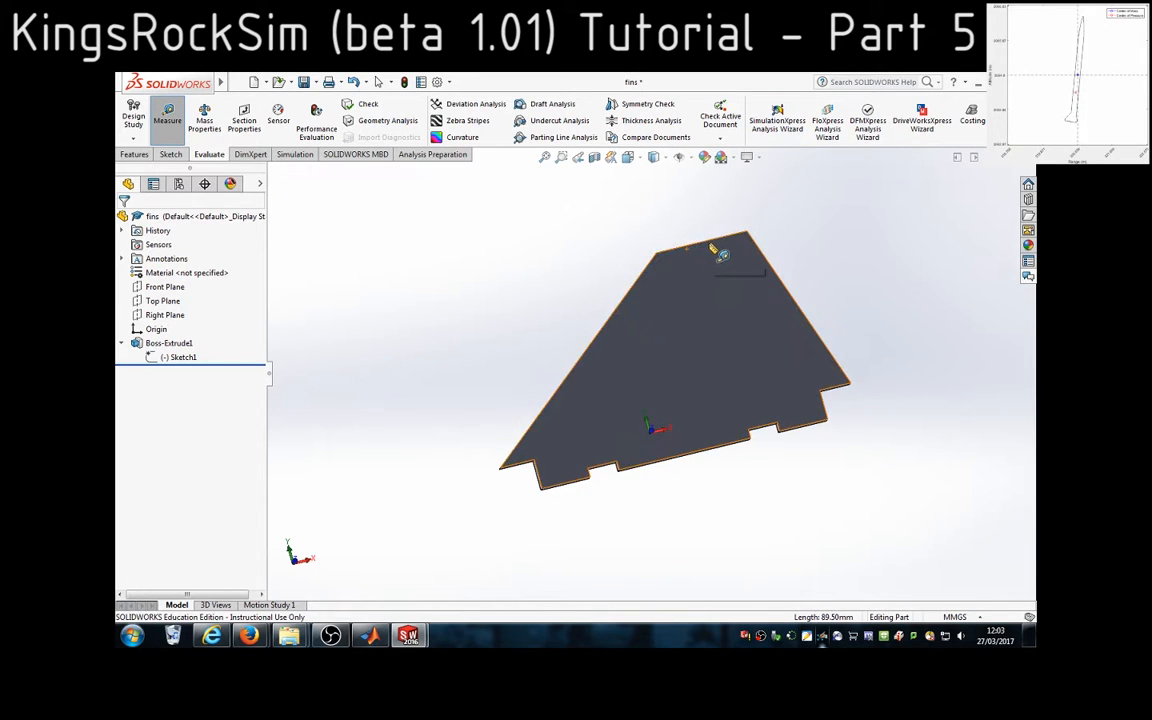
pyautogui.click(712, 241)
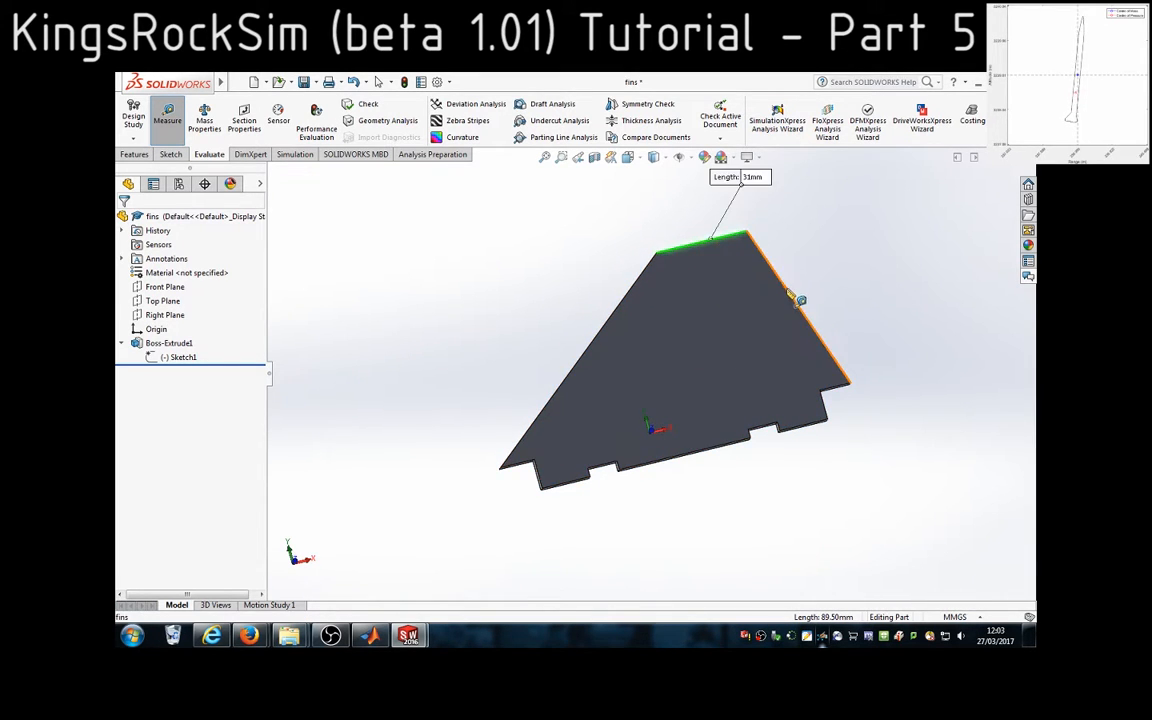
# Return to MATLAB, enter 31 as the fin tip chord and highlight the mid-chord line length prompt
pyautogui.click(370, 636)
pyautogui.write('31')
pyautogui.press('Return')
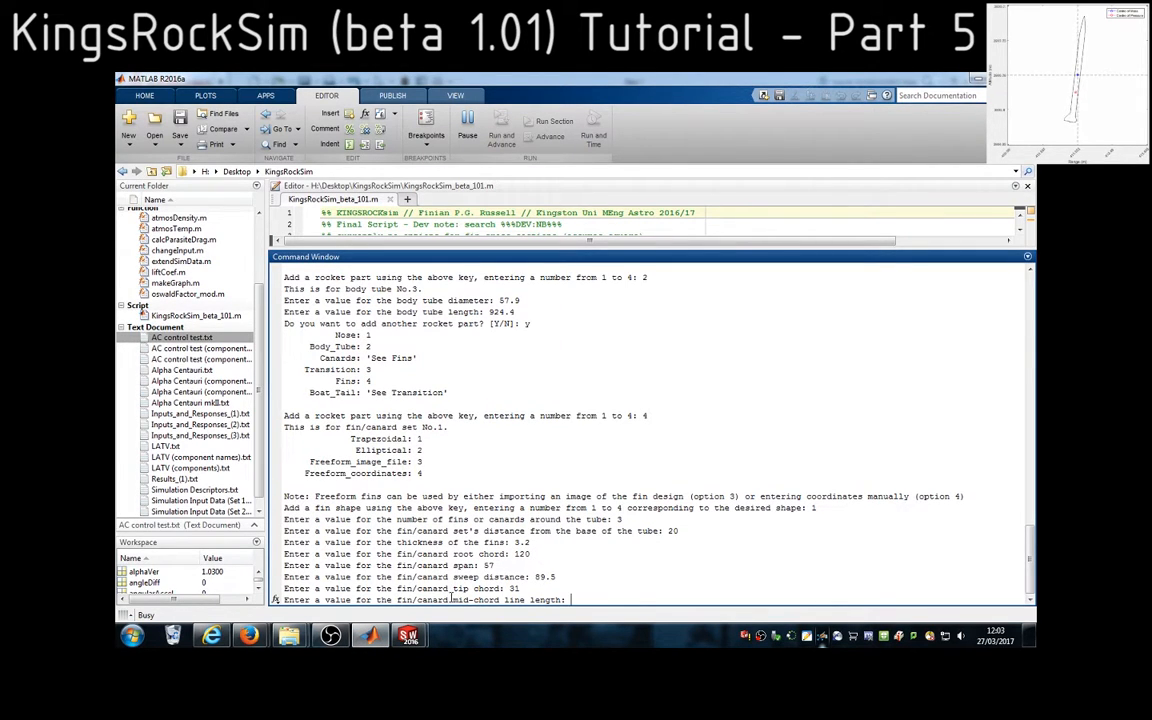
pyautogui.moveTo(495, 600); pyautogui.dragTo(550, 600)
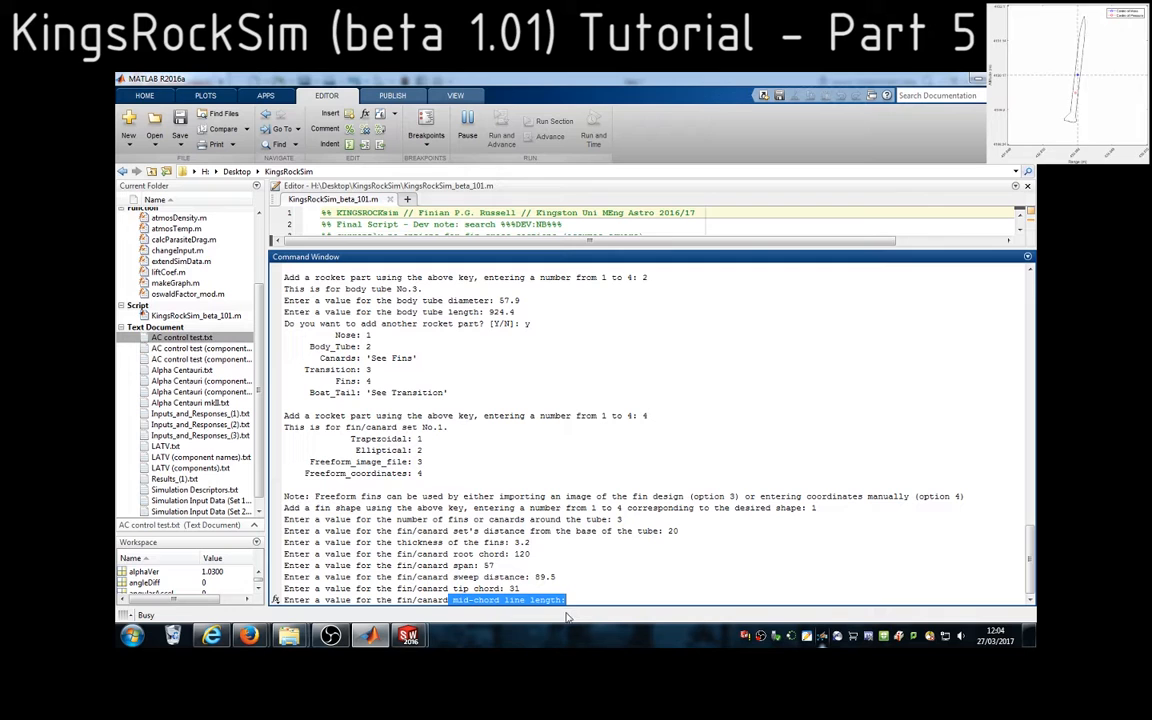
# Switch to SolidWorks, end the measurement and open the fin's base sketch for editing
pyautogui.click(408, 636)
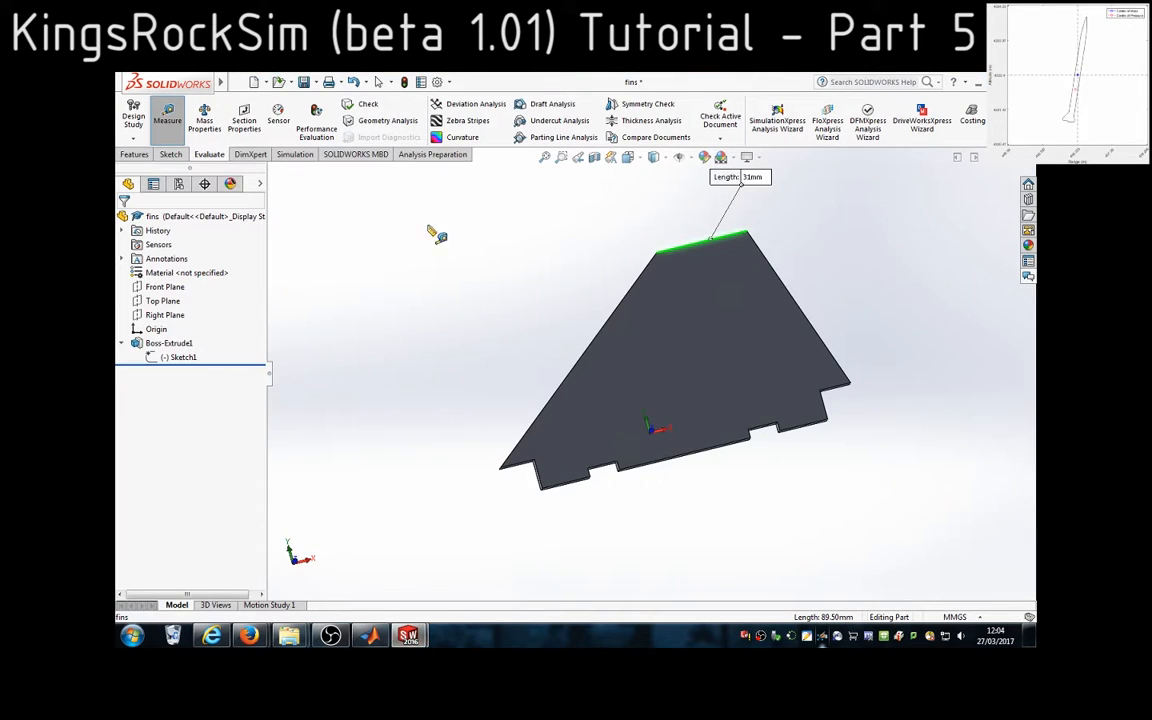
pyautogui.click(166, 138)
pyautogui.doubleClick(176, 360)
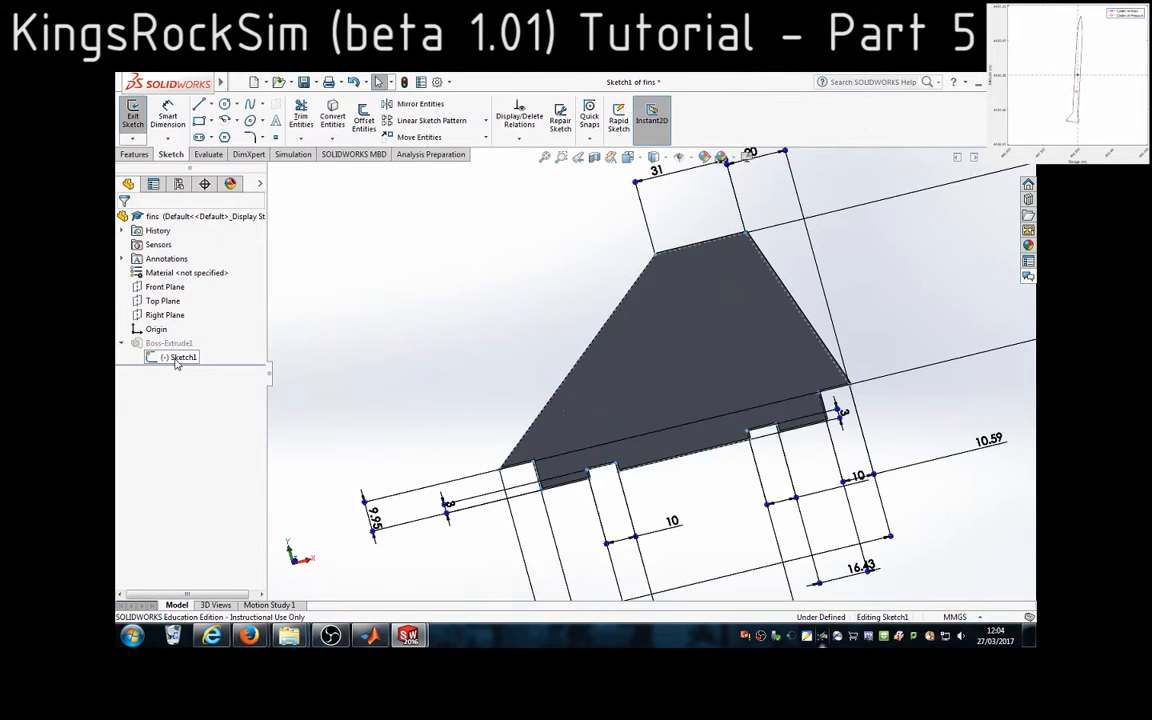
pyautogui.scroll(2, 861, 392)
pyautogui.scroll(-3, 858, 390)
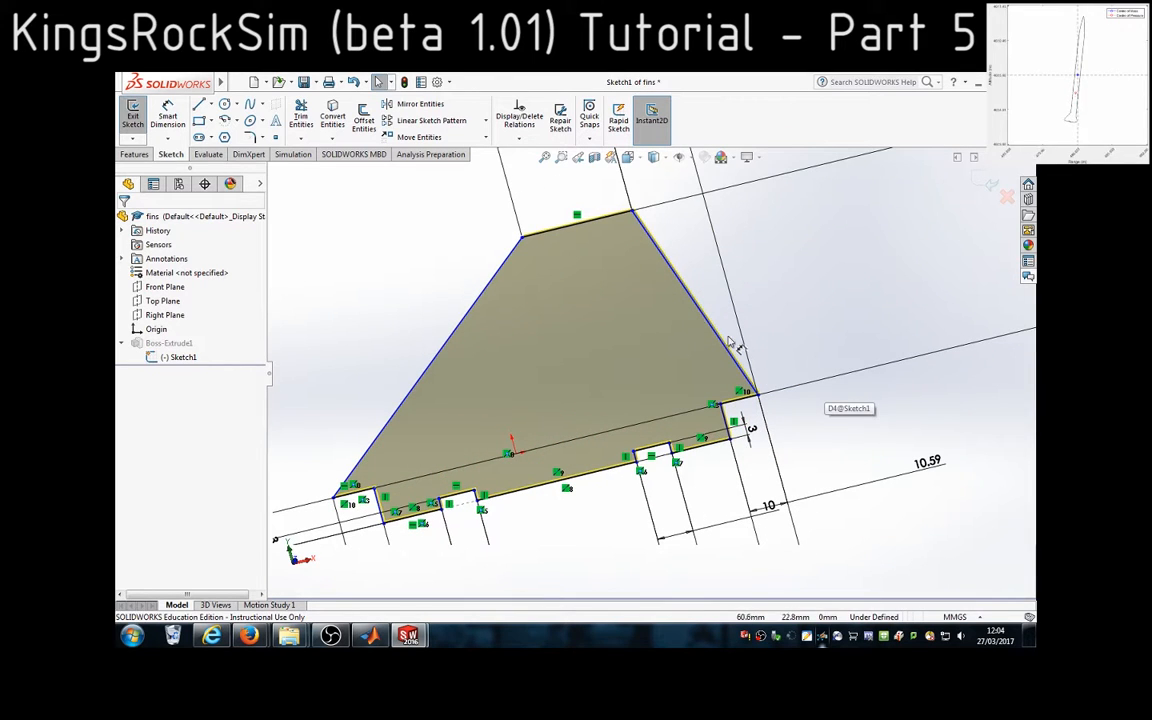
pyautogui.click(210, 104)
pyautogui.click(208, 137)
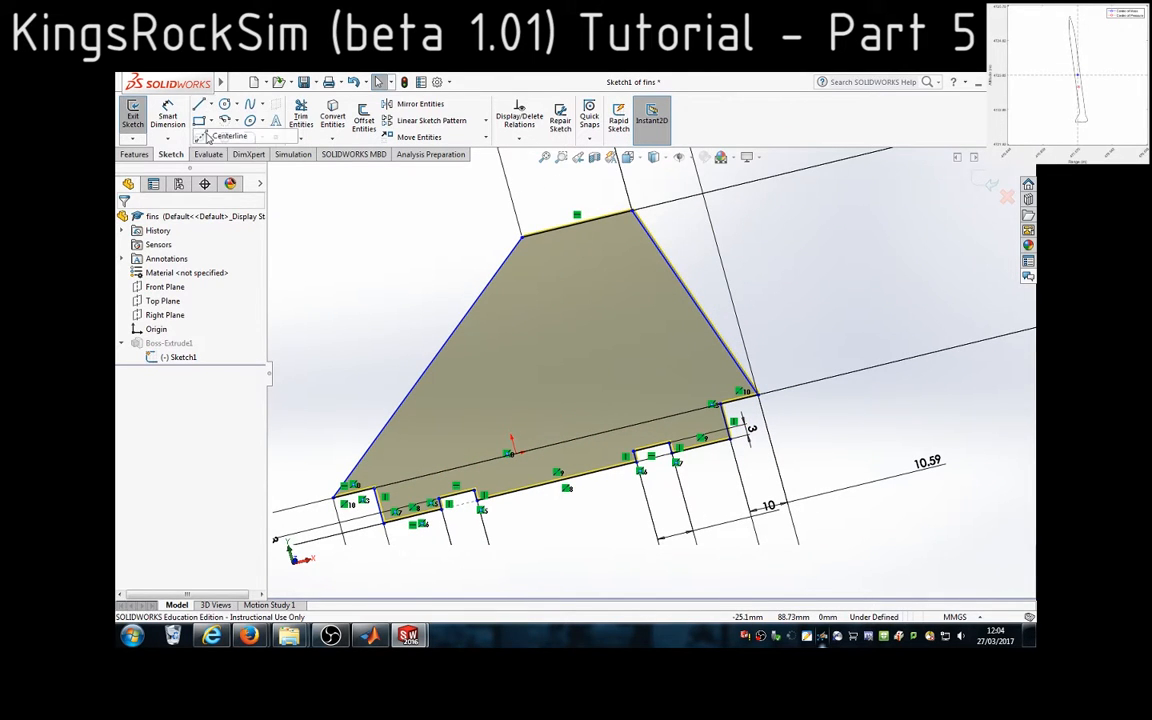
pyautogui.click(577, 223)
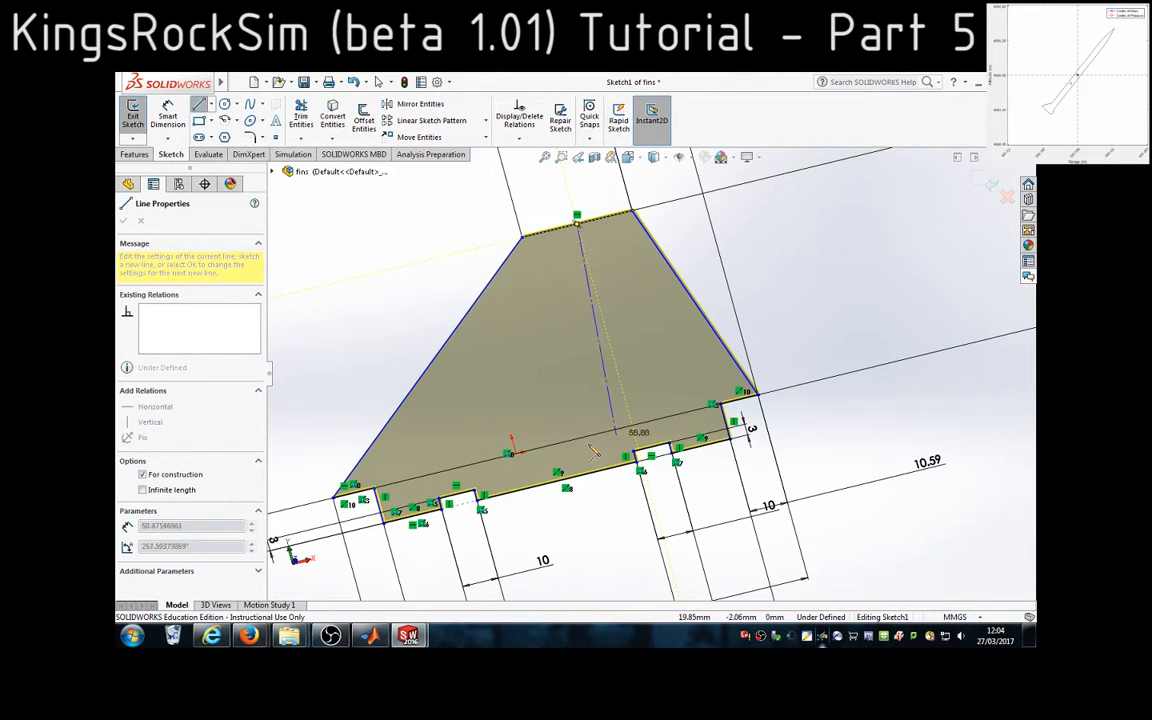
pyautogui.press('Escape')
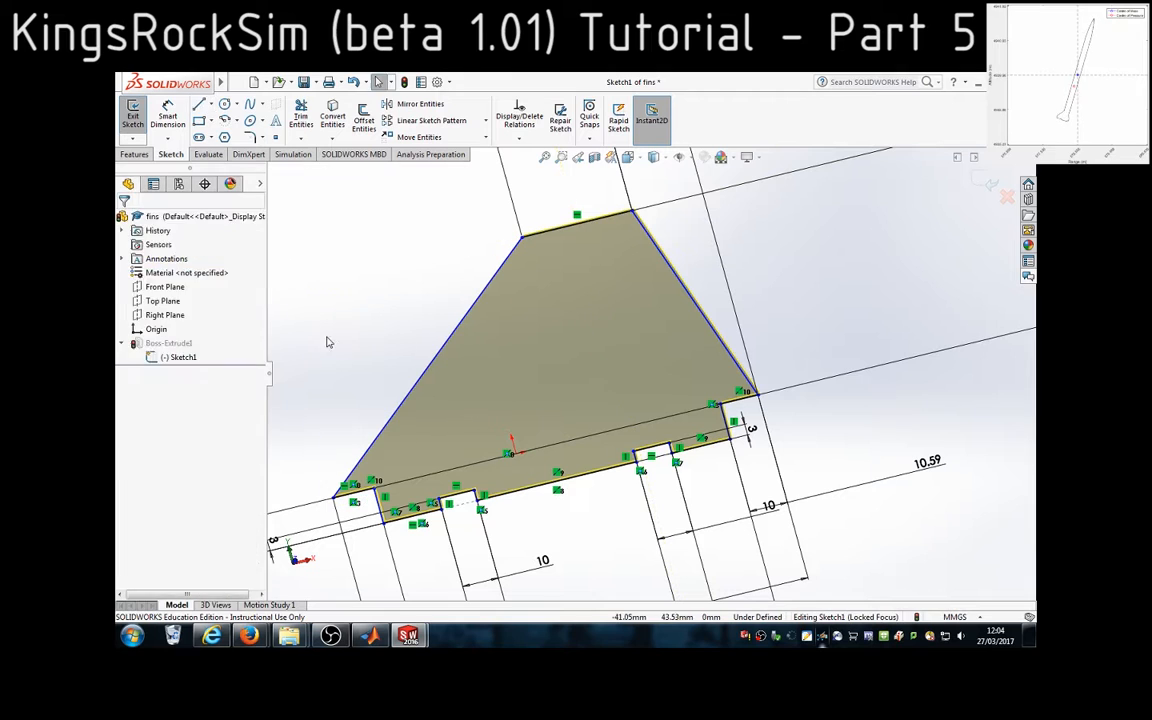
# Sketch a line along the fin's root chord, joining its two outer root corners
pyautogui.click(333, 497)
pyautogui.click(758, 394)
pyautogui.click(577, 223)
pyautogui.press('Escape')
pyautogui.press('Escape')
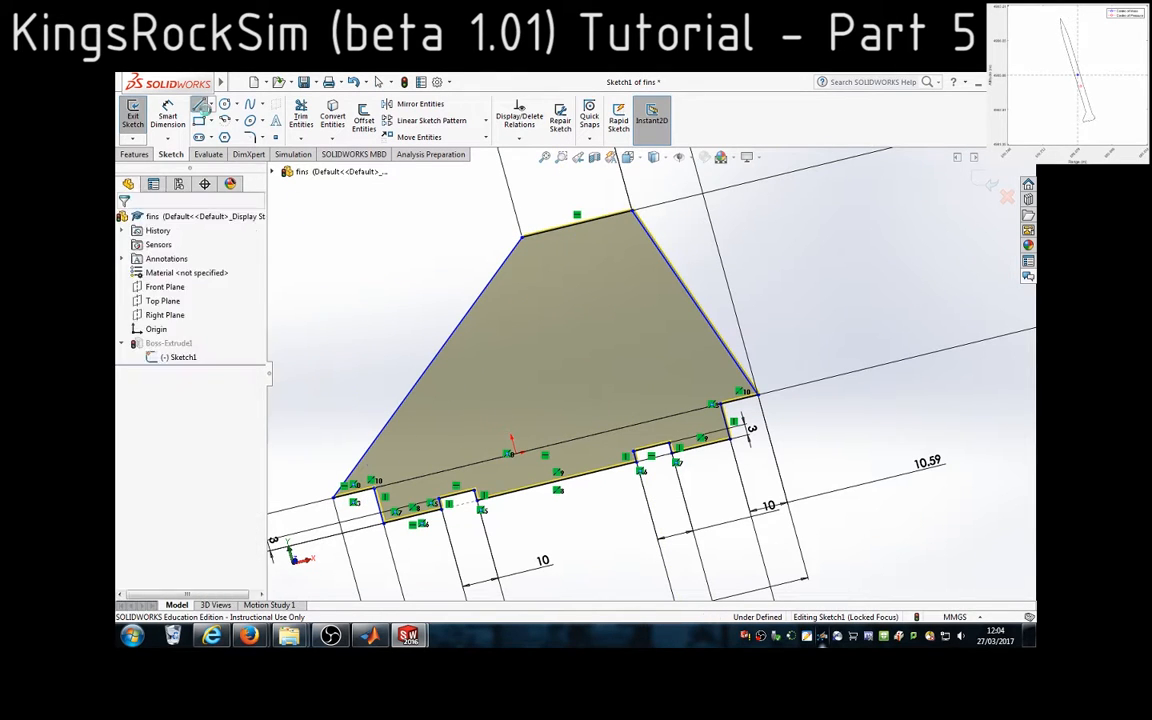
# Sketch a centerline from the midpoint of the root chord line to the midpoint of the fin's tip edge
pyautogui.click(545, 448)
pyautogui.press('l')
pyautogui.click(545, 448)
pyautogui.click(577, 226)
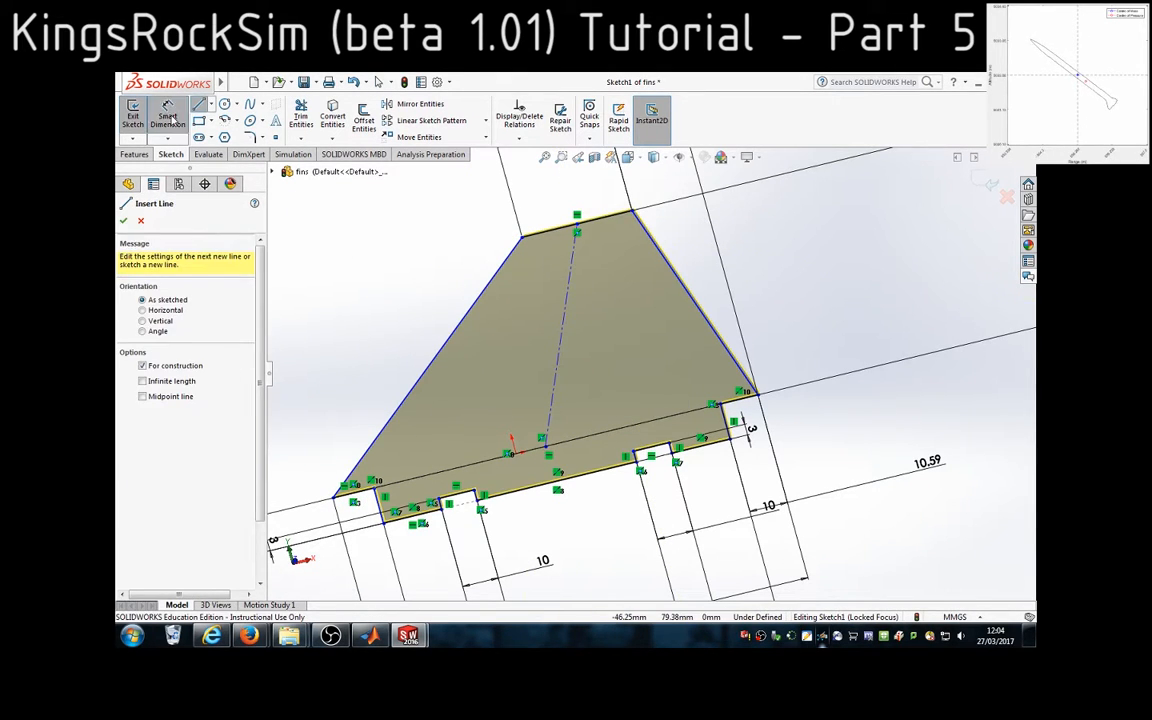
# Dimension the length of the mid-chord centerline, placing it beside the line as a driven dimension
pyautogui.press('Escape')
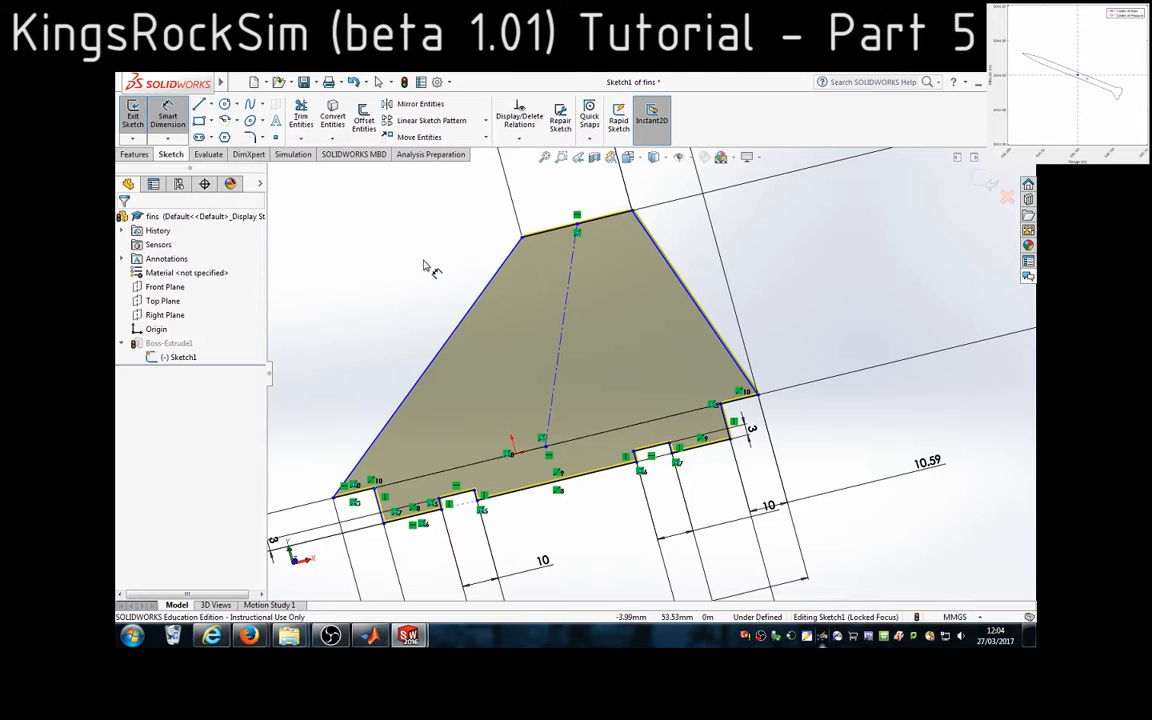
pyautogui.click(578, 318)
pyautogui.click(590, 324)
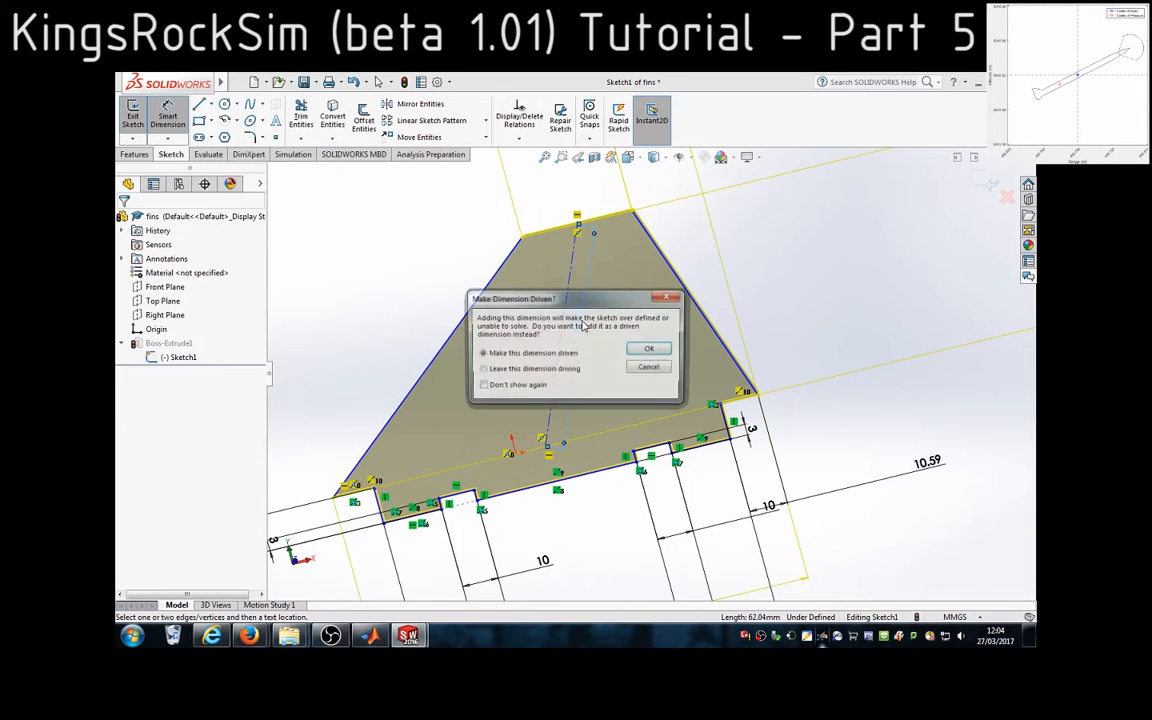
pyautogui.click(640, 350)
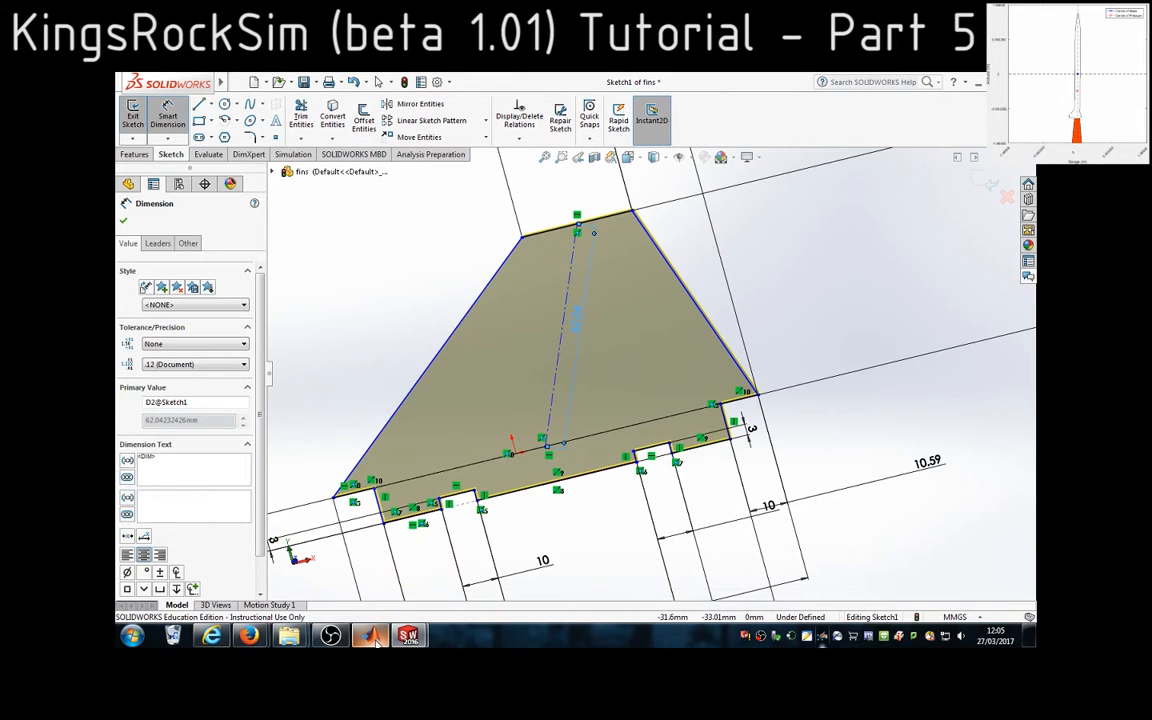
# Return to MATLAB and enter 62.04 as the fin mid-chord line length
pyautogui.hotkey('alt', 'Tab')
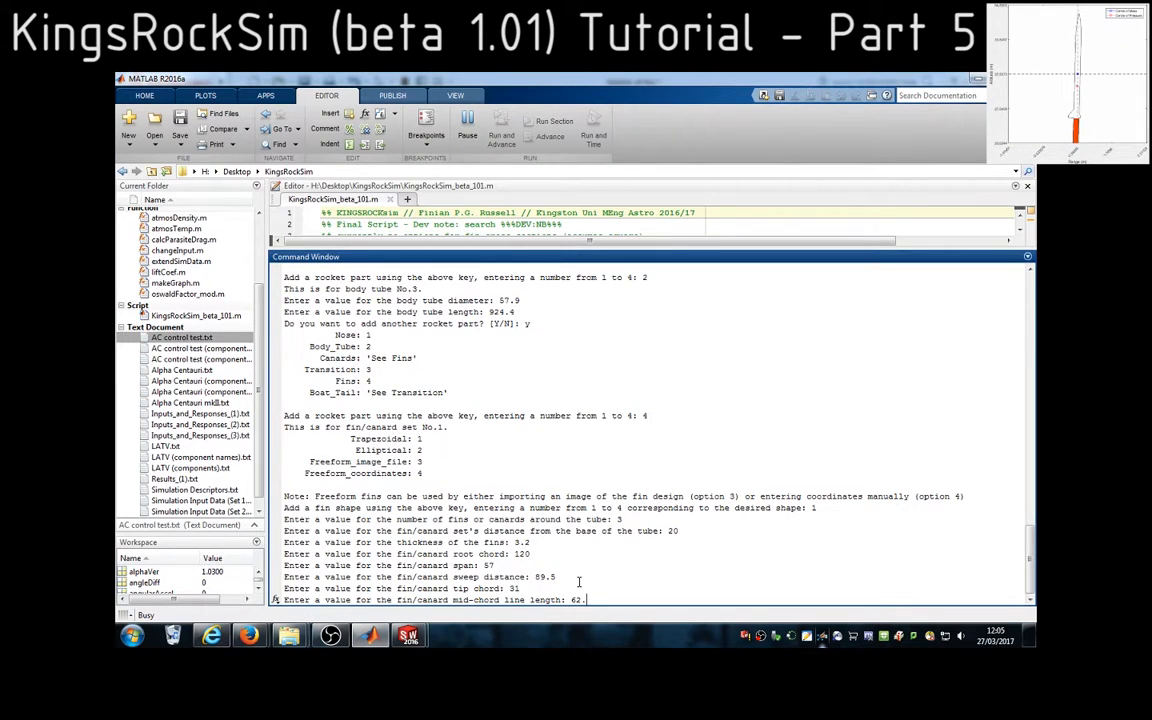
pyautogui.write('62.04')
pyautogui.press('Return')
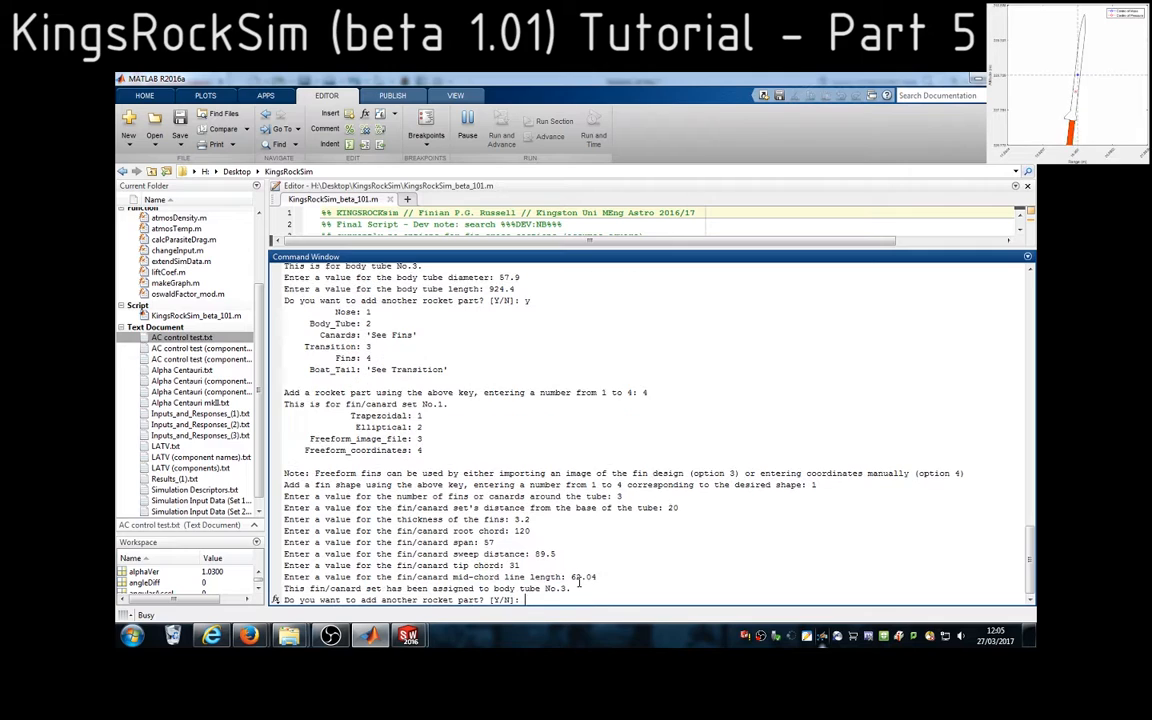
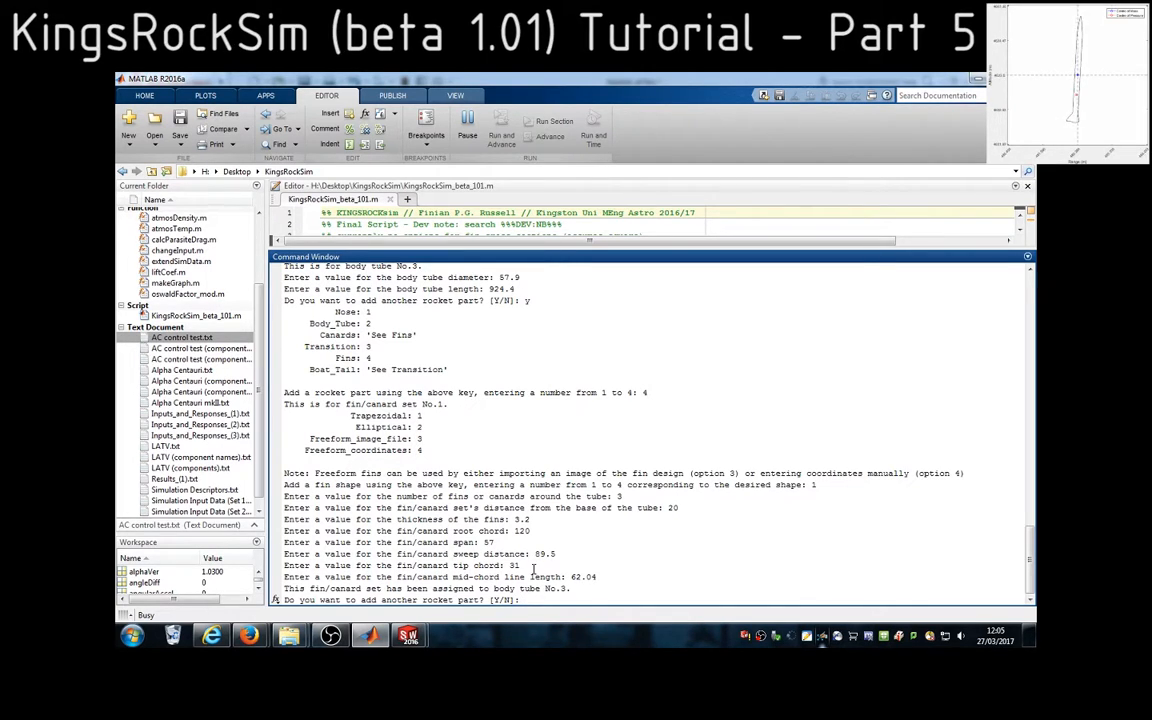
# Confirm adding another rocket part and choose part type 3, Transition, to describe the boat tail
pyautogui.press('Return')
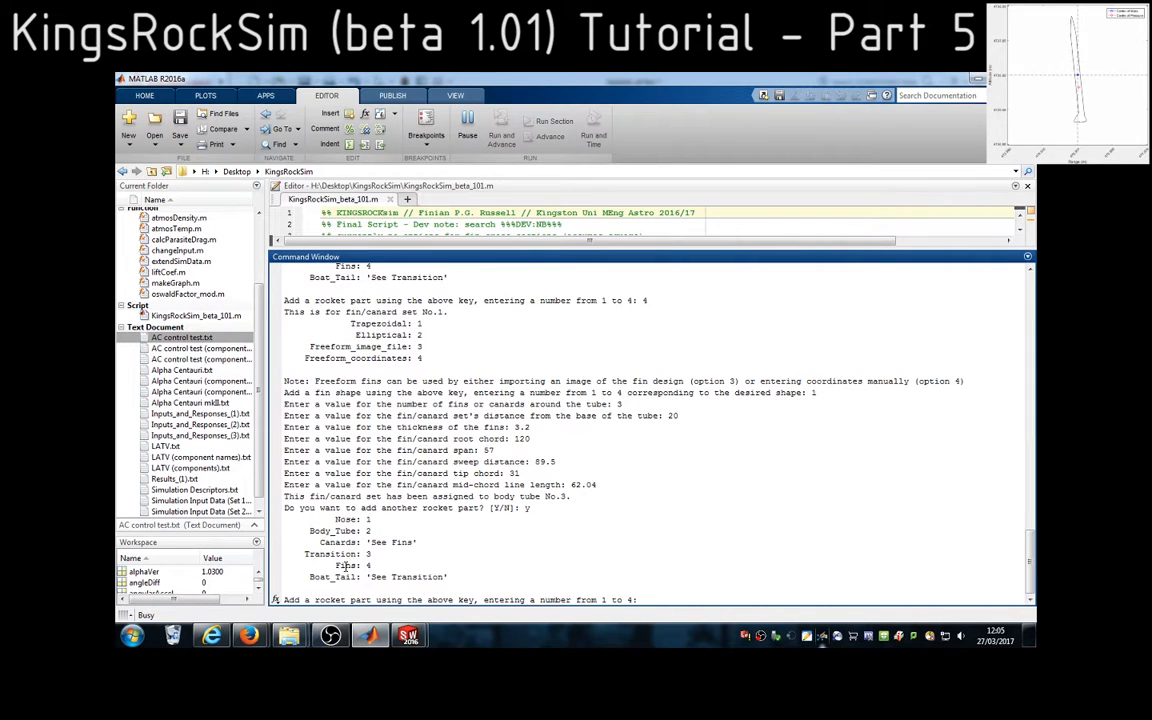
pyautogui.doubleClick(332, 576)
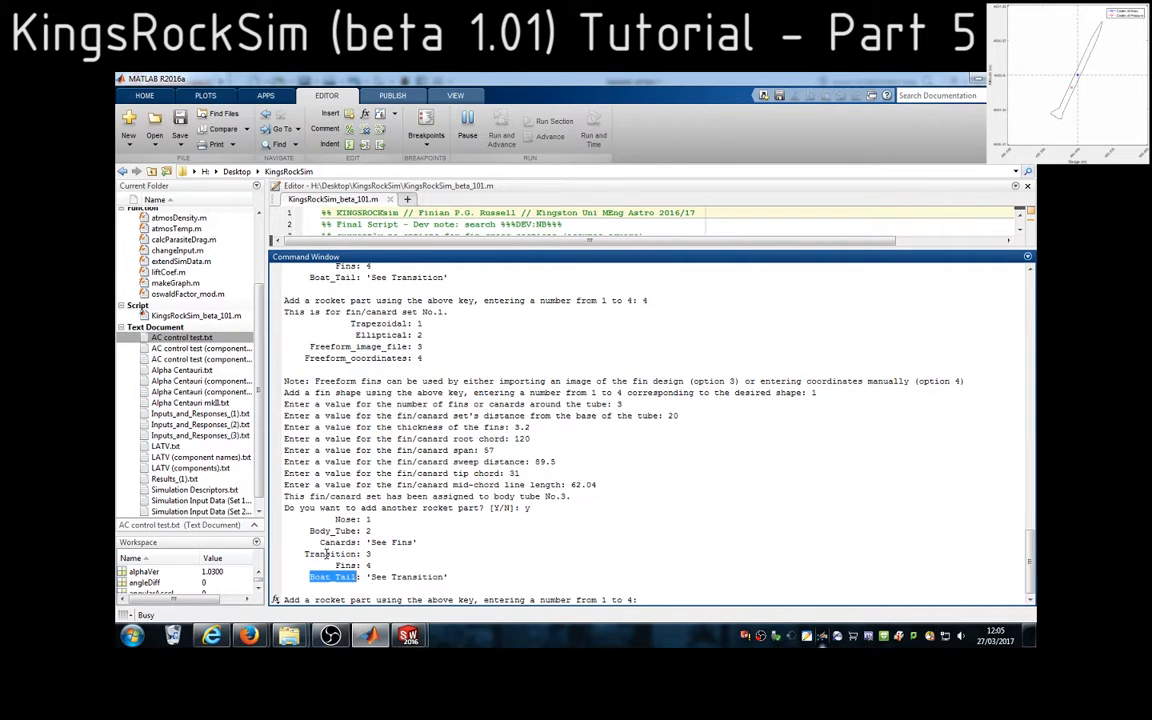
pyautogui.doubleClick(326, 553)
pyautogui.doubleClick(370, 553)
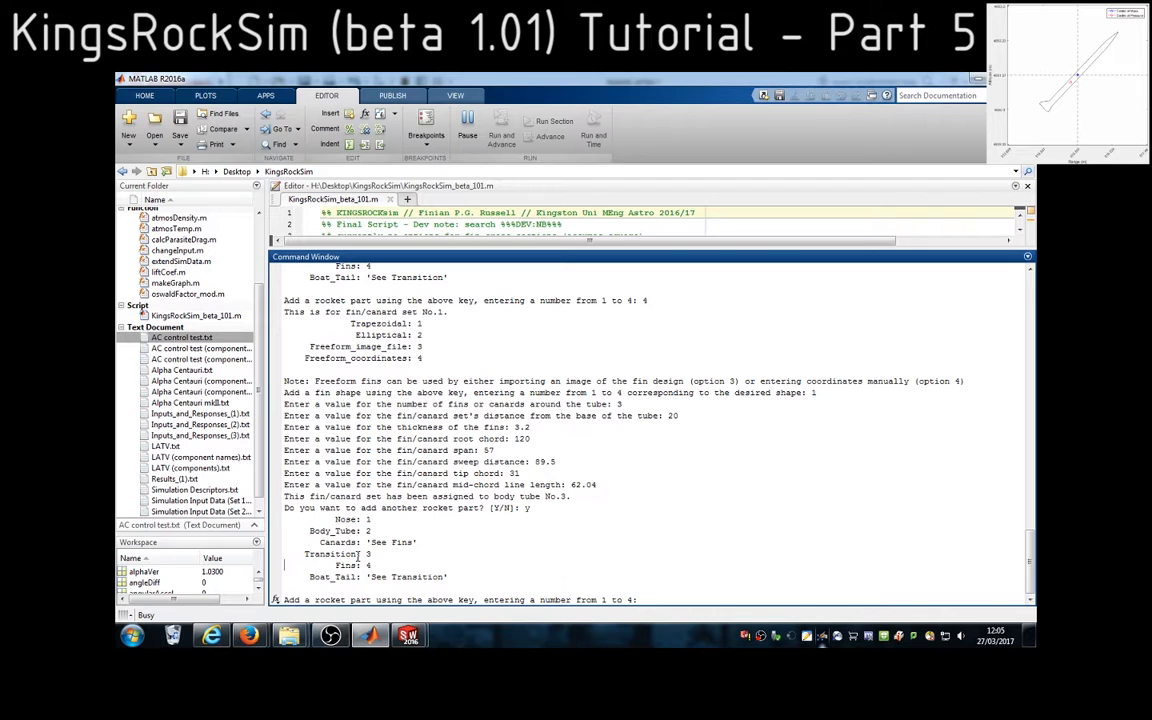
pyautogui.write('3')
pyautogui.press('Return')
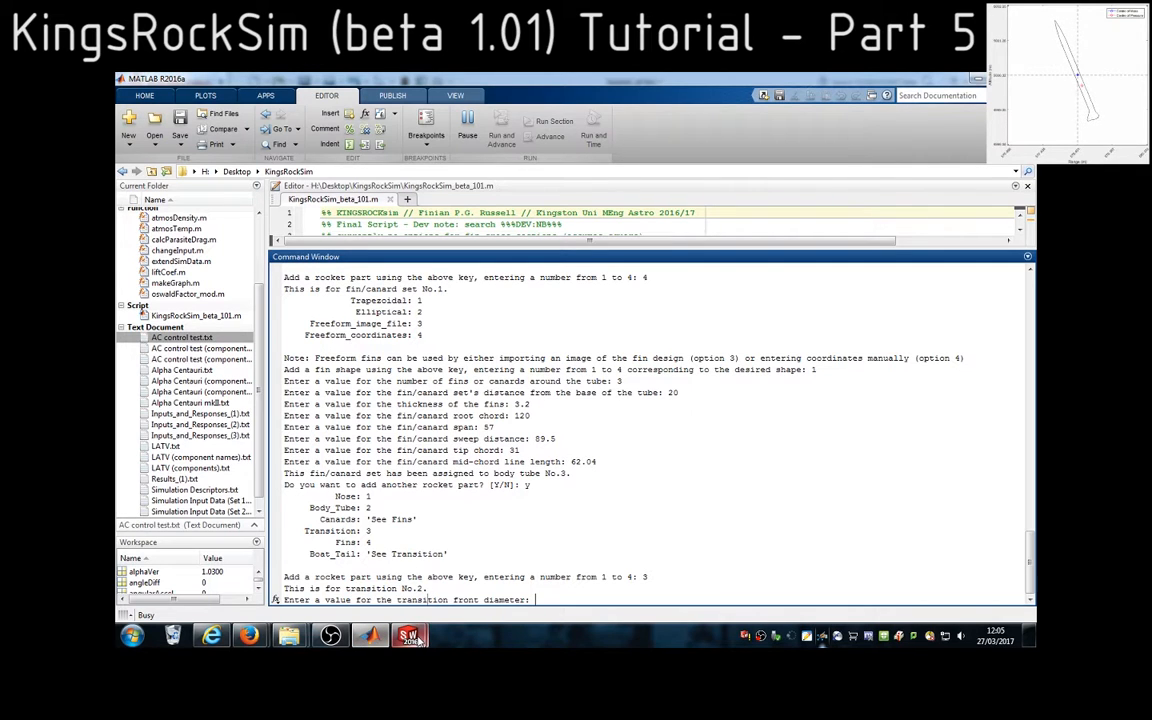
# Switch to SolidWorks, discard the fin sketch changes, and close the fins part without saving it
pyautogui.moveTo(412, 638)
pyautogui.click(541, 494)
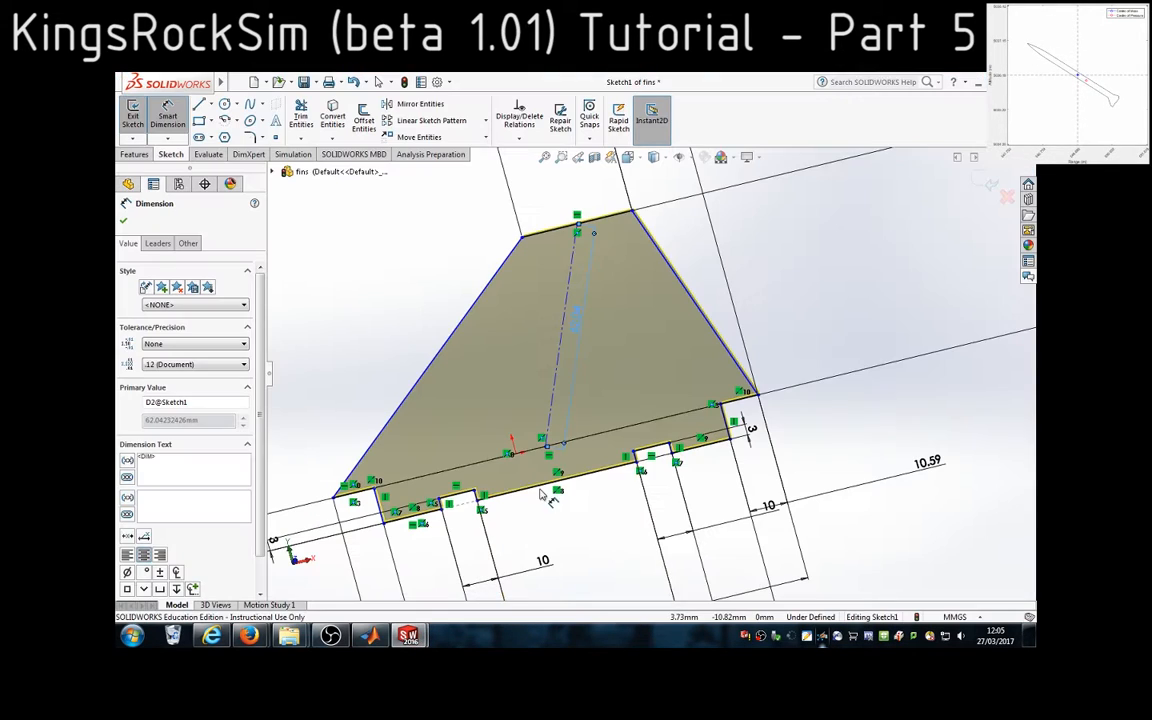
pyautogui.click(1007, 198)
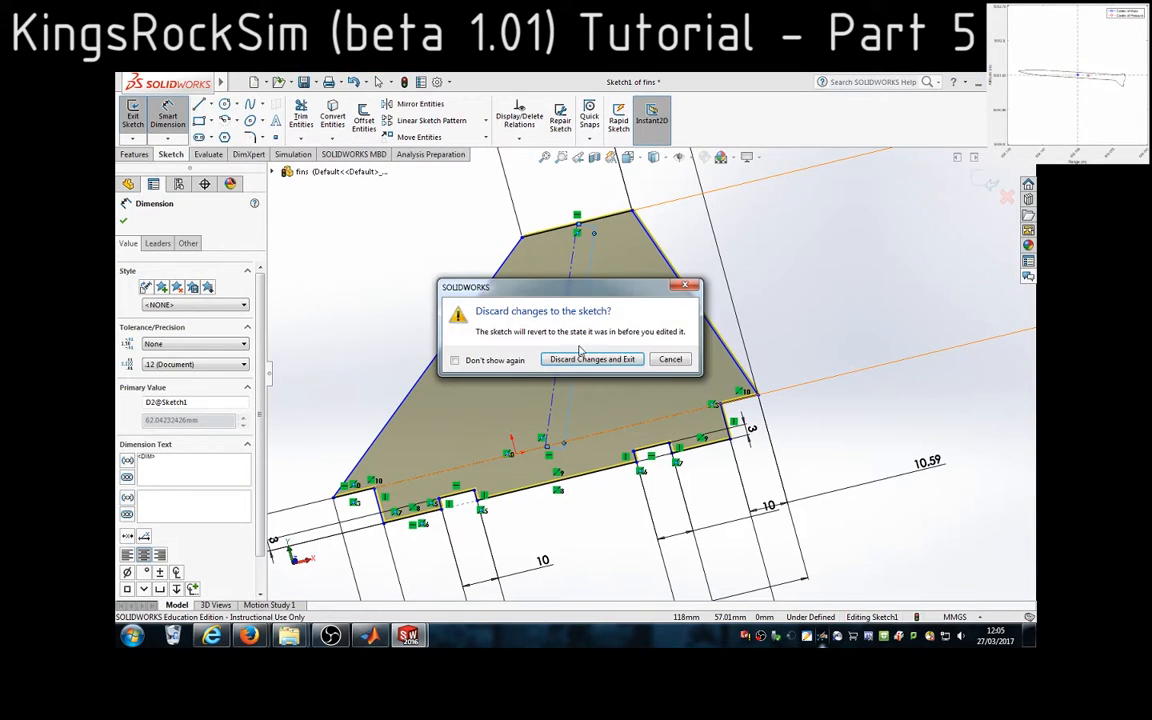
pyautogui.click(590, 359)
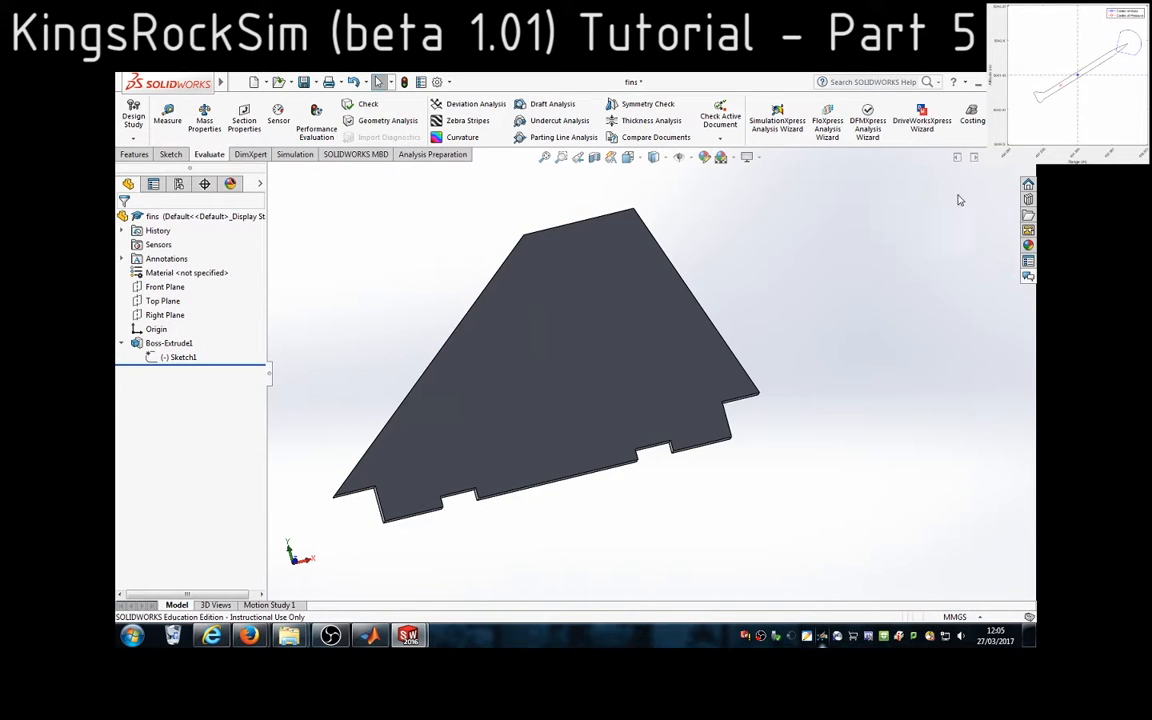
pyautogui.click(1026, 160)
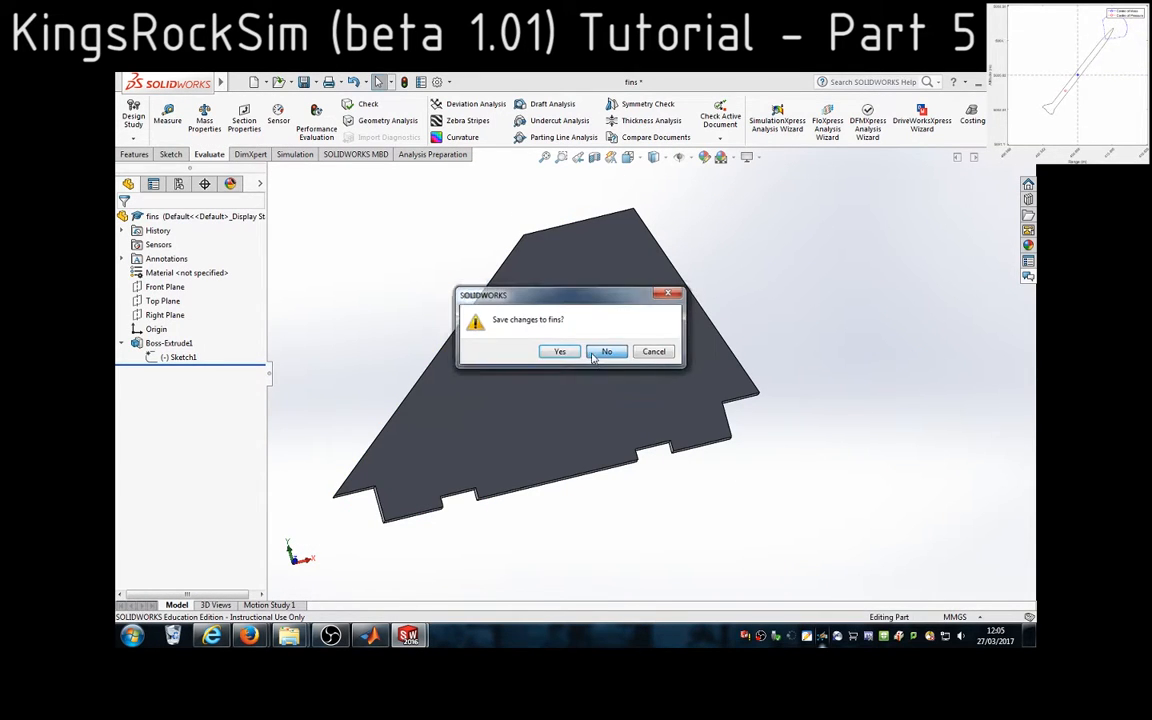
pyautogui.click(605, 353)
pyautogui.click(578, 388)
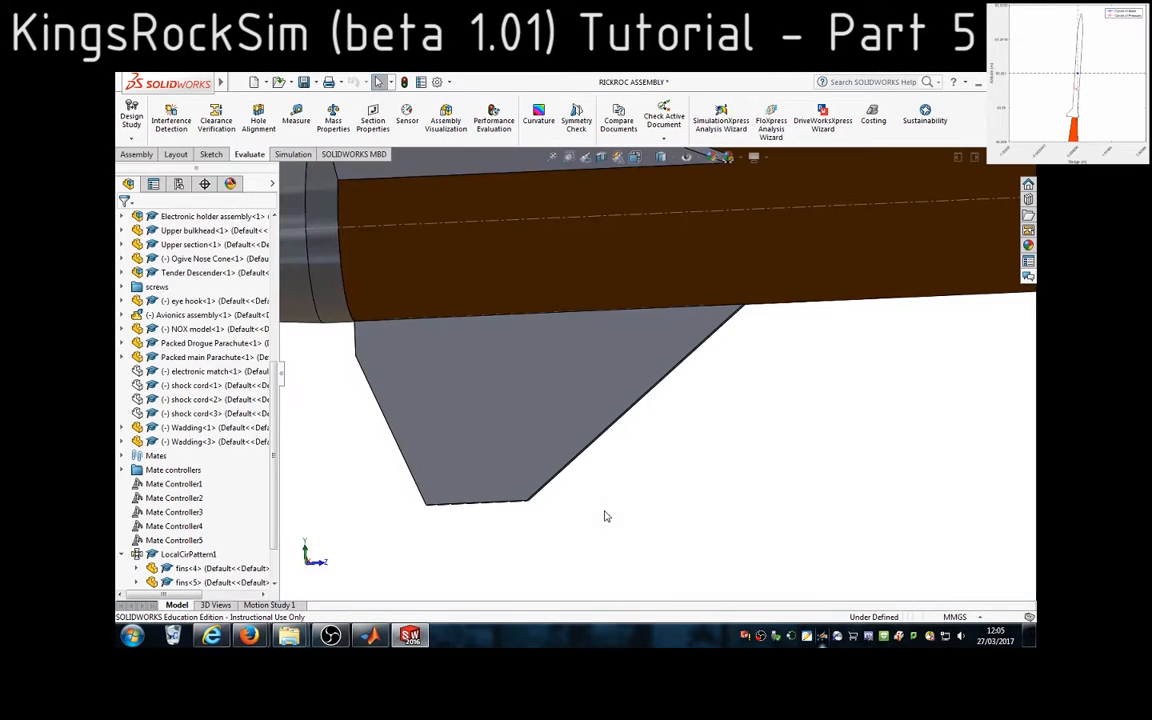
# Measure the diameter of the boat tail's front circular edge in the rocket assembly
pyautogui.scroll(3, 617, 480)
pyautogui.scroll(-2, 548, 398)
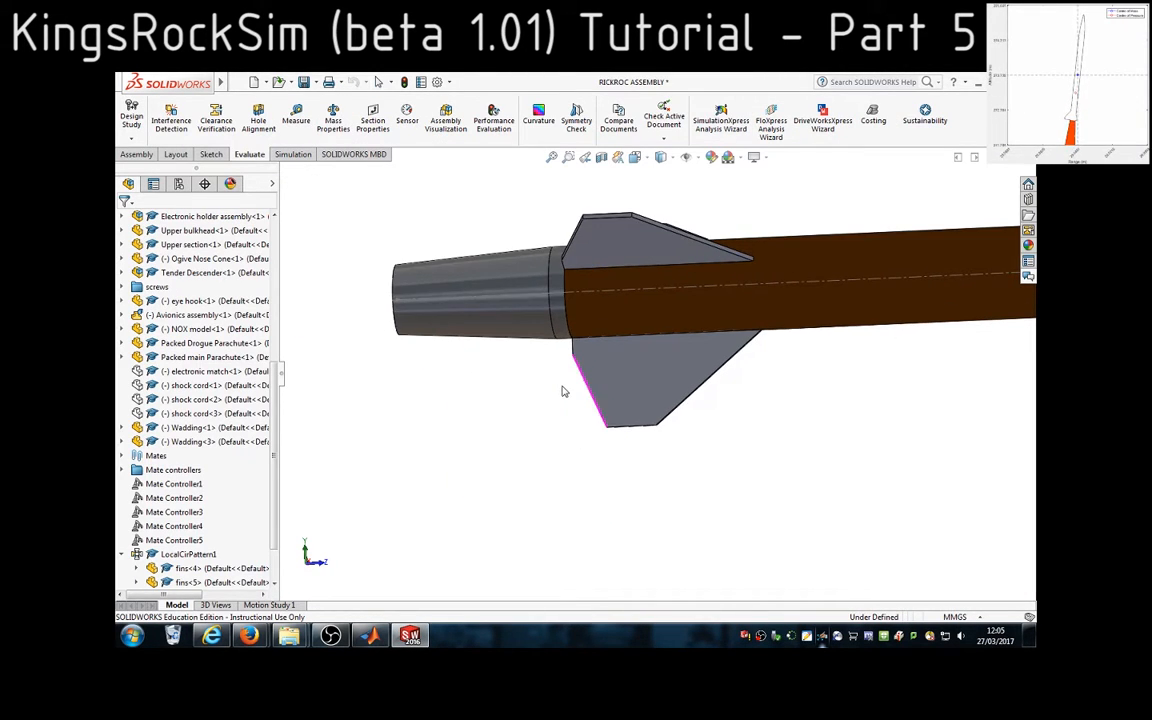
pyautogui.moveTo(563, 391); pyautogui.dragTo(580, 386, button='middle')
pyautogui.scroll(-1, 543, 352)
pyautogui.scroll(-1, 518, 338)
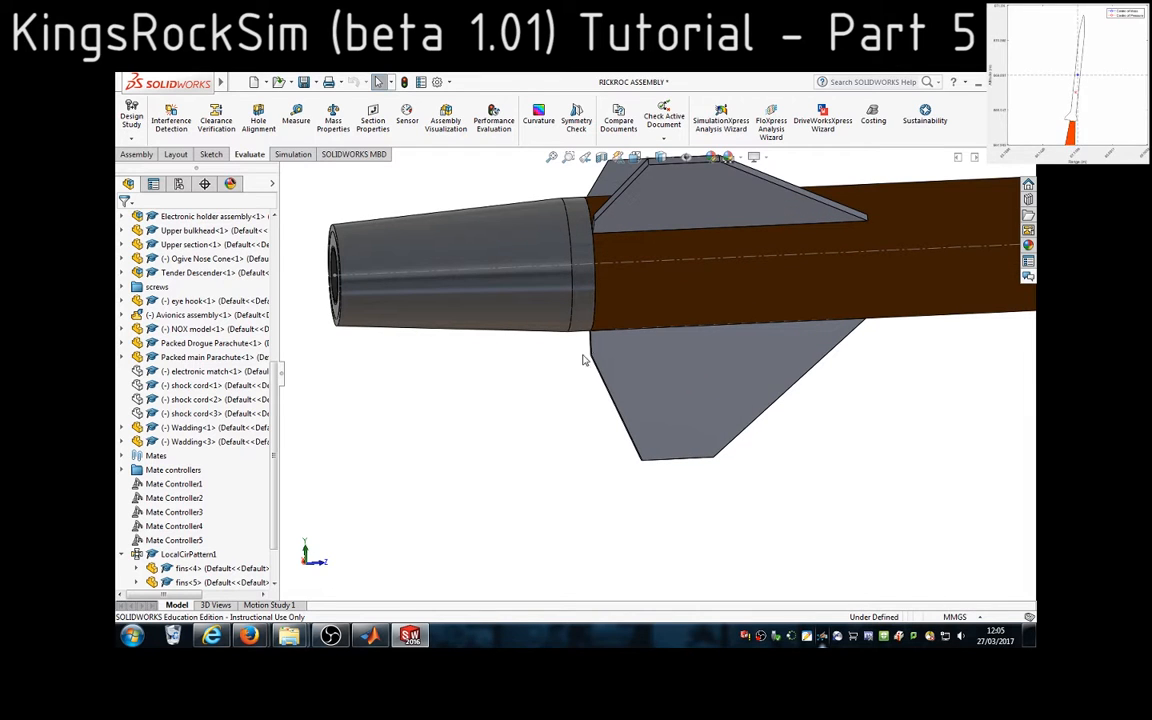
pyautogui.click(566, 320)
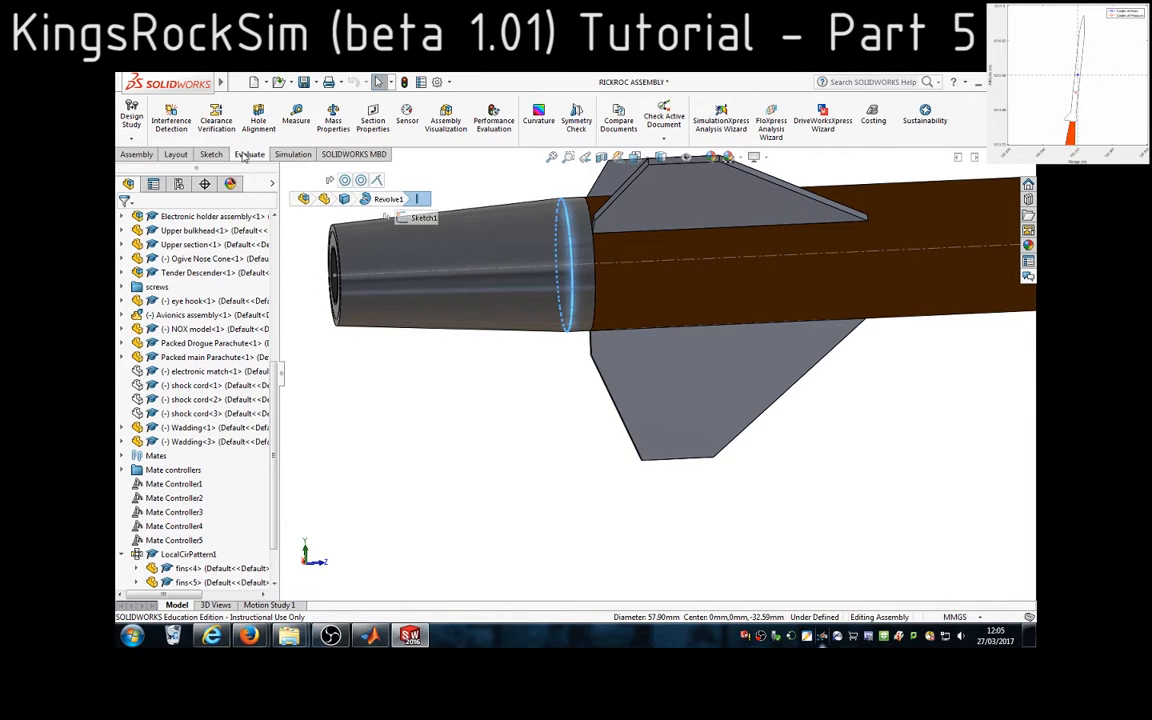
pyautogui.click(295, 115)
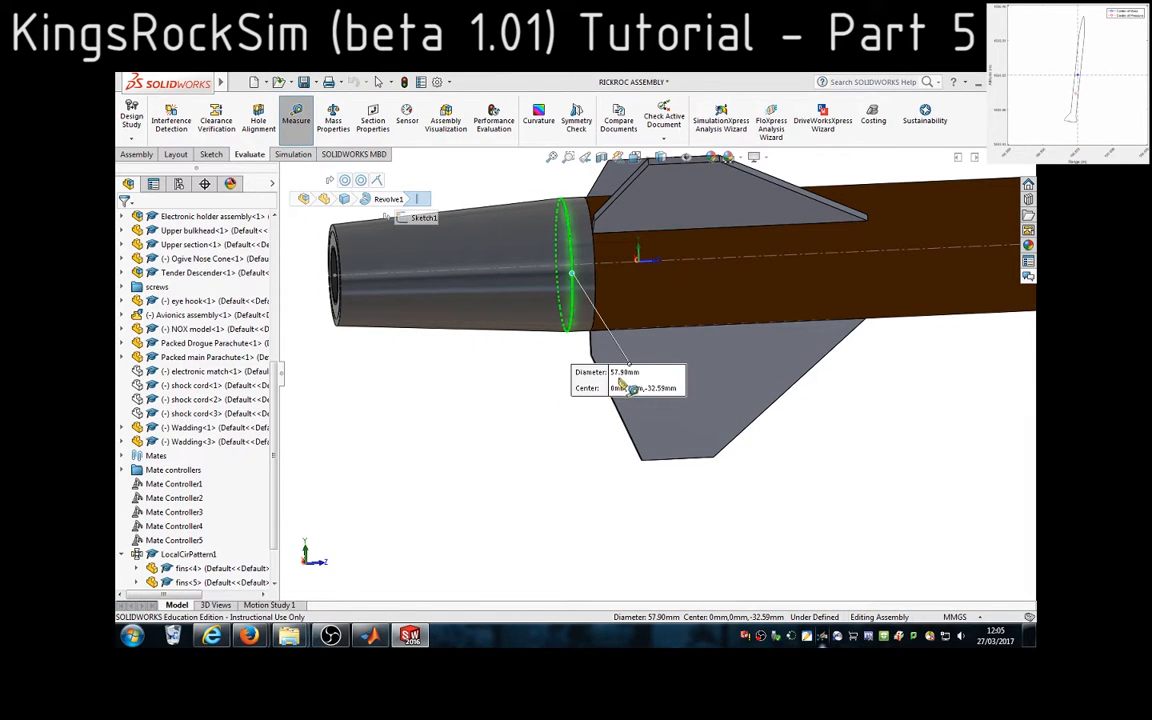
# Return to MATLAB and enter 57.9 as the transition front diameter
pyautogui.click(373, 636)
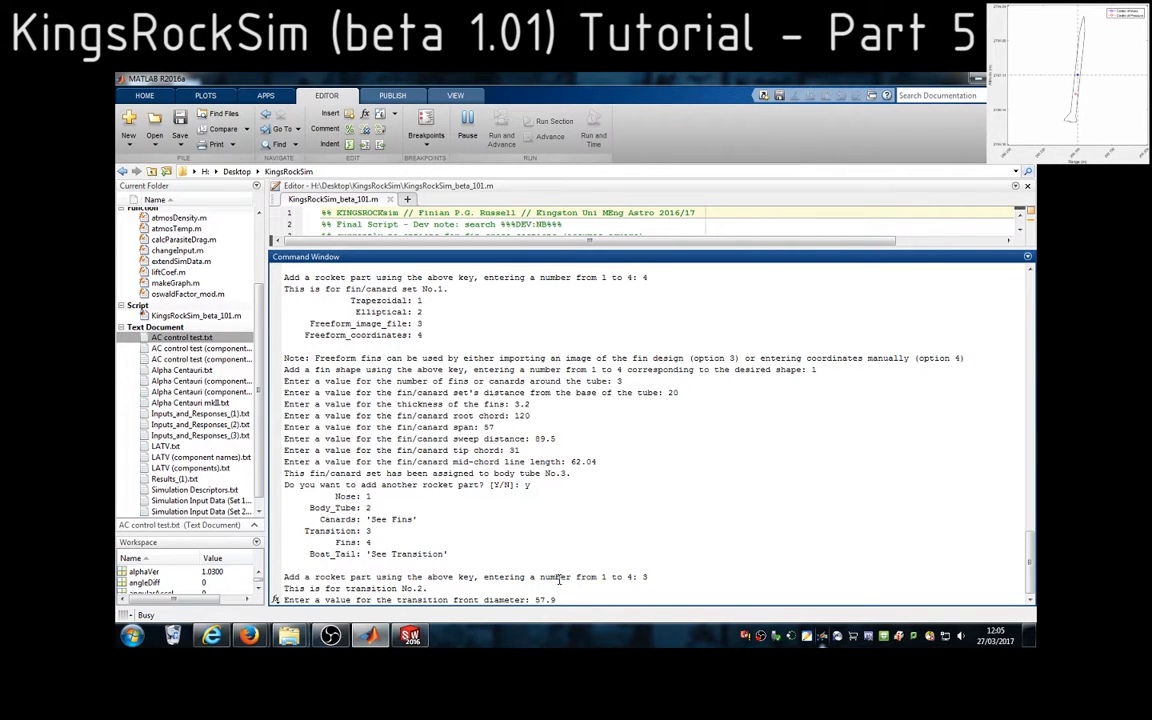
pyautogui.write('57.9')
pyautogui.press('Return')
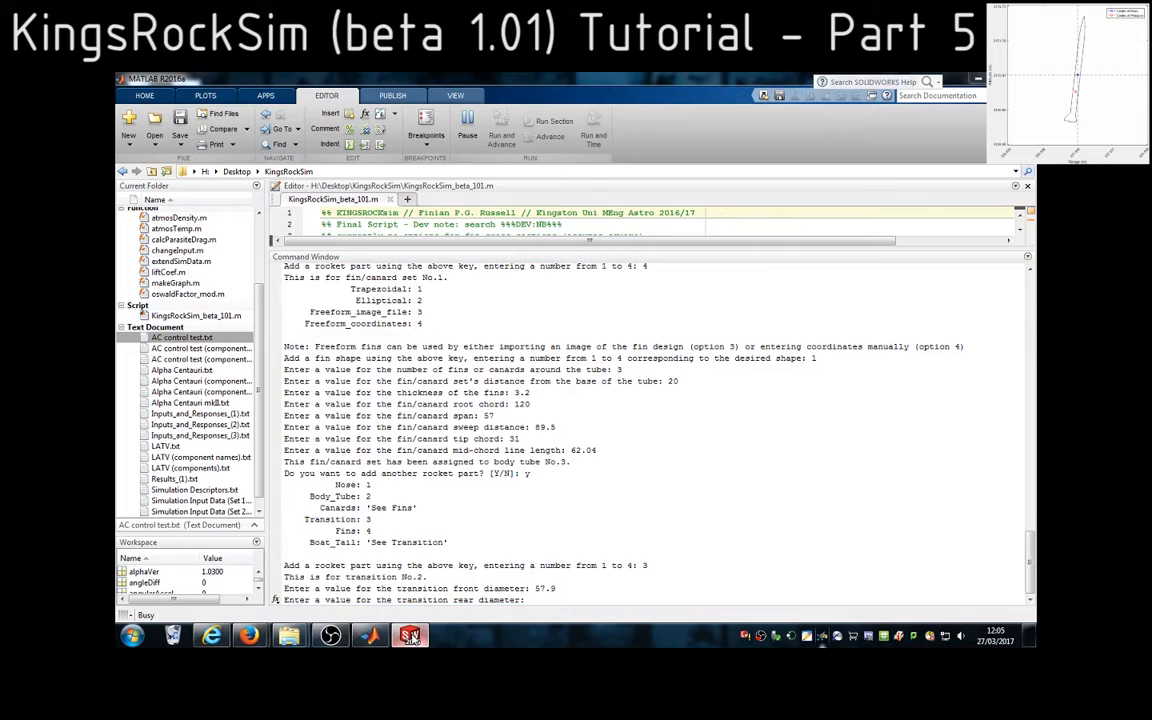
# Switch to SolidWorks and measure the diameter of the boat tail's outer rear edge
pyautogui.click(410, 636)
pyautogui.click(340, 340)
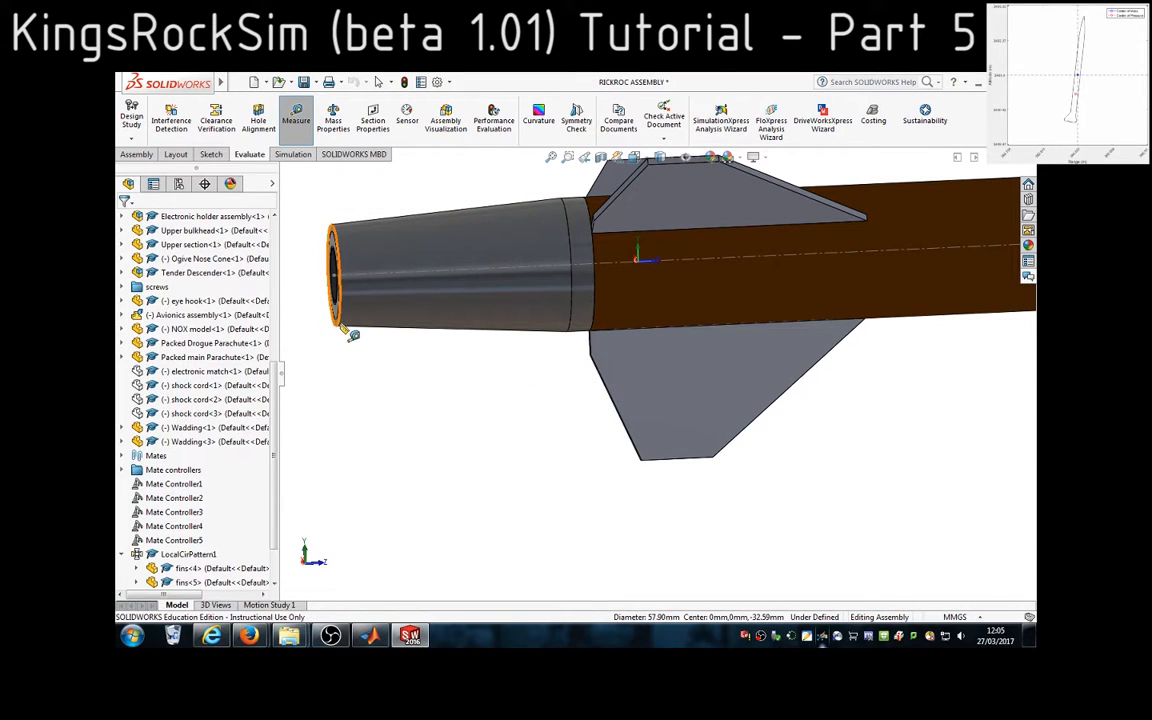
pyautogui.click(338, 324)
pyautogui.scroll(3, 321, 381)
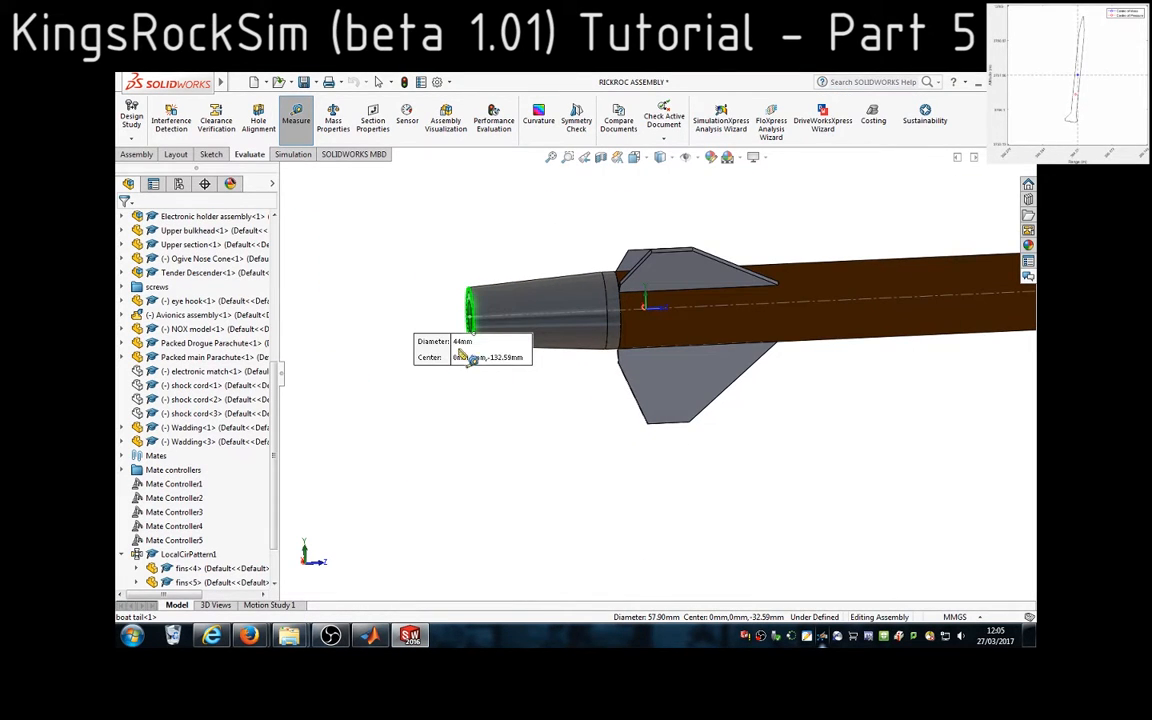
# Return to MATLAB and enter 44 as the transition rear diameter
pyautogui.click(370, 636)
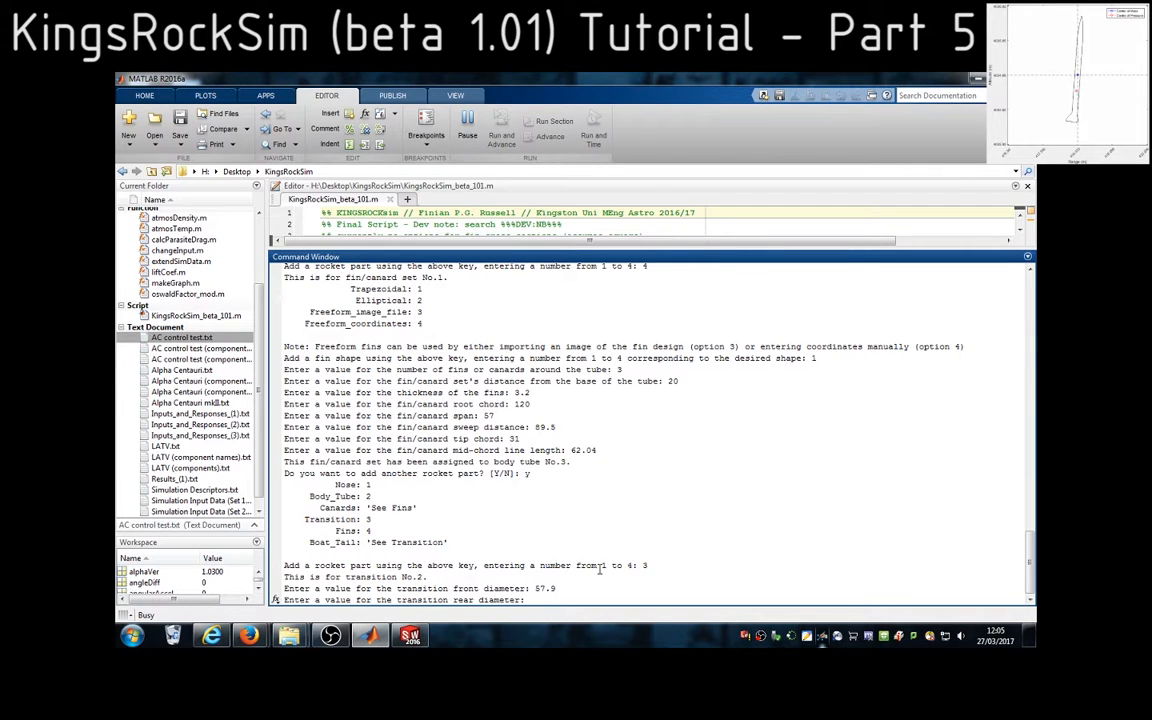
pyautogui.write('44')
pyautogui.press('Return')
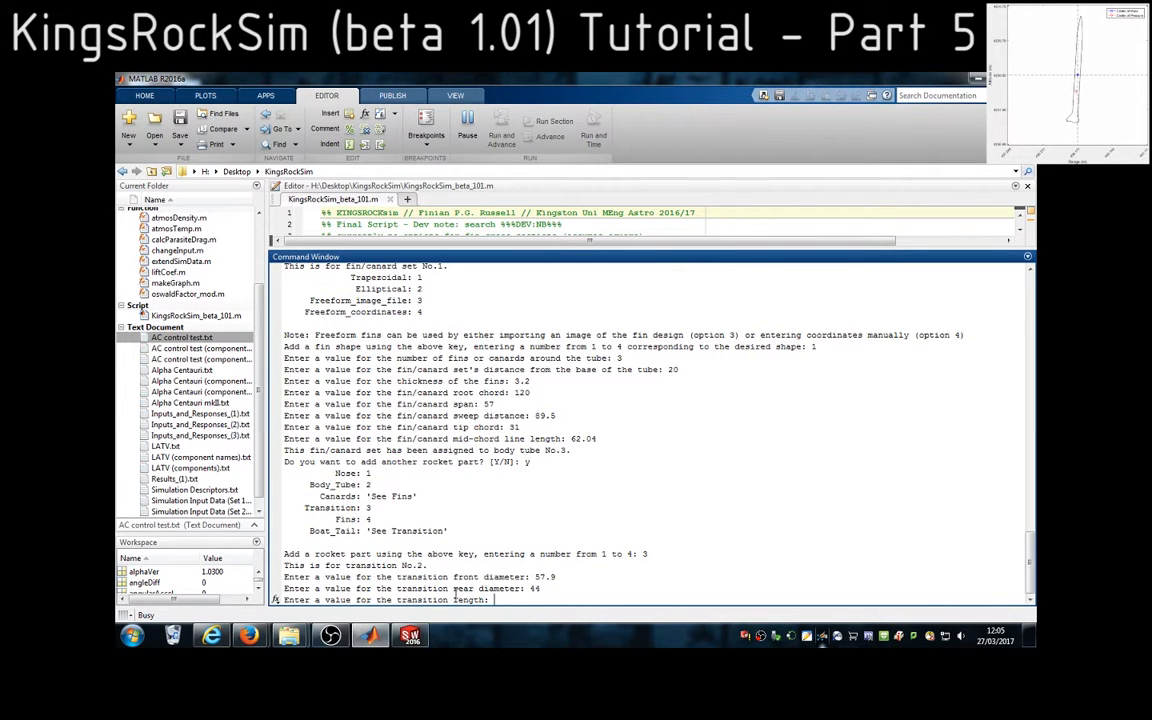
# Switch to SolidWorks and measure the distance between the boat tail's front and rear circular edges, including its axial component
pyautogui.click(410, 636)
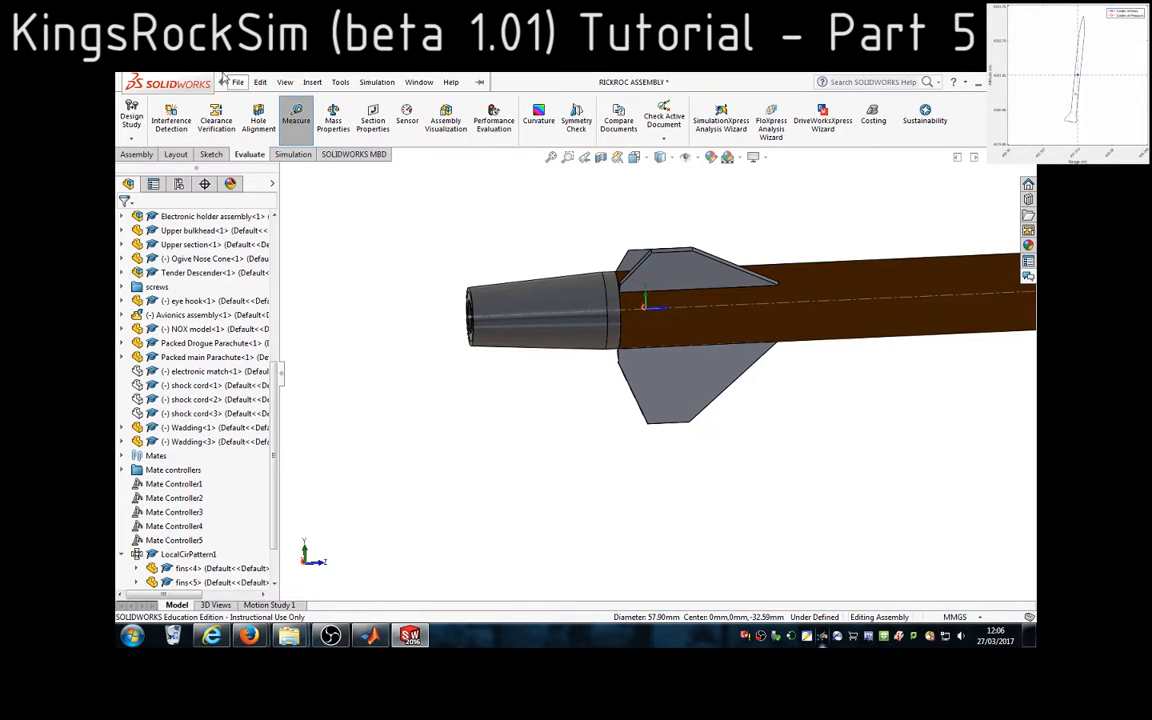
pyautogui.hotkey('ctrl', 'o')
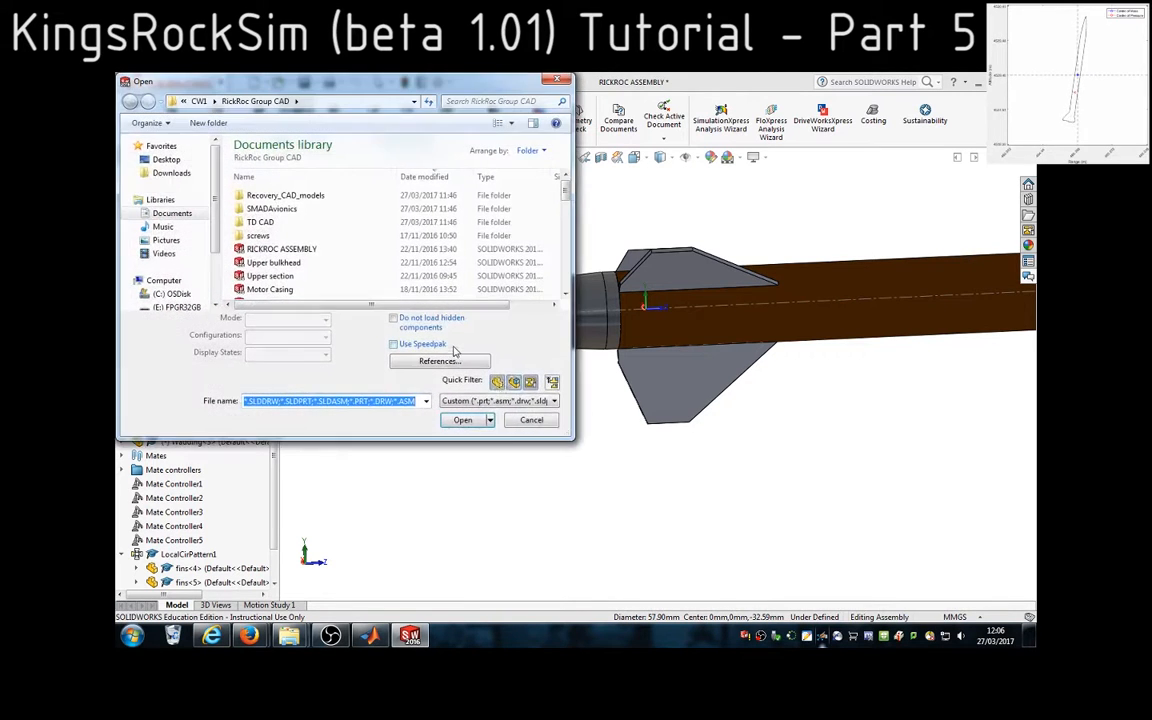
pyautogui.click(531, 420)
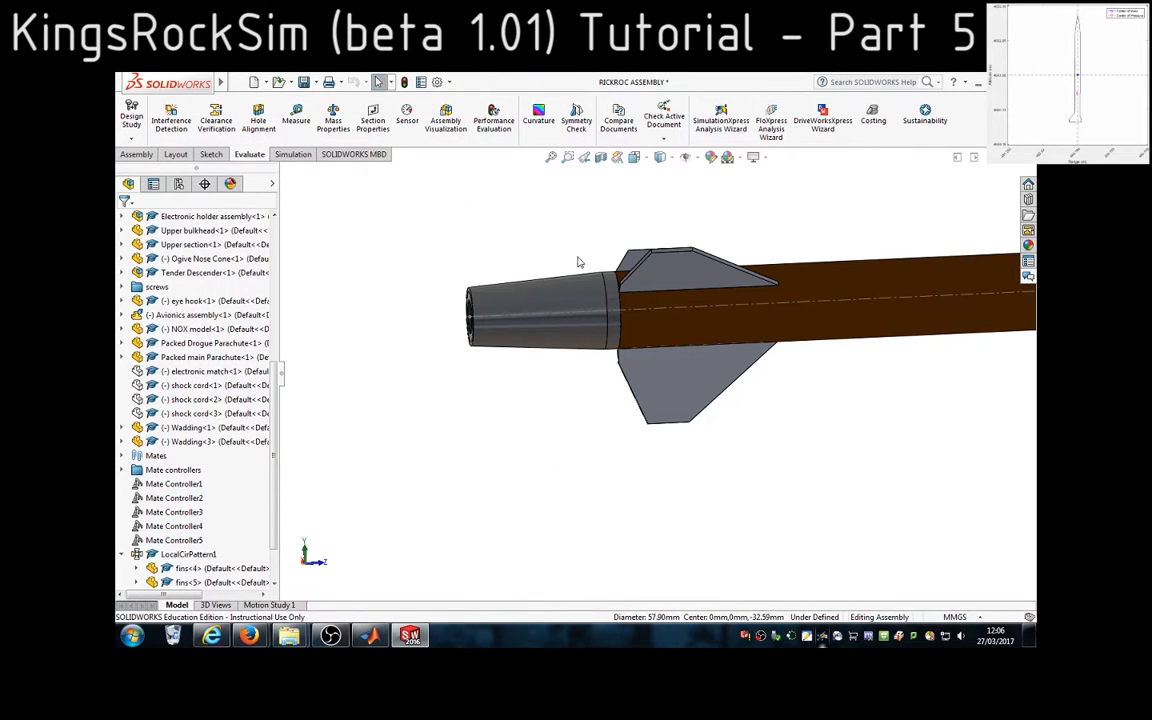
pyautogui.scroll(-3, 580, 260)
pyautogui.click(558, 360)
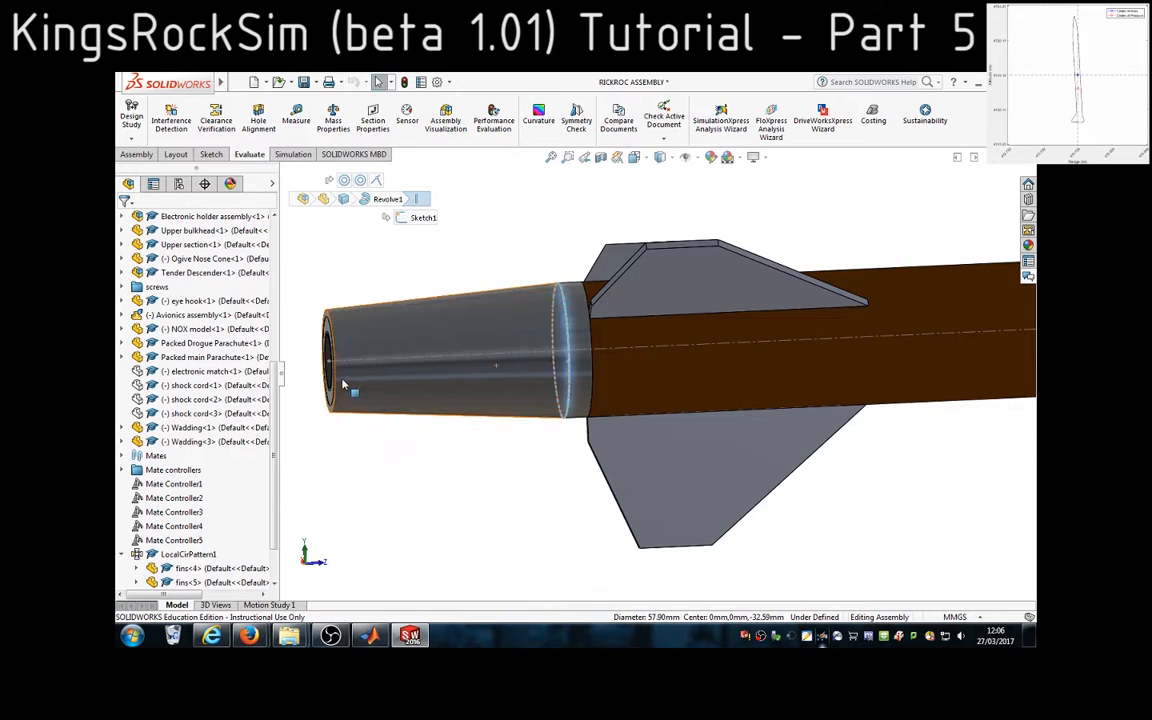
pyautogui.keyDown('ctrl'); pyautogui.click(338, 381); pyautogui.keyUp('ctrl')
pyautogui.click(296, 115)
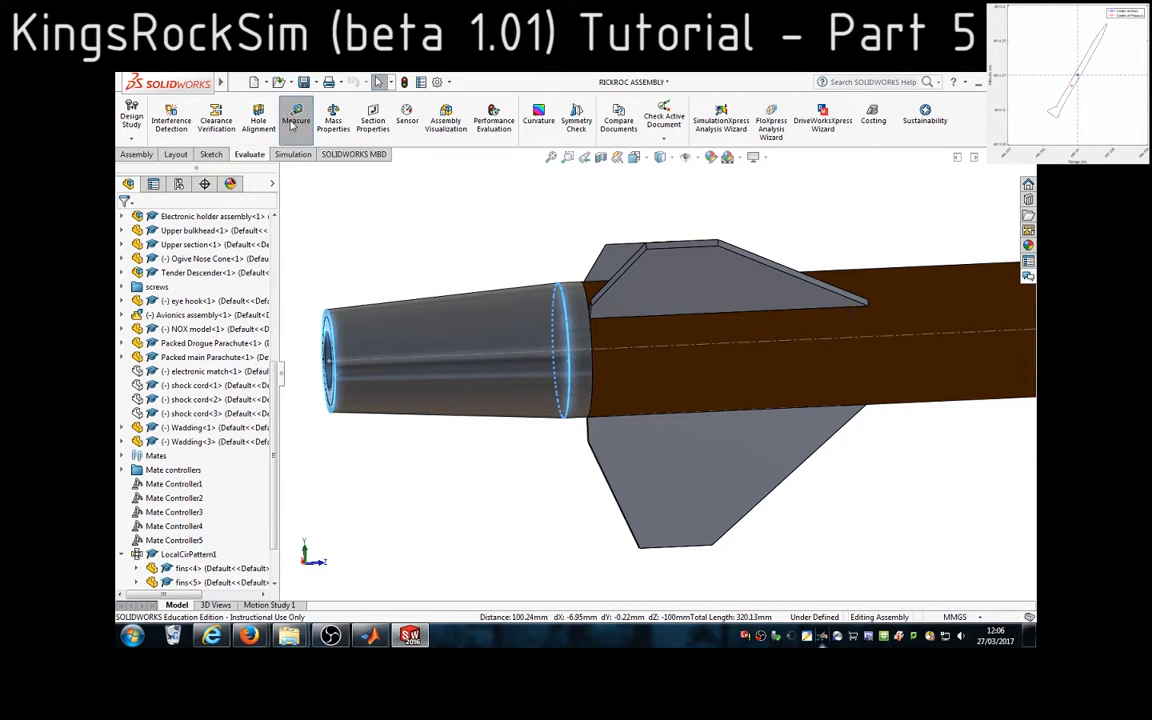
pyautogui.scroll(1, 388, 432)
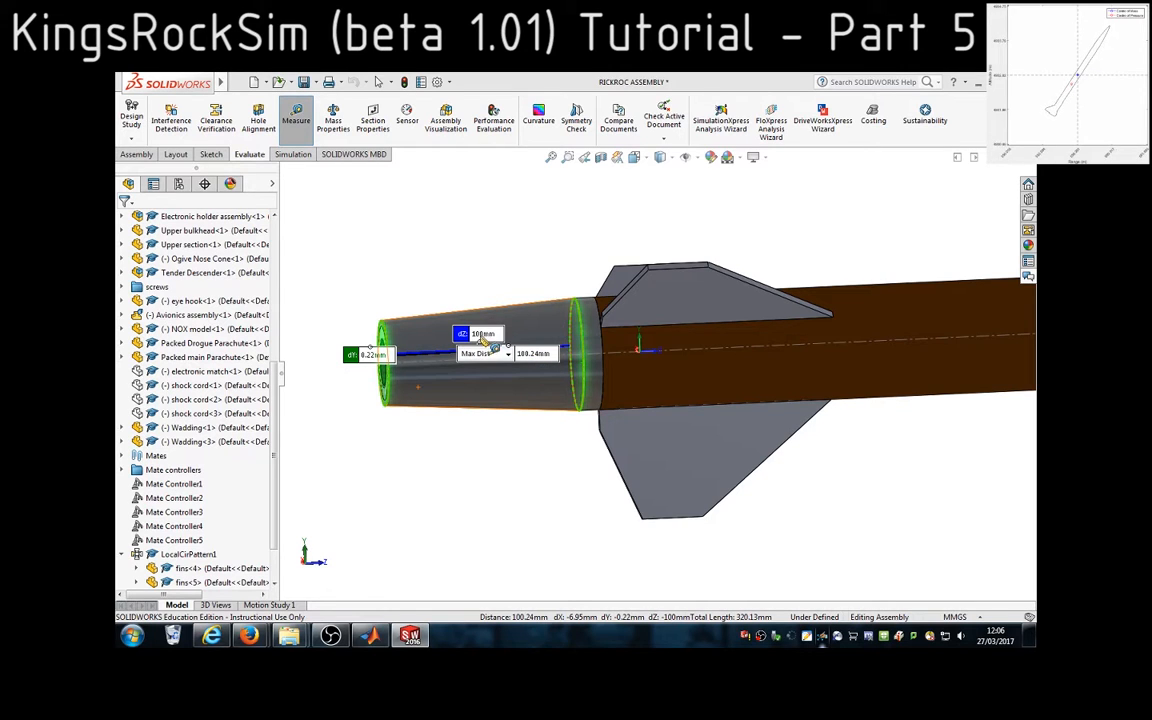
pyautogui.scroll(-1, 540, 380)
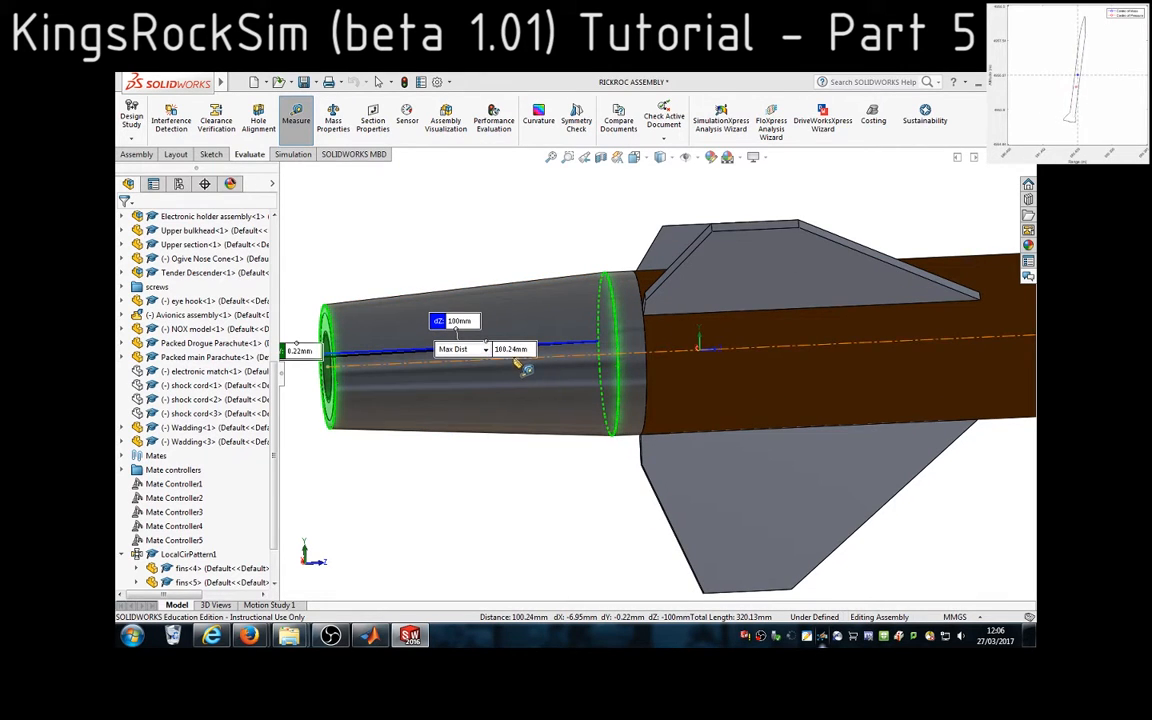
pyautogui.moveTo(457, 454); pyautogui.dragTo(522, 499, button='middle')
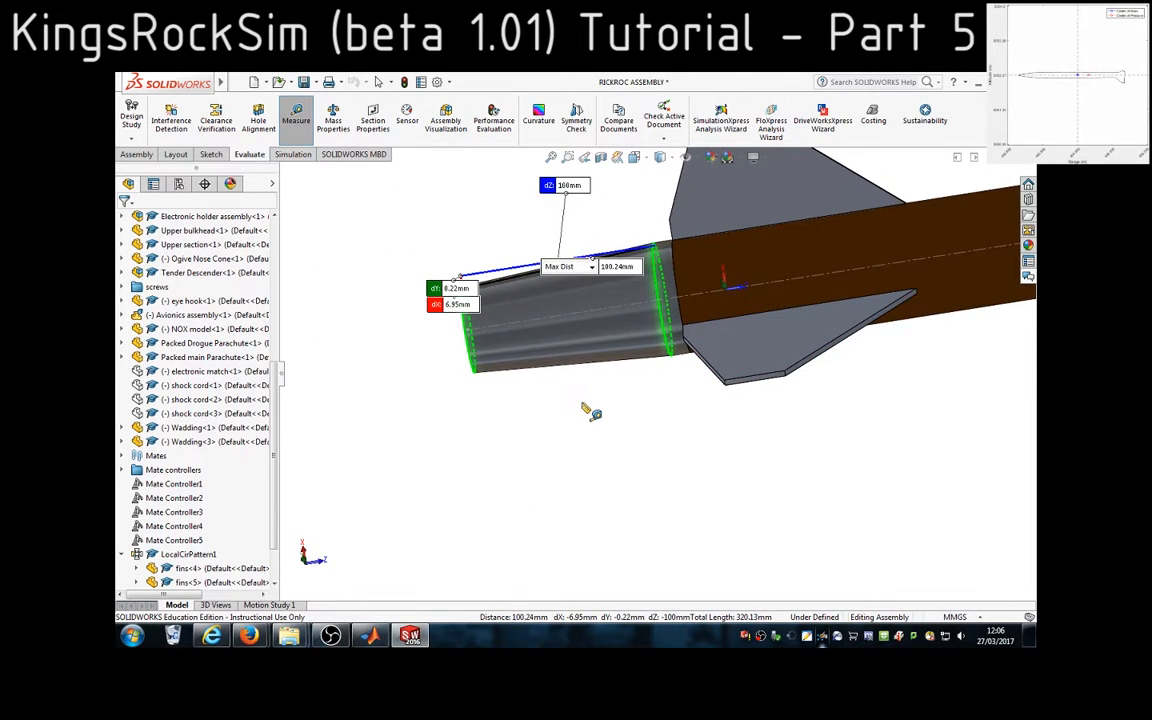
pyautogui.scroll(1, 583, 402)
pyautogui.scroll(-1, 587, 403)
pyautogui.scroll(-2, 669, 288)
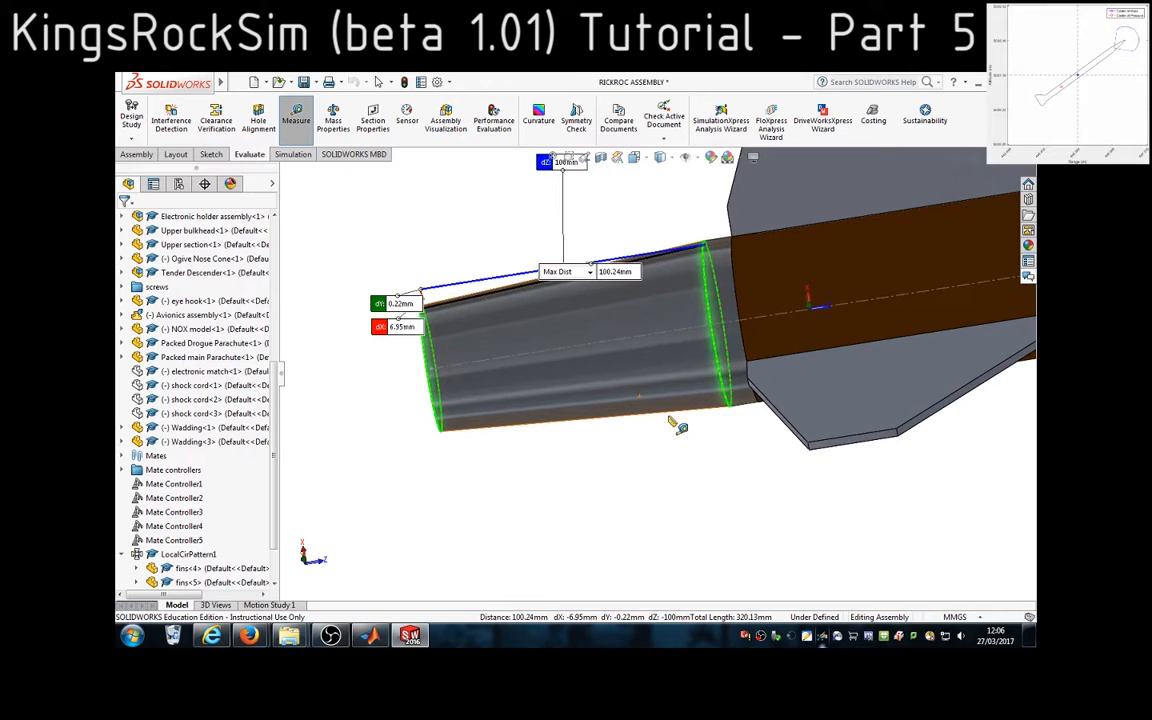
pyautogui.scroll(2, 589, 260)
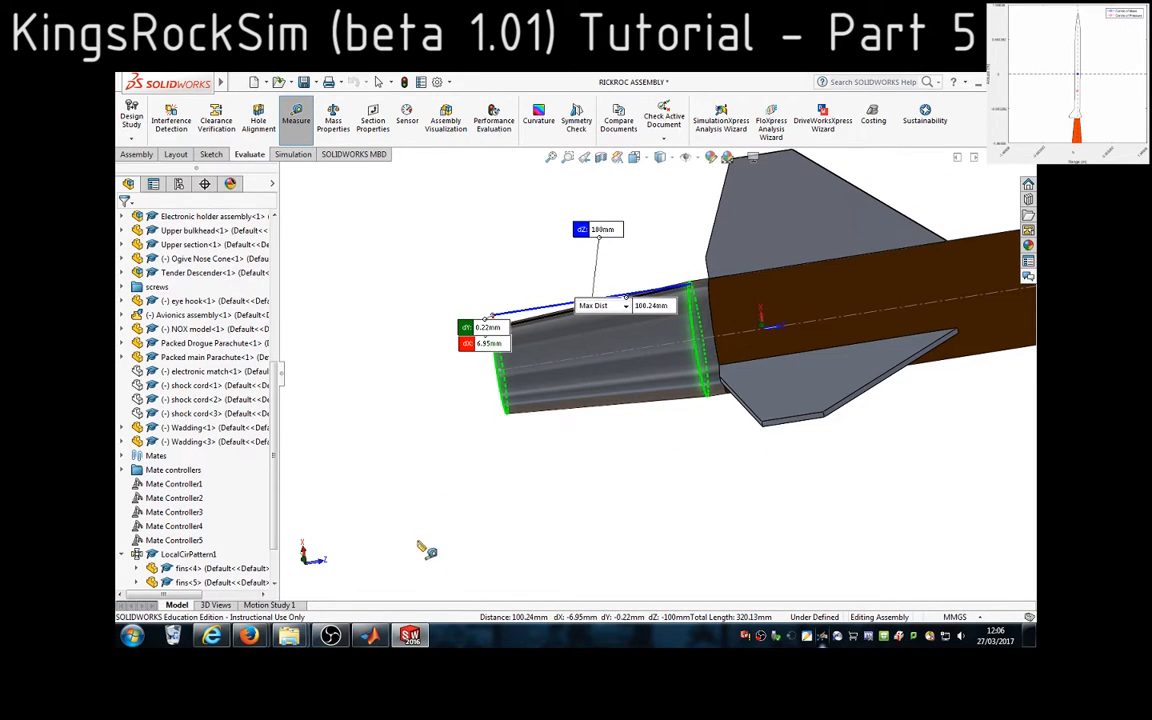
# Return to MATLAB and enter 100 as the transition length
pyautogui.click(370, 636)
pyautogui.write('100')
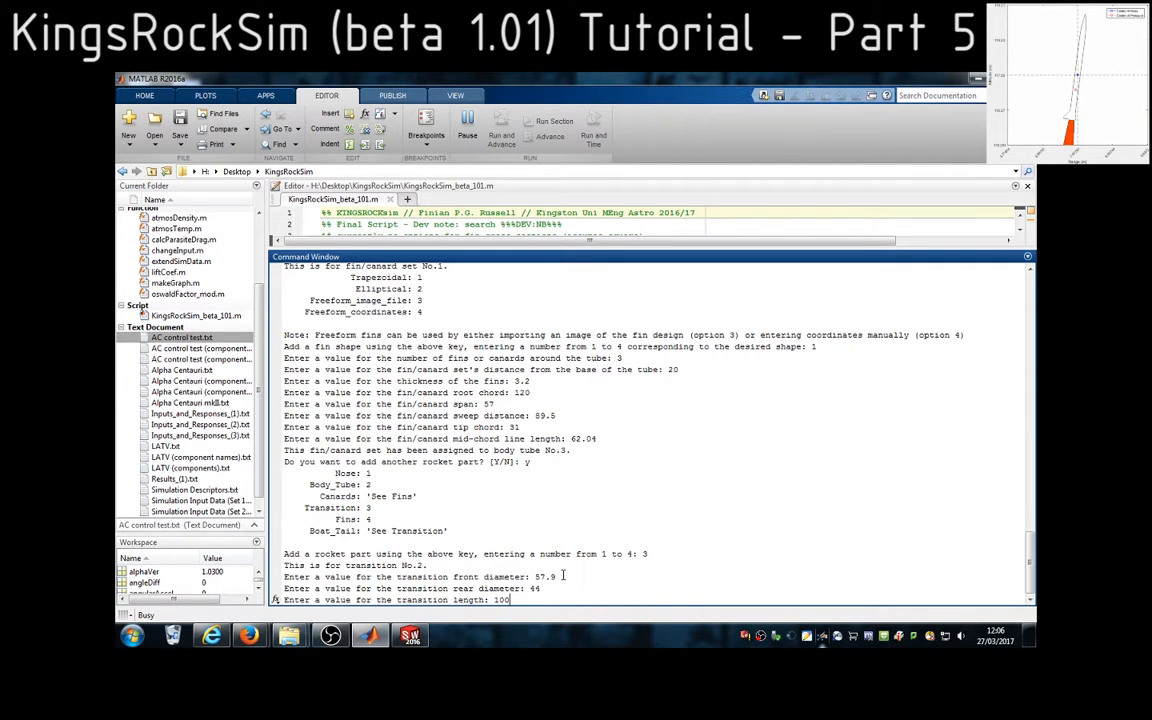
pyautogui.press('Return')
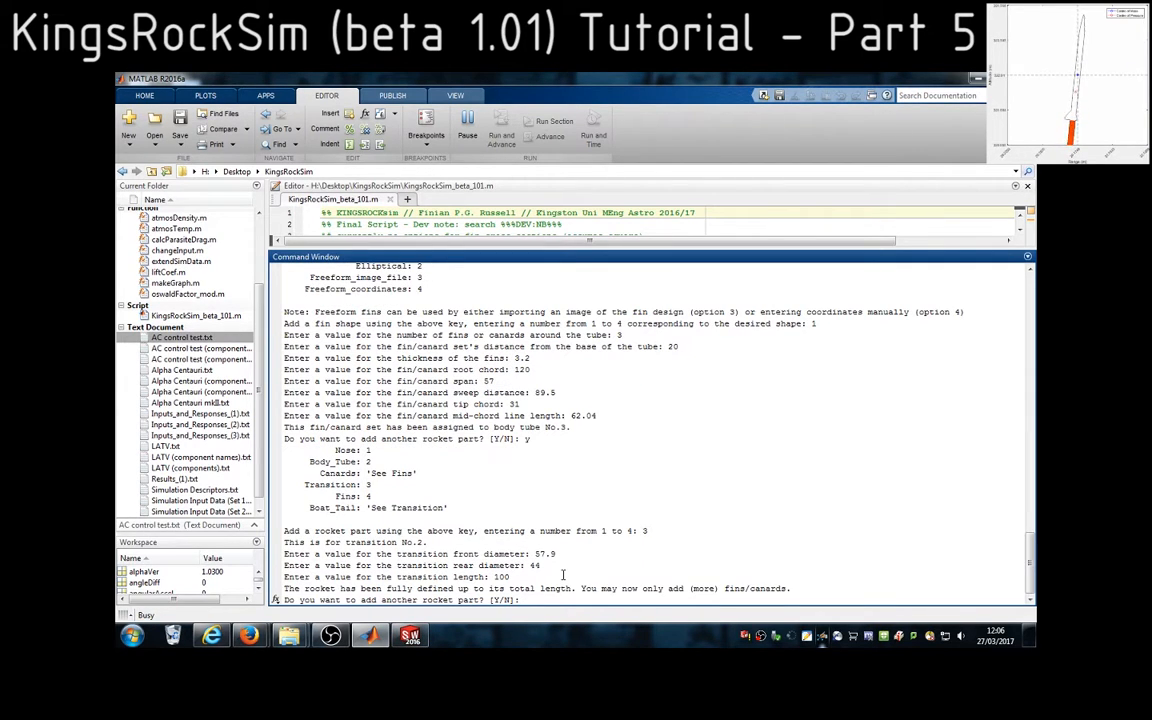
# Read the message about the fully defined rocket and answer n to adding another rocket part
pyautogui.moveTo(284, 591); pyautogui.dragTo(563, 590)
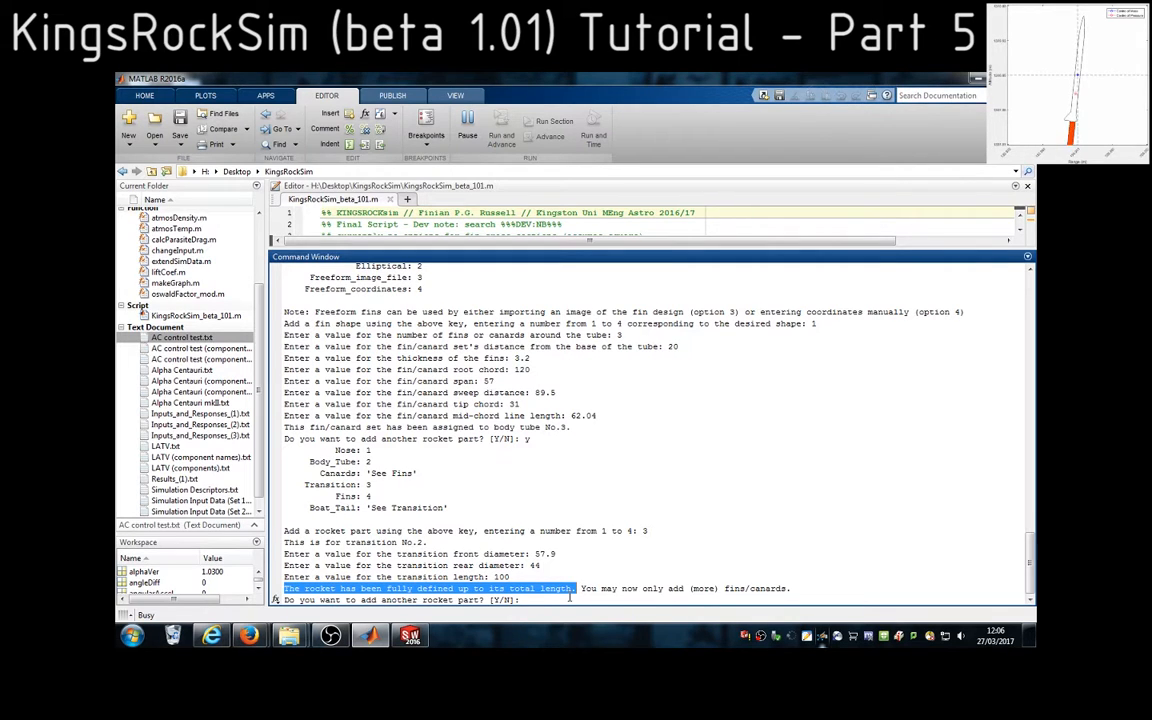
pyautogui.moveTo(642, 590); pyautogui.dragTo(708, 590)
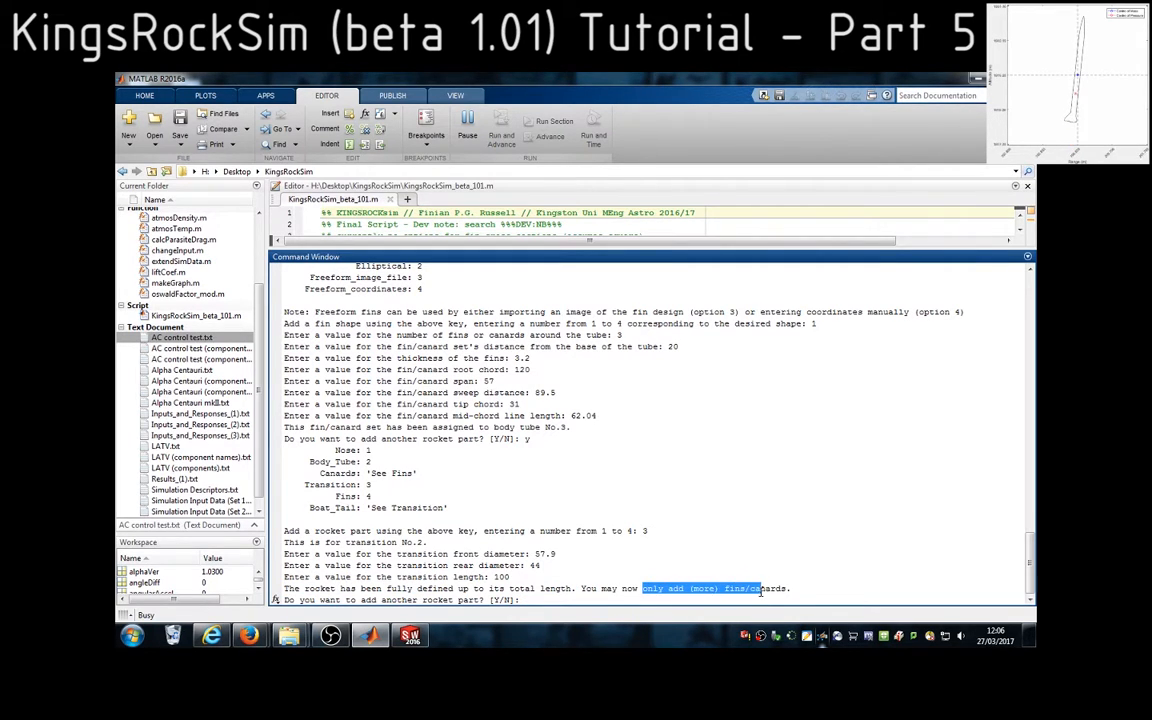
pyautogui.click(540, 602)
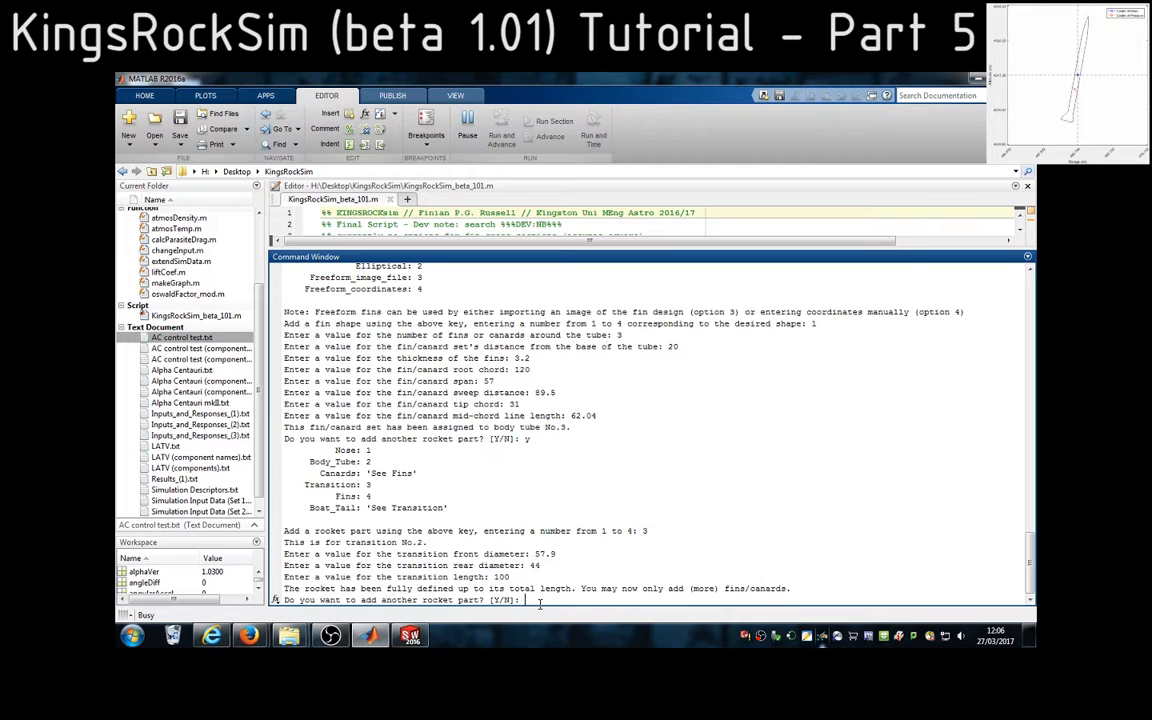
pyautogui.write('n')
pyautogui.press('Return')
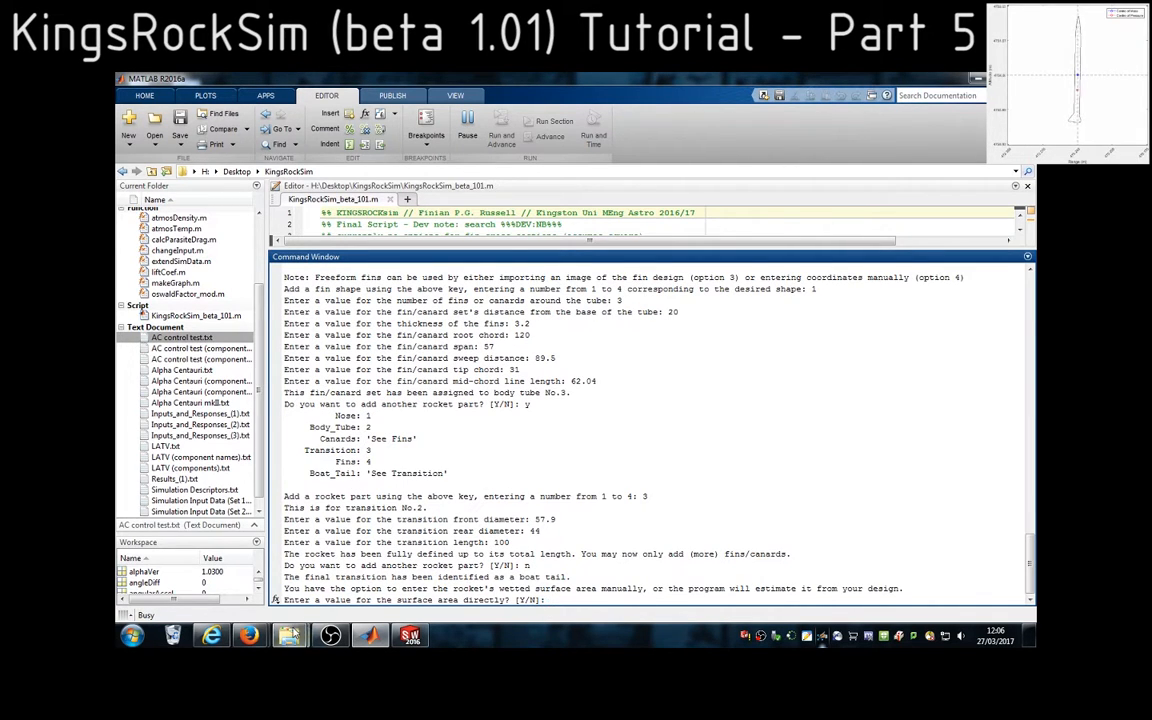
# Open the Alpha Centauri mkII text file from the KingsRockSim folder in File Explorer and read through its saved design values
pyautogui.moveTo(258, 396); pyautogui.dragTo(258, 450)
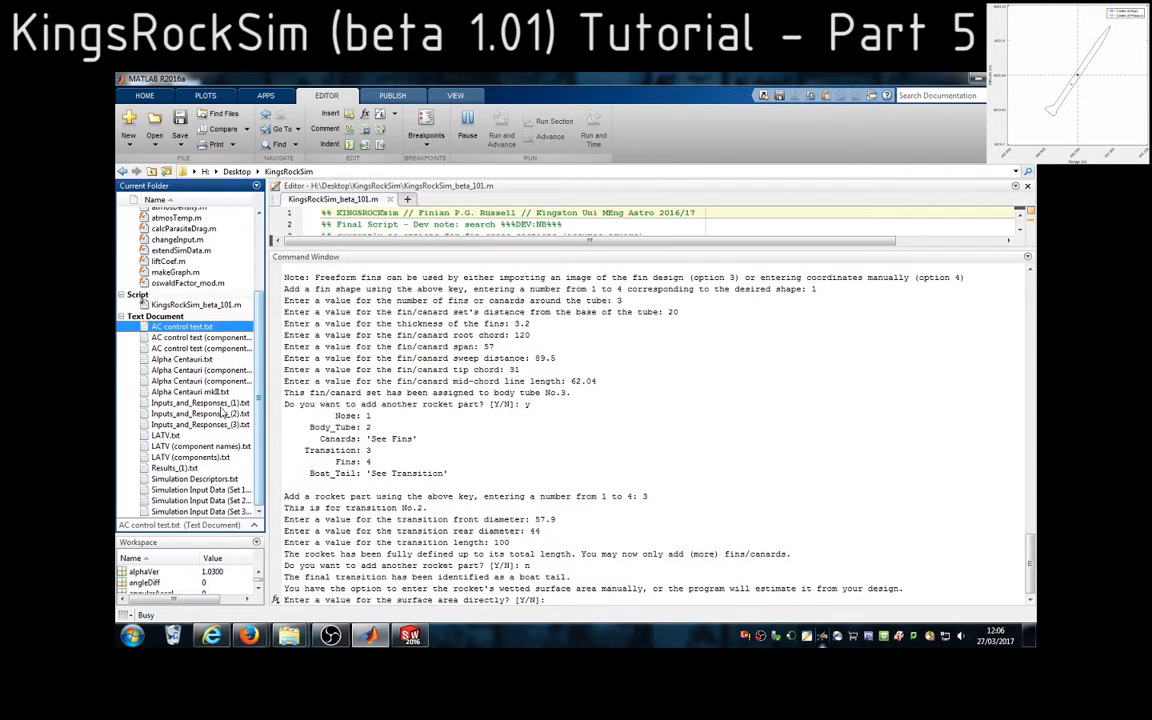
pyautogui.click(212, 393)
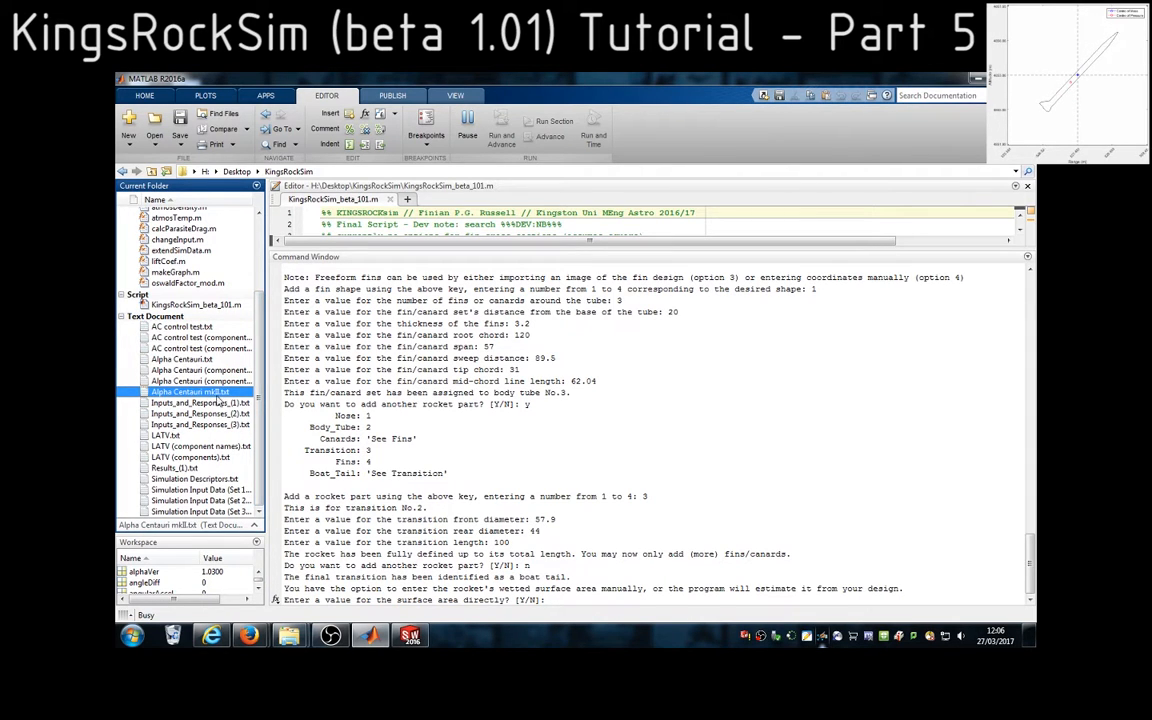
pyautogui.click(288, 636)
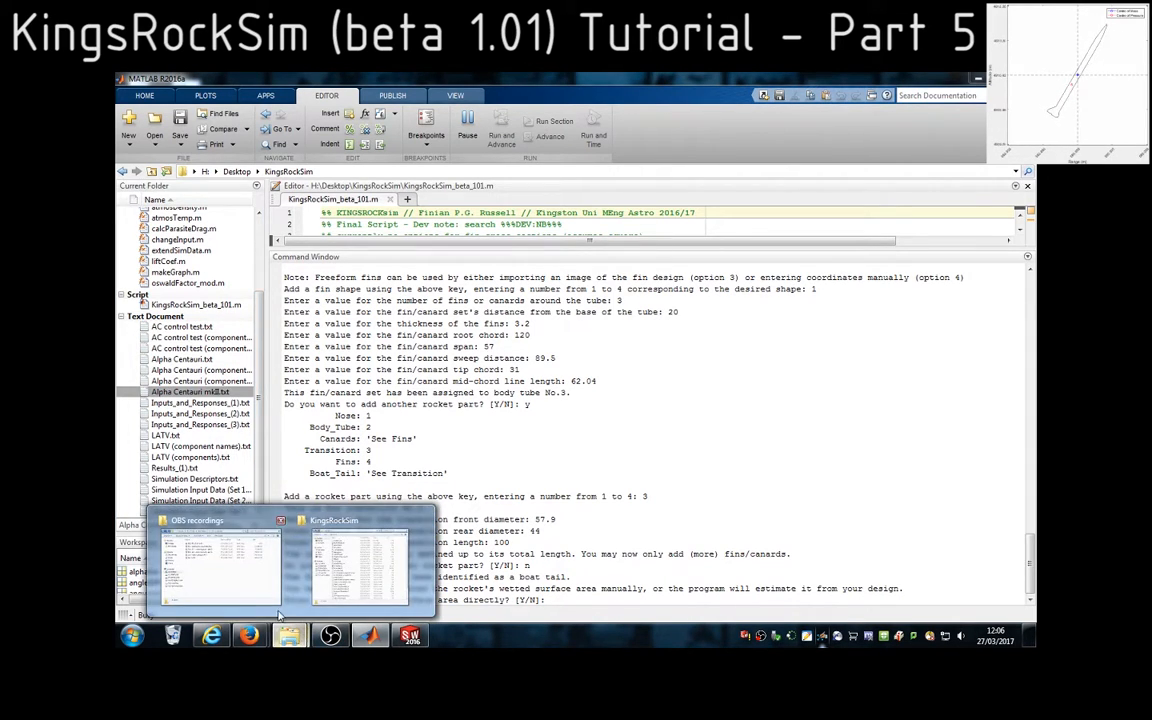
pyautogui.click(345, 570)
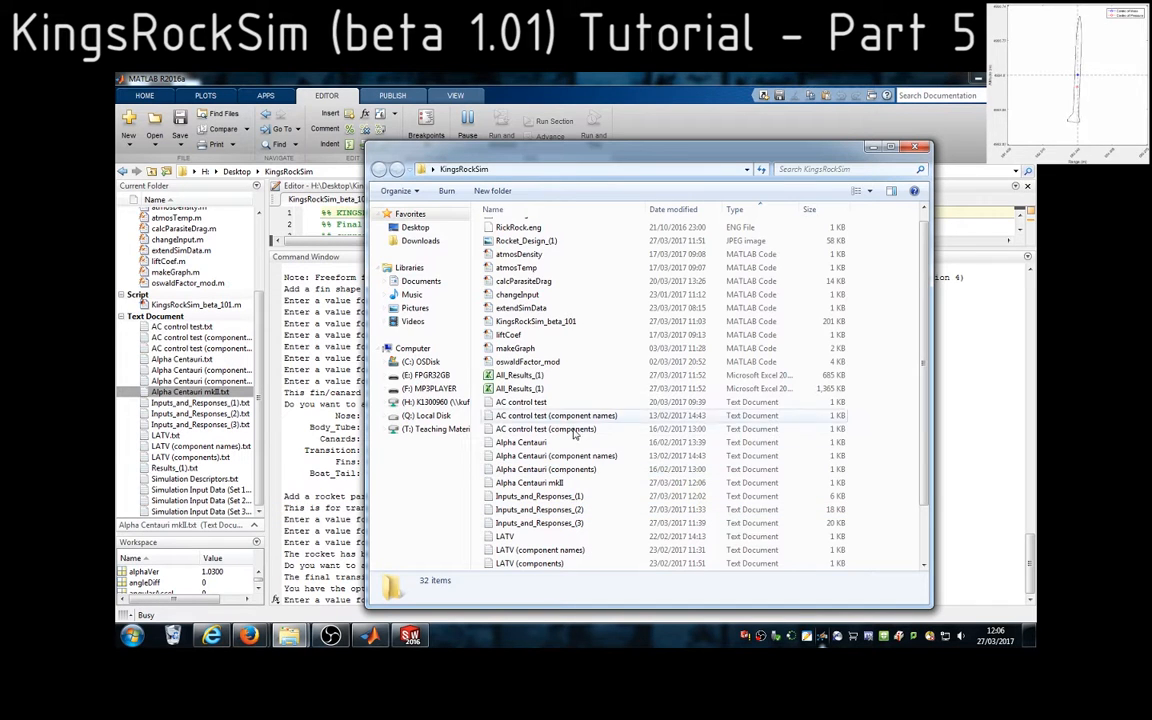
pyautogui.click(557, 483)
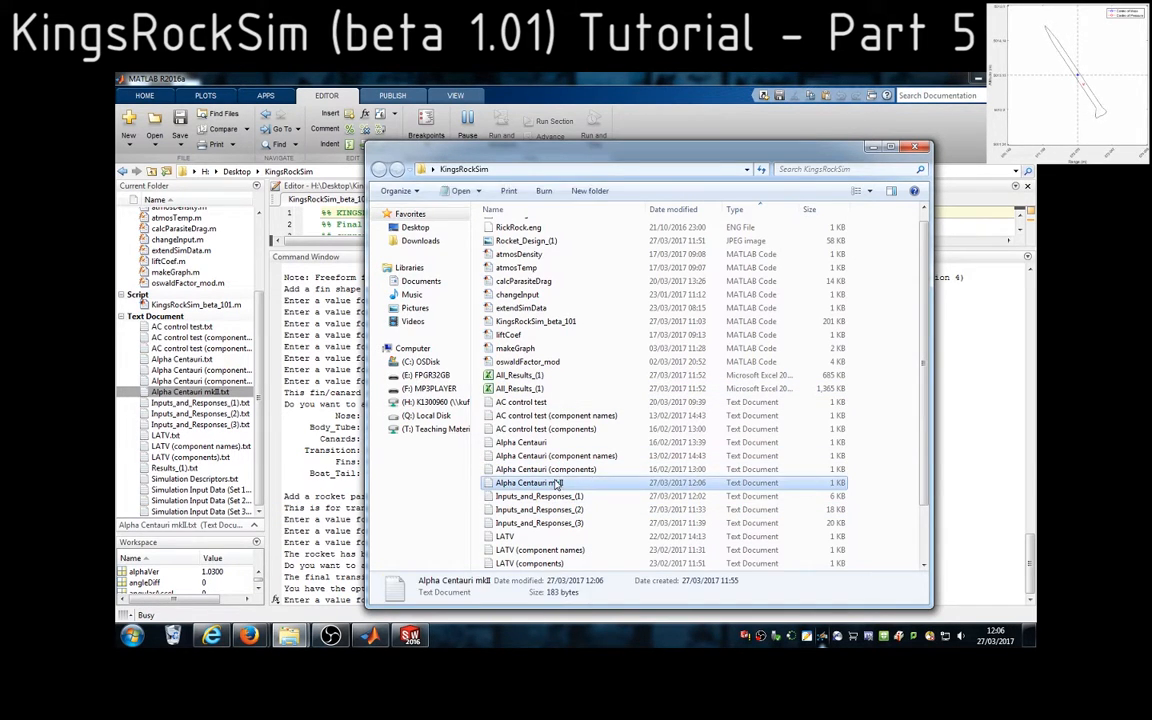
pyautogui.doubleClick(557, 483)
pyautogui.hscroll(7, 394, 348)
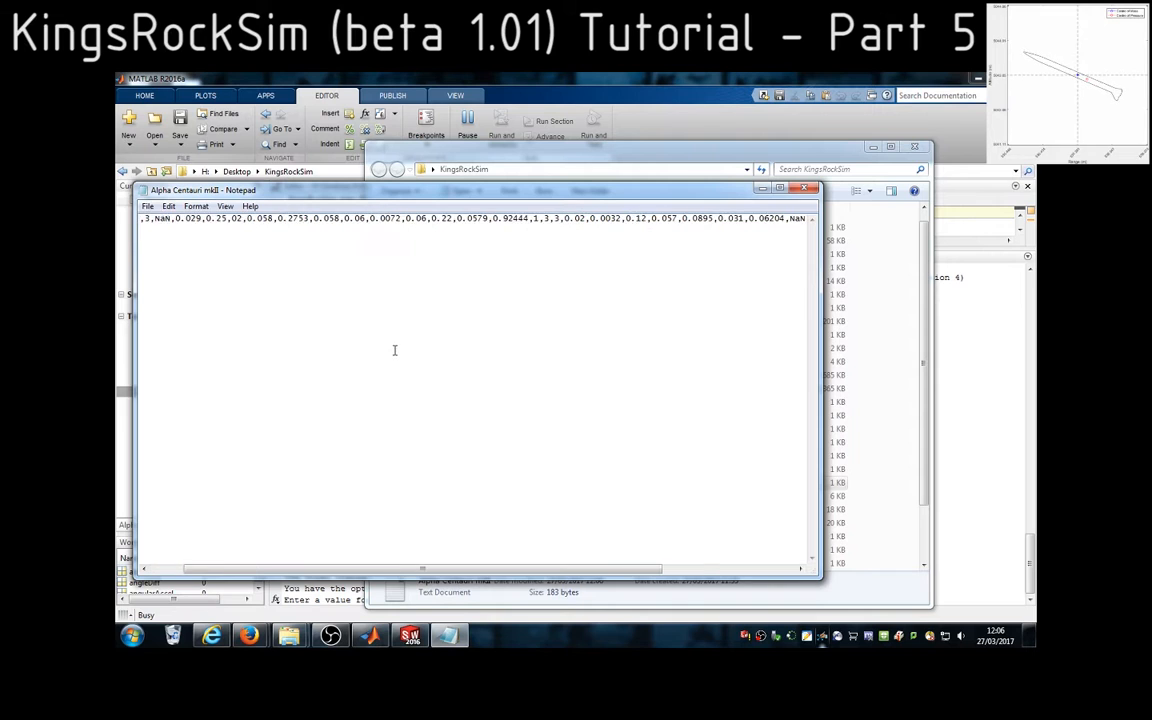
pyautogui.hscroll(-1, 406, 355)
pyautogui.hscroll(-6, 406, 355)
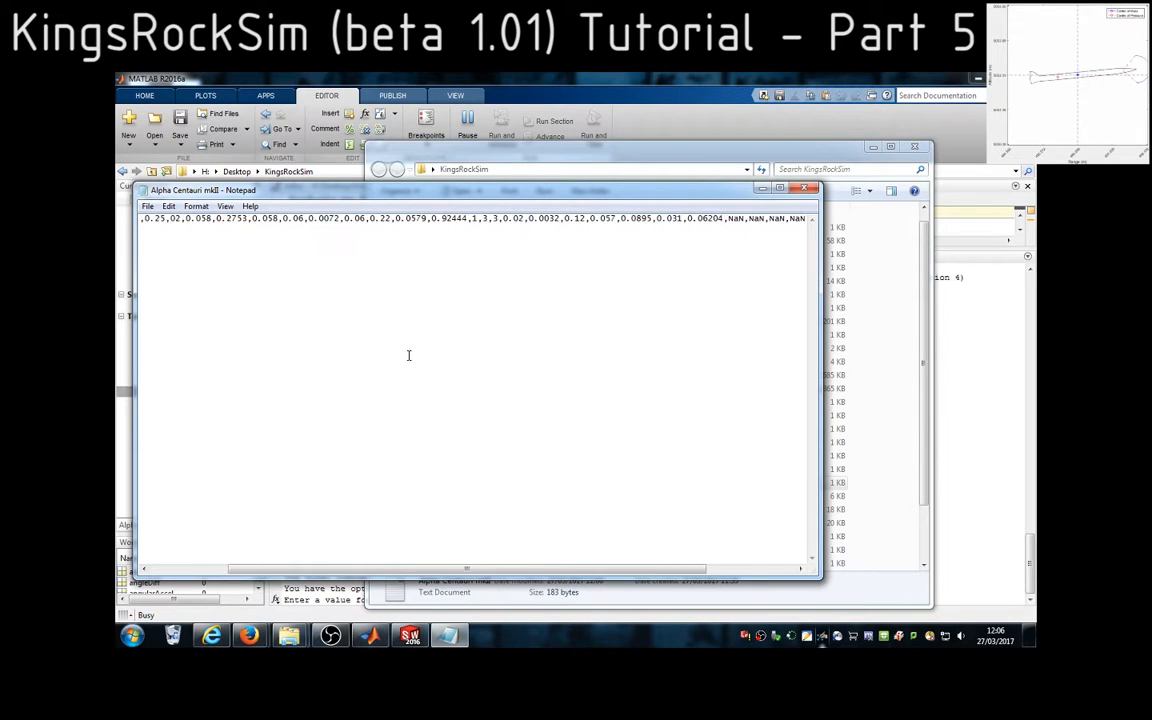
# Open the original Alpha Centauri text file, compare its values with the mkII file, and close both files
pyautogui.click(501, 156)
pyautogui.doubleClick(520, 442)
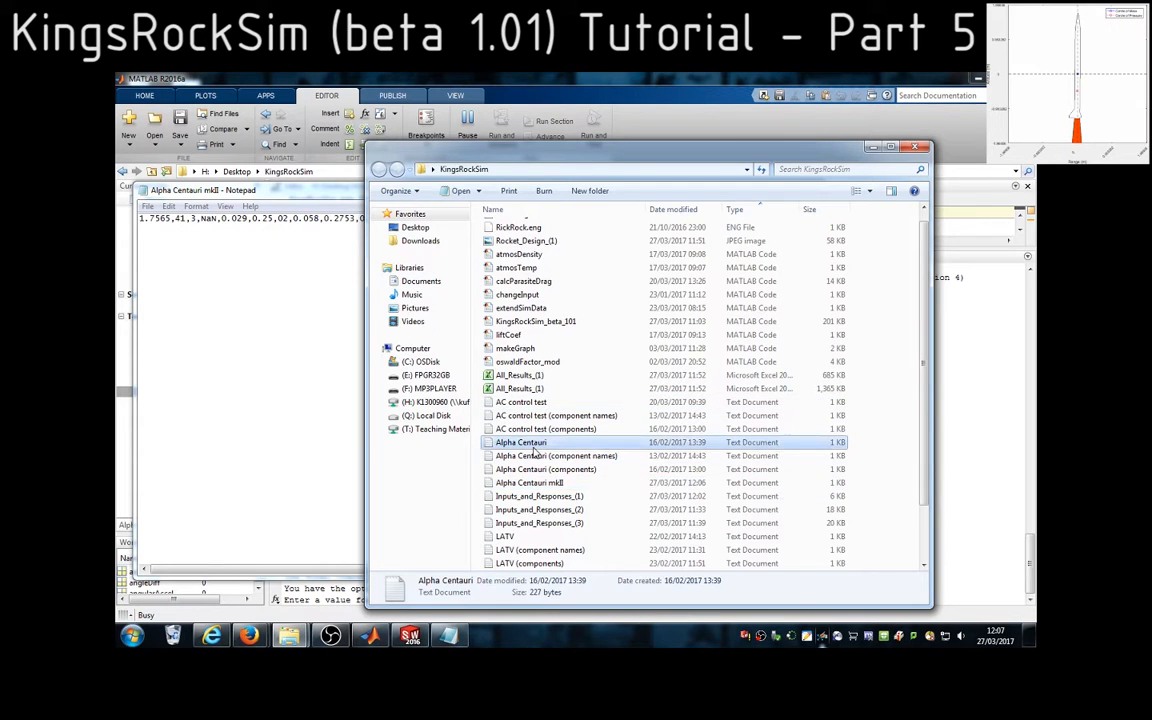
pyautogui.moveTo(378, 202); pyautogui.dragTo(376, 248)
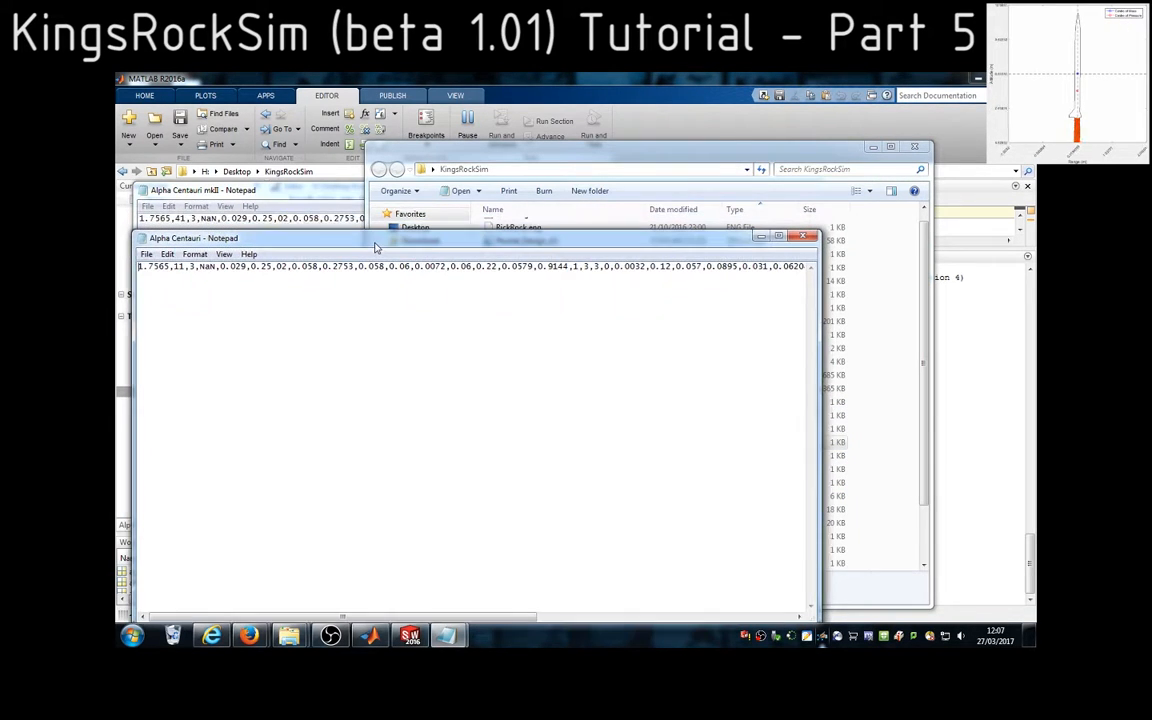
pyautogui.click(286, 204)
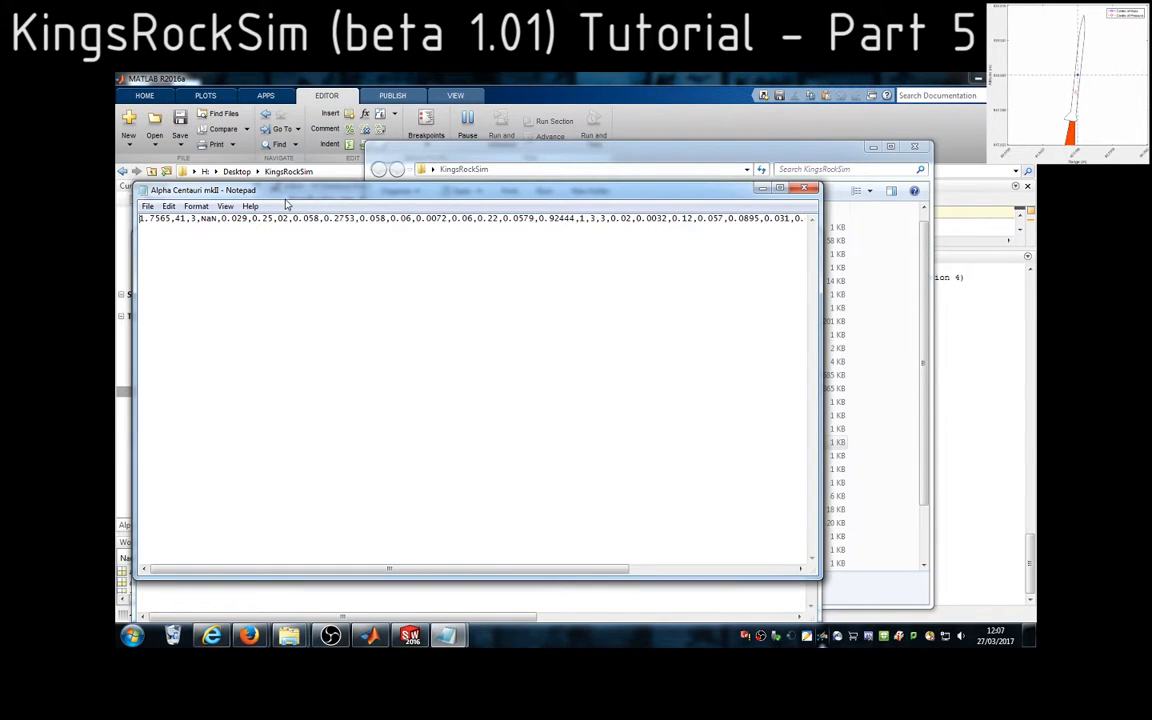
pyautogui.click(602, 600)
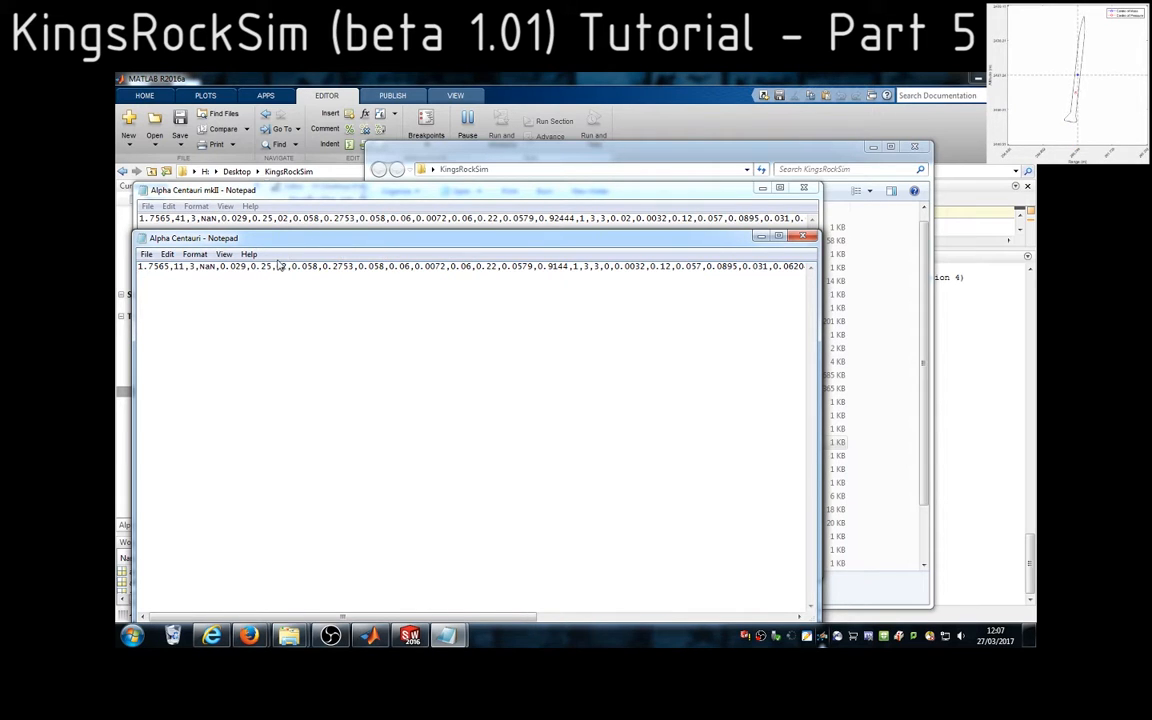
pyautogui.click(803, 237)
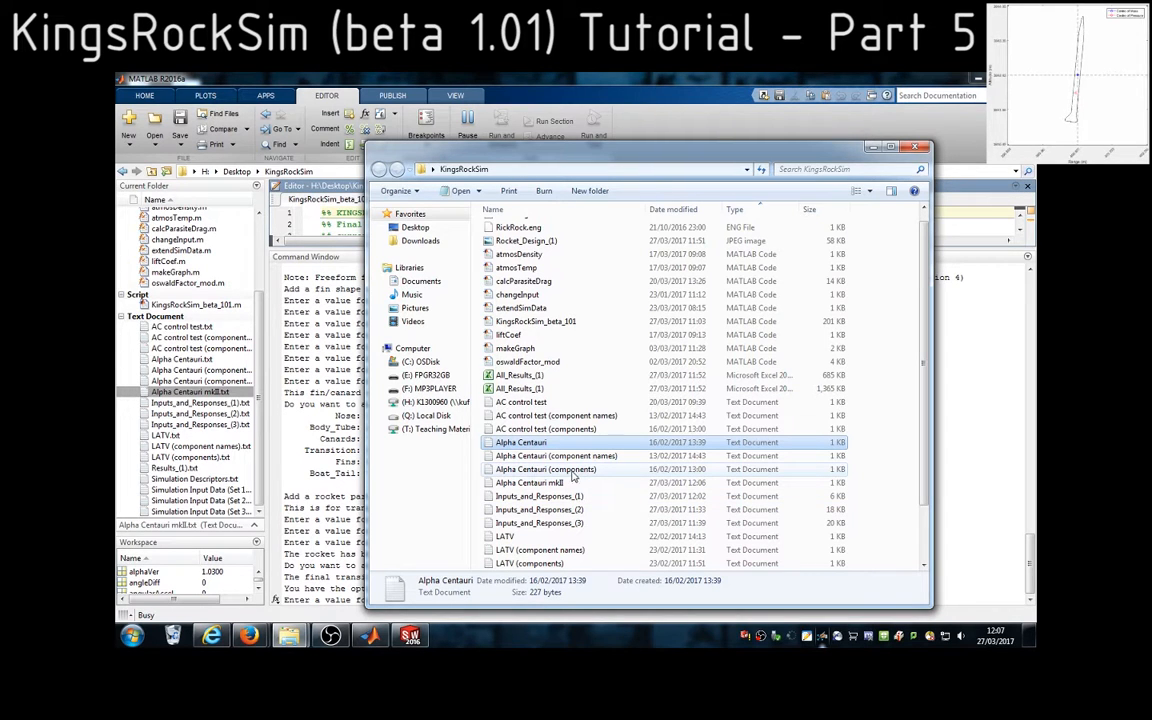
# View the Alpha Centauri (components) and Alpha Centauri (component names) text files, closing each after reading
pyautogui.doubleClick(561, 472)
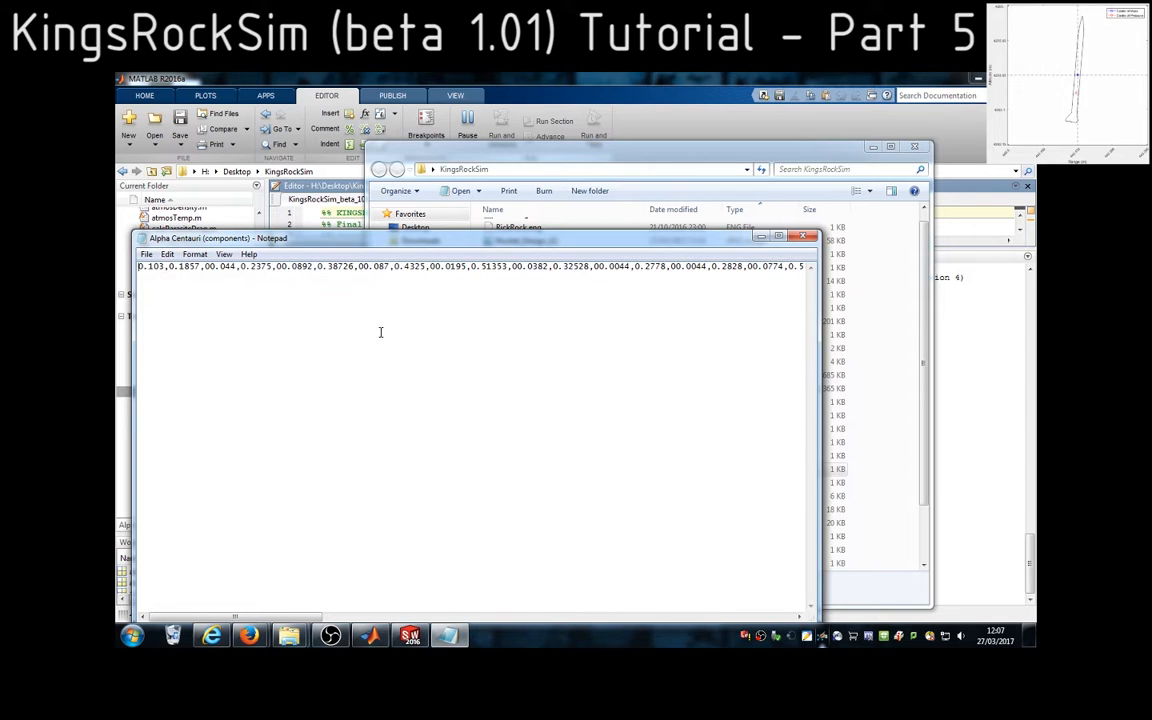
pyautogui.click(808, 240)
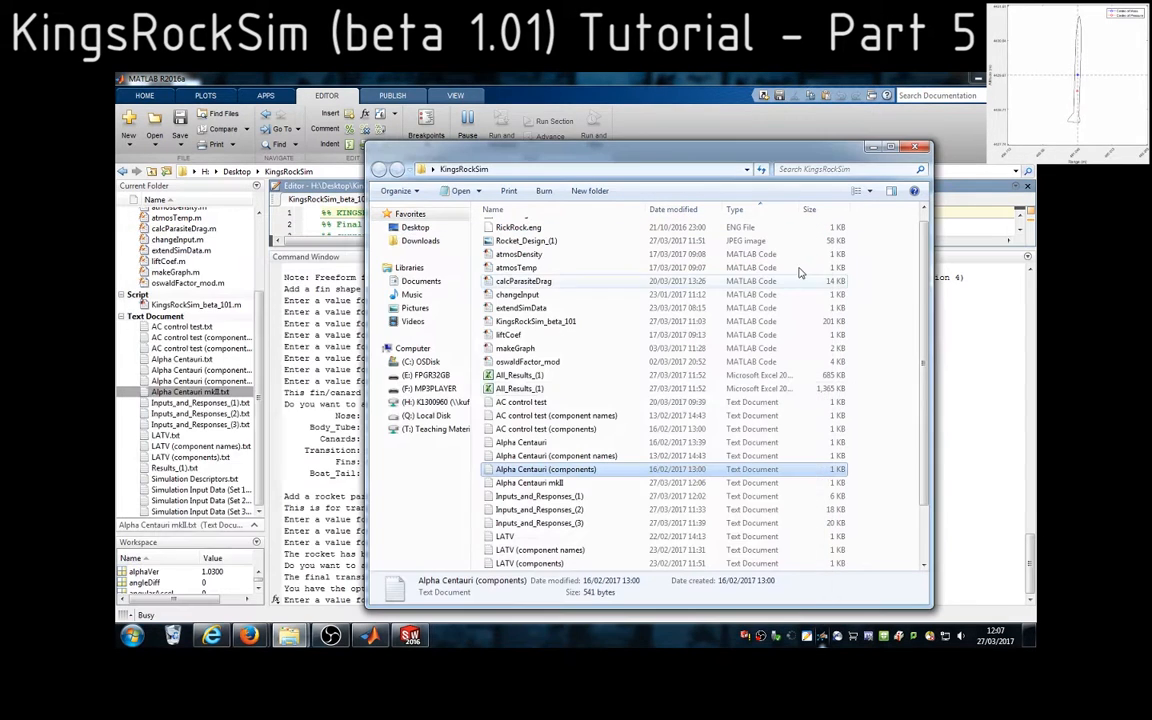
pyautogui.click(560, 456)
pyautogui.doubleClick(560, 458)
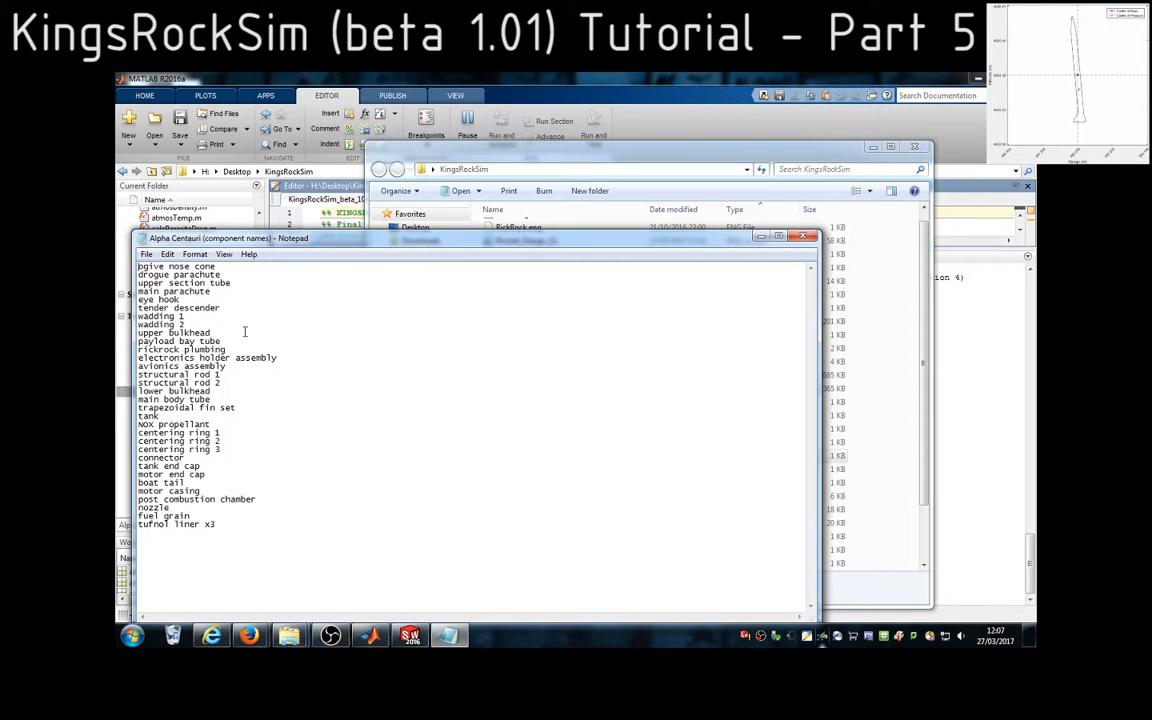
pyautogui.click(803, 236)
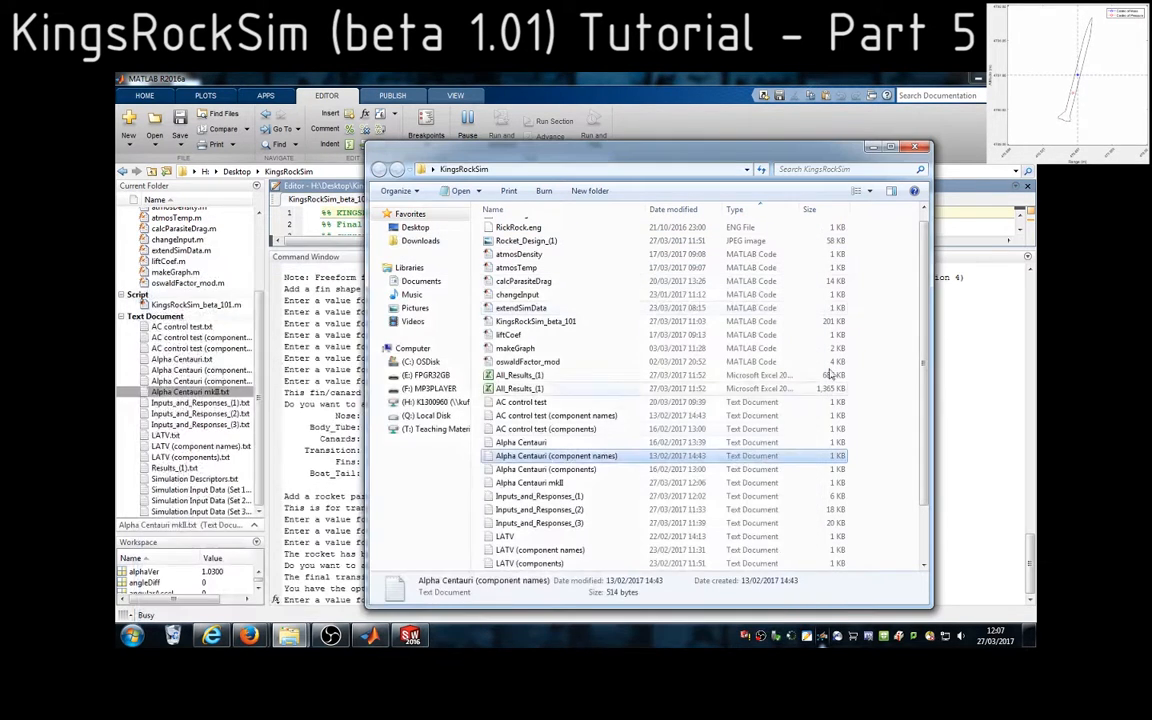
pyautogui.click(874, 481)
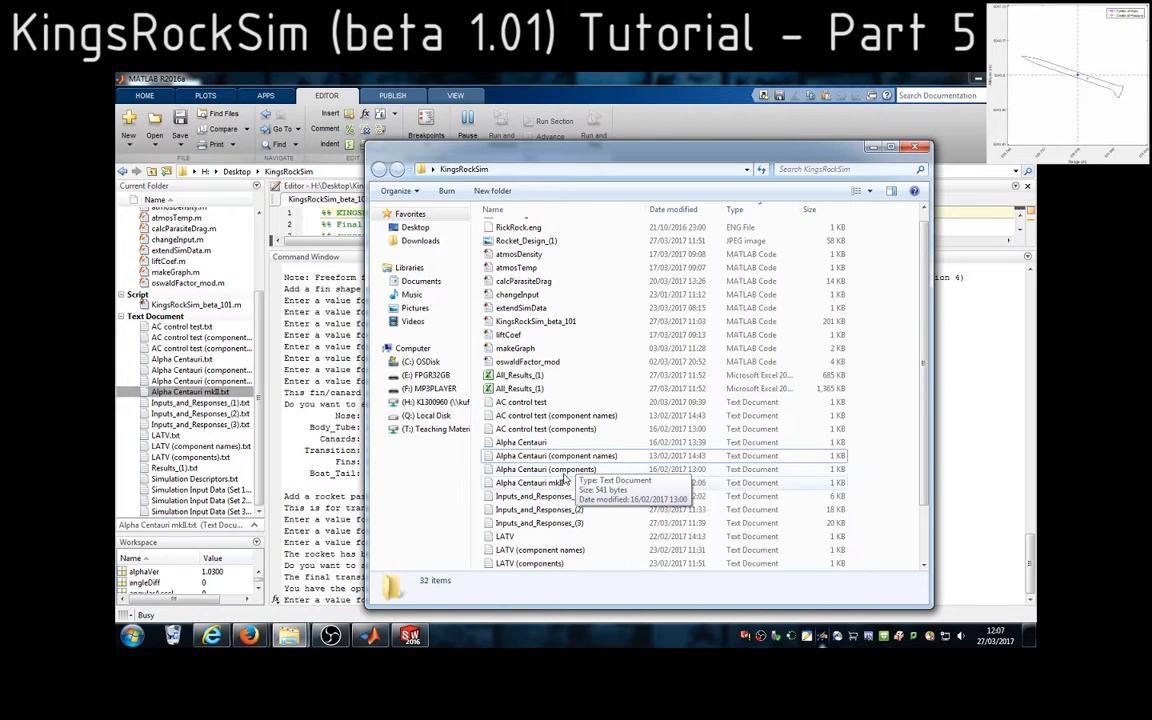
# Switch to SolidWorks, check the complete rocket assembly's mass in Mass Properties, and close the report
pyautogui.click(420, 640)
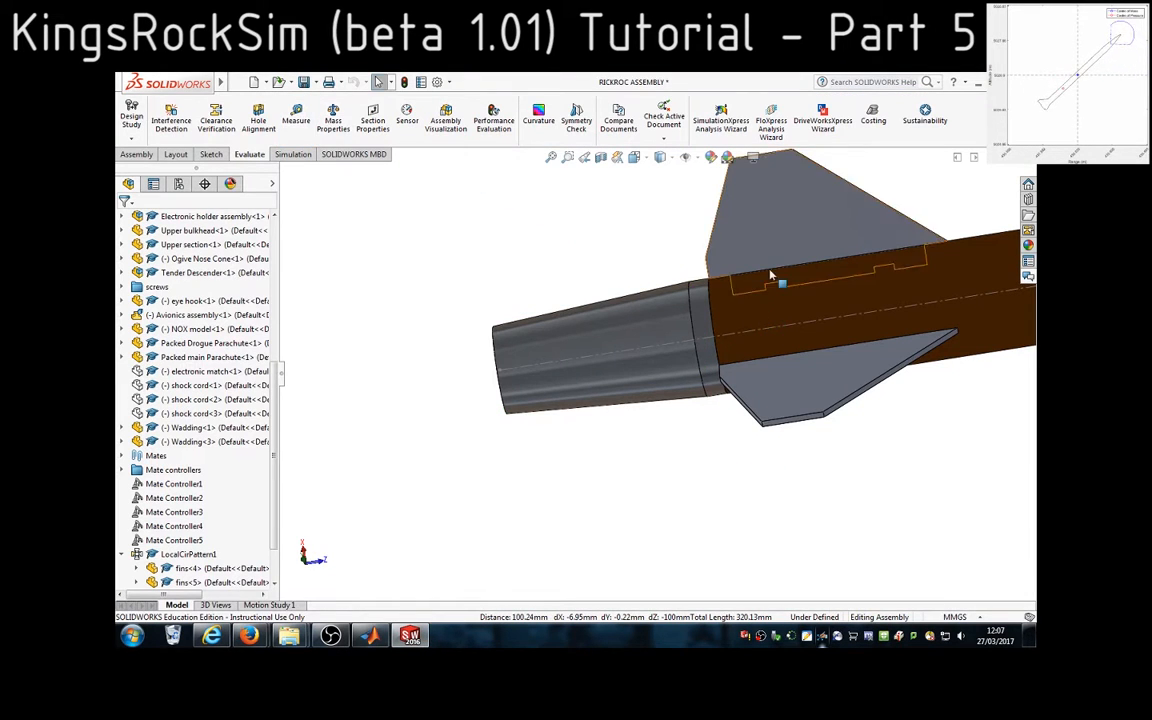
pyautogui.scroll(5, 1010, 319)
pyautogui.scroll(4, 963, 328)
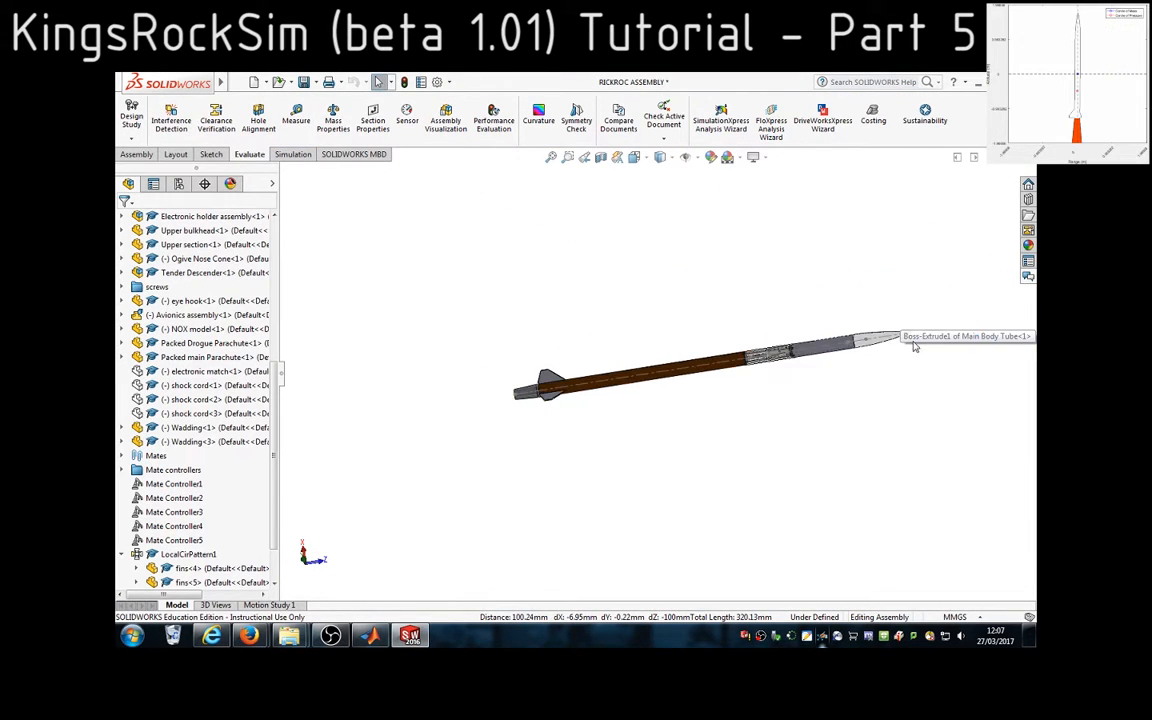
pyautogui.scroll(-2, 915, 345)
pyautogui.scroll(-1, 612, 394)
pyautogui.scroll(1, 548, 436)
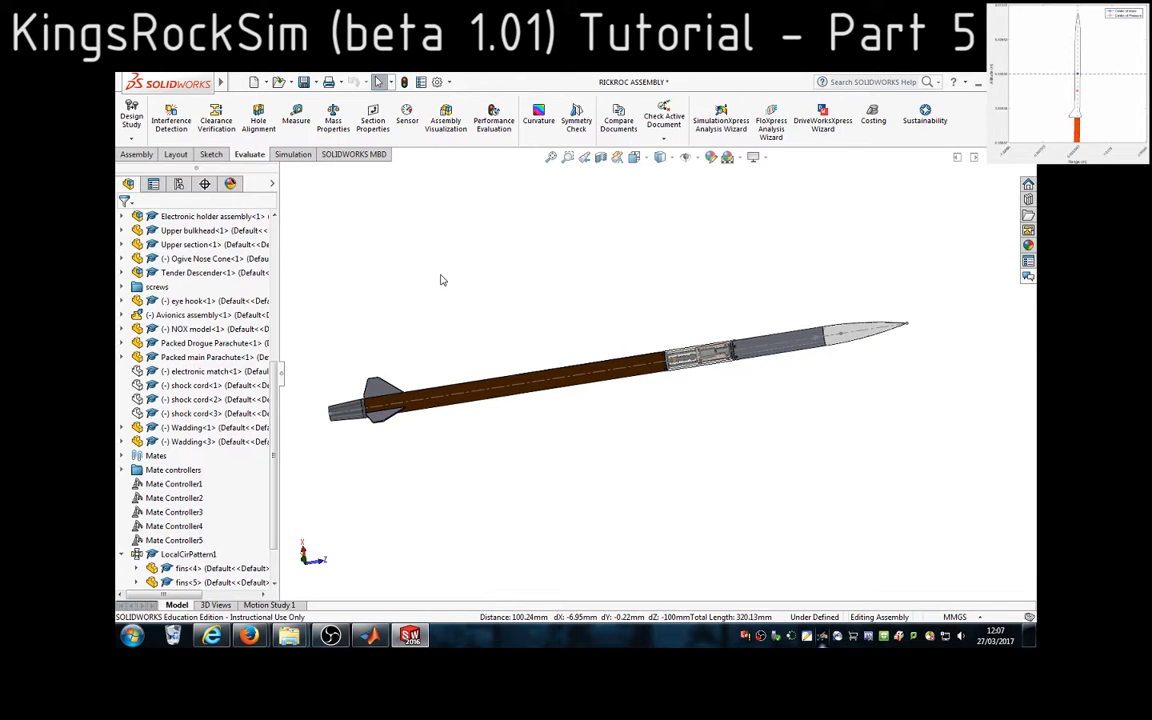
pyautogui.click(327, 126)
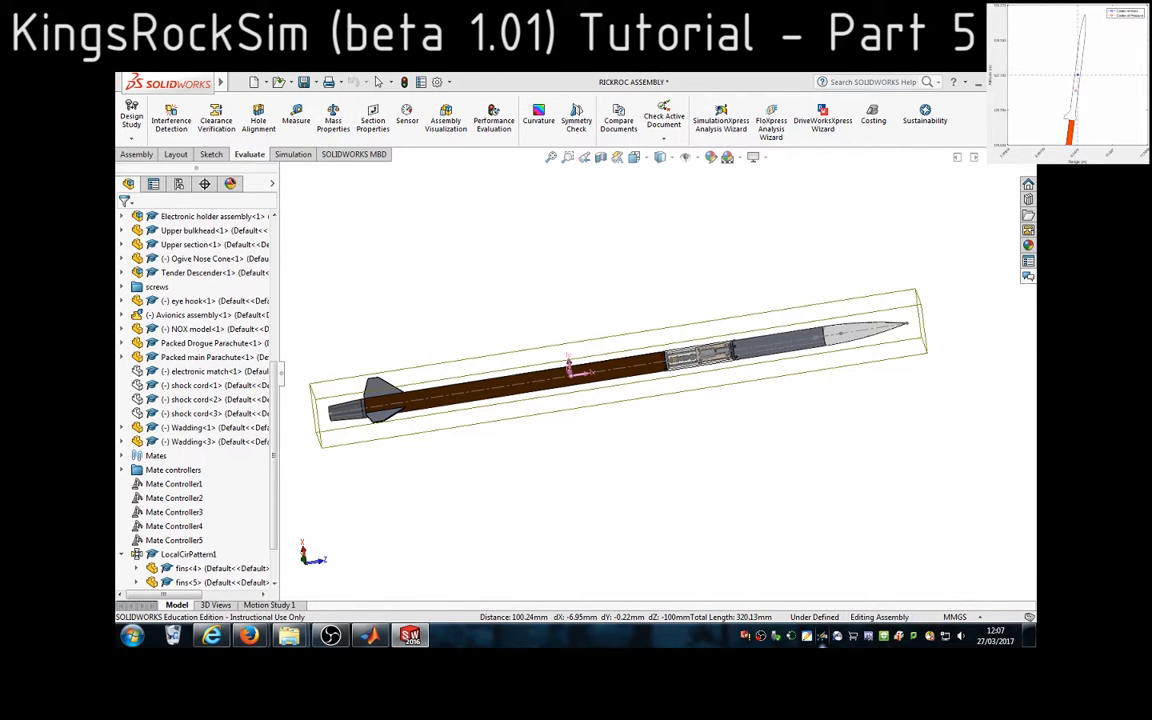
pyautogui.moveTo(892, 156); pyautogui.dragTo(751, 134)
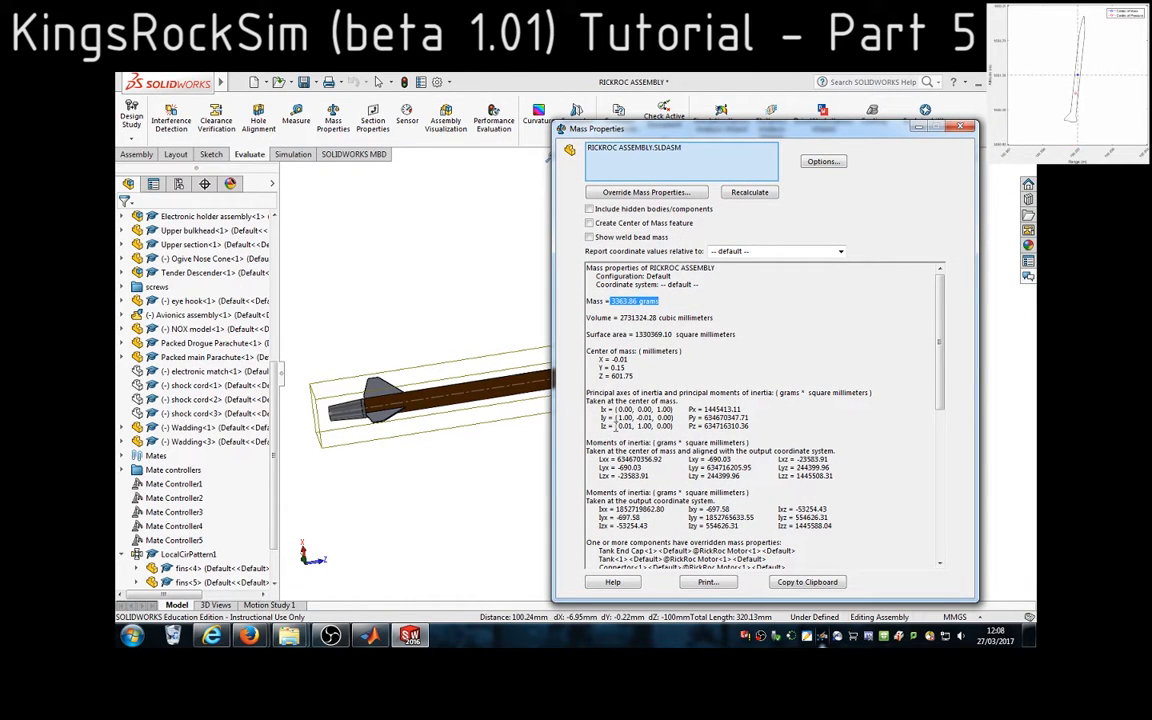
pyautogui.click(961, 127)
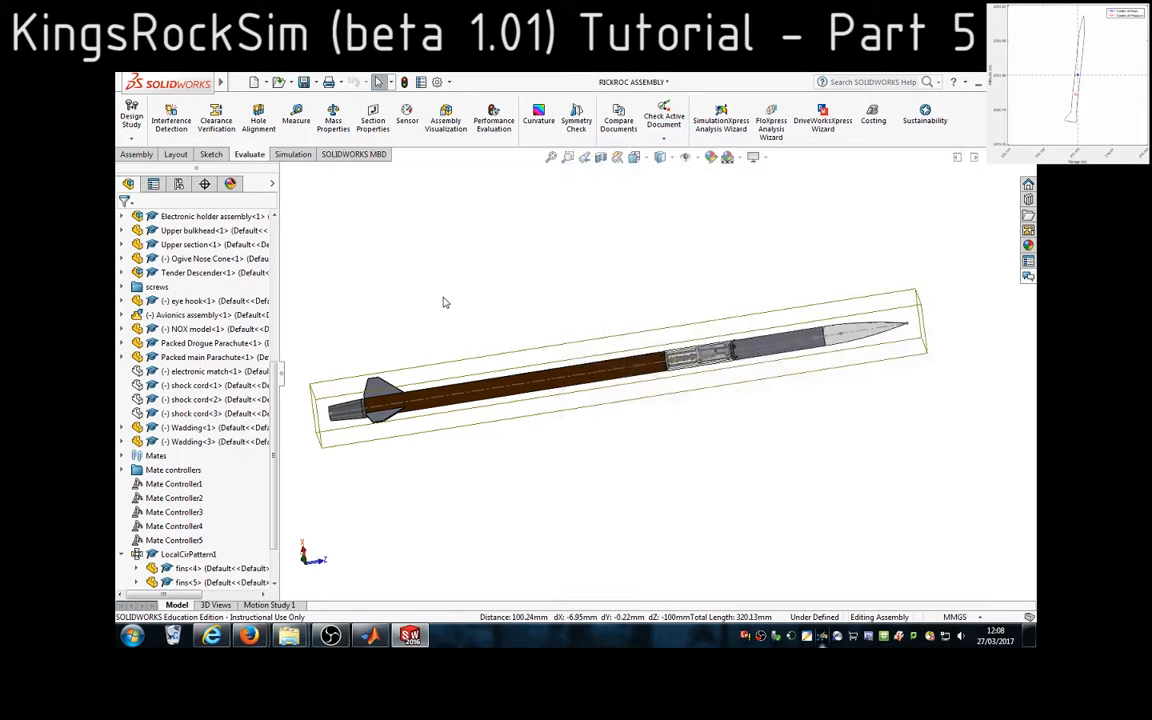
# Widen the feature tree, expand the RickRoc Motor subassembly and hide its Fuel Grain component
pyautogui.moveTo(278, 457); pyautogui.dragTo(328, 456)
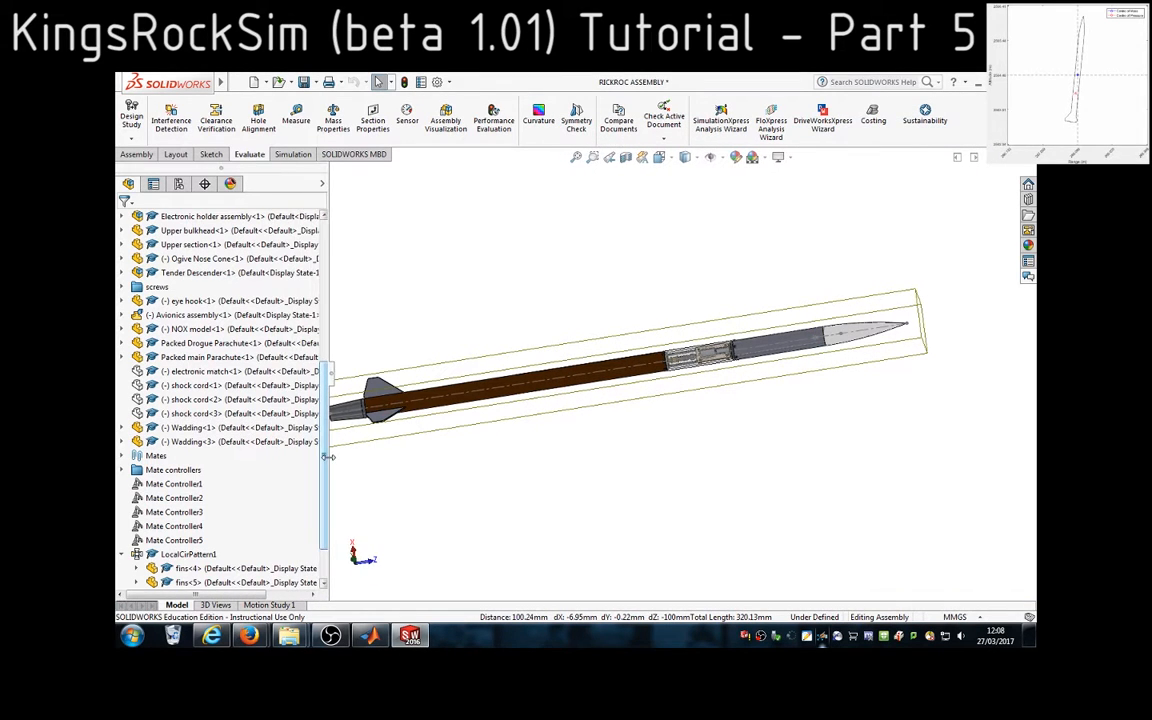
pyautogui.scroll(7, 323, 473)
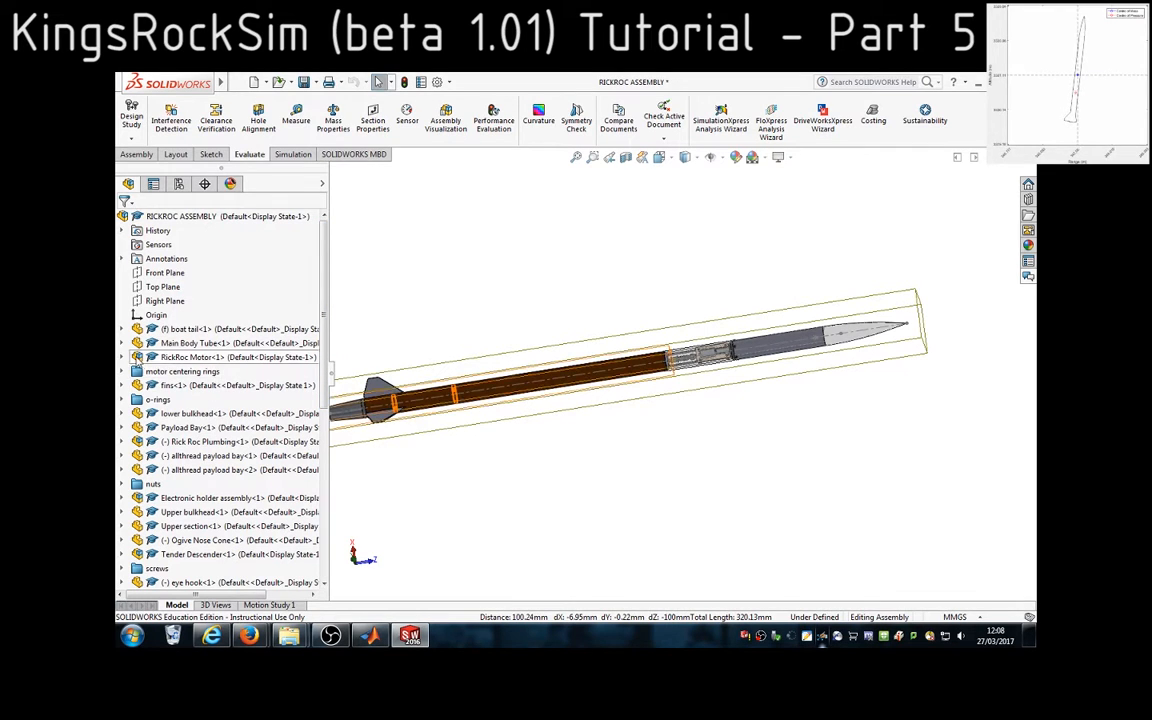
pyautogui.click(123, 358)
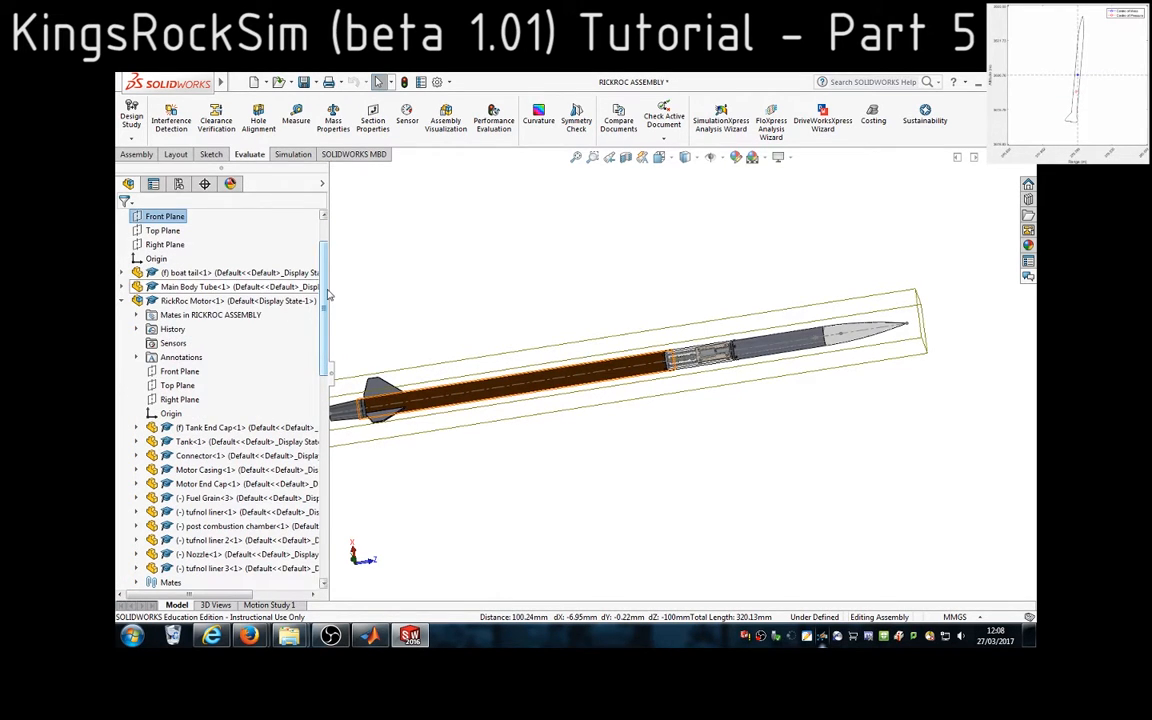
pyautogui.scroll(-1, 288, 272)
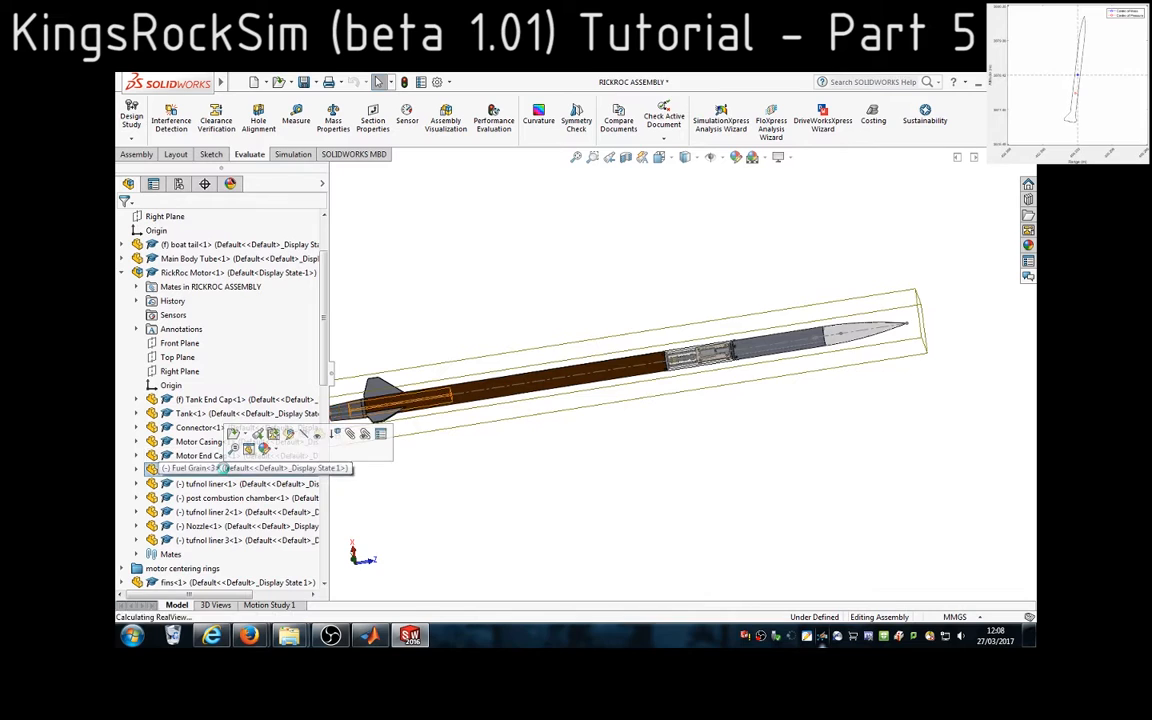
pyautogui.click(203, 470)
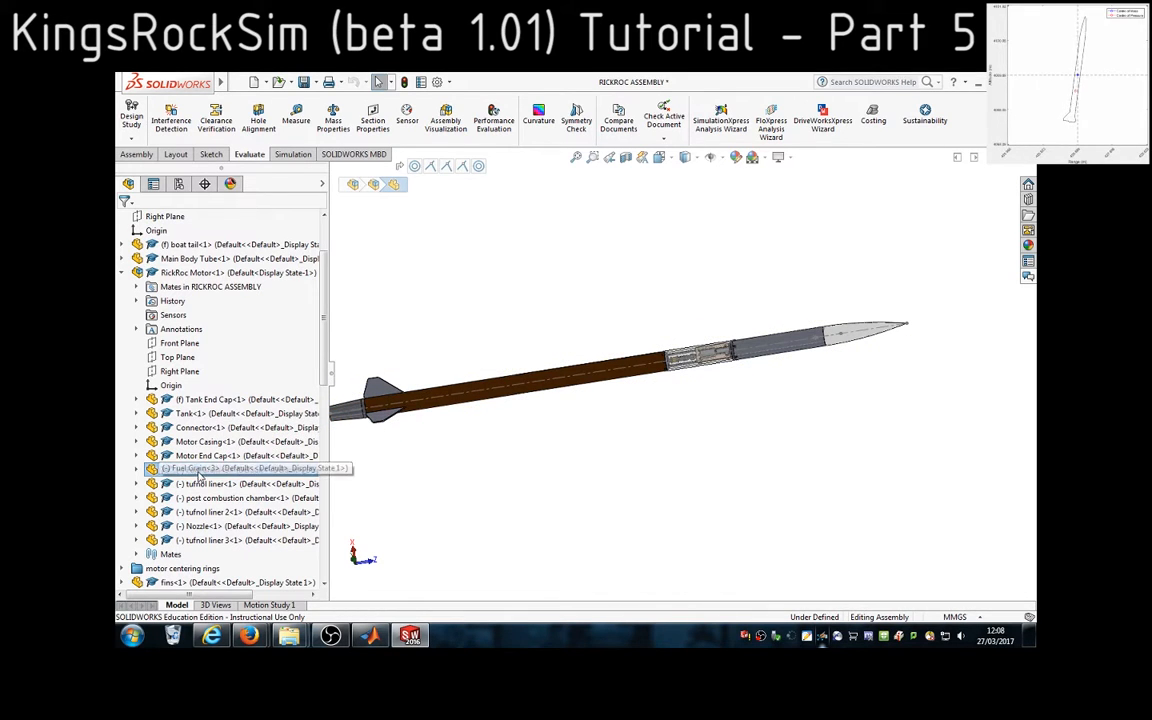
pyautogui.rightClick(201, 472)
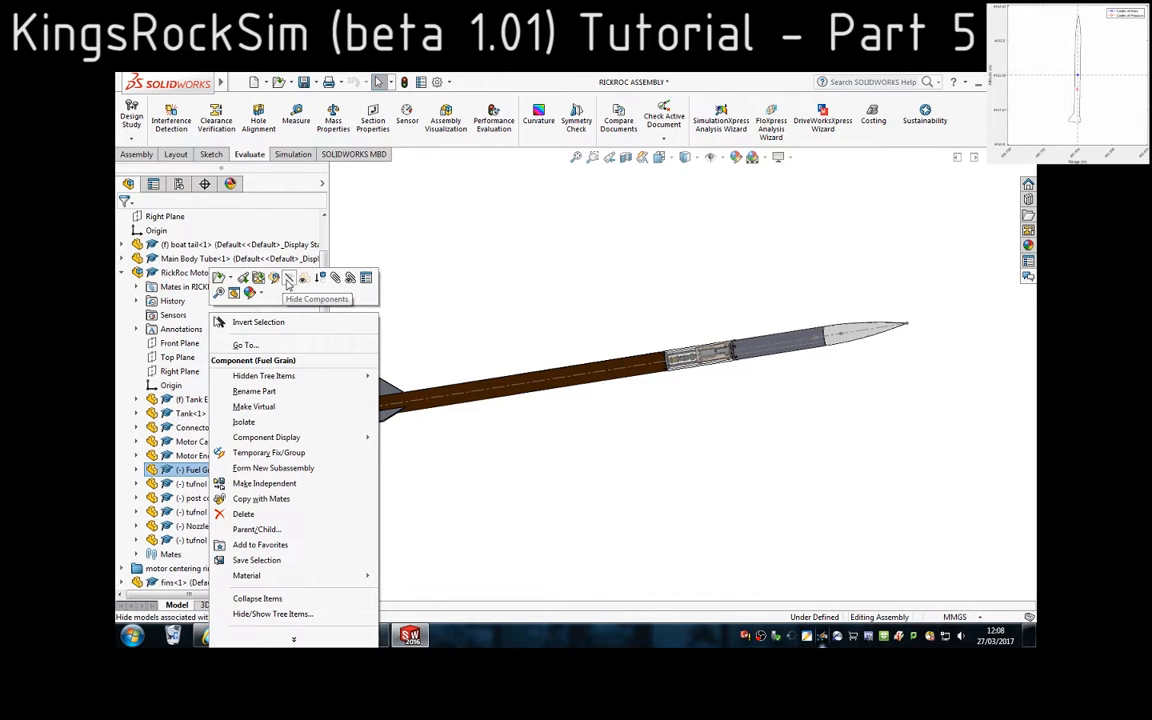
pyautogui.click(268, 289)
# Hide the NOX model component in the rocket assembly
pyautogui.scroll(-5, 255, 459)
pyautogui.scroll(-4, 255, 459)
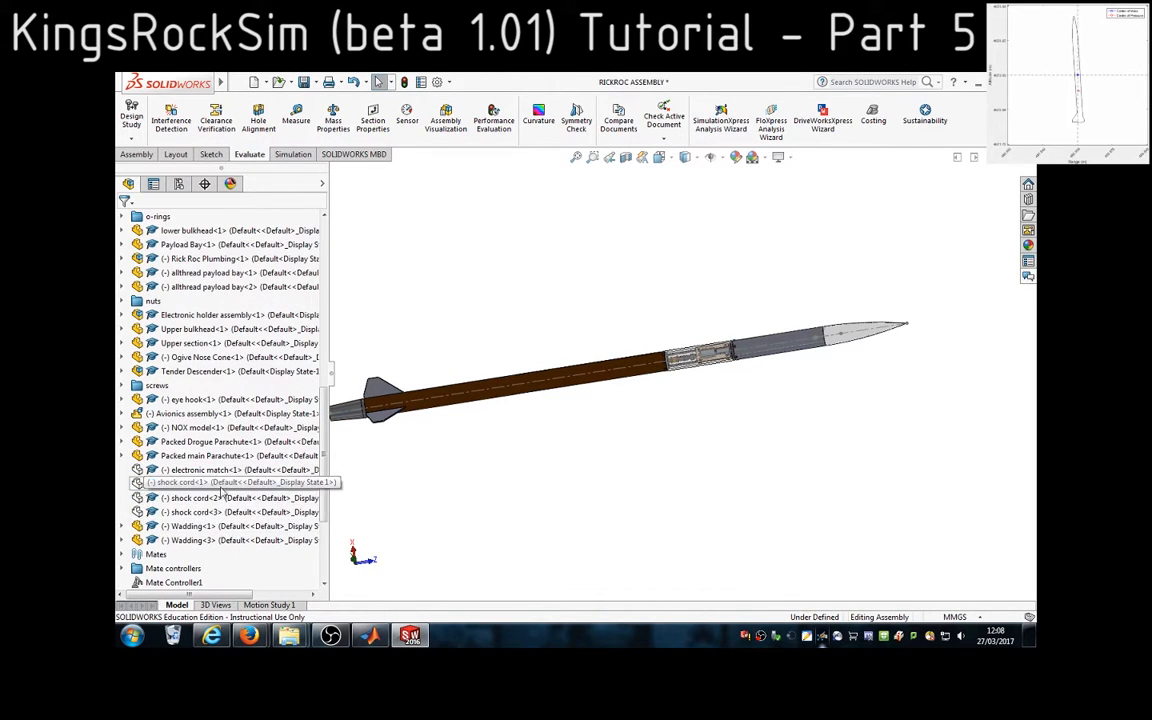
pyautogui.click(186, 430)
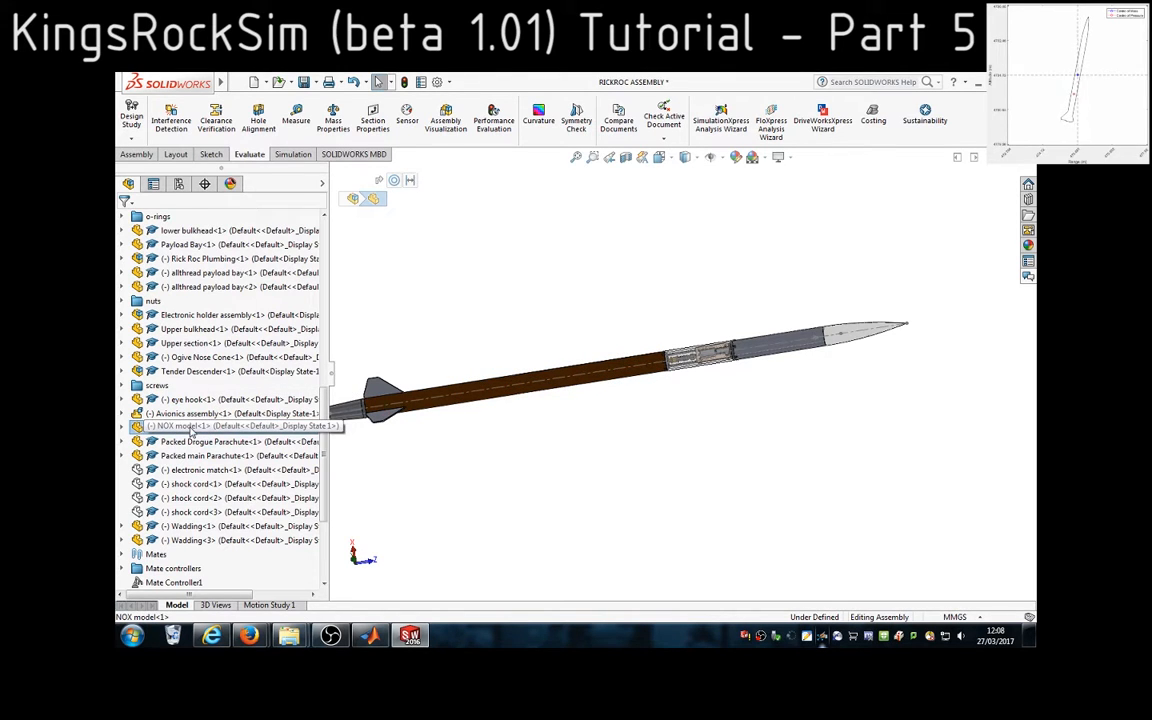
pyautogui.rightClick(190, 430)
pyautogui.click(259, 208)
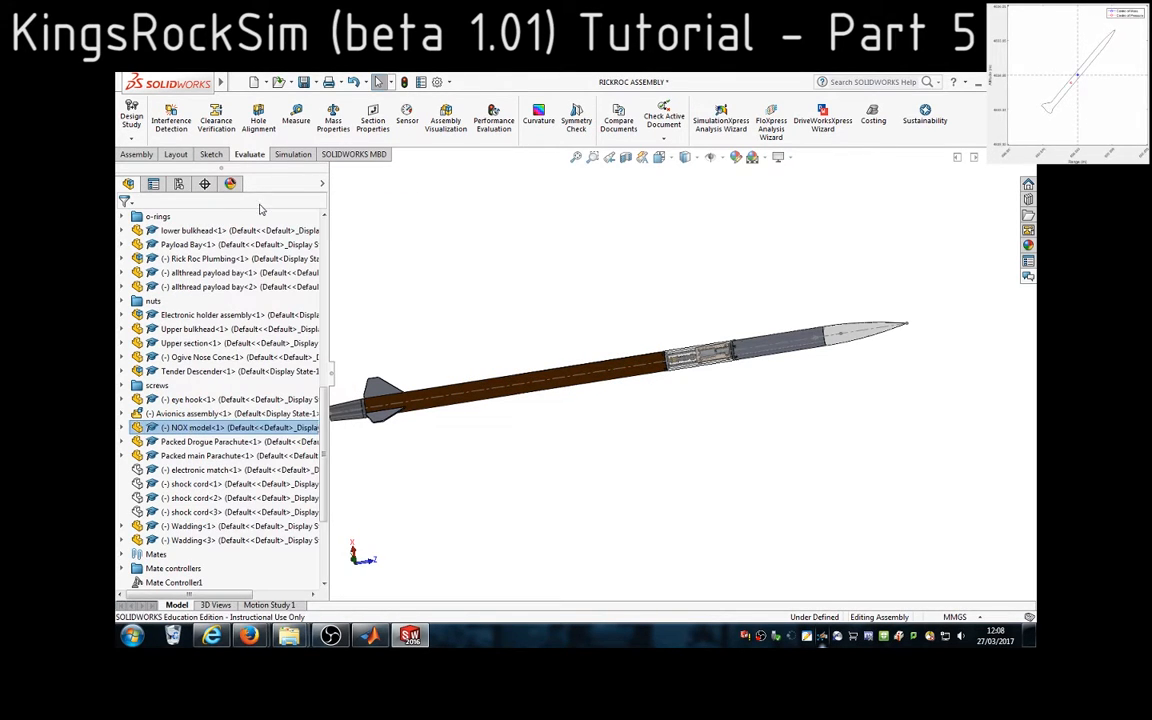
# Check the assembly's mass without its propellant in Mass Properties, highlight the mass value and return to MATLAB
pyautogui.click(333, 118)
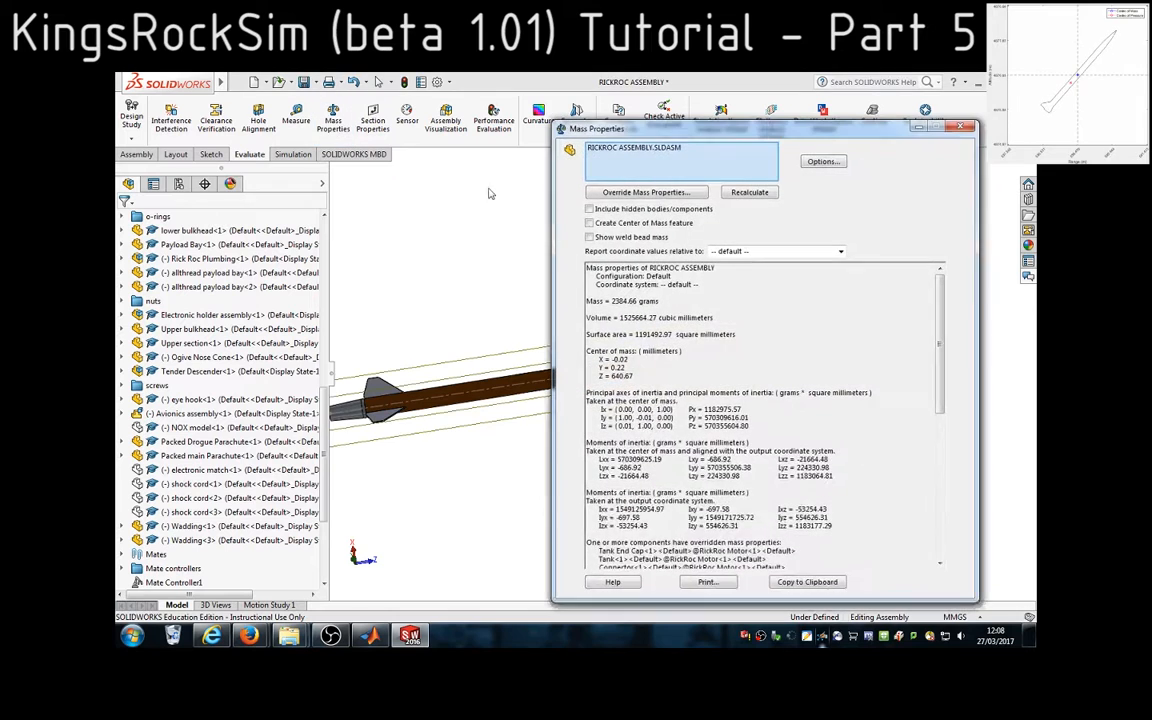
pyautogui.moveTo(657, 301); pyautogui.dragTo(609, 301)
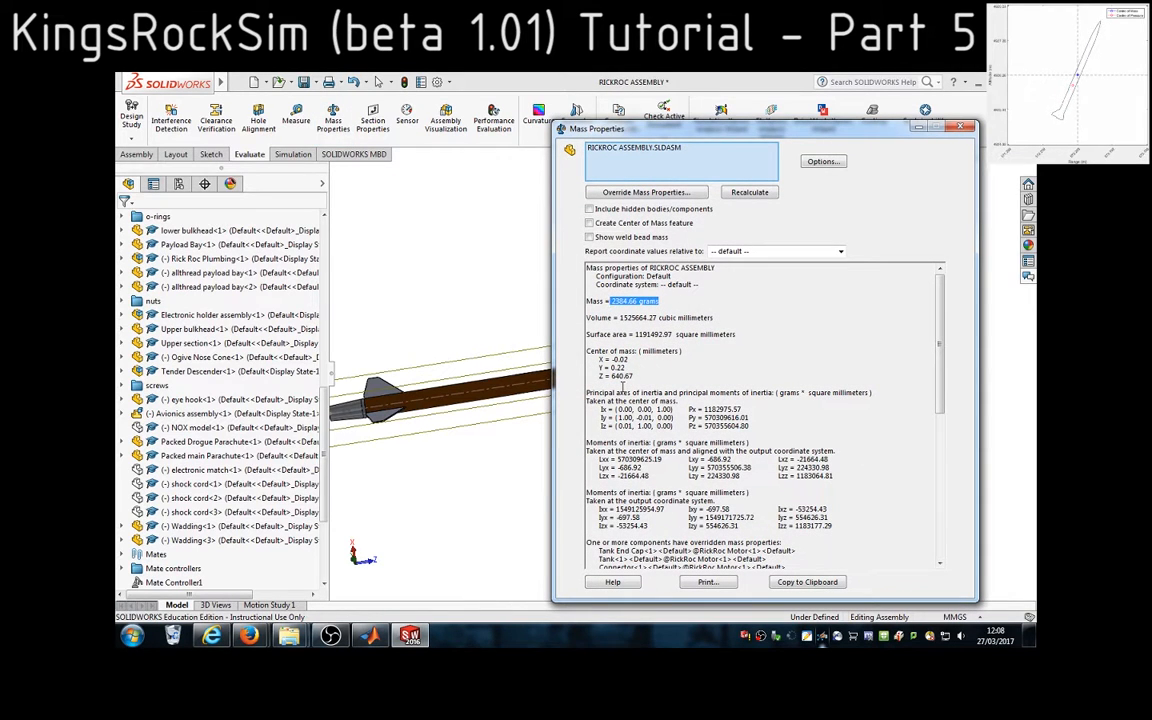
pyautogui.click(372, 636)
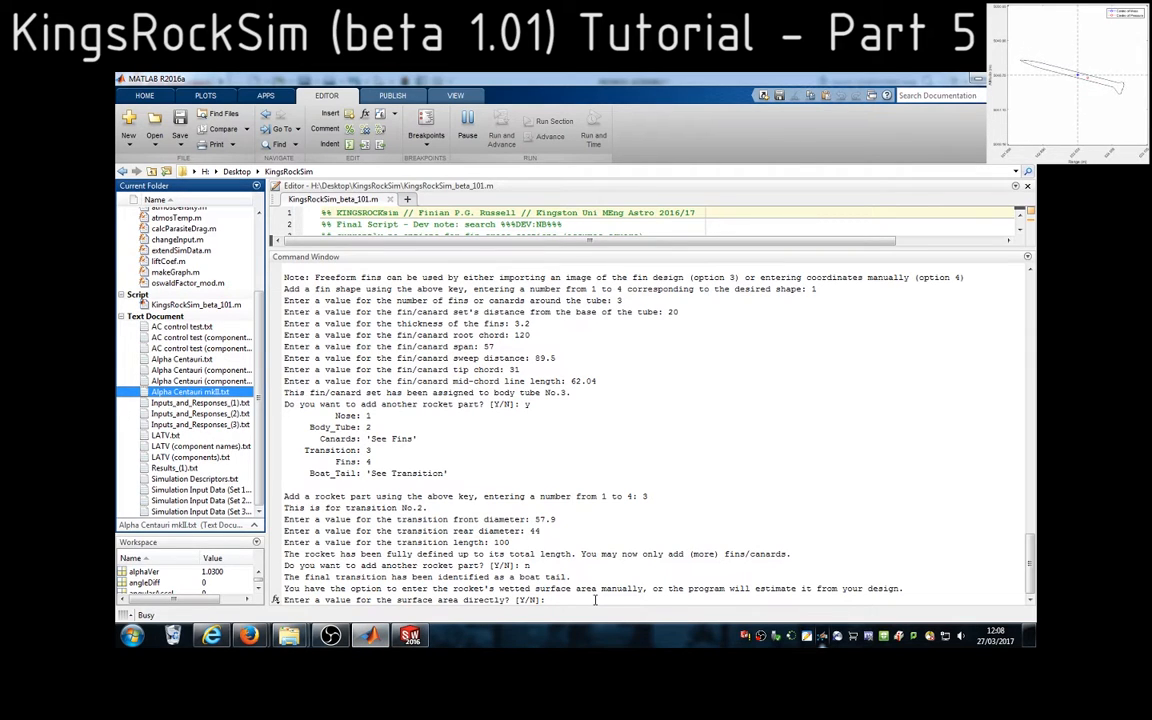
# Decline entering the surface area directly with n and set the number of launch lugs to 0
pyautogui.click(600, 588)
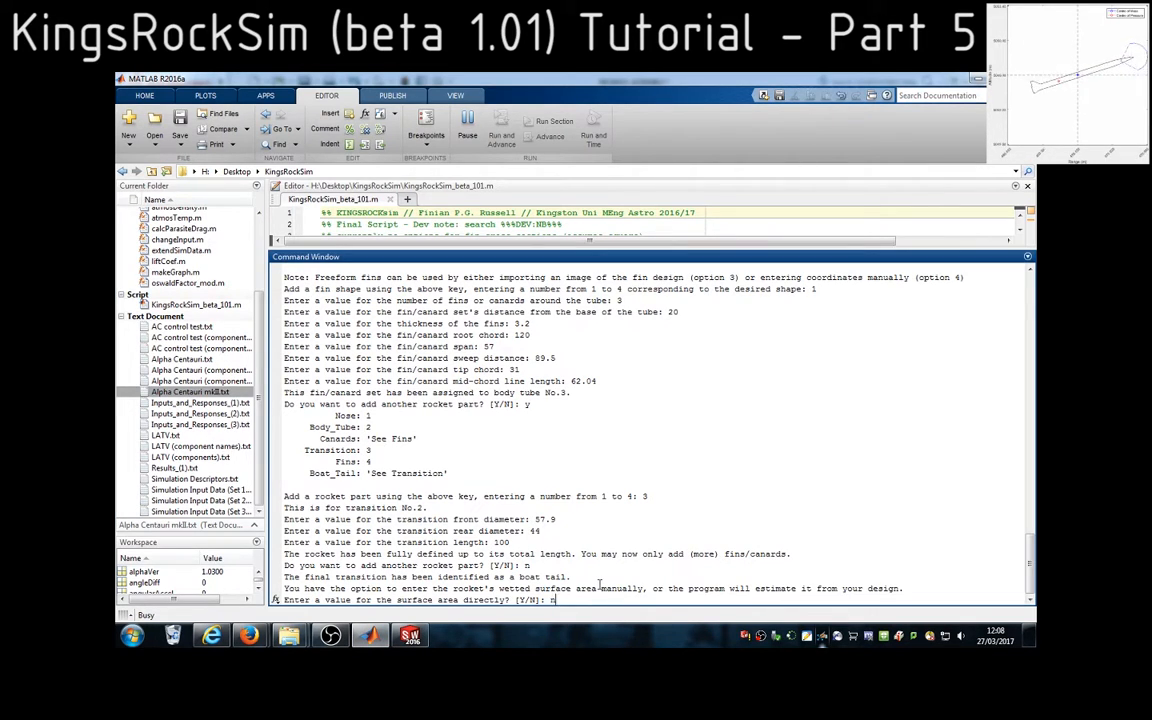
pyautogui.write('n')
pyautogui.press('Return')
pyautogui.write('0')
pyautogui.press('Return')
# Decline randomized wind speeds with n and set the number of parachutes to 2
pyautogui.write('n')
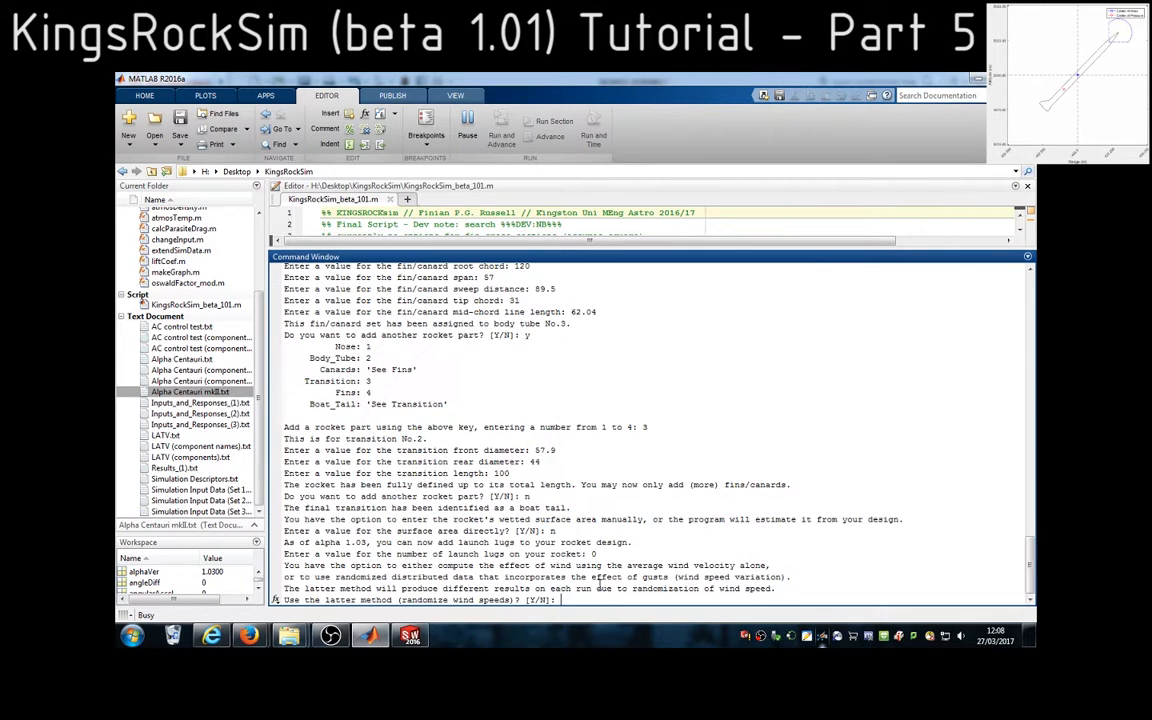
pyautogui.press('BackSpace')
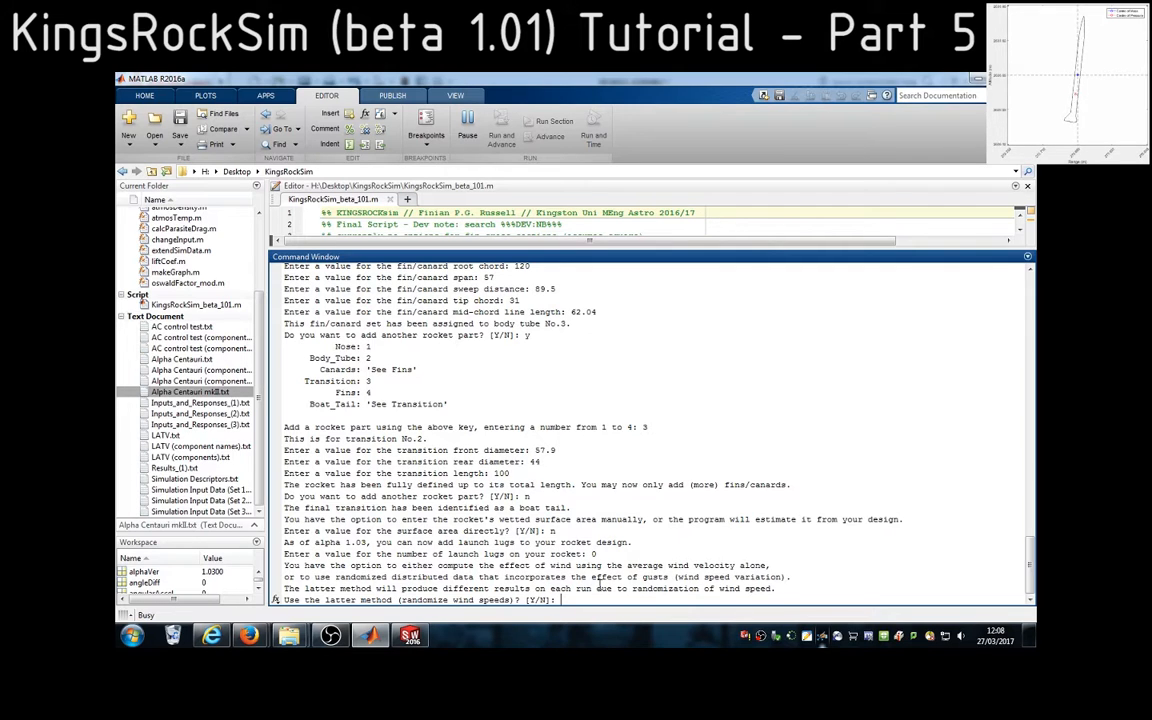
pyautogui.write('n')
pyautogui.press('Return')
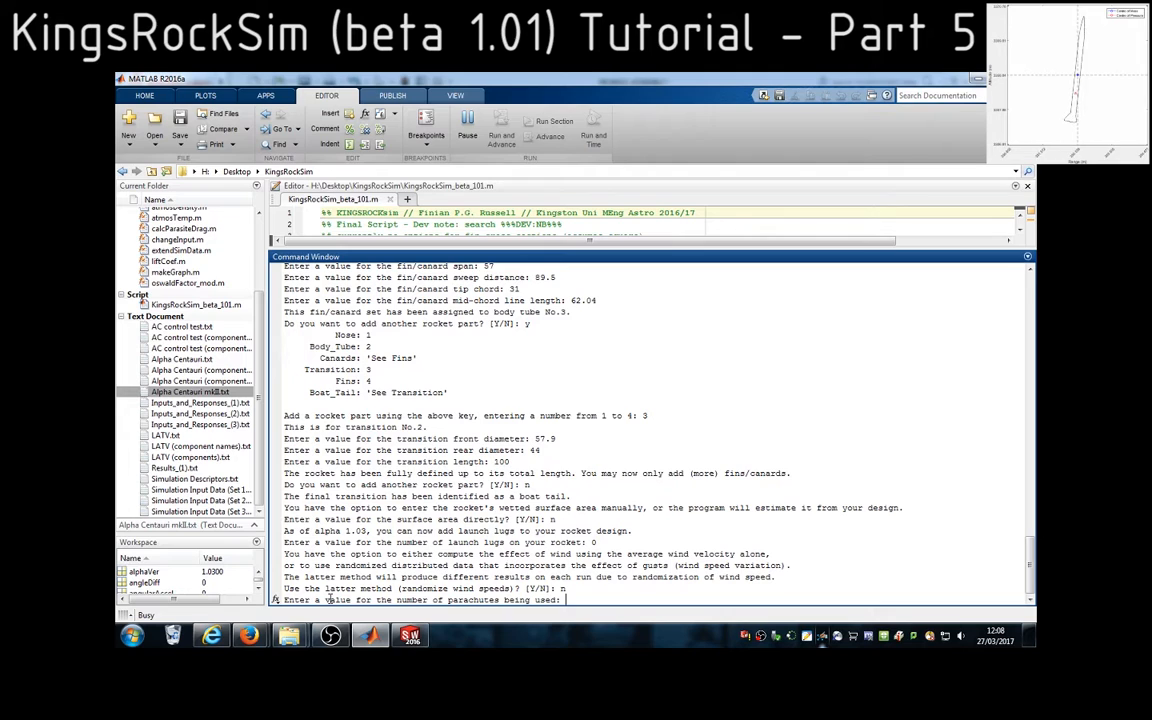
pyautogui.moveTo(325, 600); pyautogui.dragTo(502, 600)
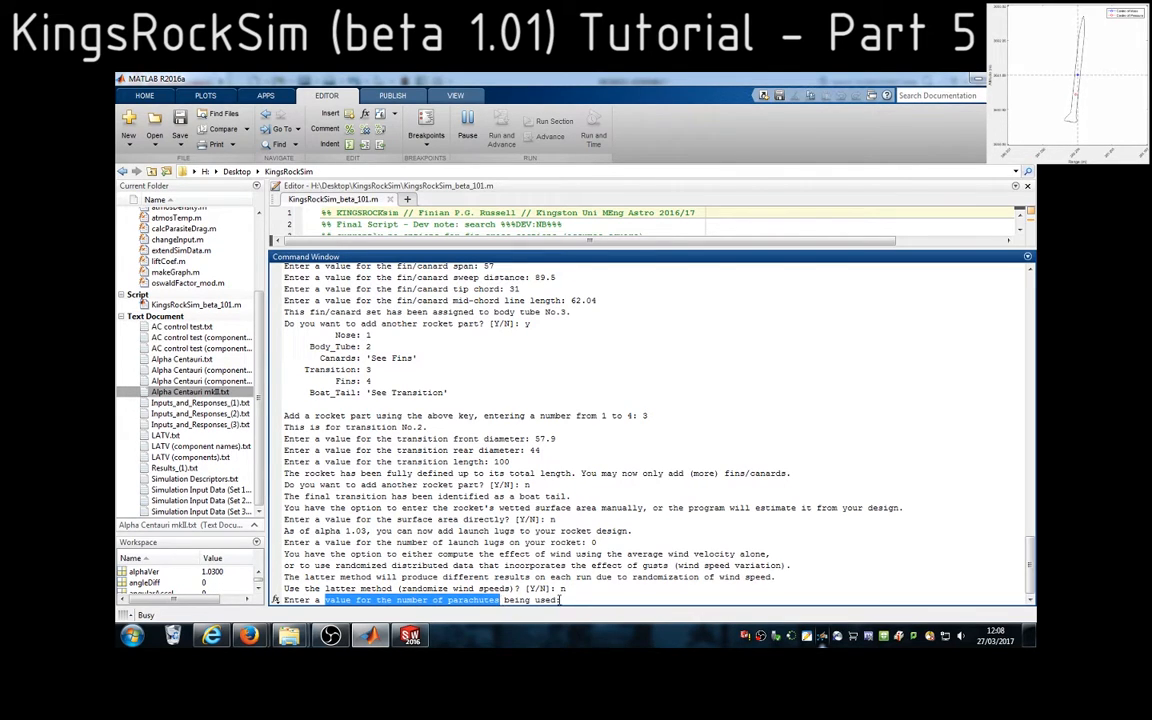
pyautogui.click(625, 578)
pyautogui.press('Return')
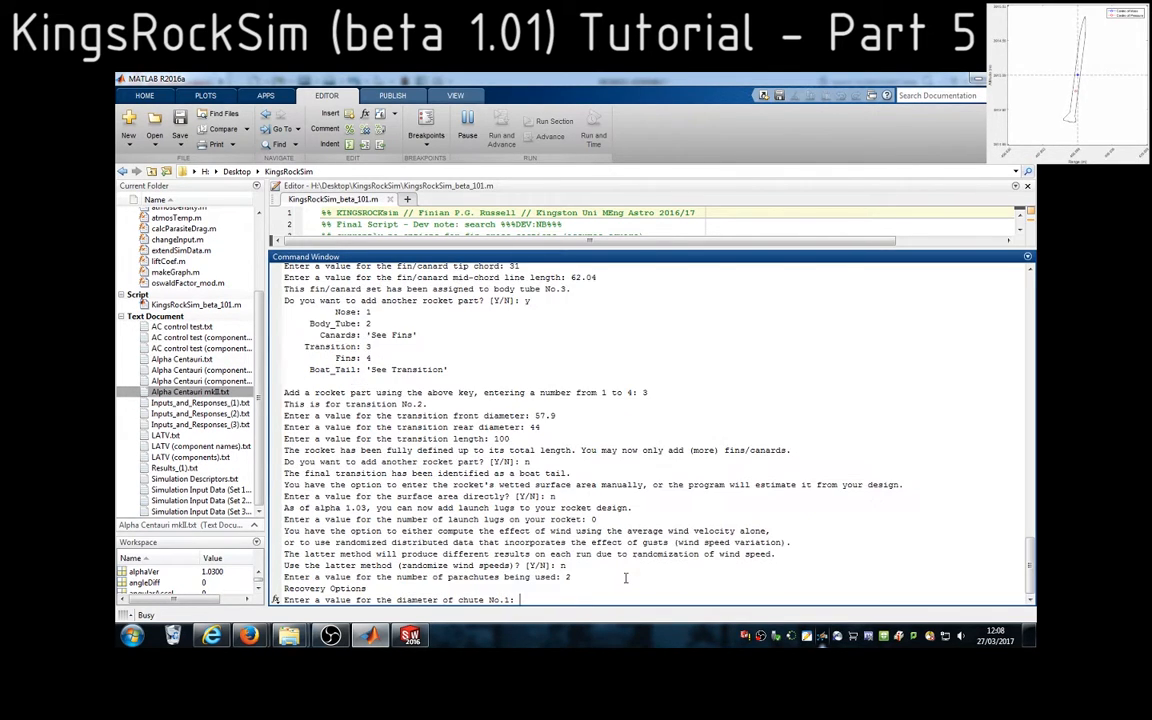
# Give chute No.1 a diameter of 0.762 and a drag coefficient of 2.2
pyautogui.doubleClick(417, 600)
pyautogui.click(541, 600)
pyautogui.write('0.762')
pyautogui.press('Return')
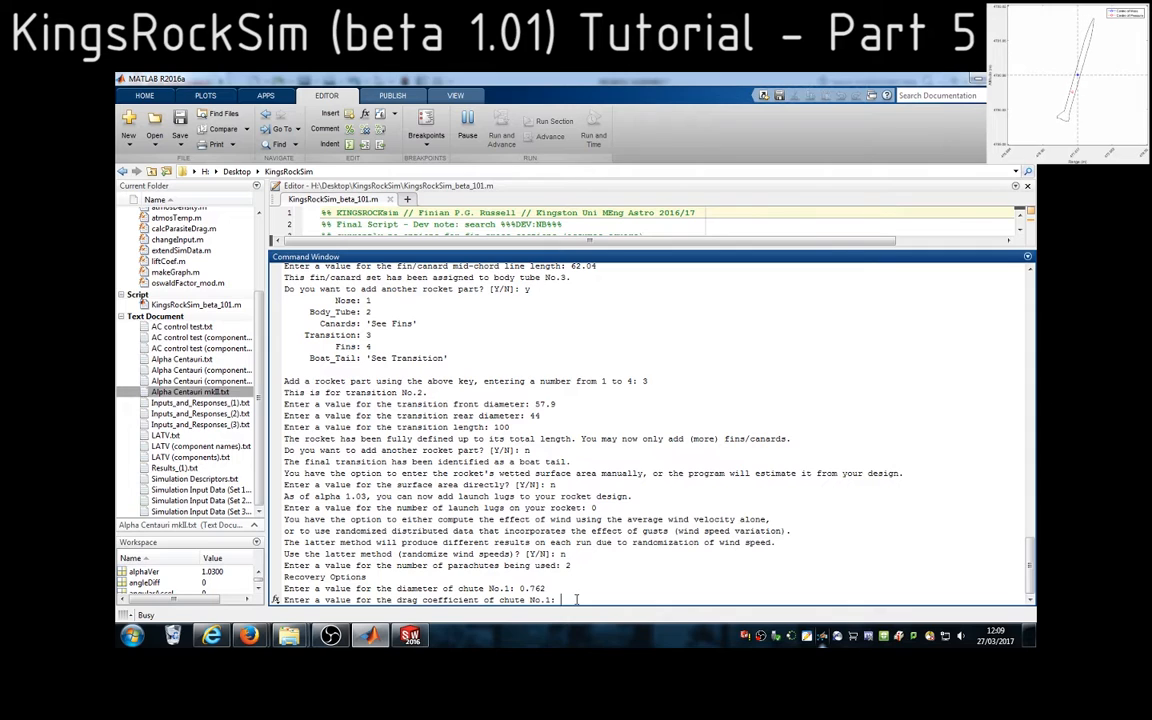
pyautogui.write('2.2')
pyautogui.press('Return')
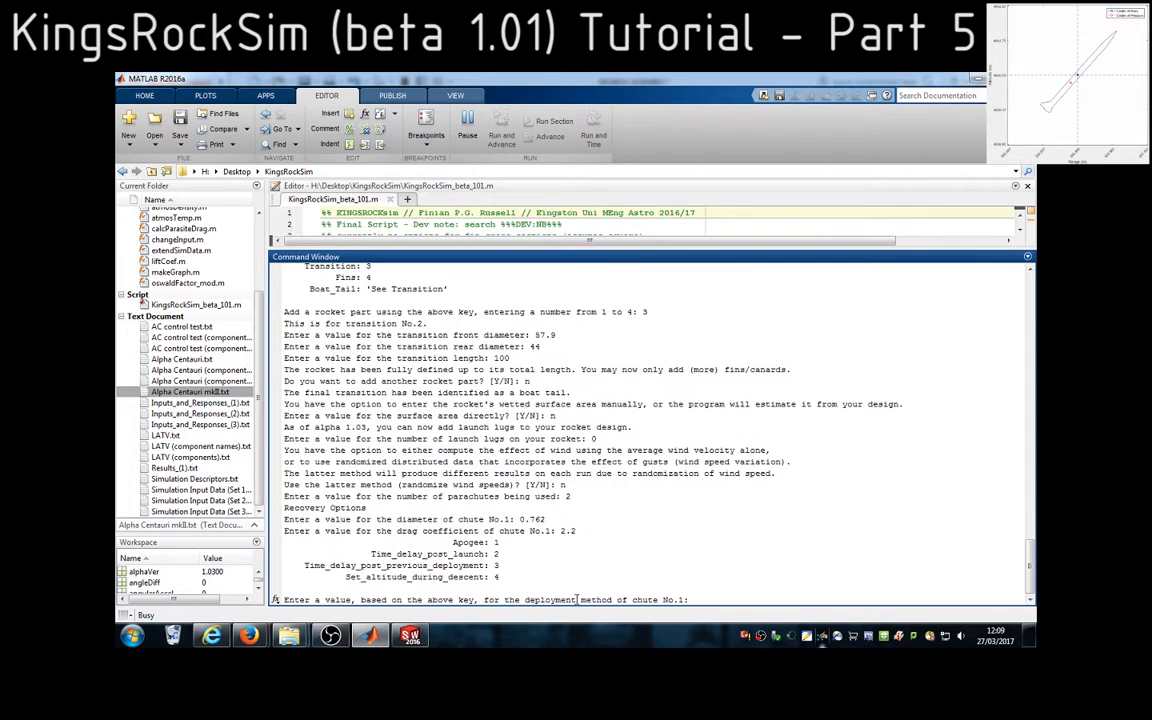
# Set the deployment method of chute No.1 to option 1, Apogee
pyautogui.moveTo(449, 541); pyautogui.dragTo(492, 597)
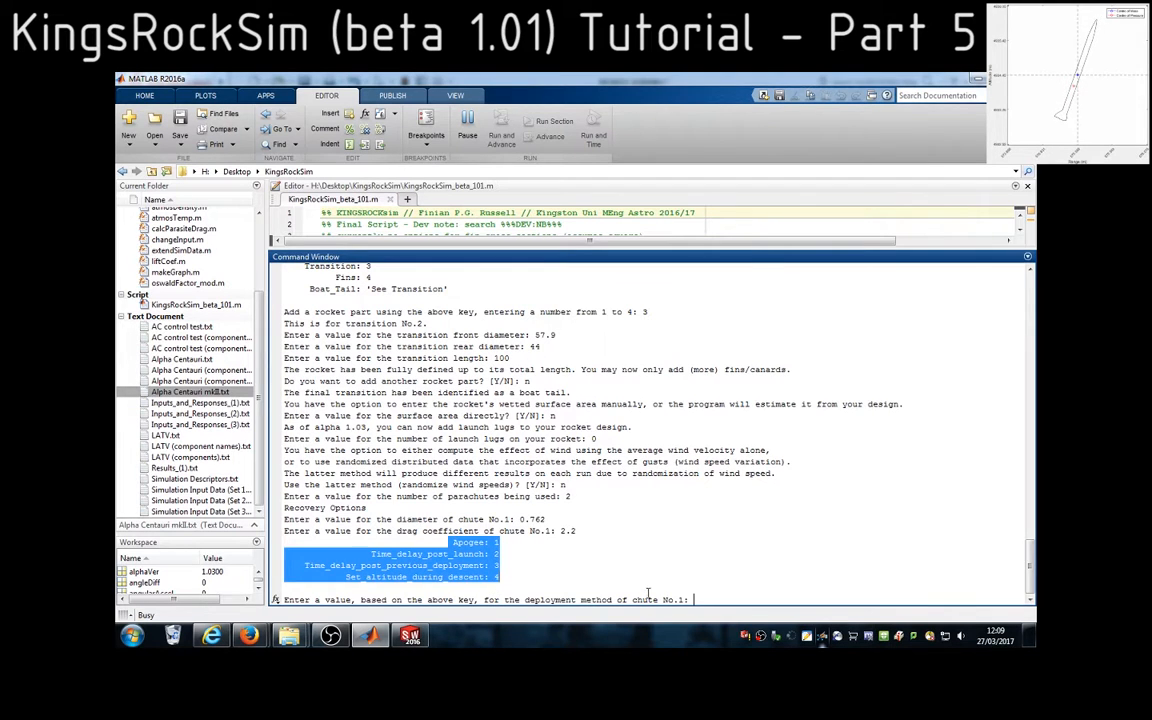
pyautogui.click(705, 588)
pyautogui.write('1')
pyautogui.press('Return')
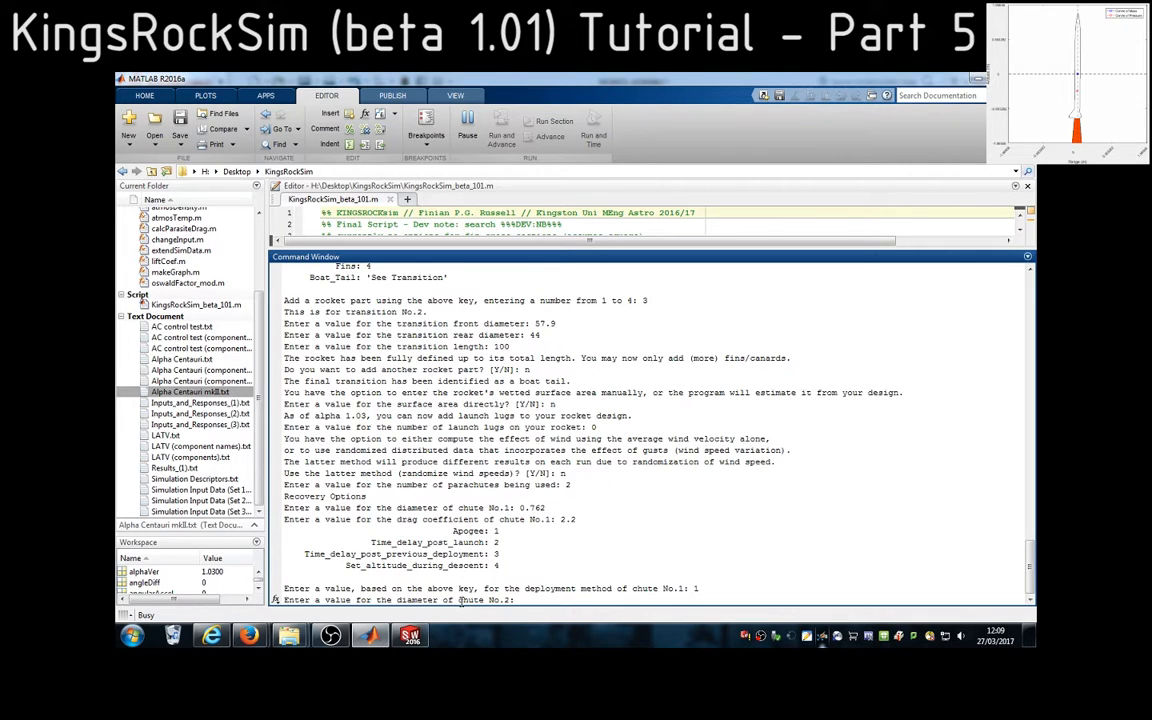
# Give chute No.2 a diameter of 2.1336 and a drag coefficient of 2.2
pyautogui.moveTo(460, 601); pyautogui.dragTo(514, 600)
pyautogui.click(536, 600)
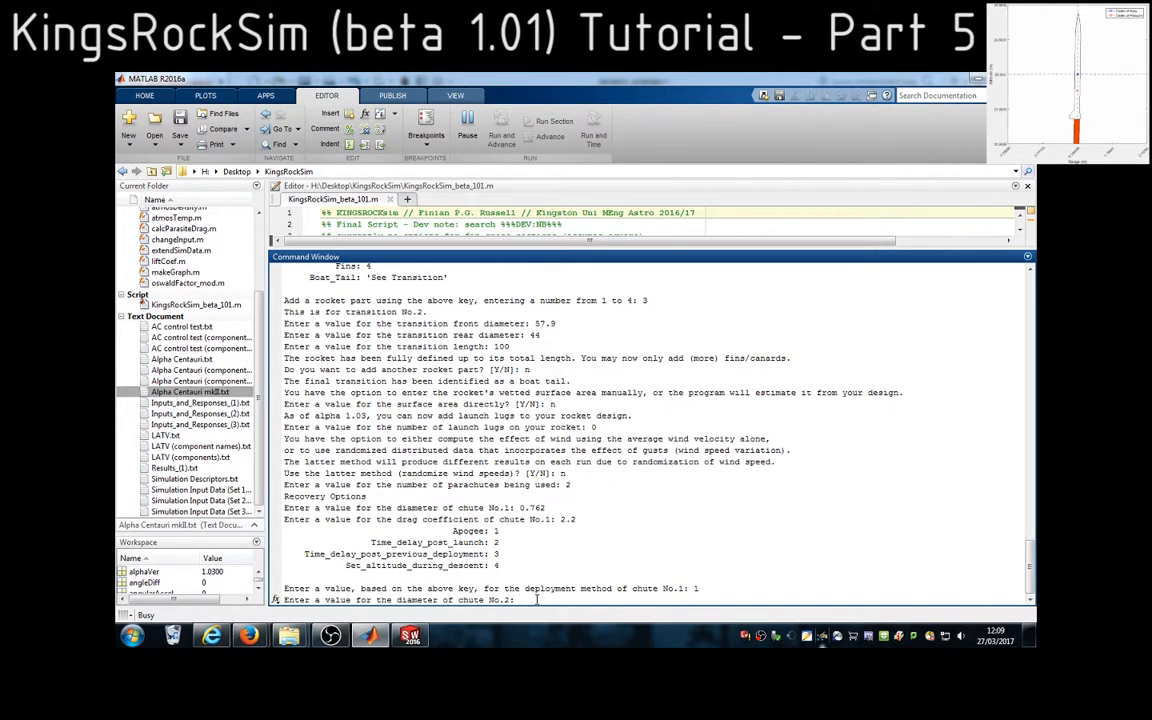
pyautogui.write('2.133')
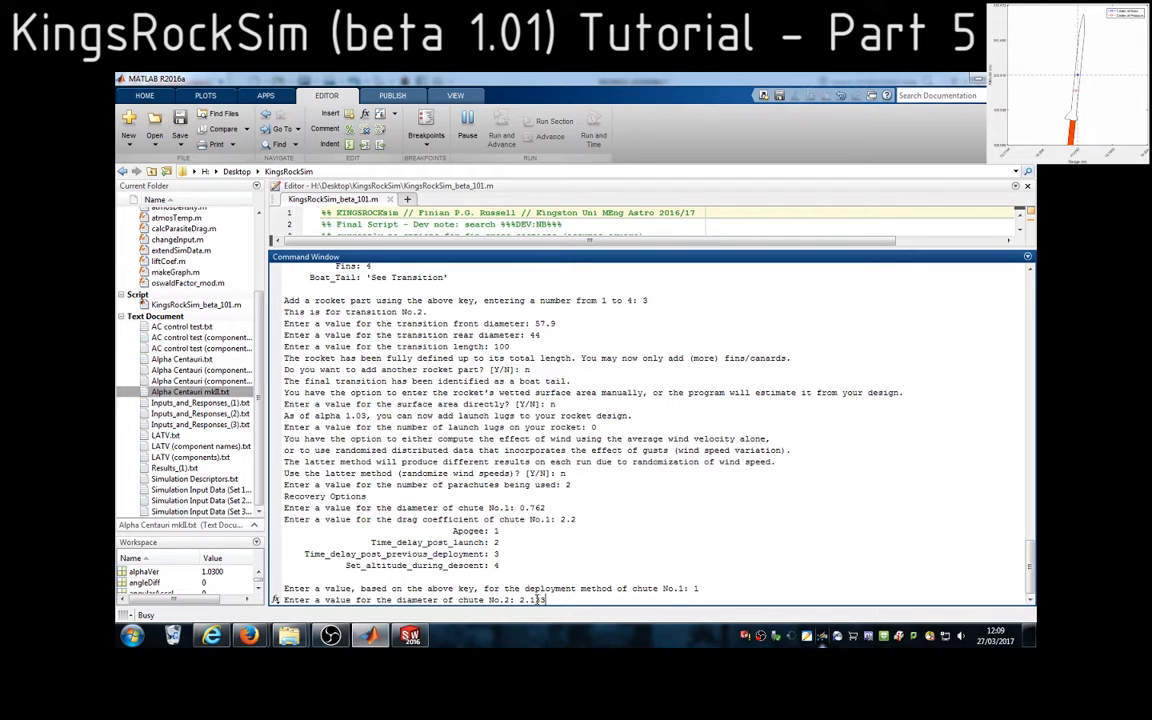
pyautogui.write('6')
pyautogui.press('Return')
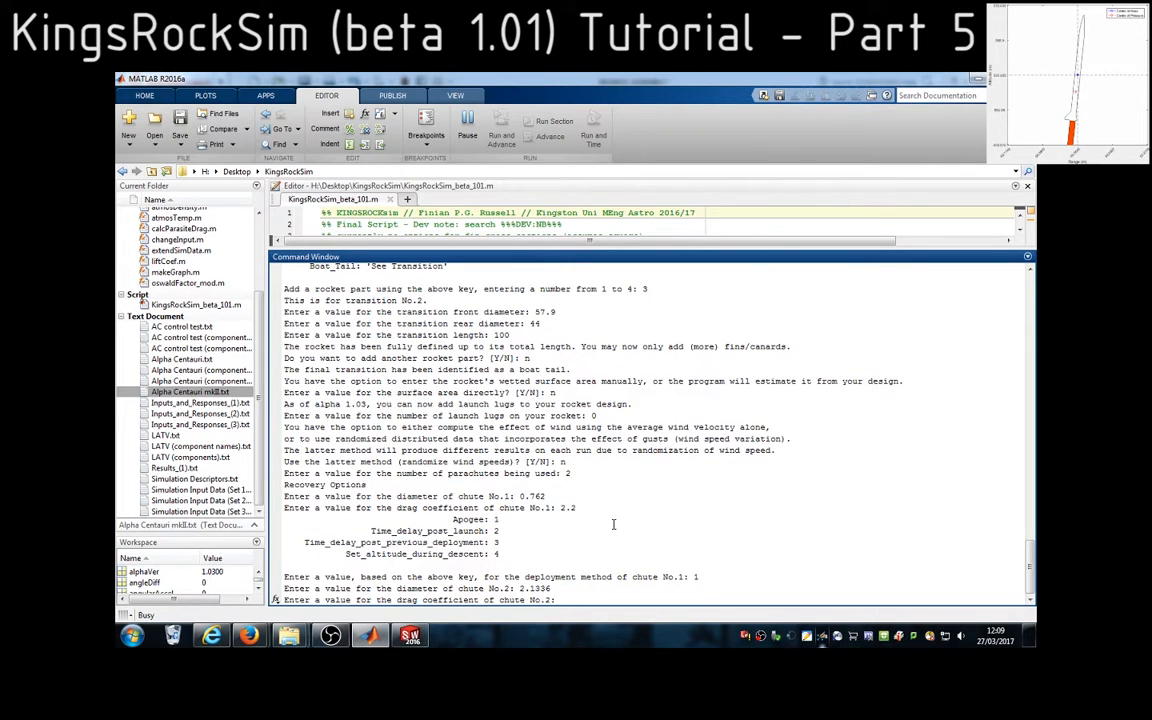
pyautogui.write('2.2')
pyautogui.press('Return')
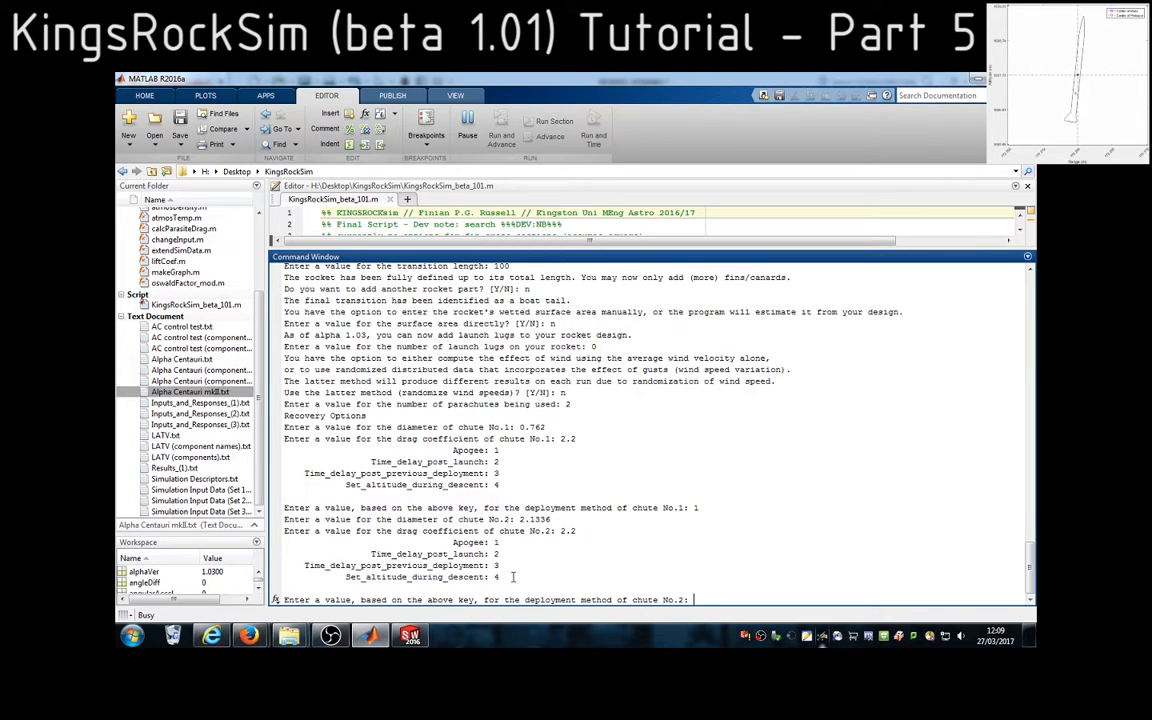
# Set the deployment method of chute No.2 to option 4, a set altitude during descent
pyautogui.moveTo(500, 578); pyautogui.dragTo(346, 580)
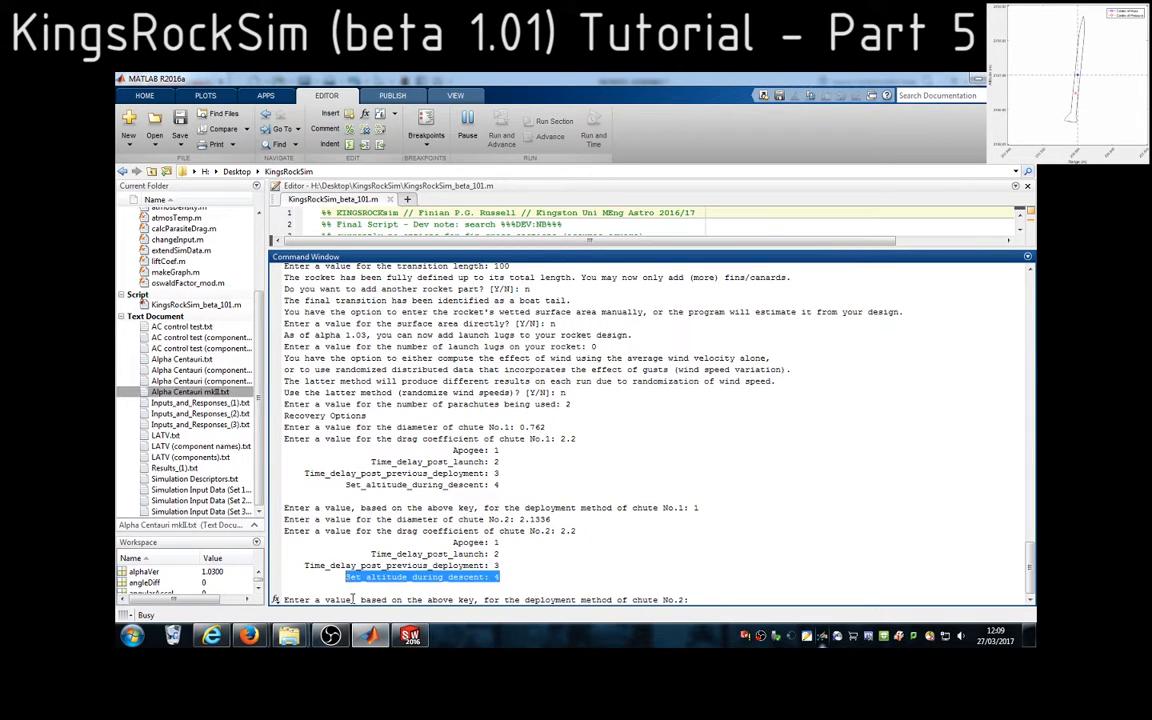
pyautogui.click(718, 598)
pyautogui.press('Return')
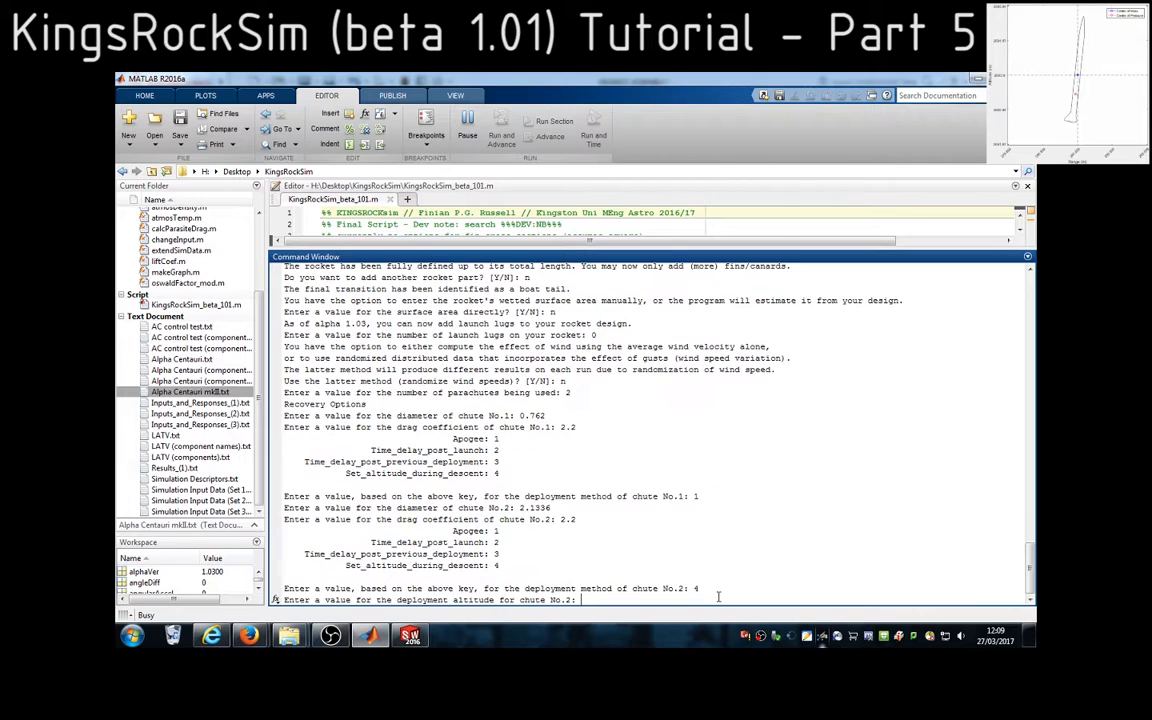
# Enter 550*1000 as the deployment altitude of chute No.2, checking the chosen length unit in the earlier script output
pyautogui.write('550')
pyautogui.doubleClick(472, 599)
pyautogui.moveTo(580, 599); pyautogui.dragTo(603, 599)
pyautogui.click(605, 600)
pyautogui.scroll(15, 605, 580)
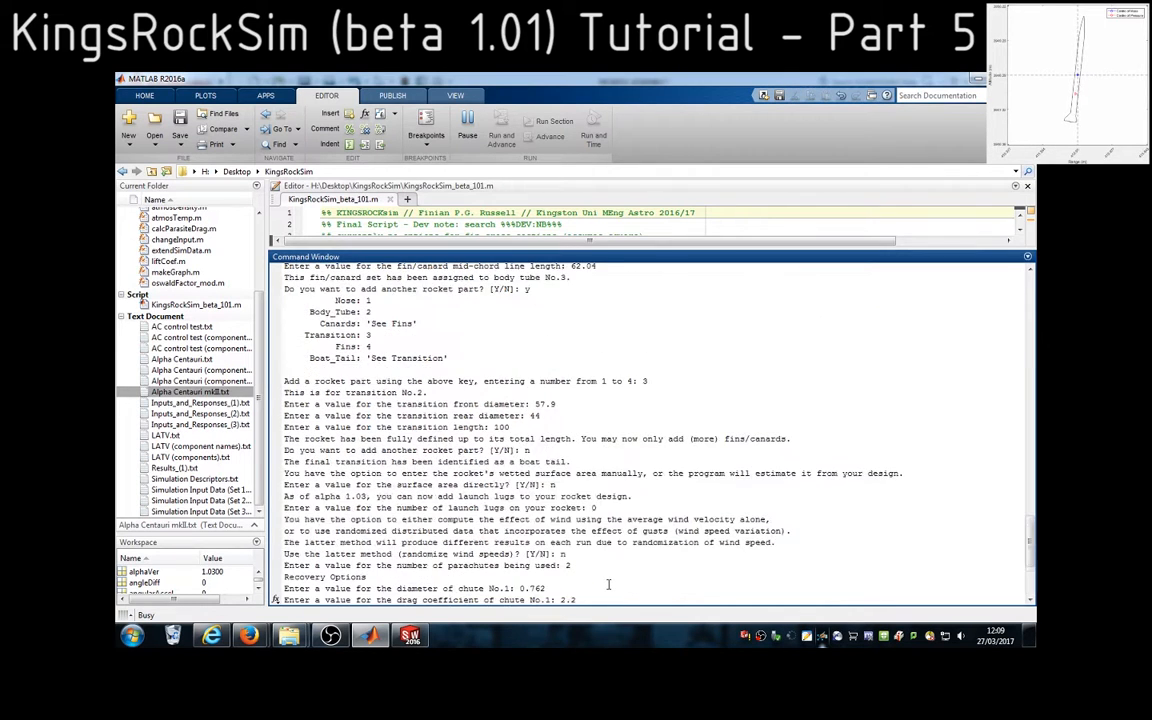
pyautogui.scroll(20, 599, 577)
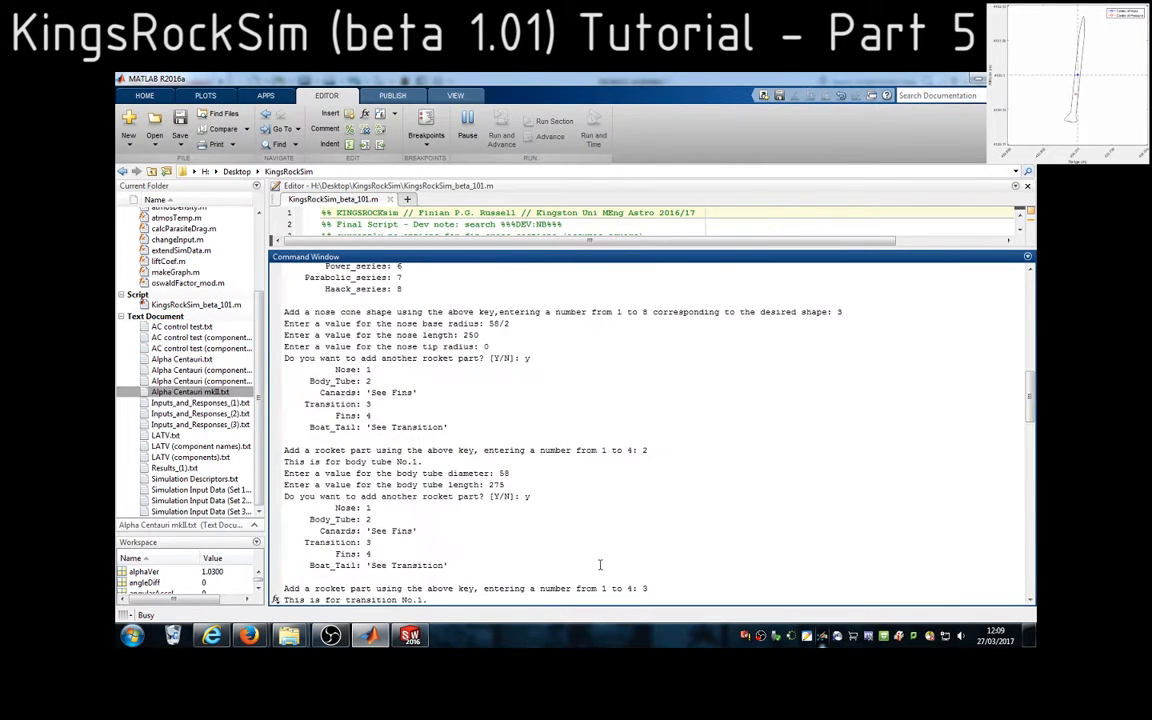
pyautogui.scroll(-1, 597, 565)
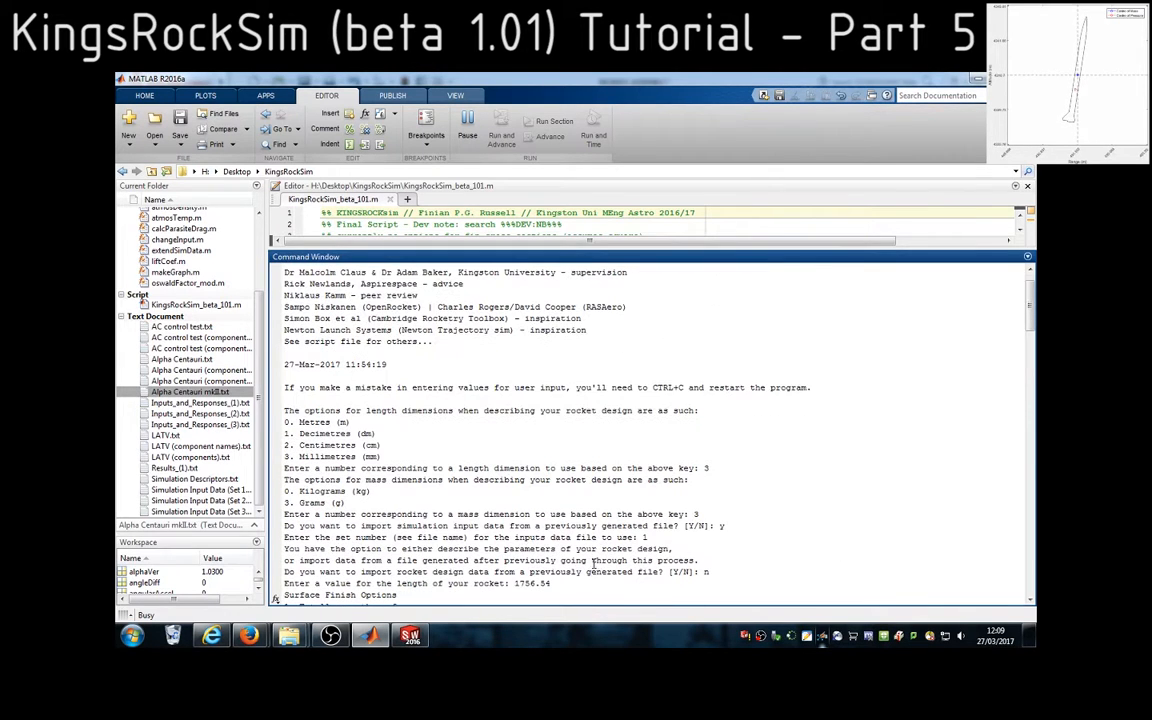
pyautogui.doubleClick(341, 458)
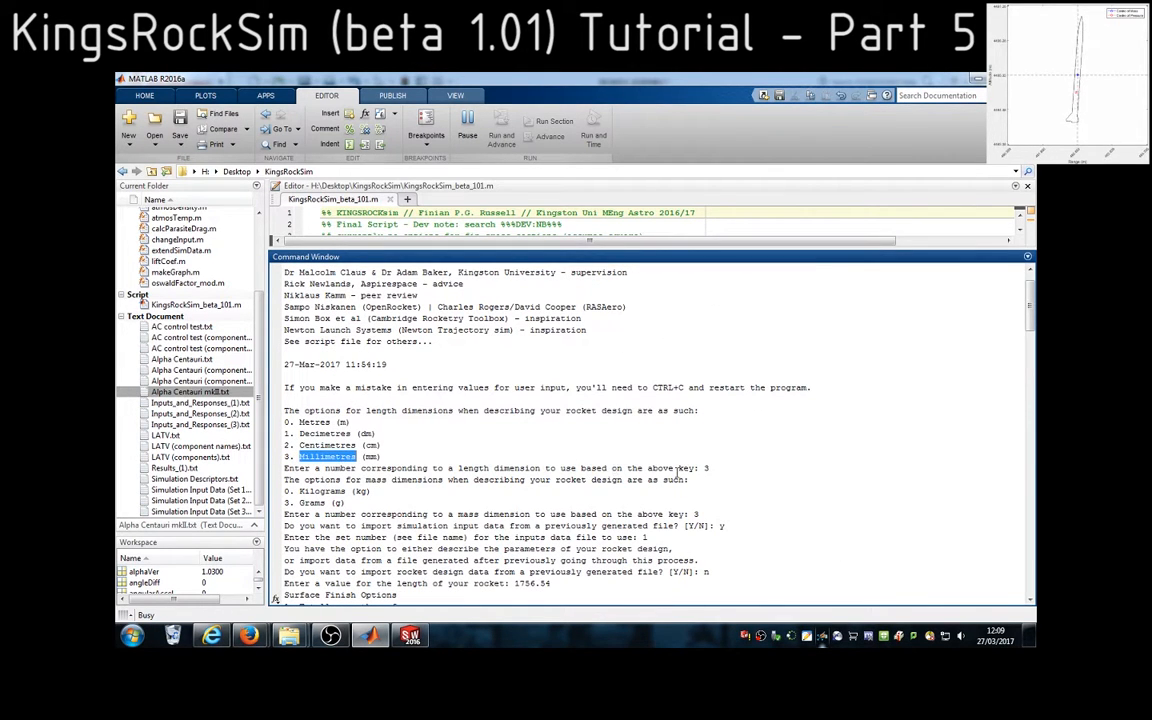
pyautogui.doubleClick(709, 469)
pyautogui.scroll(-20, 729, 510)
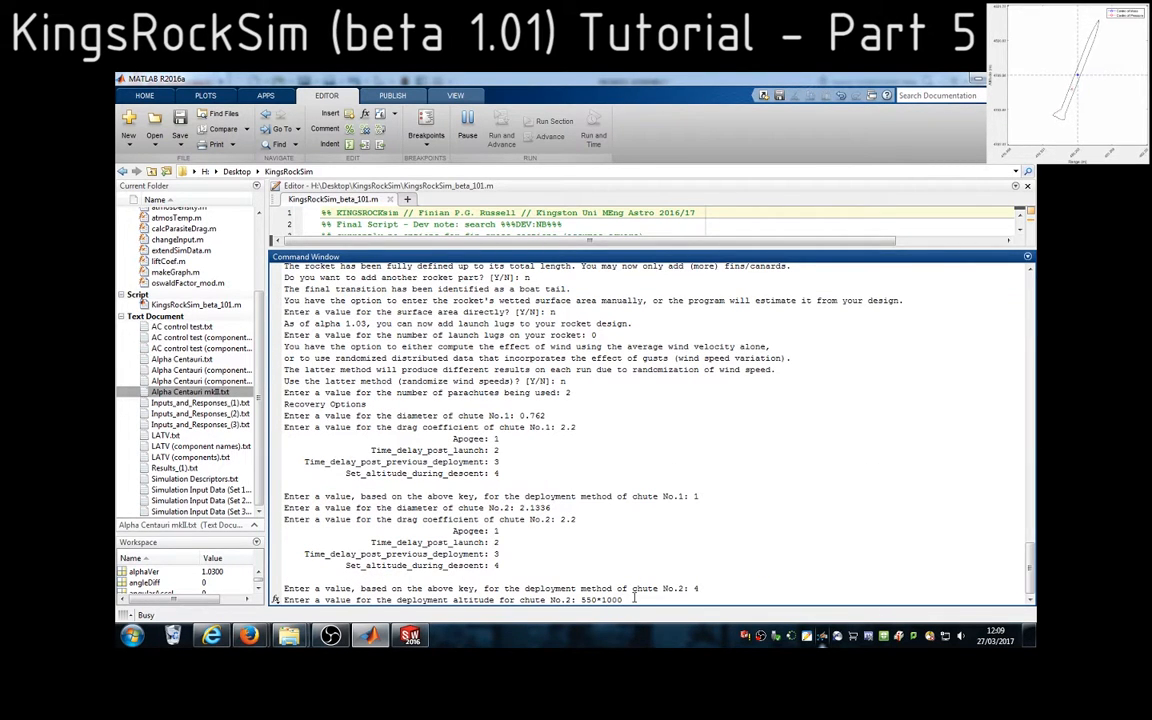
pyautogui.press('Return')
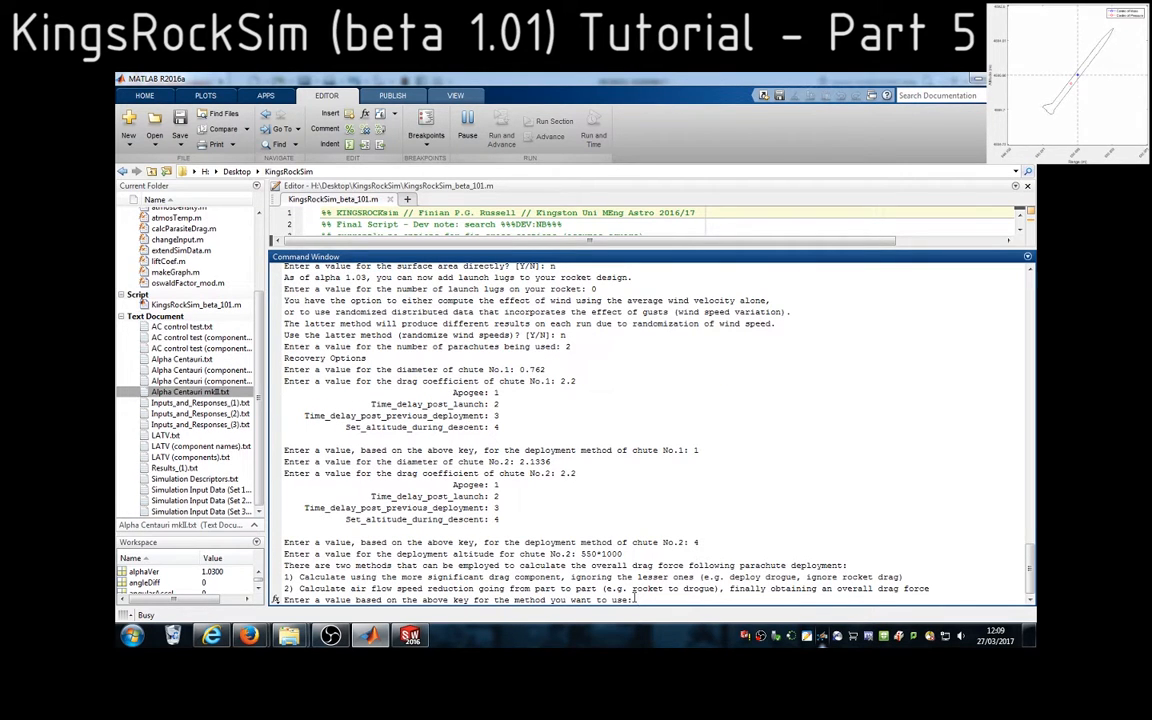
# Choose drag calculation method 2 and replace stage No.1's constant thrust with the engine file RickRock.eng
pyautogui.write('2')
pyautogui.press('Return')
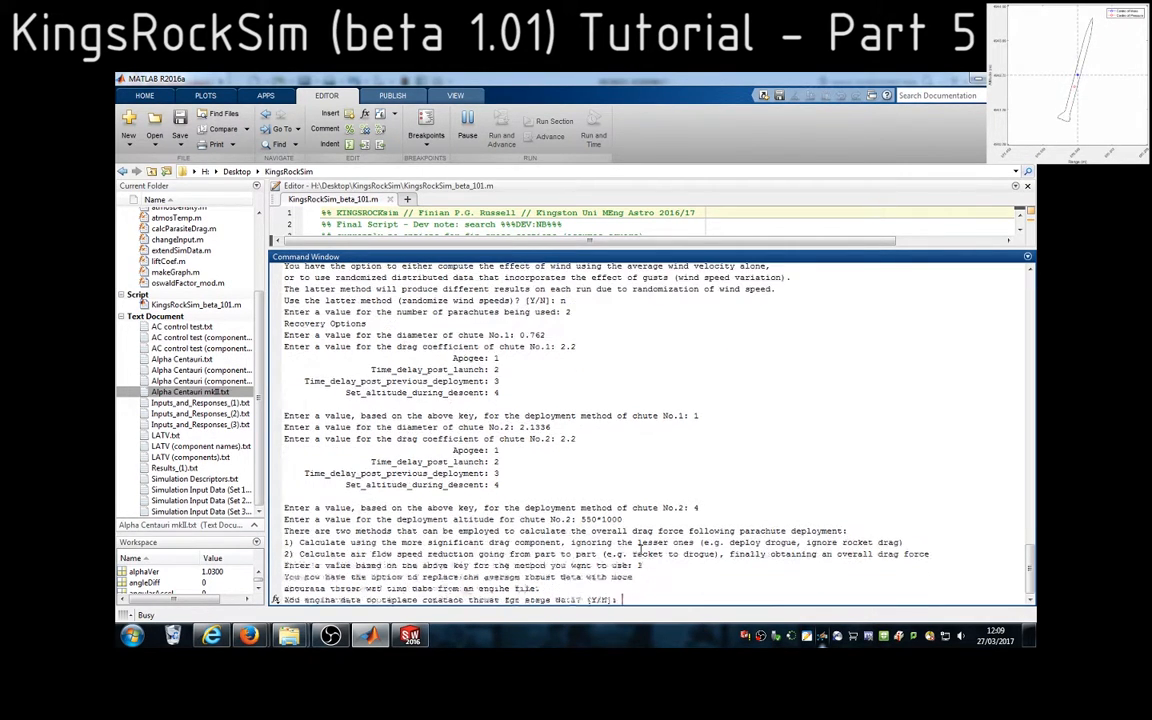
pyautogui.write('y')
pyautogui.press('Return')
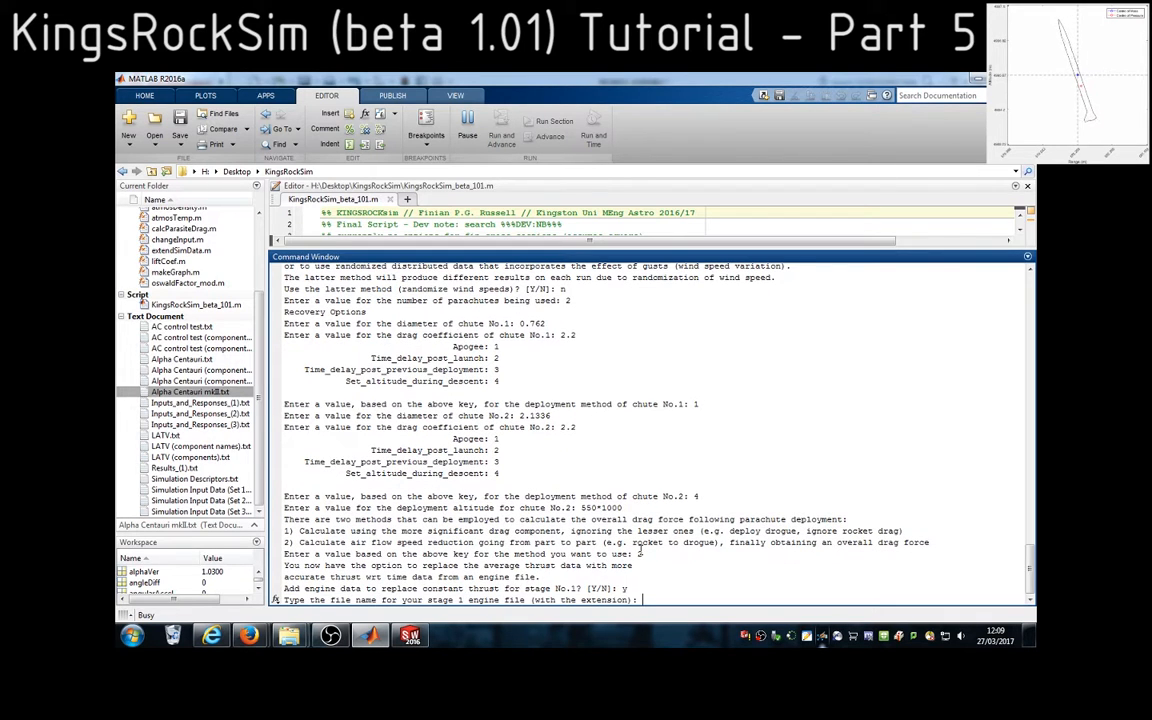
pyautogui.write('RickRock.eng')
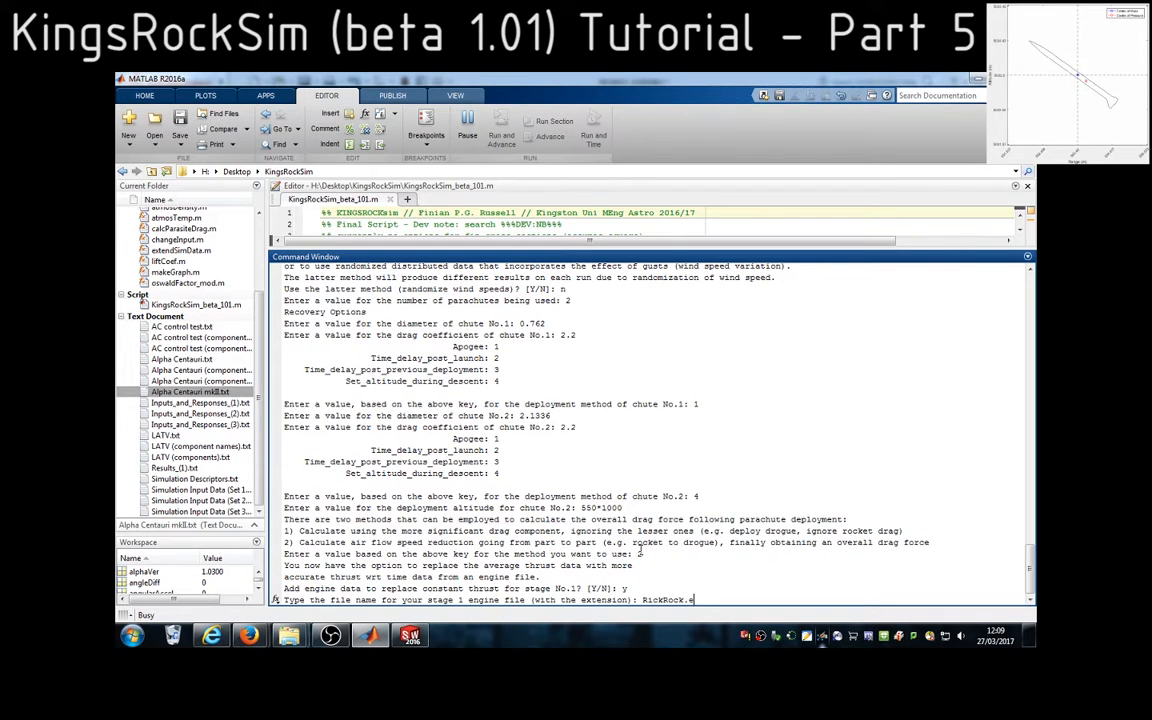
pyautogui.press('Return')
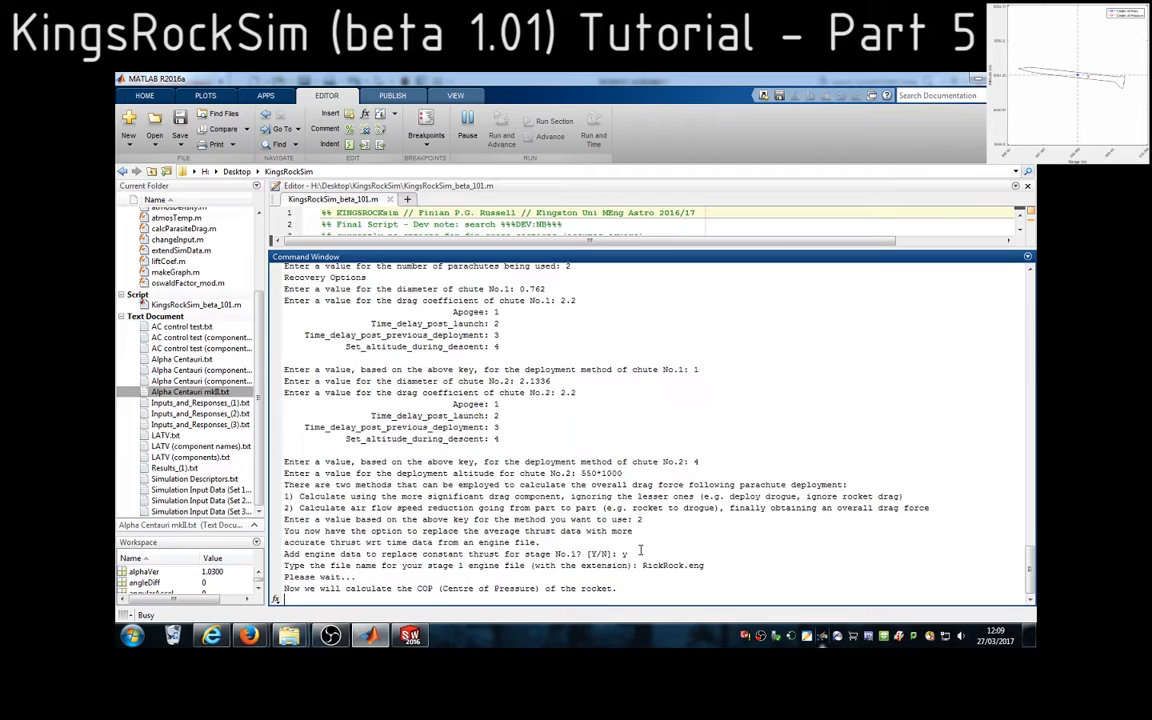
# Choose option 1, the Barrowman equations, for the static COP and decline importing component data files with n
pyautogui.write('1')
pyautogui.press('Return')
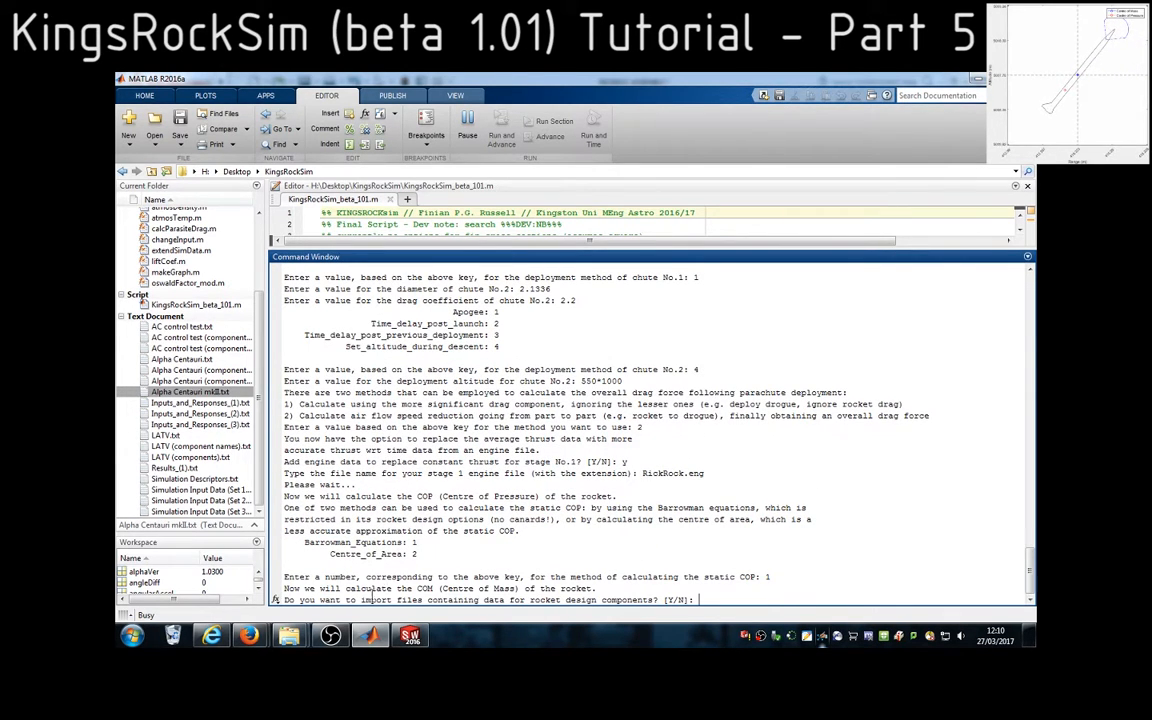
pyautogui.moveTo(362, 600); pyautogui.dragTo(655, 601)
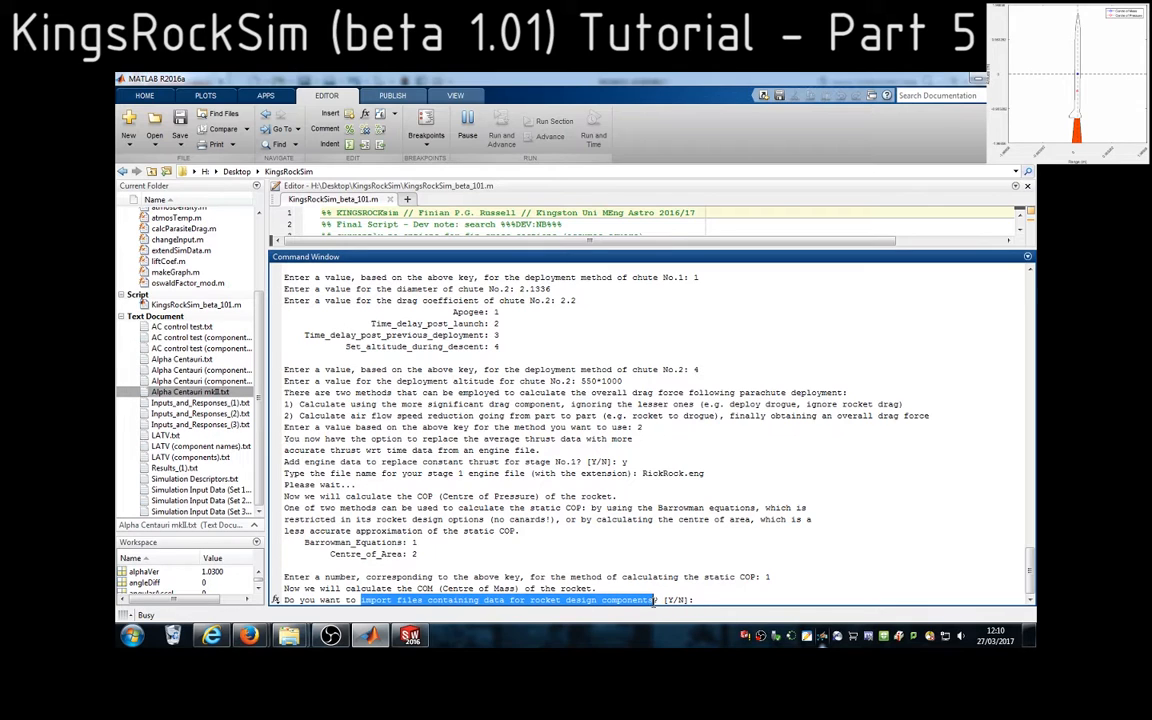
pyautogui.click(203, 392)
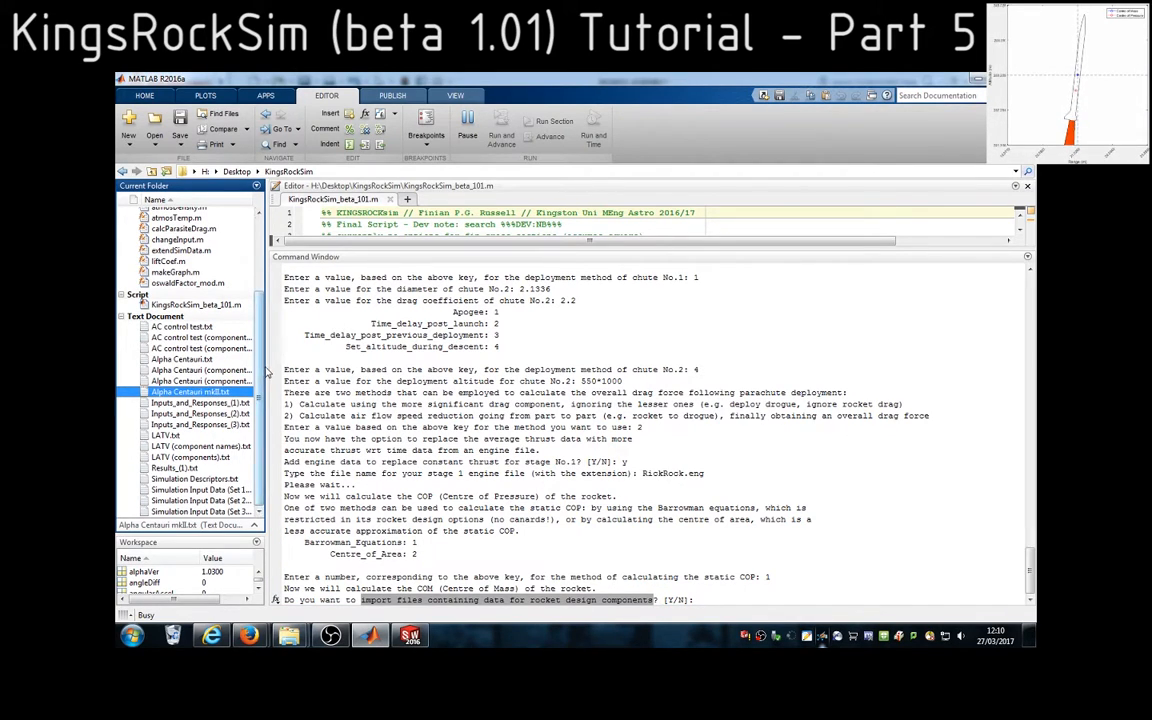
pyautogui.moveTo(266, 362)
pyautogui.mouseDown()
pyautogui.moveTo(298, 368)
pyautogui.moveTo(274, 360)
pyautogui.moveTo(273, 342)
pyautogui.moveTo(268, 372)
pyautogui.mouseUp()
pyautogui.click(707, 599)
pyautogui.write('n')
pyautogui.press('Return')
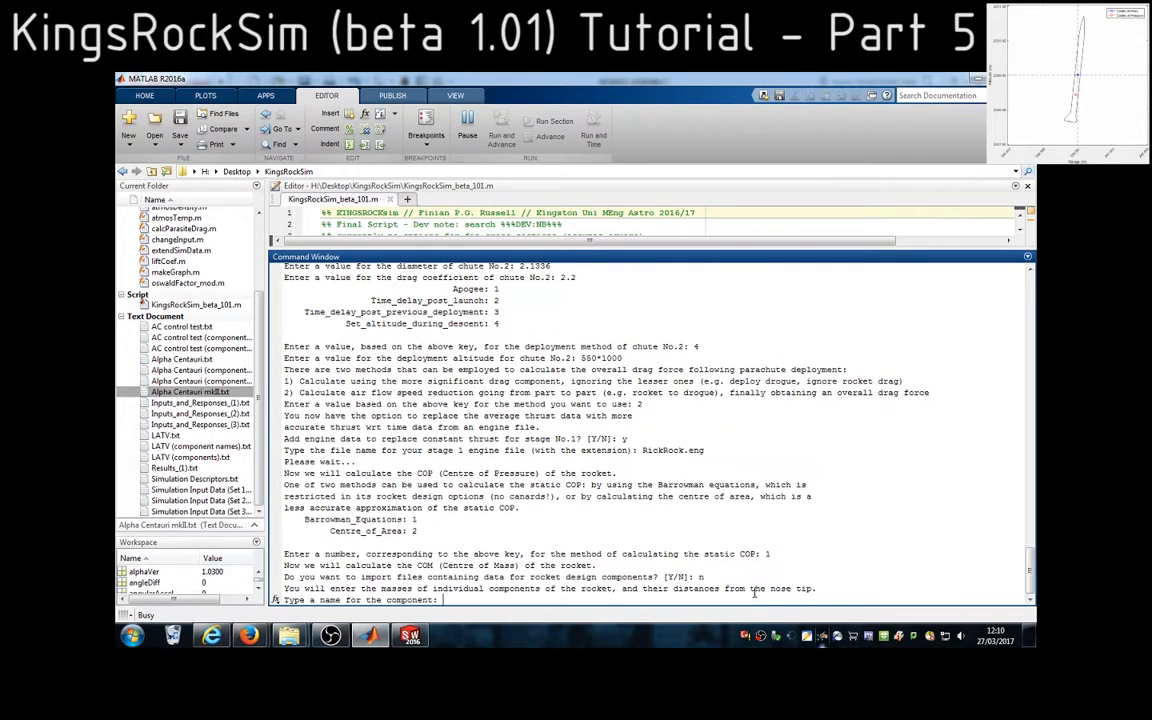
# Highlight the instruction about component masses and distances, and name the first component Total dry mass
pyautogui.moveTo(290, 589); pyautogui.dragTo(815, 590)
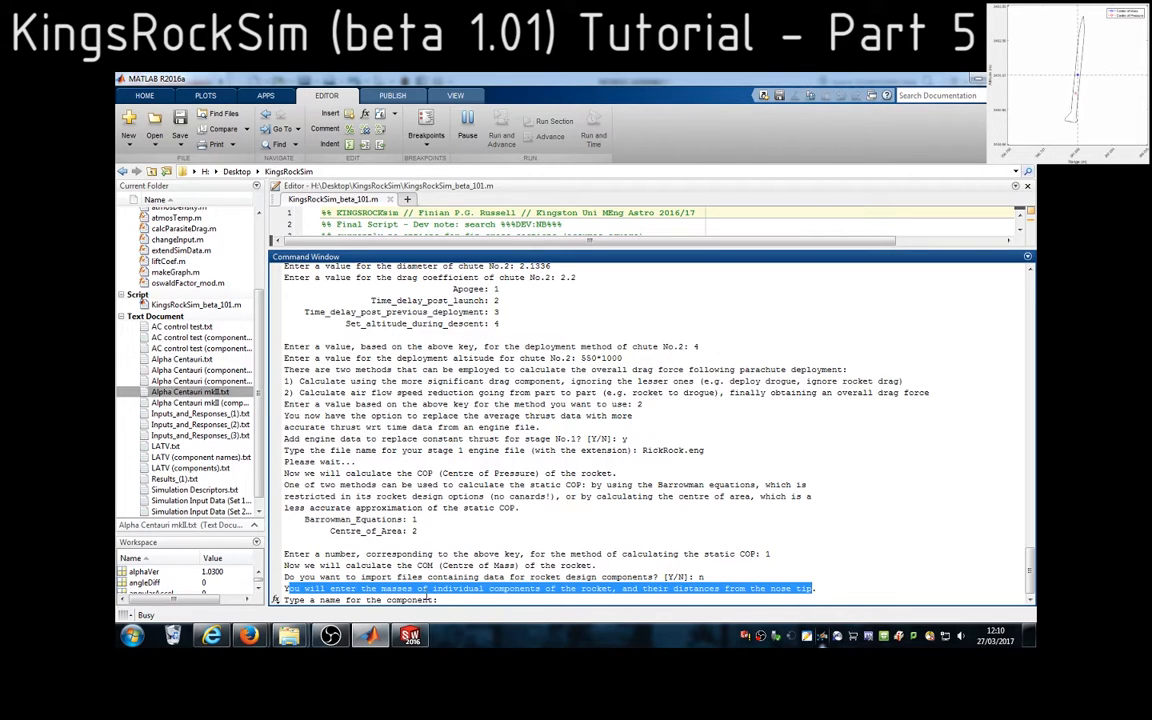
pyautogui.click(455, 600)
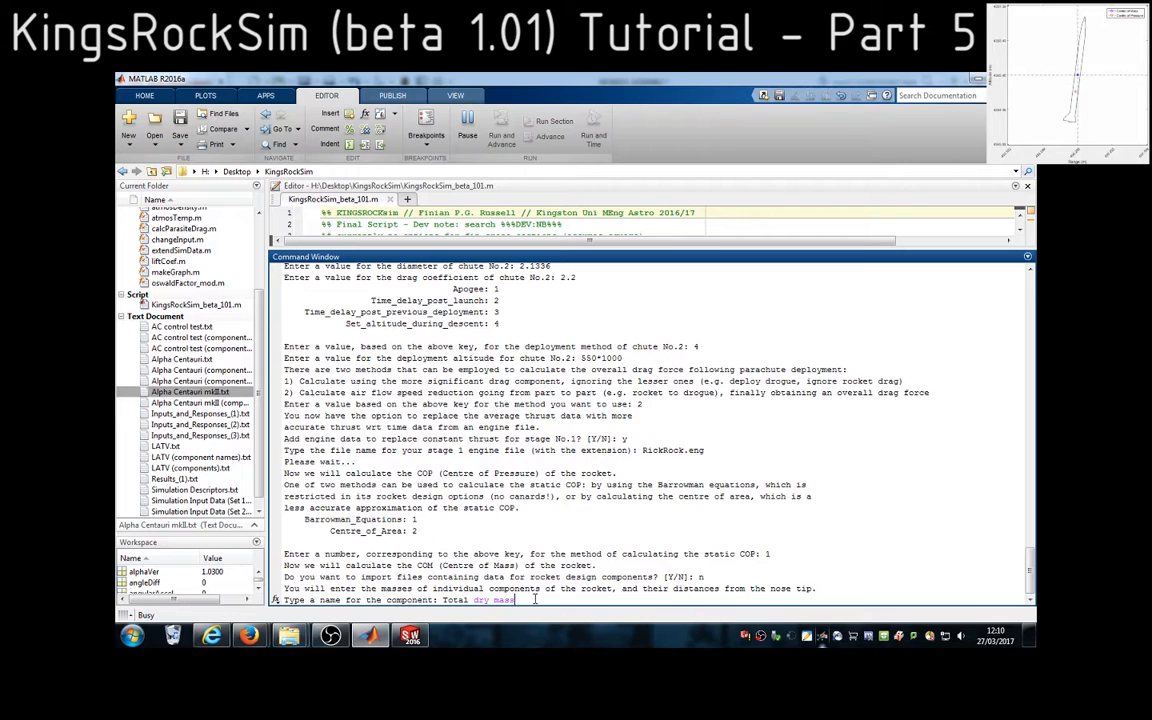
pyautogui.press('Return')
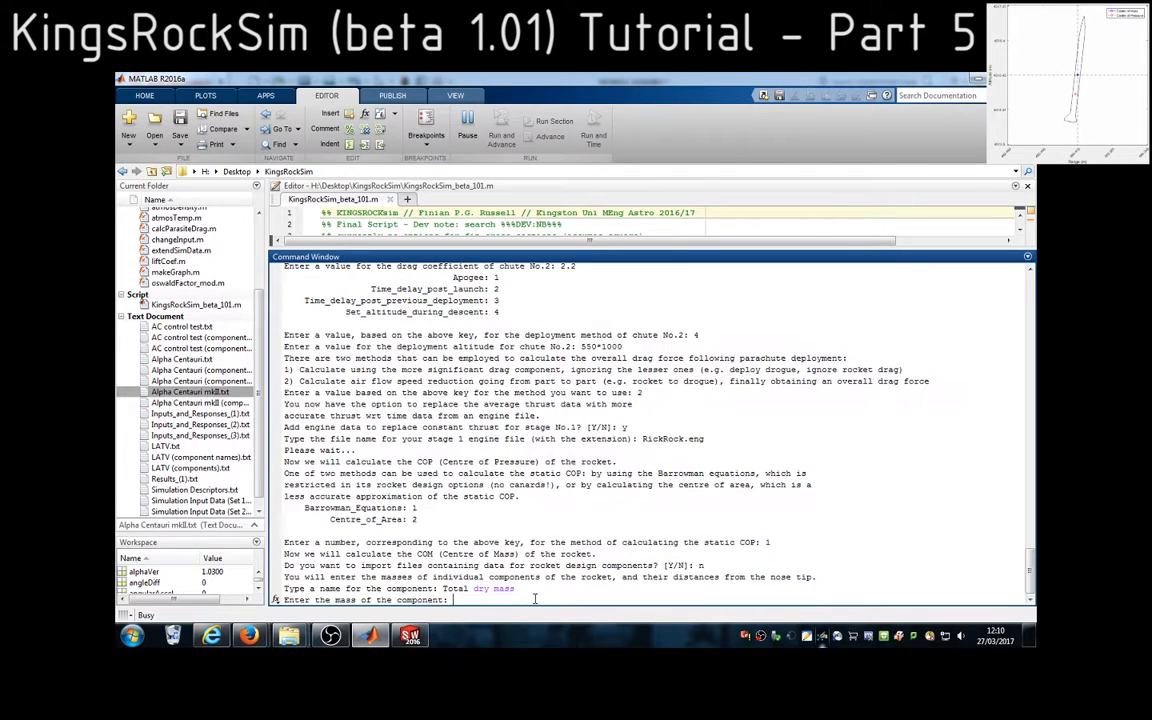
# Switch to SolidWorks and highlight the rocket assembly's mass value in the Mass Properties report
pyautogui.hotkey('alt', 'Tab')
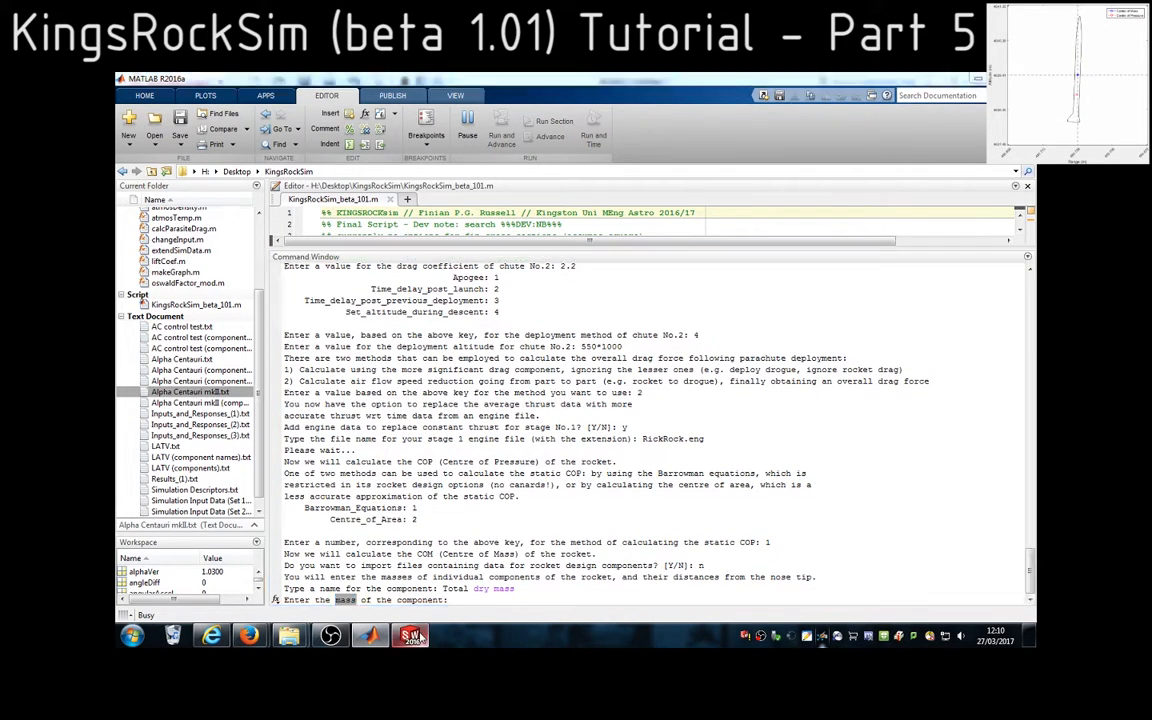
pyautogui.moveTo(611, 301); pyautogui.dragTo(631, 302)
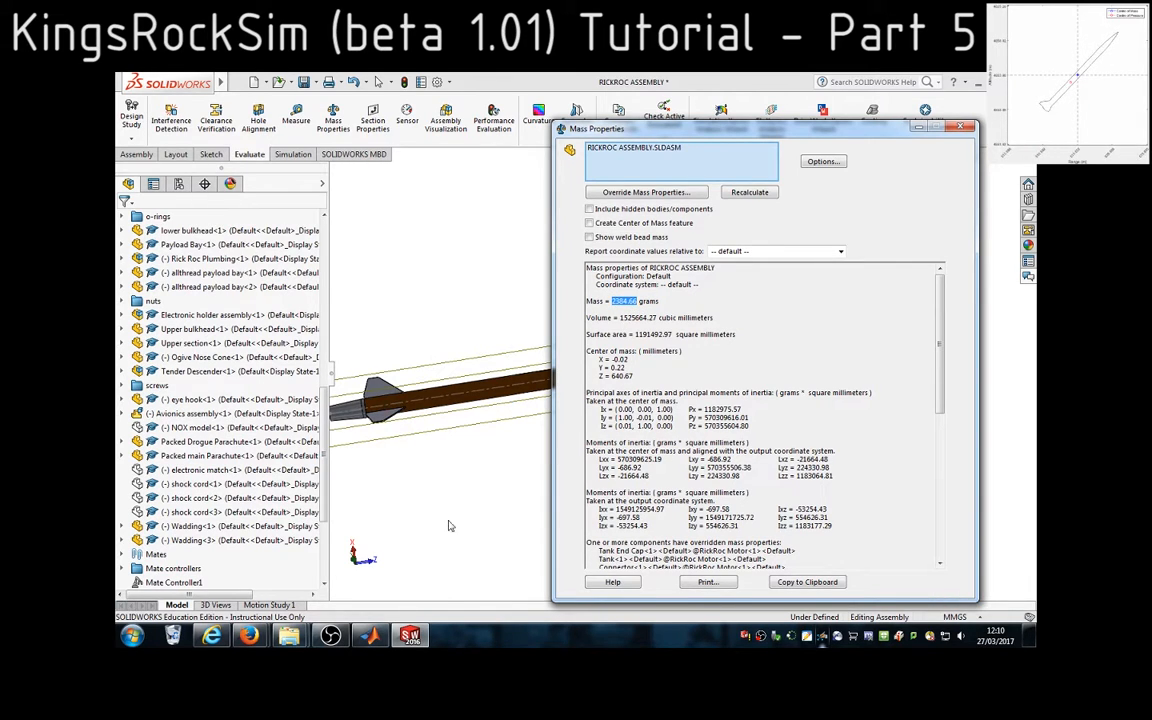
# Switch to MATLAB, enter 2384.66 as the mass of Total dry mass, and highlight the nose-tip distance prompt
pyautogui.hotkey('alt', 'Tab')
pyautogui.write('2384.66')
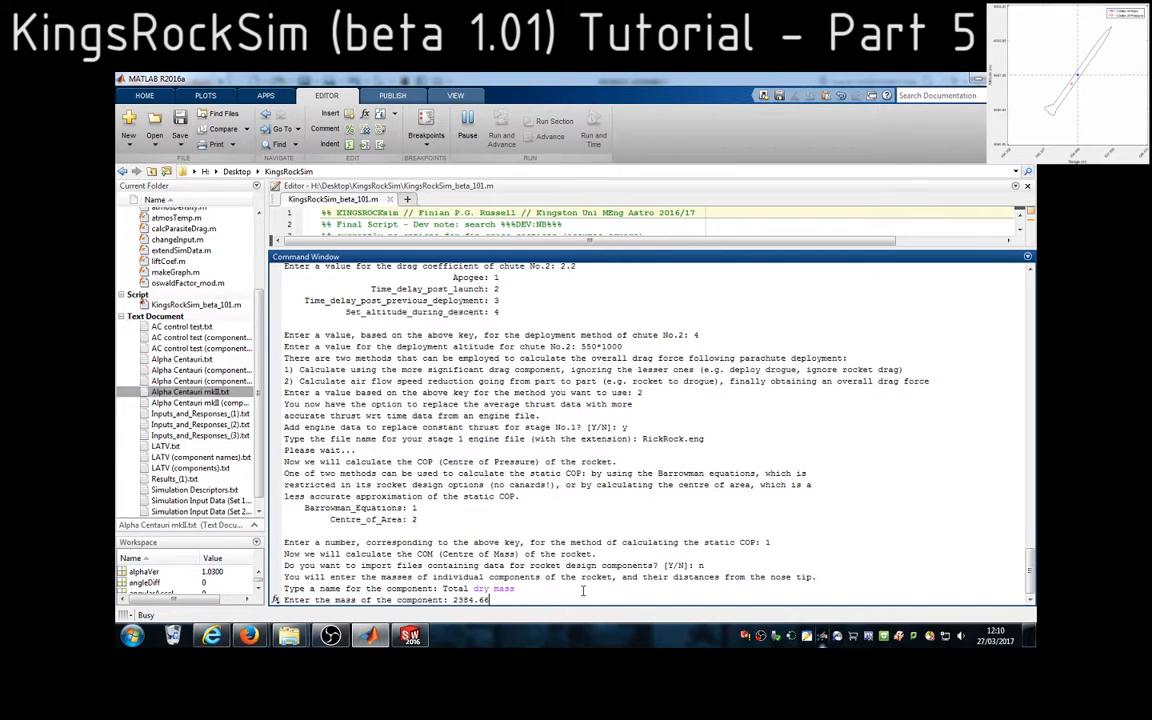
pyautogui.press('Return')
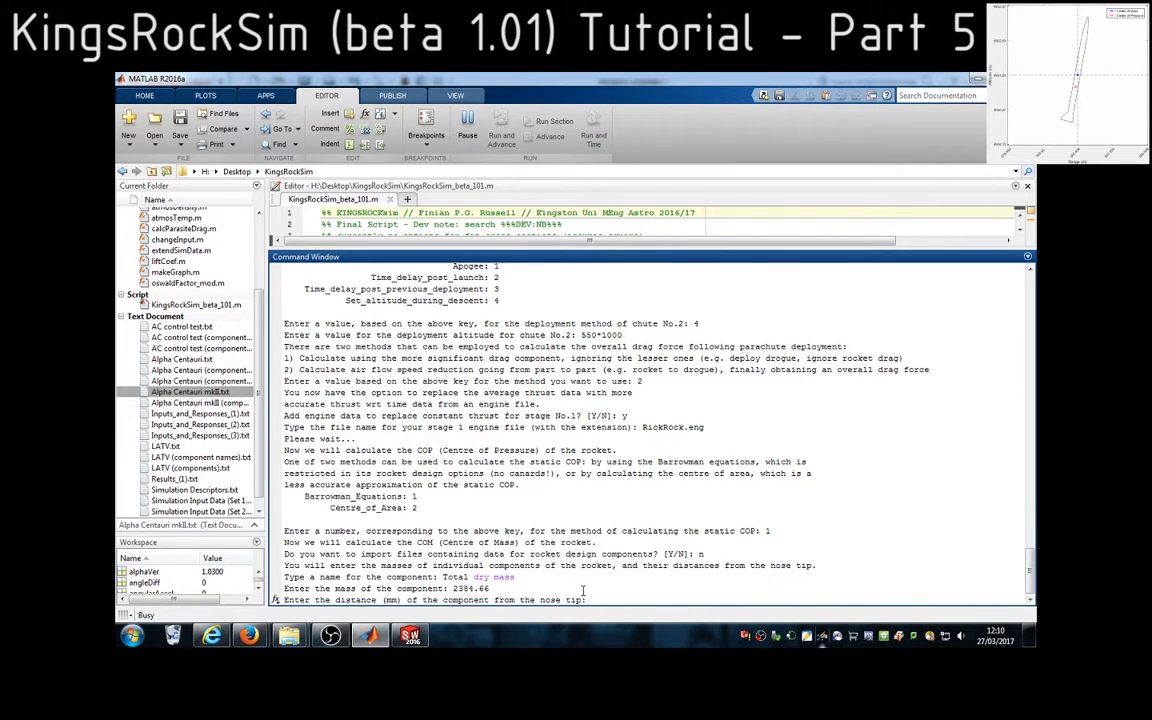
pyautogui.moveTo(336, 600); pyautogui.dragTo(594, 600)
pyautogui.click(594, 601)
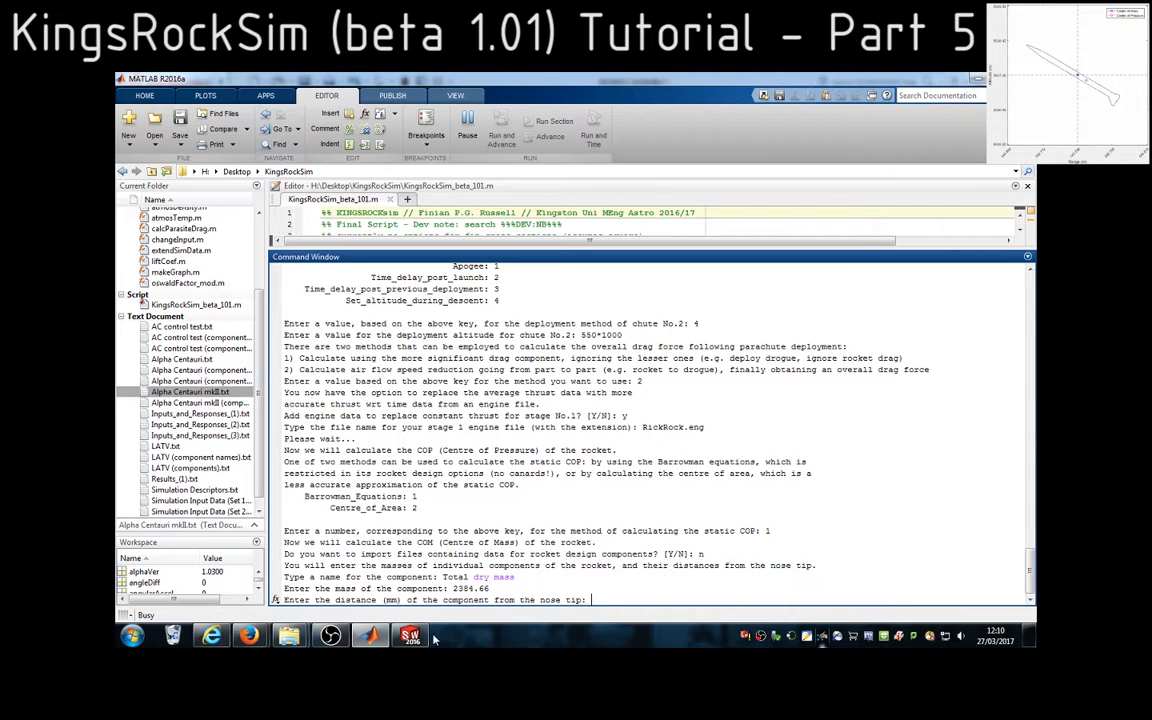
# Switch to SolidWorks, check the coordinate systems offered for the mass report, and examine where Coordinate System1 sits on the nose cone
pyautogui.click(412, 636)
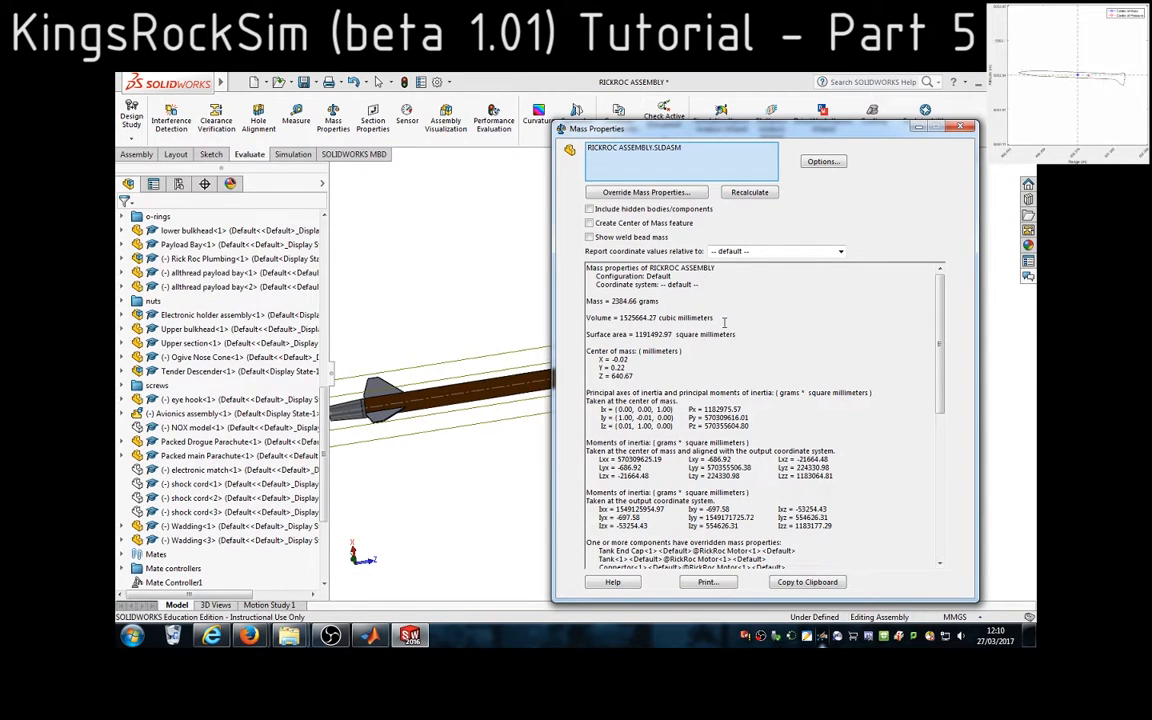
pyautogui.click(842, 252)
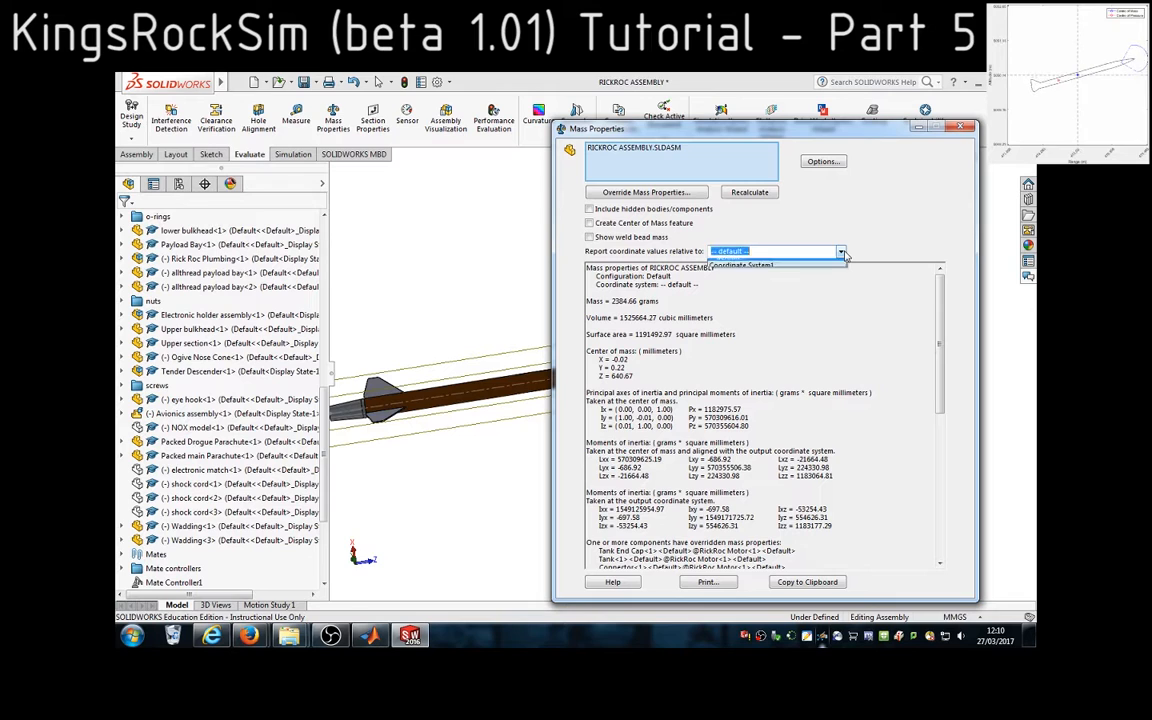
pyautogui.click(768, 273)
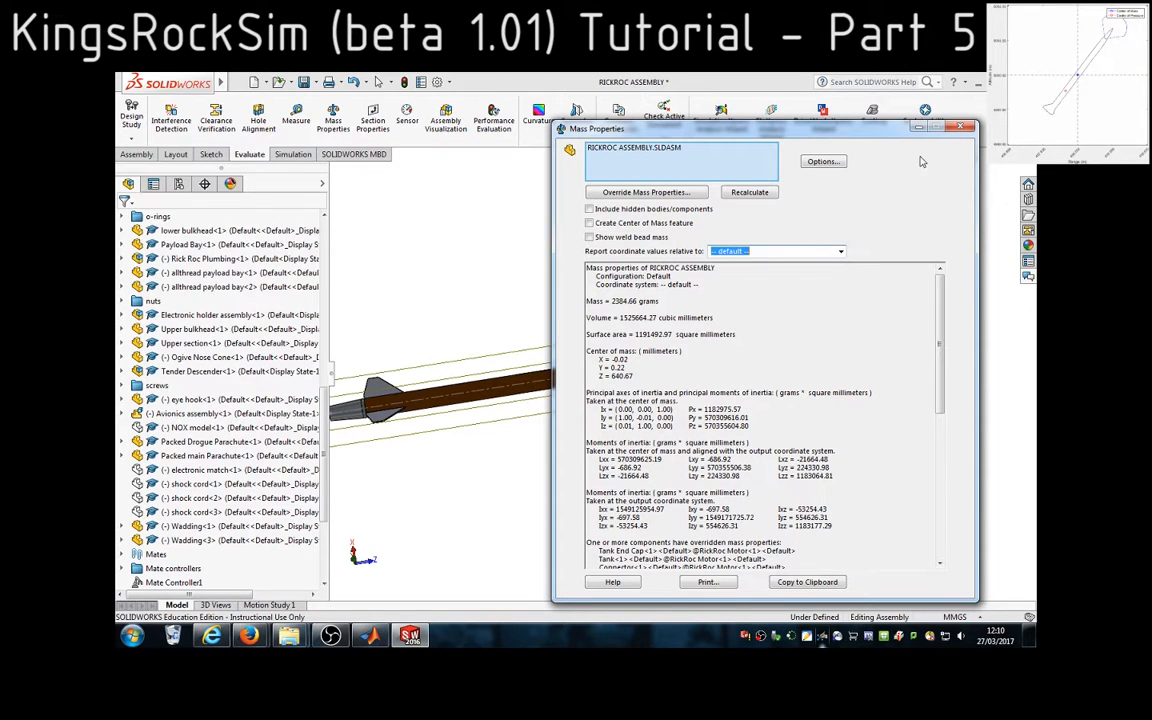
pyautogui.click(960, 126)
pyautogui.click(935, 413)
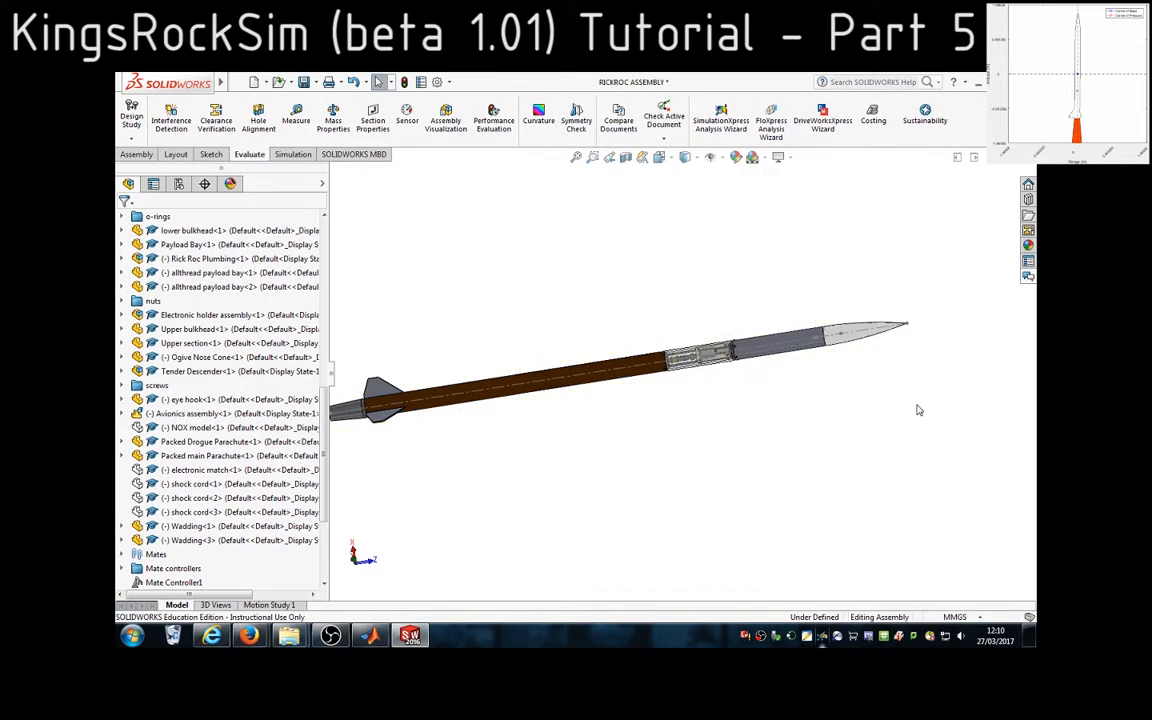
pyautogui.scroll(1, 916, 405)
pyautogui.scroll(-4, 240, 520)
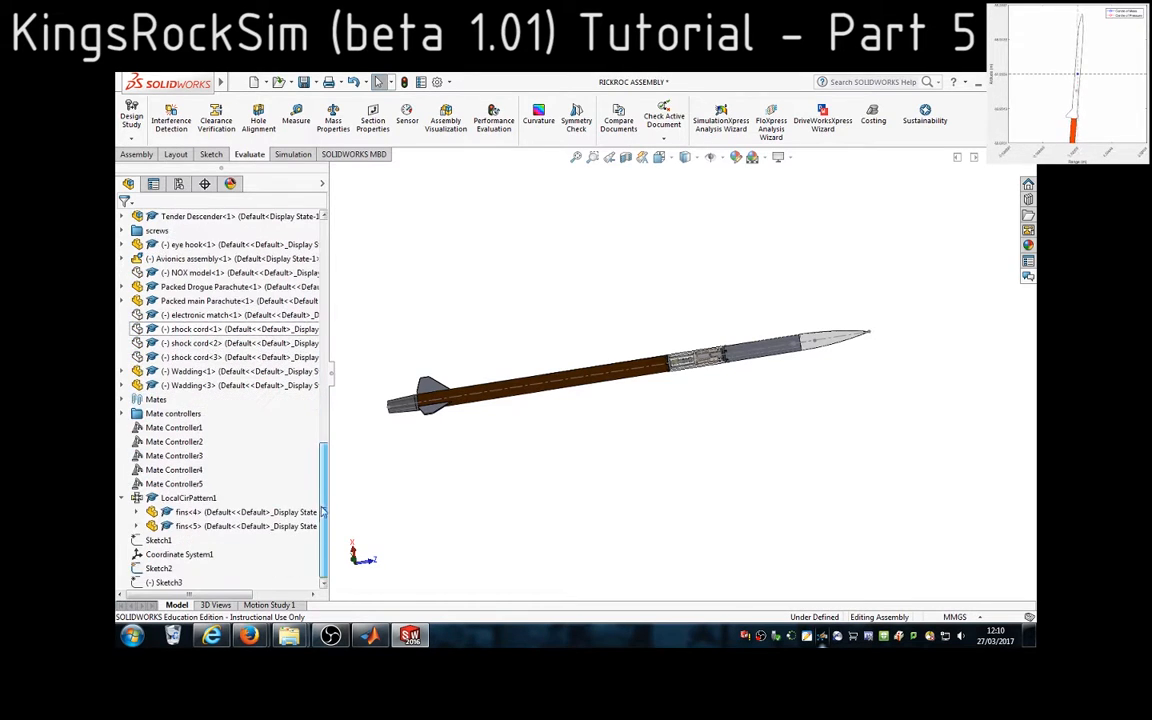
pyautogui.click(190, 555)
pyautogui.scroll(-8, 752, 343)
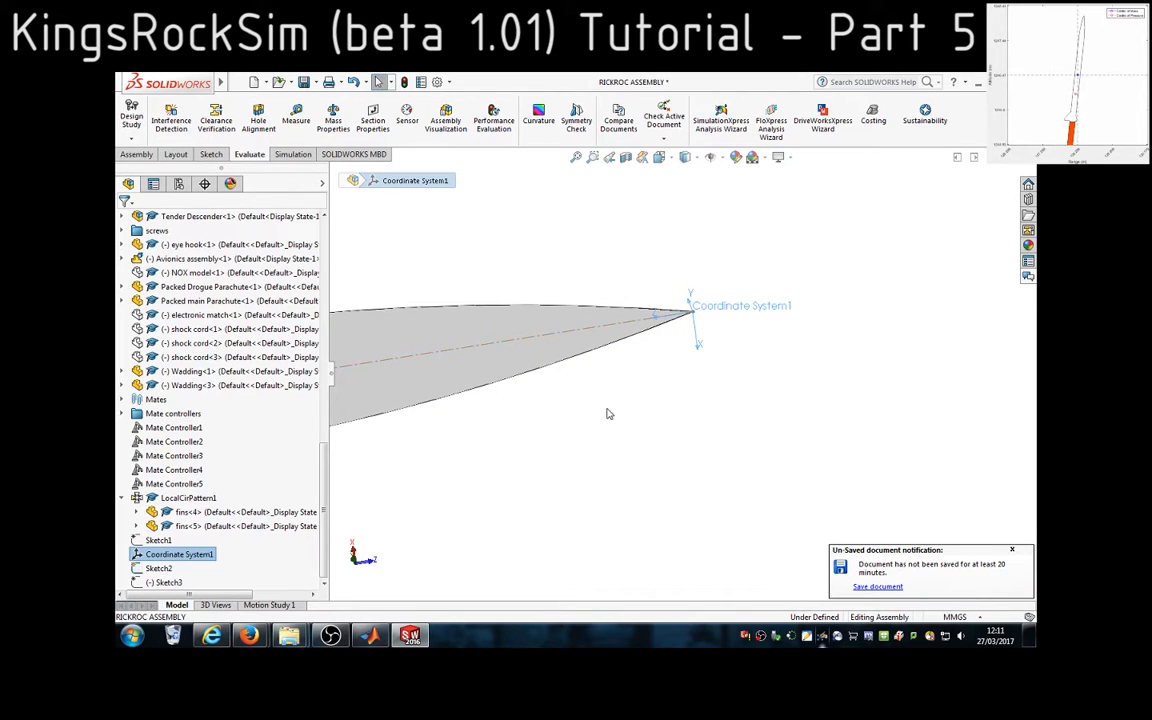
pyautogui.scroll(5, 598, 414)
pyautogui.scroll(3, 564, 404)
pyautogui.click(518, 323)
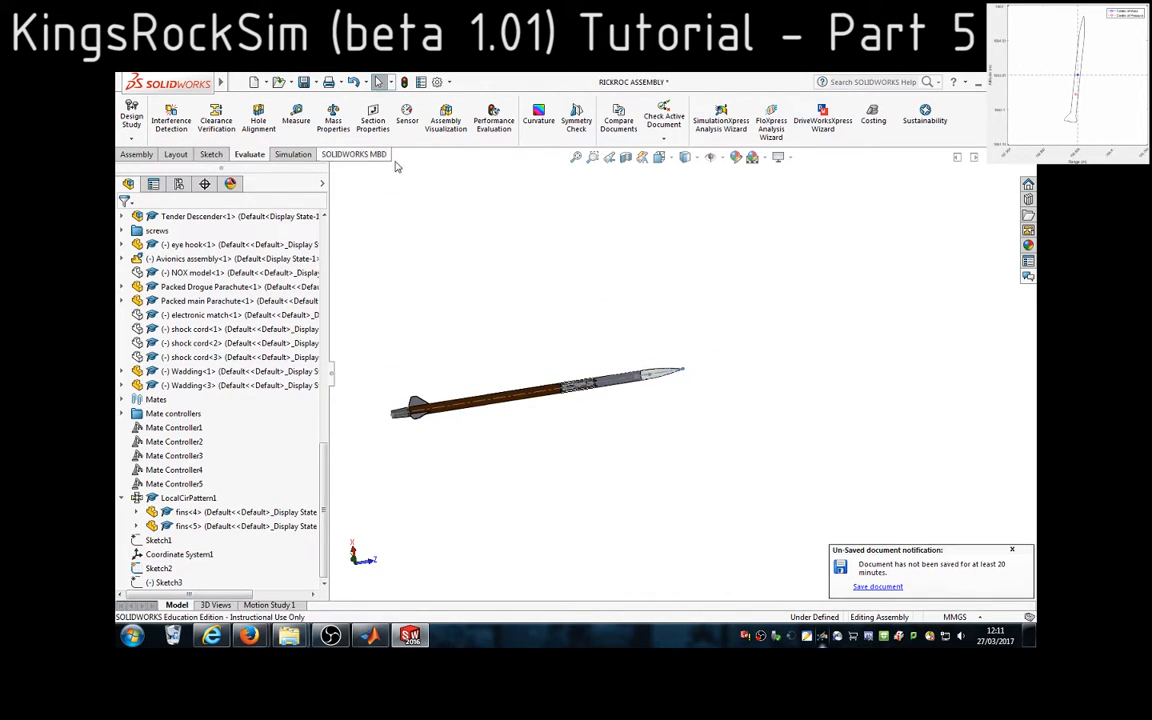
# Report the rocket assembly's mass properties relative to Coordinate System1 and copy the centre of mass Z value
pyautogui.click(331, 119)
pyautogui.click(770, 251)
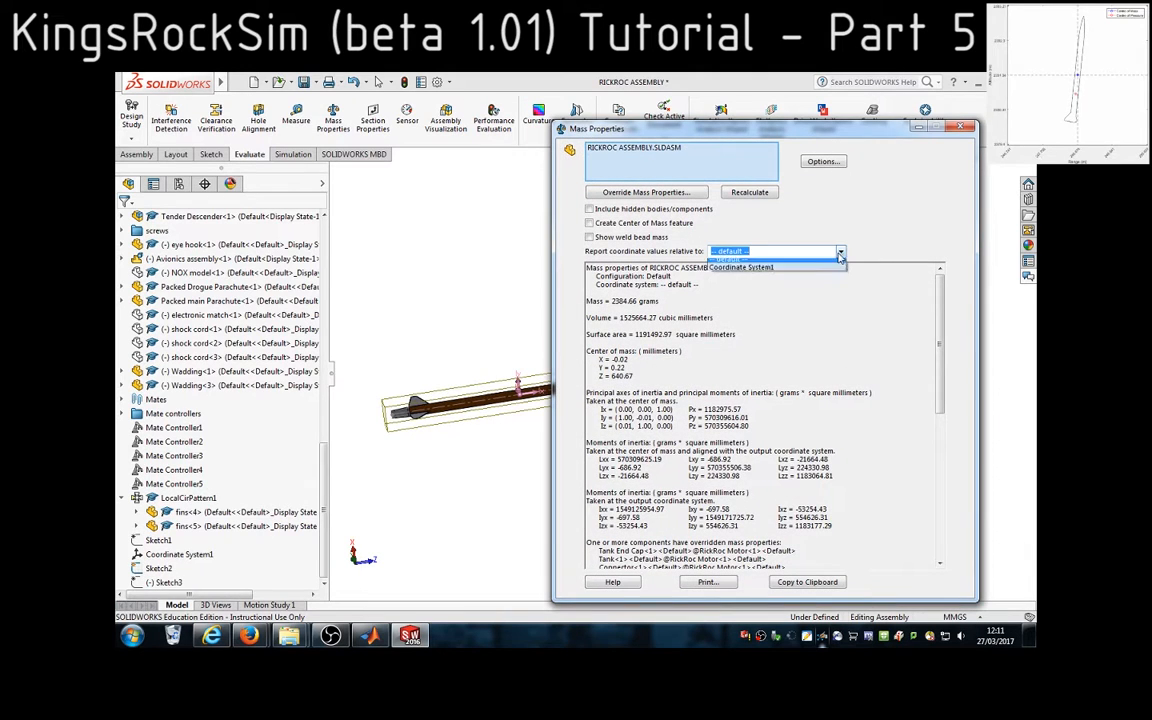
pyautogui.click(769, 266)
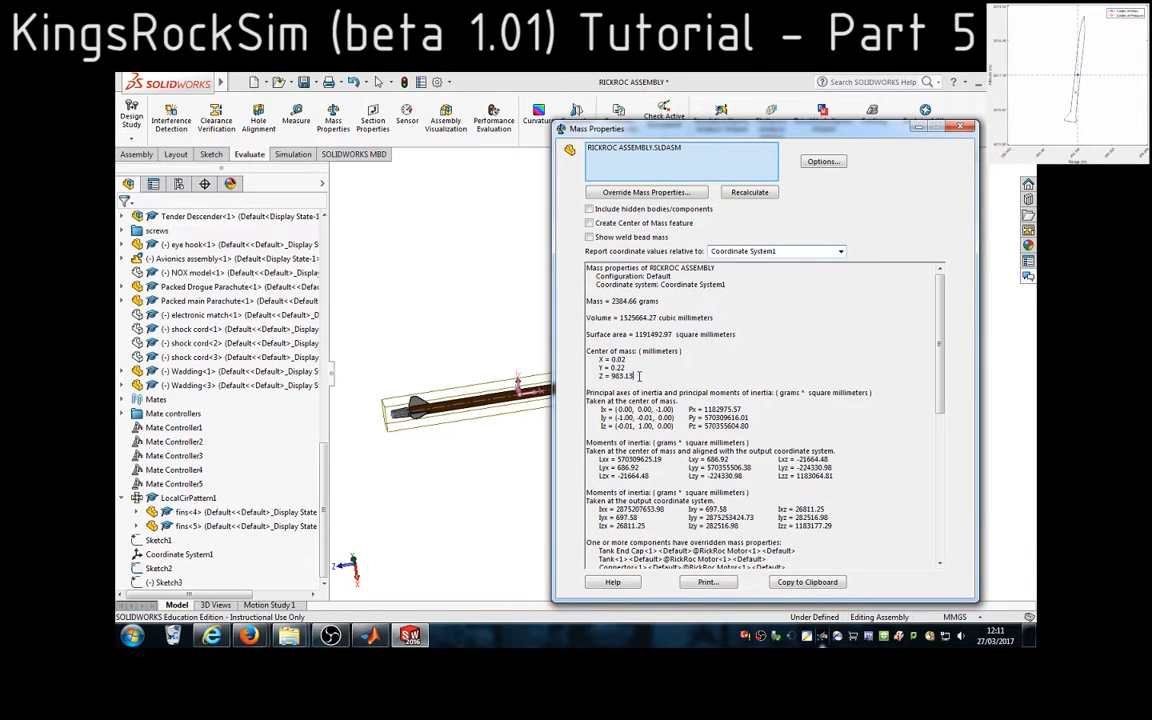
pyautogui.moveTo(634, 376); pyautogui.dragTo(613, 376)
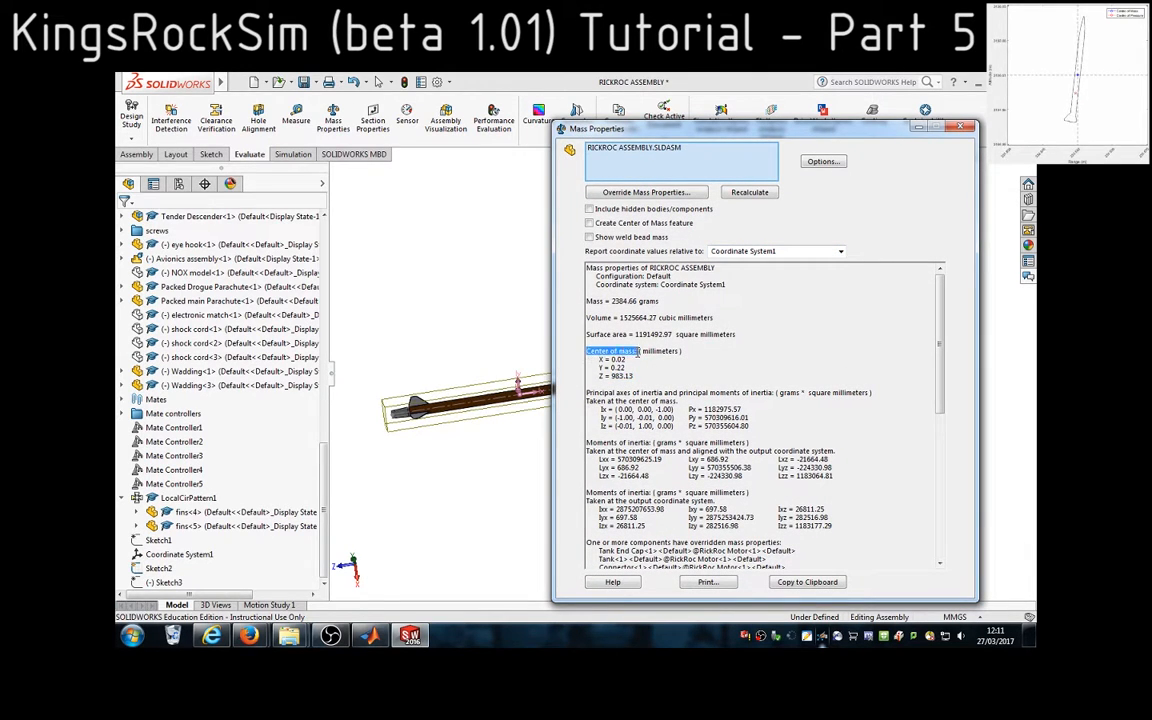
pyautogui.click(589, 354)
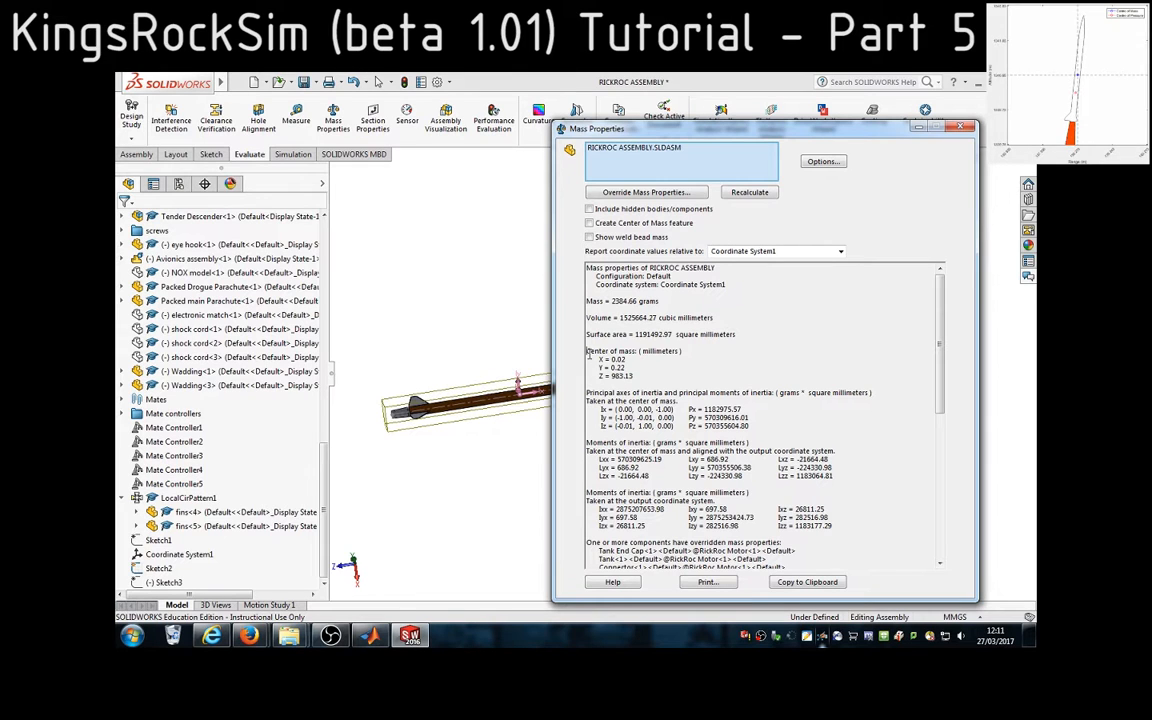
pyautogui.moveTo(587, 351); pyautogui.dragTo(623, 376)
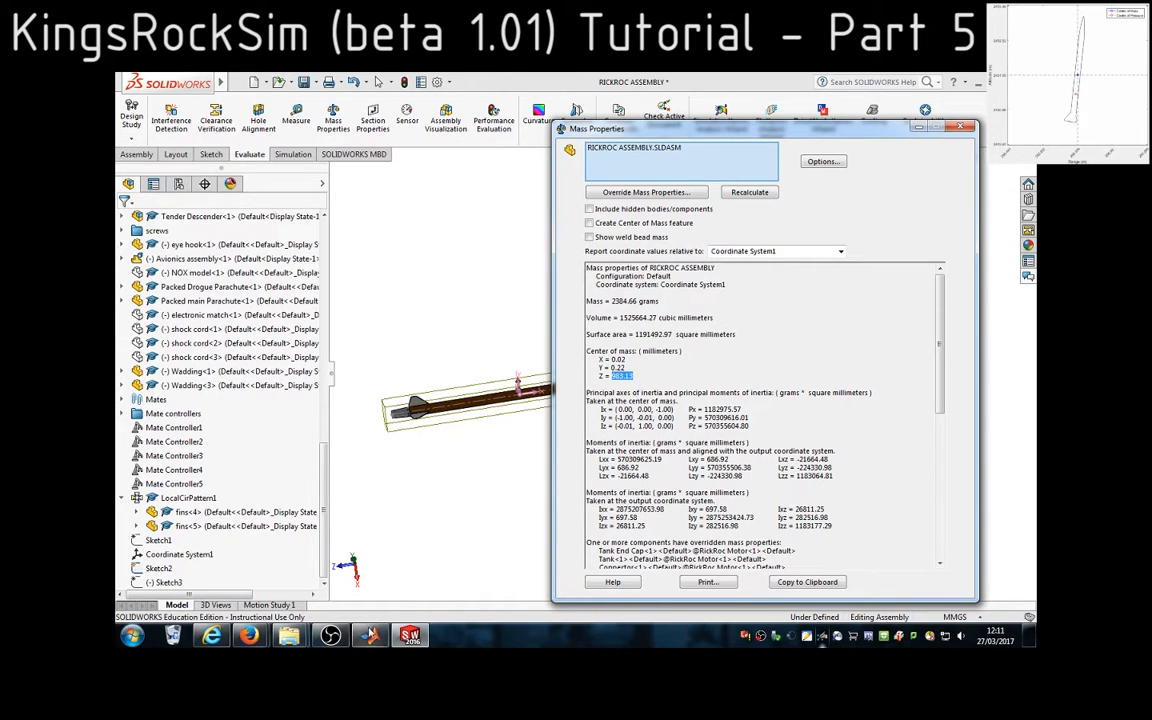
# Switch to MATLAB, enter 983.13 mm as the dry mass's distance from the nose tip, and answer n to the propellant question
pyautogui.click(371, 636)
pyautogui.write('983.13')
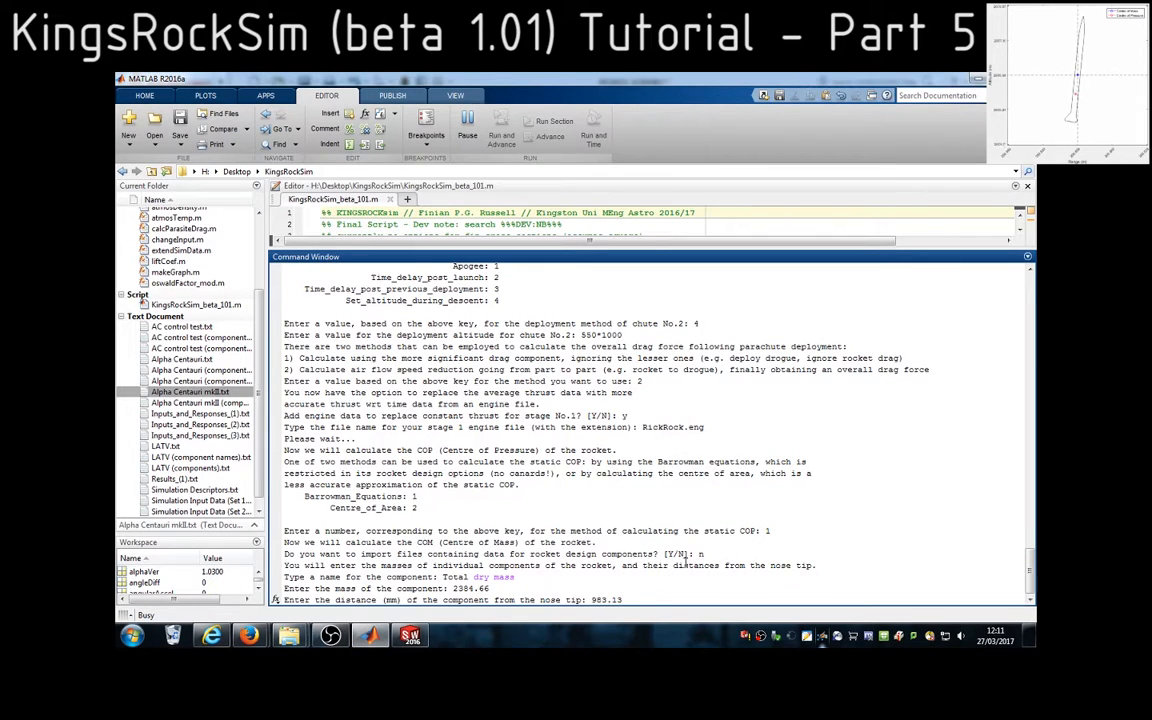
pyautogui.press('Return')
pyautogui.moveTo(284, 600); pyautogui.dragTo(622, 600)
pyautogui.click(672, 600)
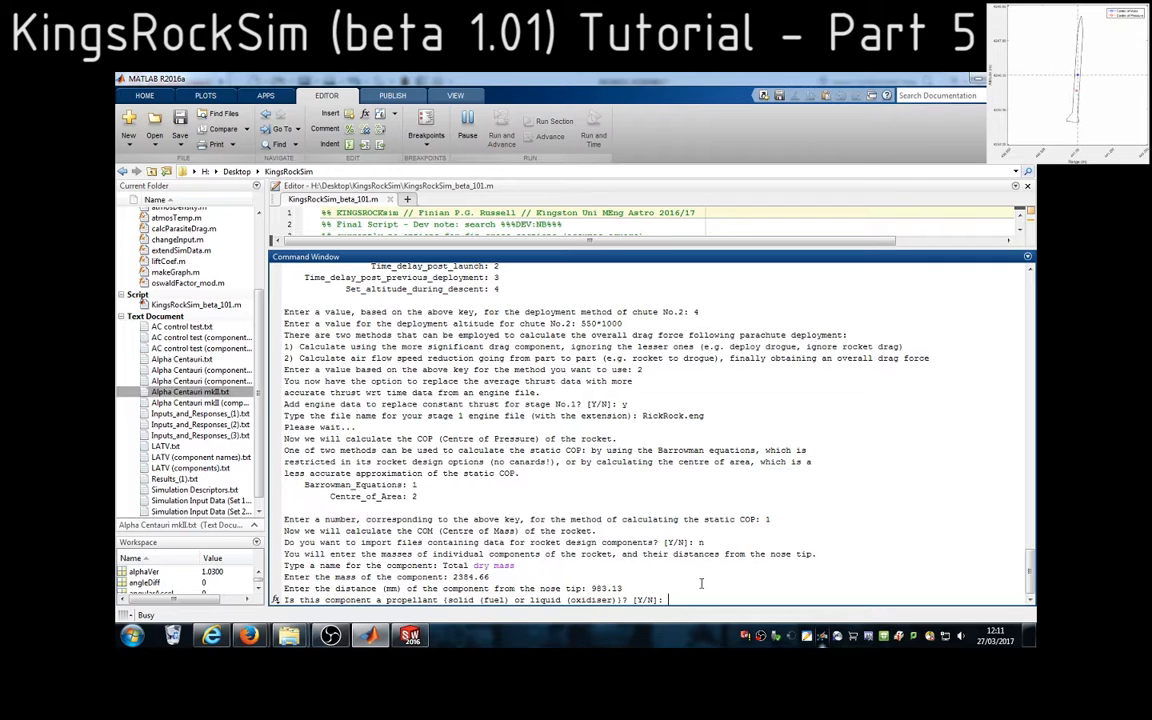
pyautogui.write('n')
pyautogui.press('Return')
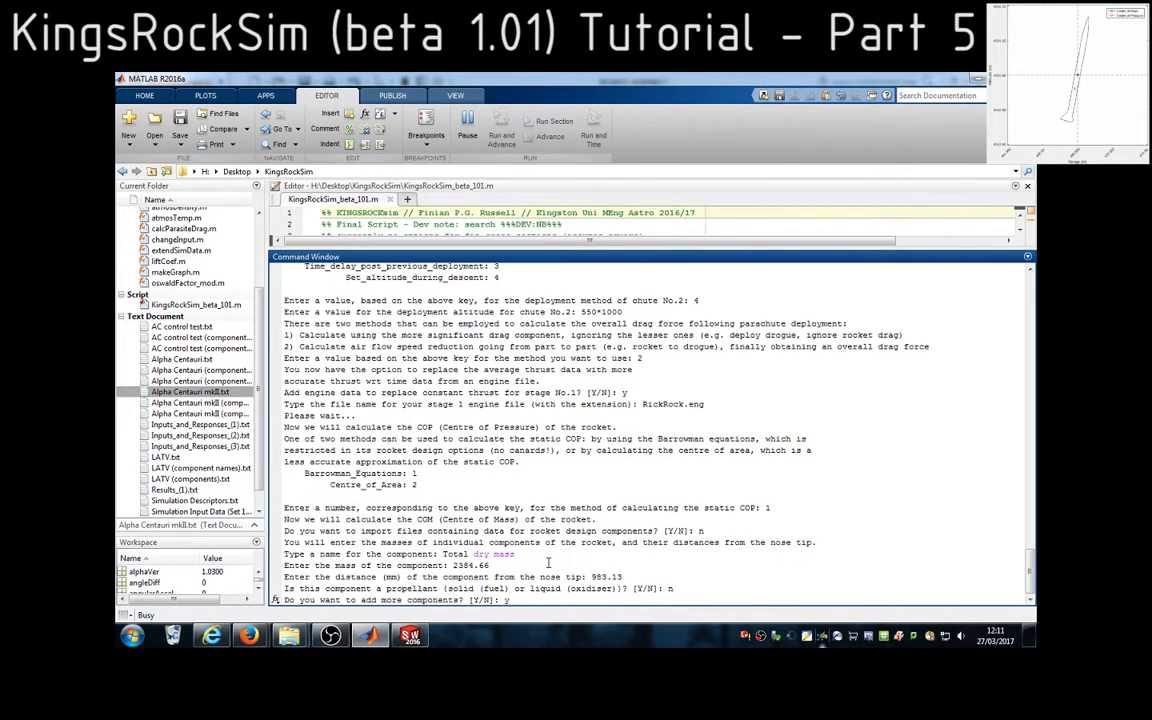
# Answer y to add another component and name it Fuel grain
pyautogui.write('y')
pyautogui.press('Return')
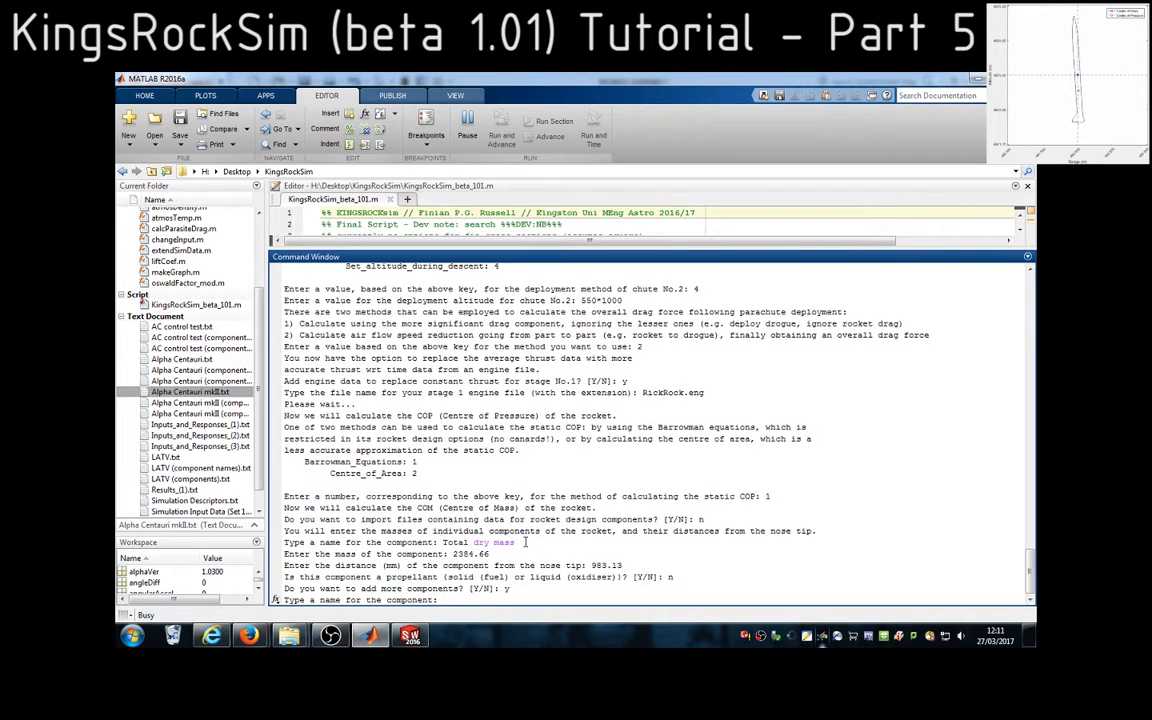
pyautogui.write('Fuel grain')
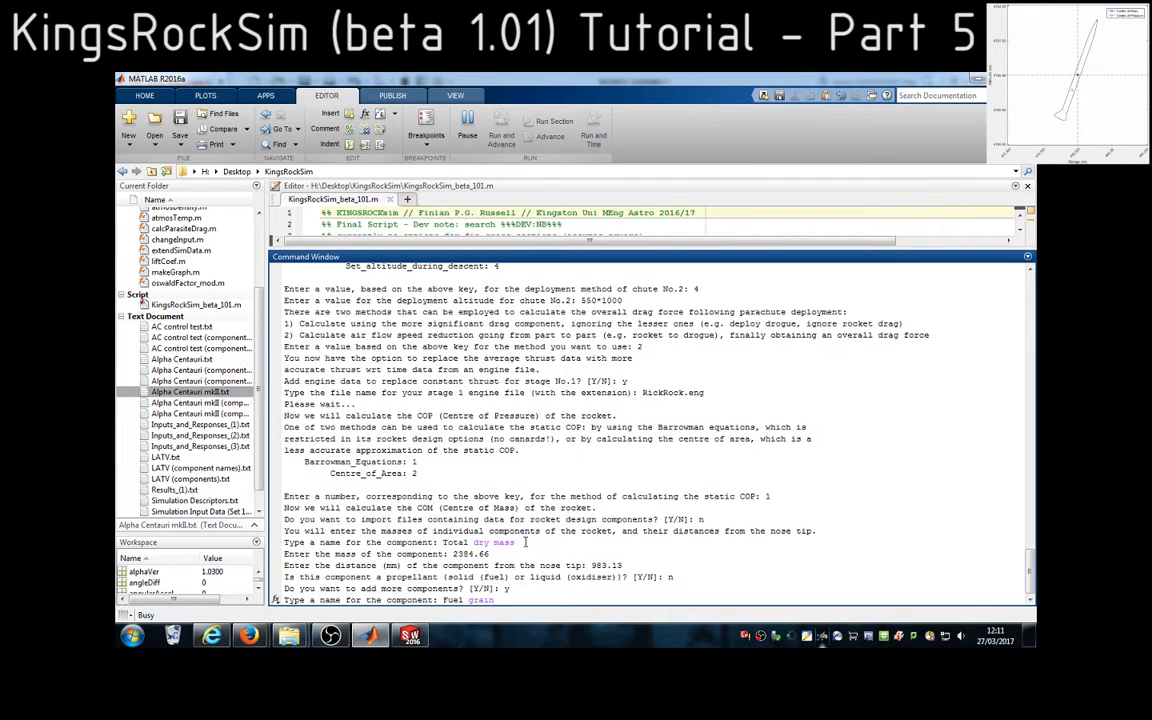
pyautogui.press('Return')
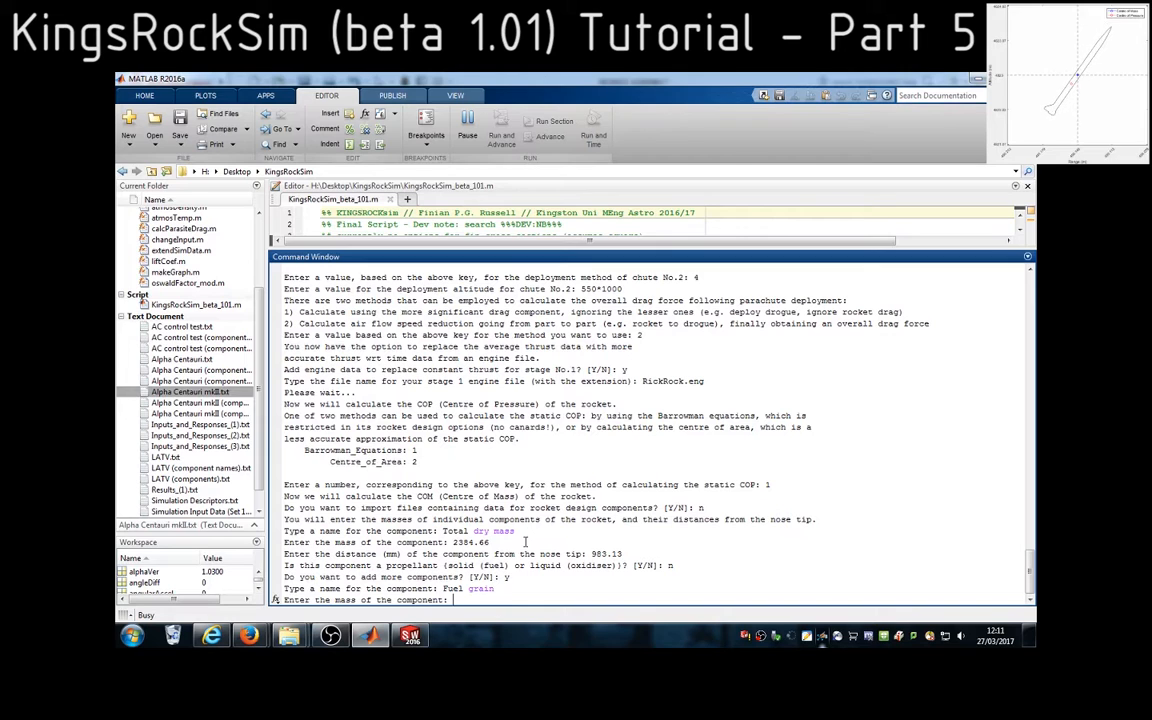
# Switch to SolidWorks, close the mass report, and show and select Fuel Grain<3> in the RickRoc Motor subassembly
pyautogui.click(411, 637)
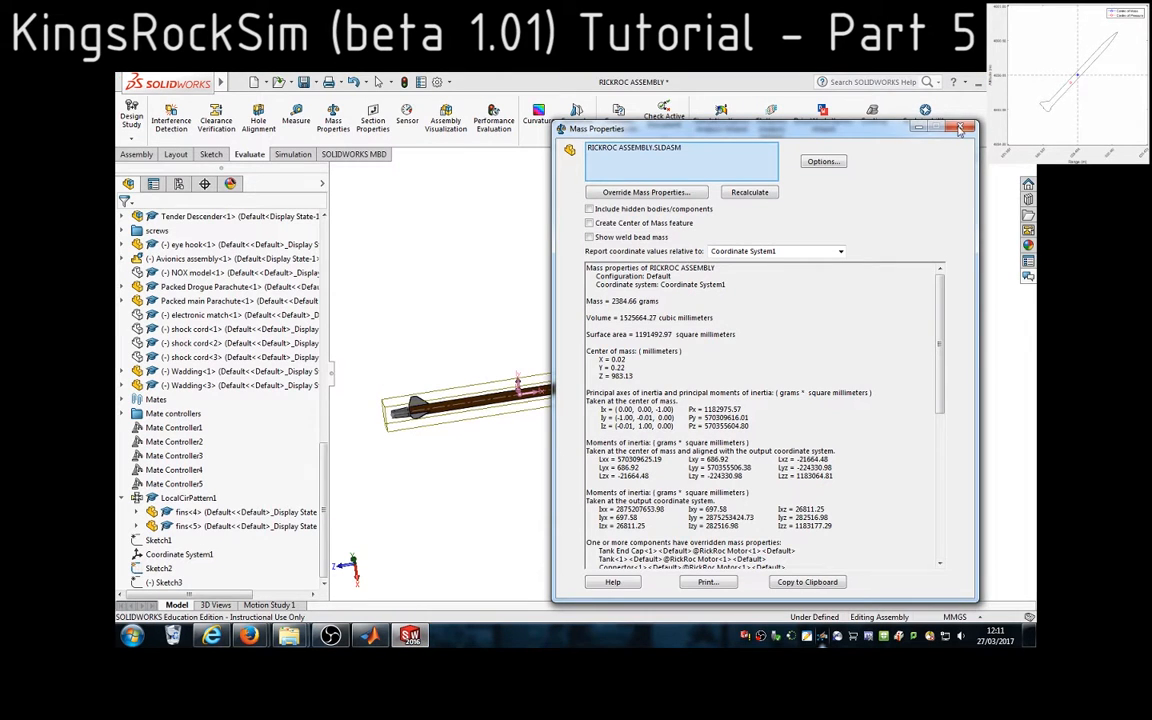
pyautogui.click(960, 129)
pyautogui.scroll(7, 255, 430)
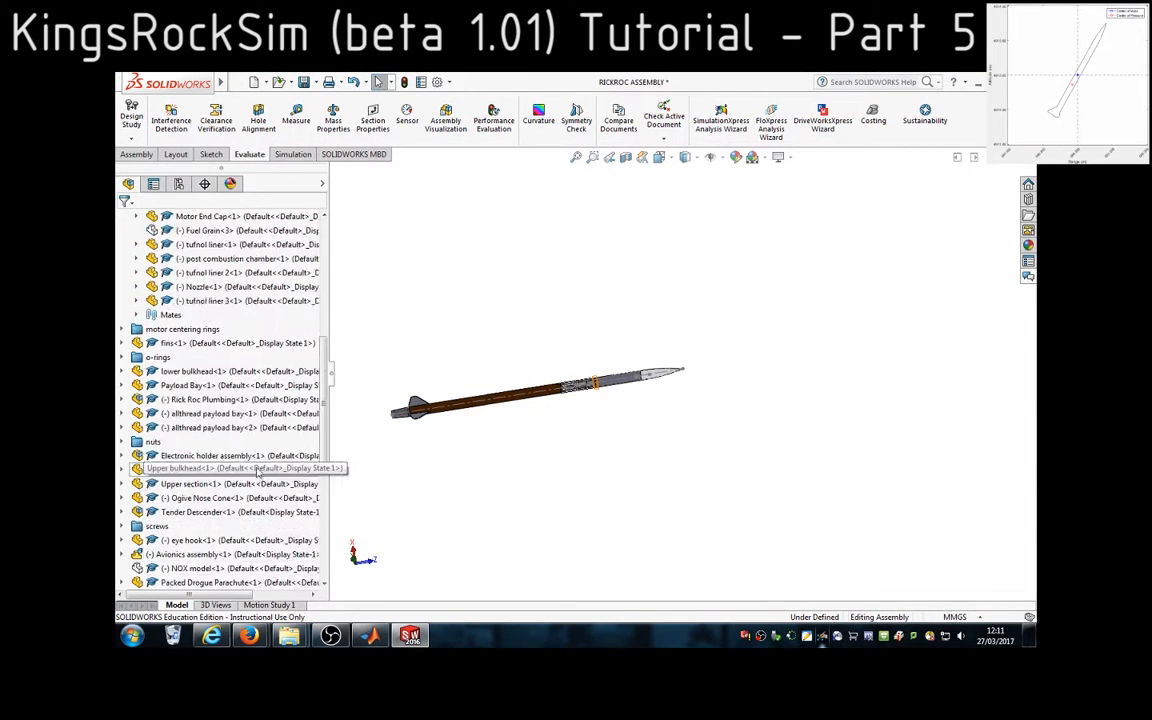
pyautogui.scroll(6, 257, 468)
pyautogui.click(215, 470)
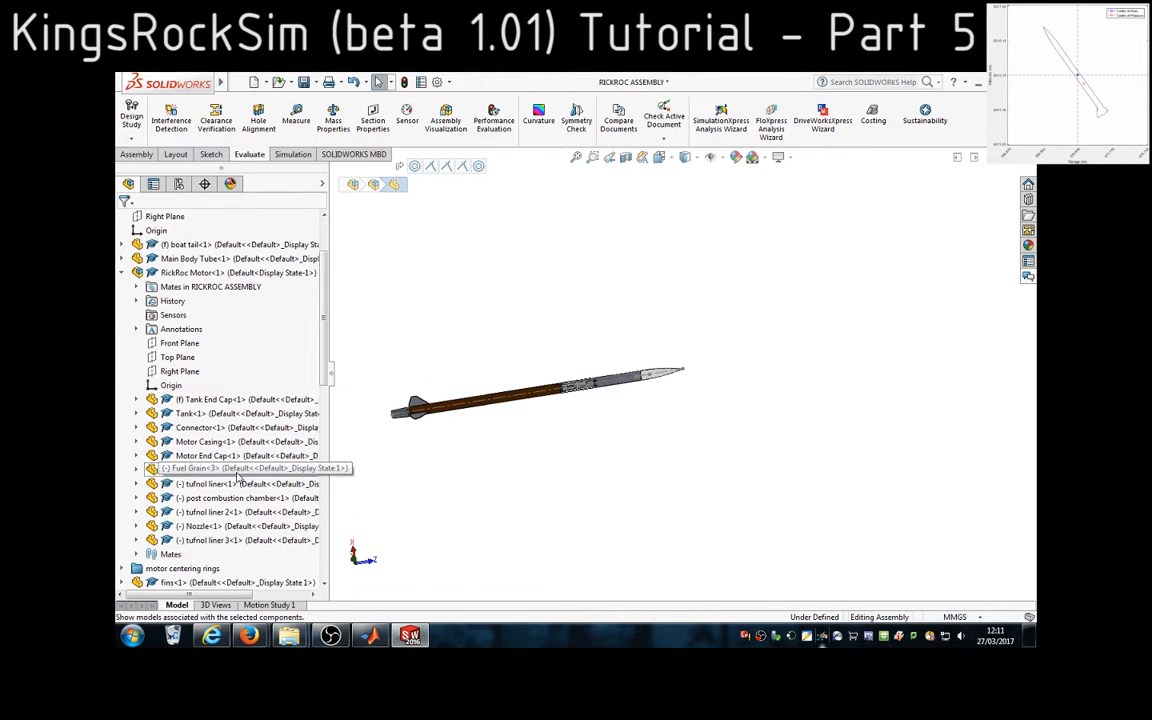
pyautogui.click(249, 472)
pyautogui.moveTo(236, 595); pyautogui.dragTo(204, 596)
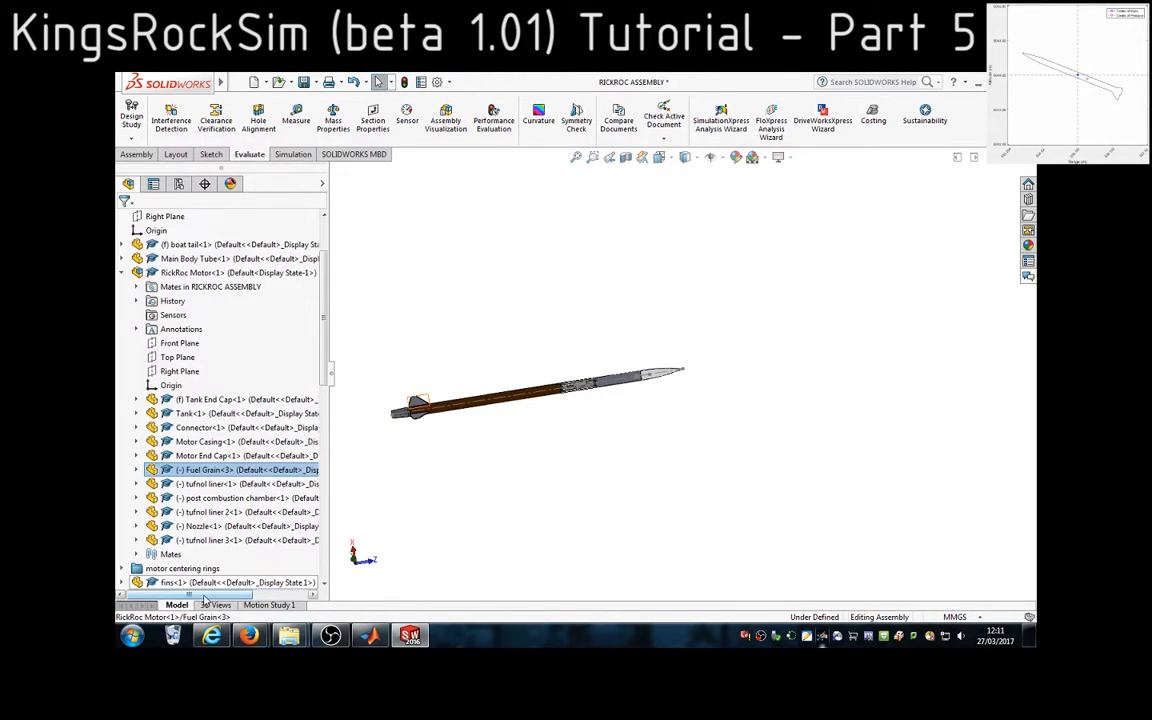
# Evaluate the selected fuel grain's mass properties, copy its mass, and enter 122.40 as the component's mass in MATLAB
pyautogui.click(333, 124)
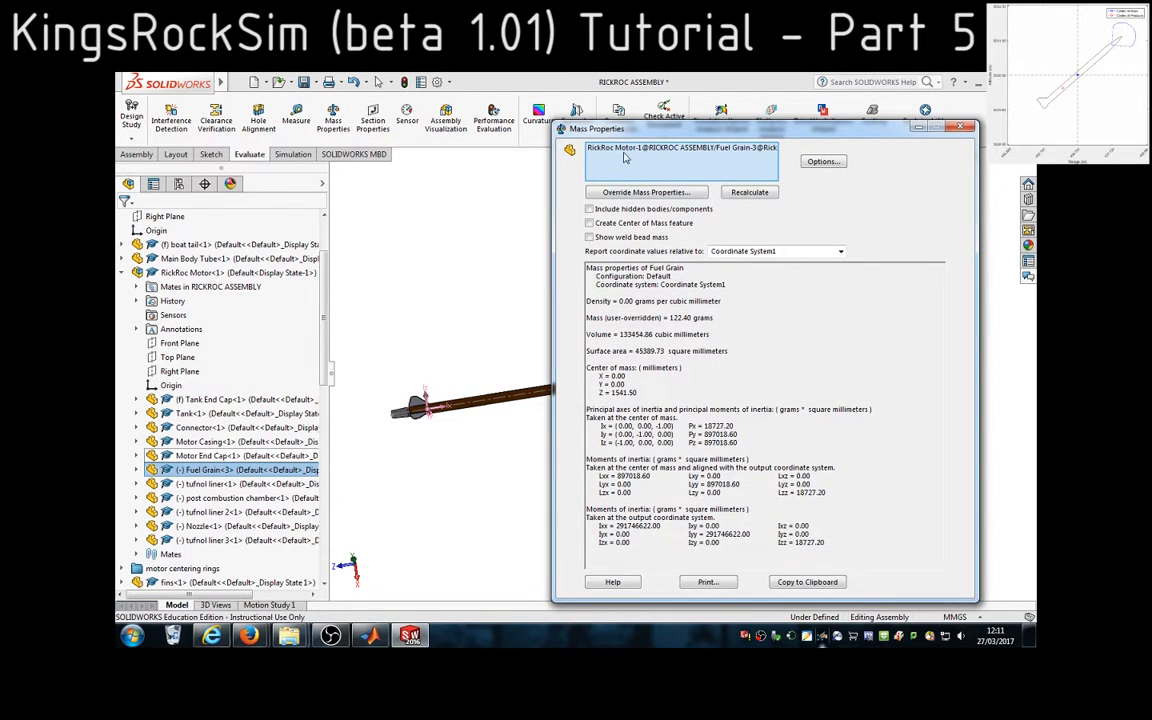
pyautogui.click(733, 150)
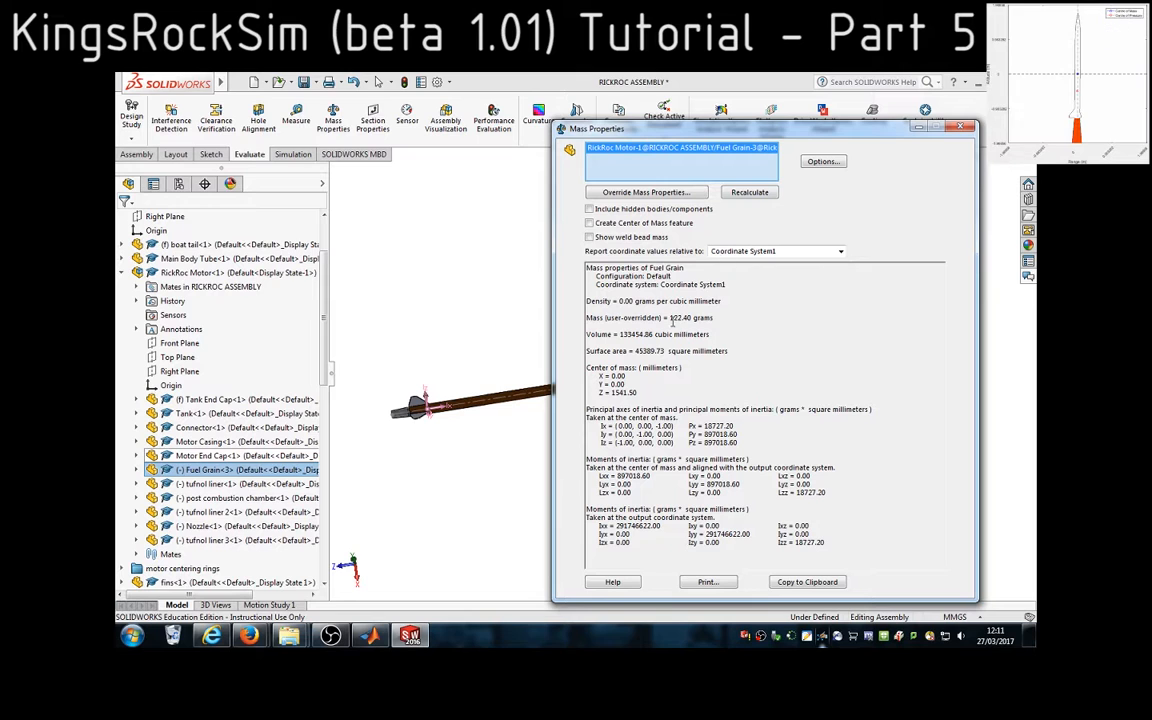
pyautogui.doubleClick(673, 317)
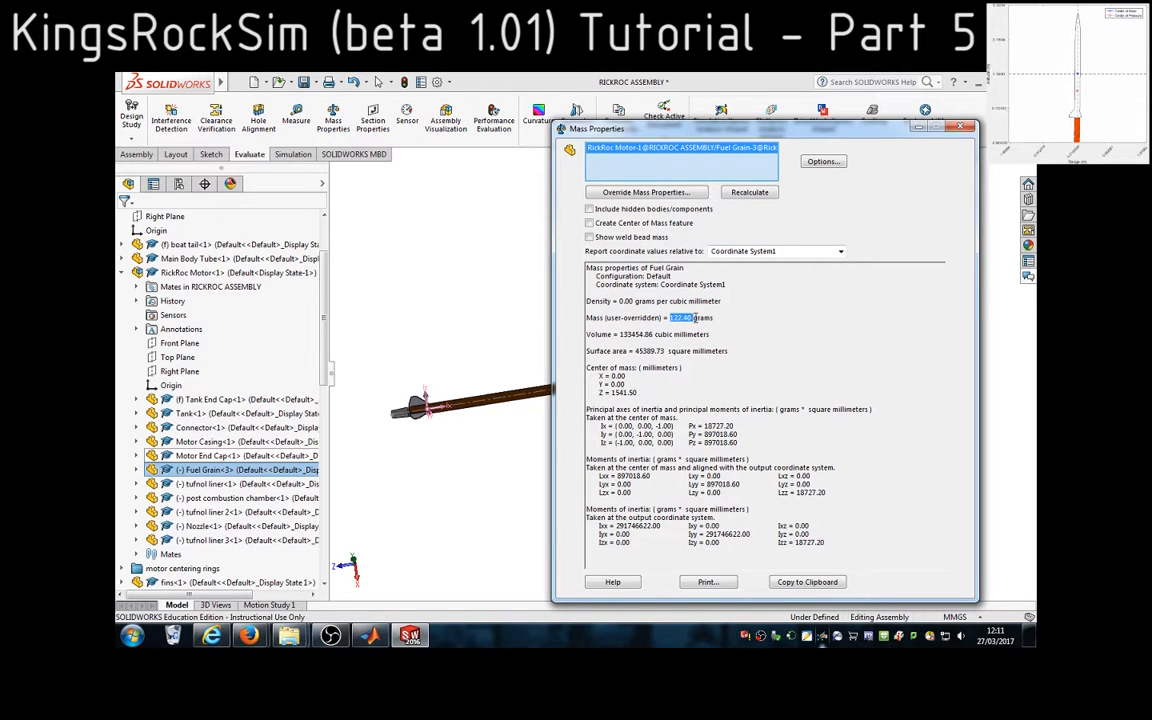
pyautogui.click(370, 635)
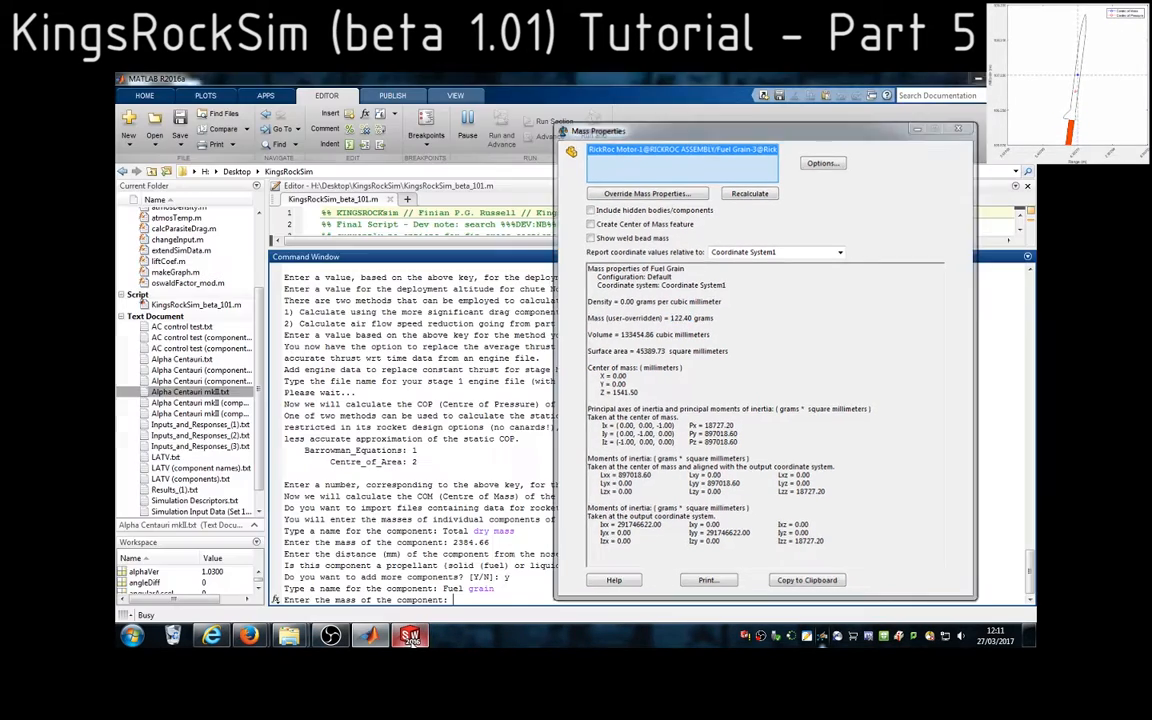
pyautogui.write('122.40')
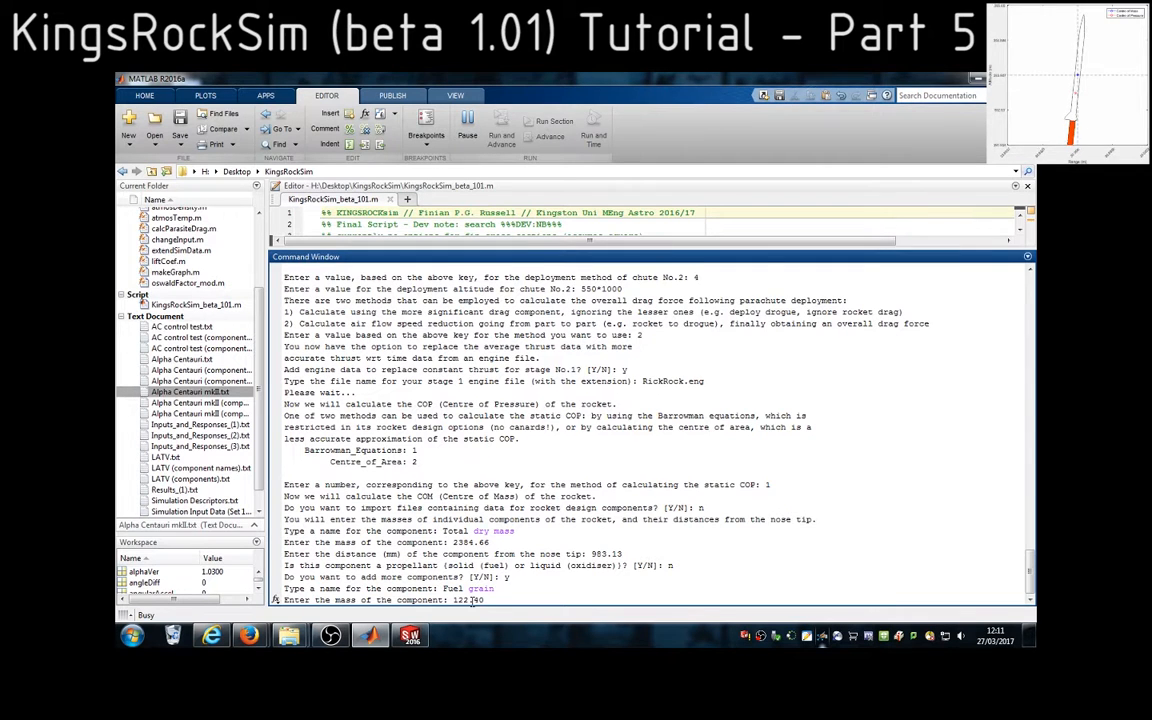
pyautogui.press('Return')
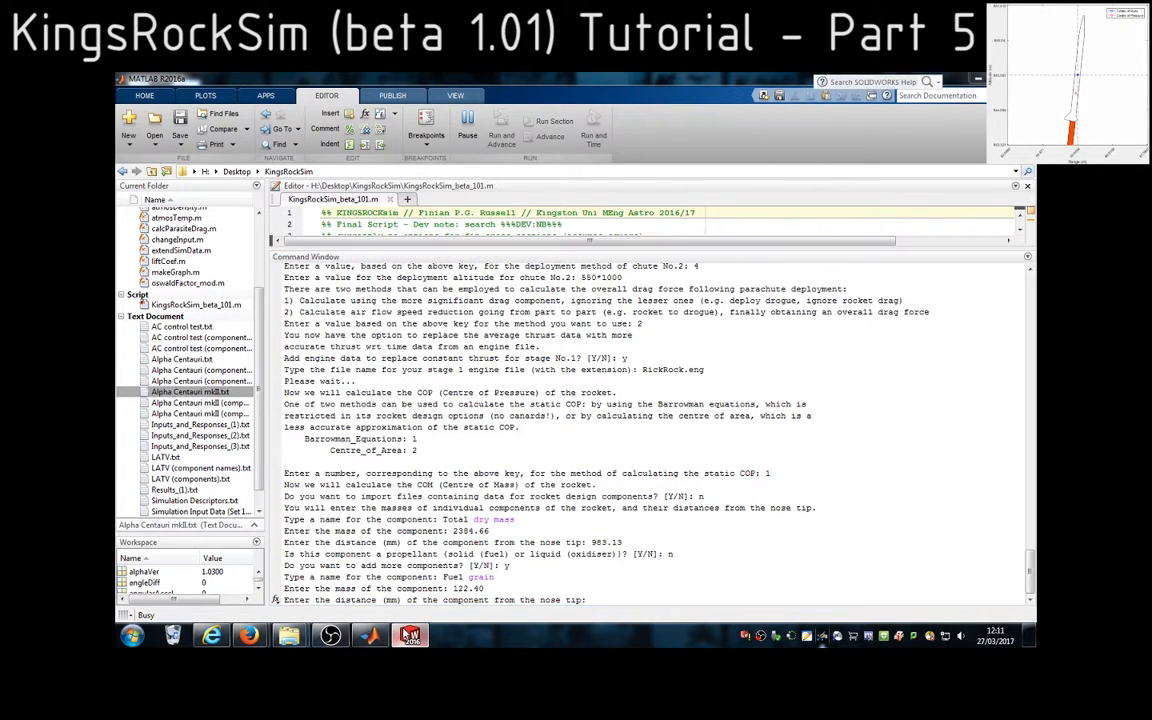
# Copy the fuel grain's centre of mass Z value from SolidWorks and enter 1541.50 mm as its nose-tip distance in MATLAB
pyautogui.click(410, 635)
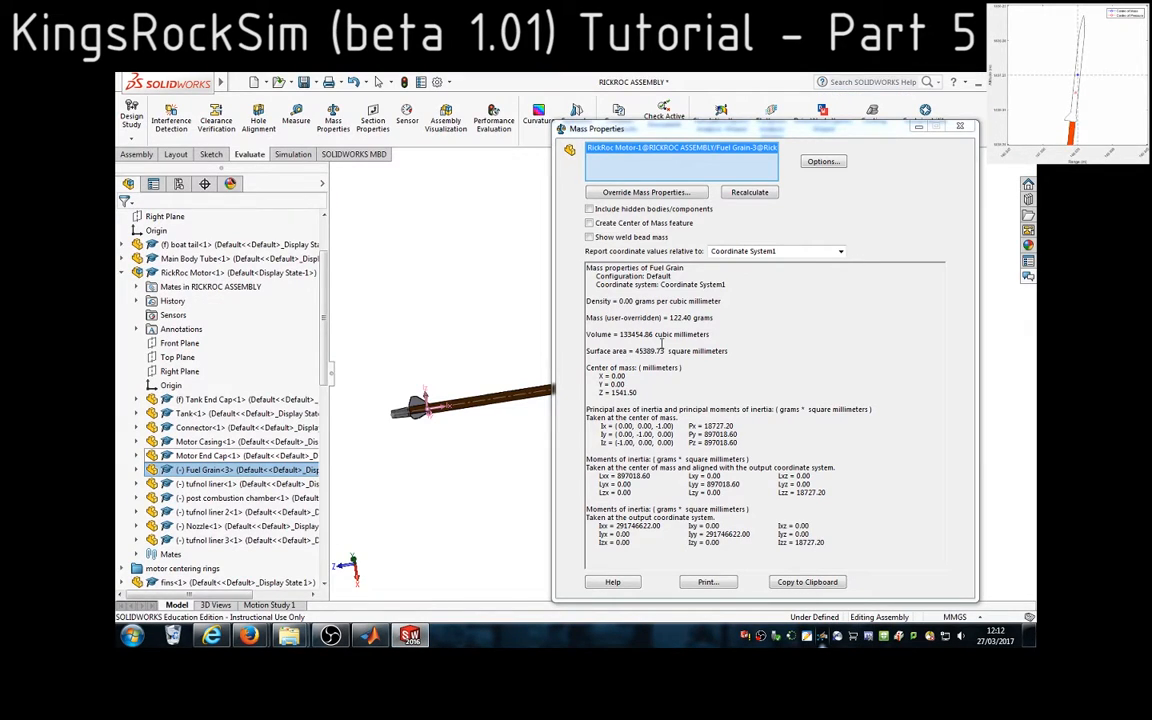
pyautogui.click(610, 395)
pyautogui.doubleClick(633, 393)
pyautogui.hotkey('ctrl', 'c')
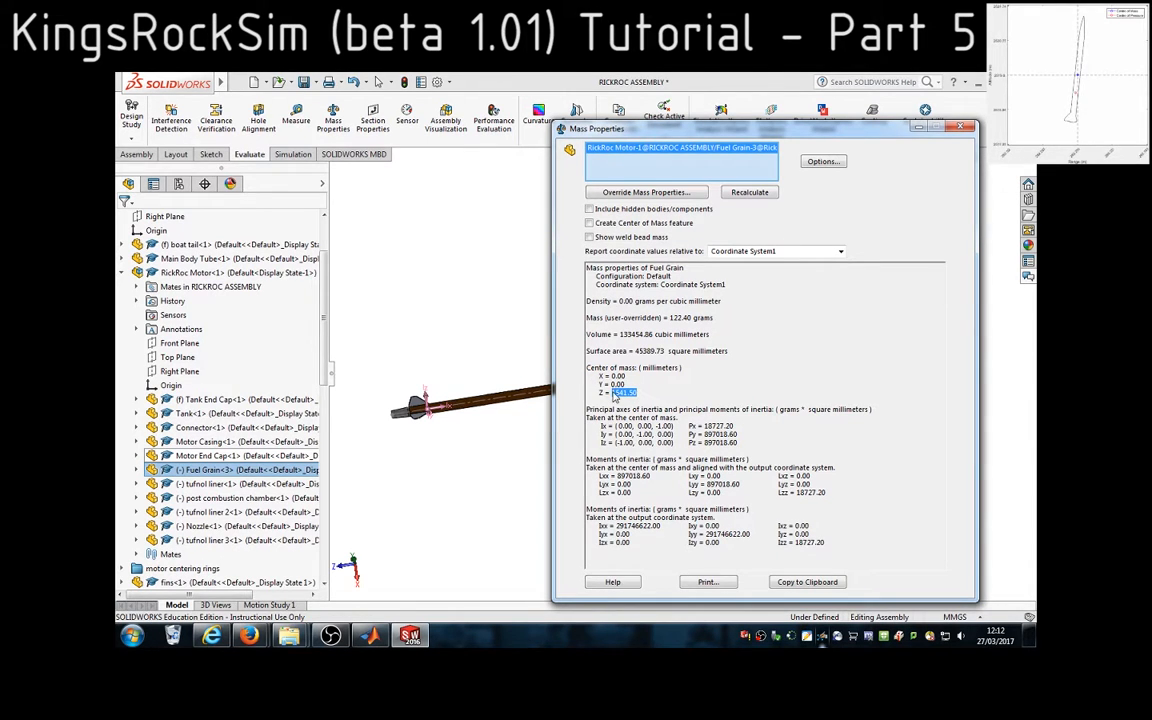
pyautogui.hotkey('alt', 'Tab')
pyautogui.hotkey('ctrl', 'v')
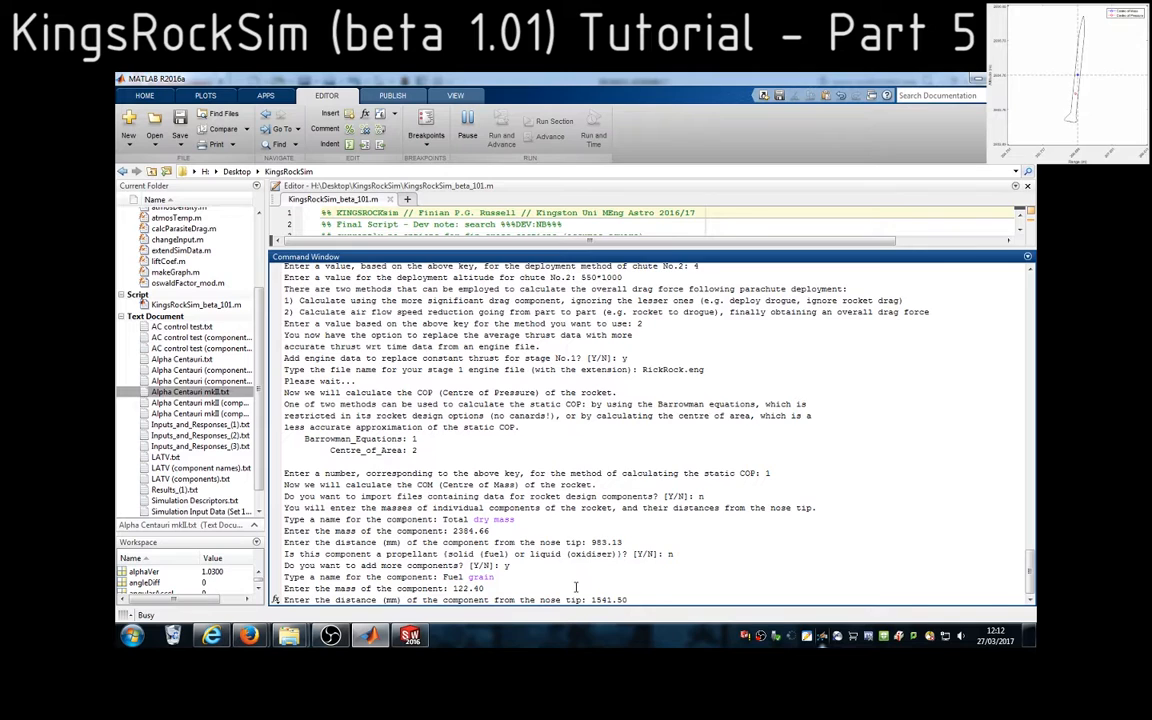
pyautogui.press('Return')
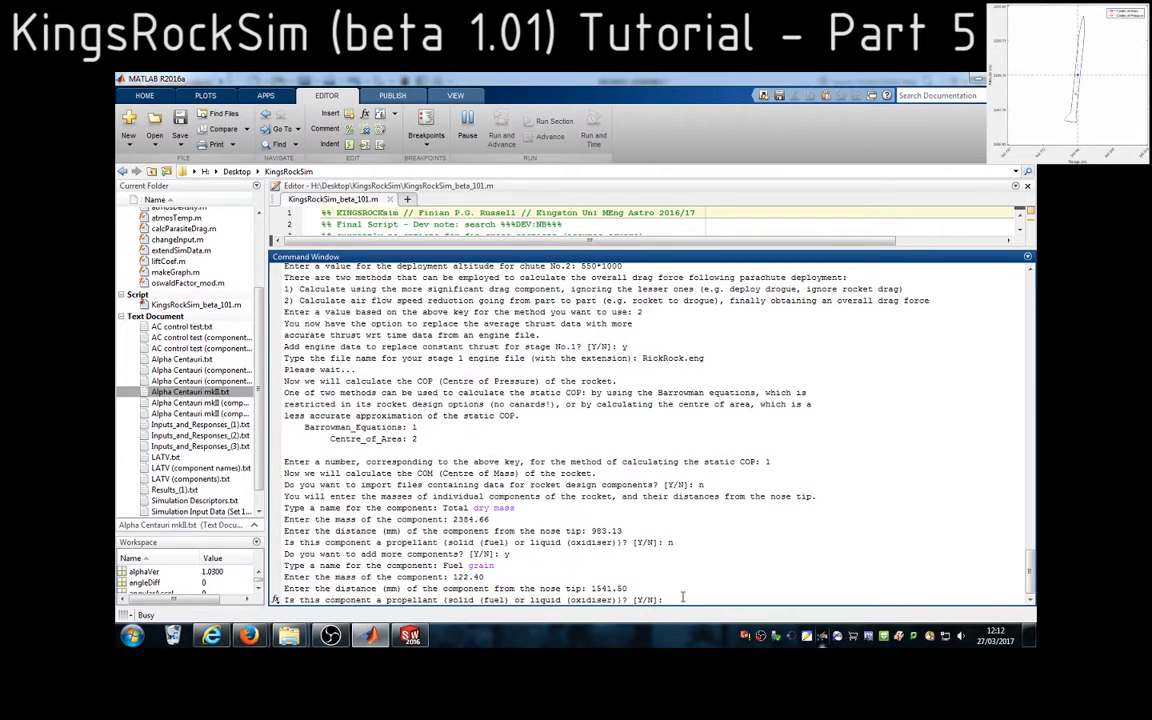
# Mark the fuel grain as a propellant, answer y to add another component, and name it Oxidiser
pyautogui.write('y')
pyautogui.press('Return')
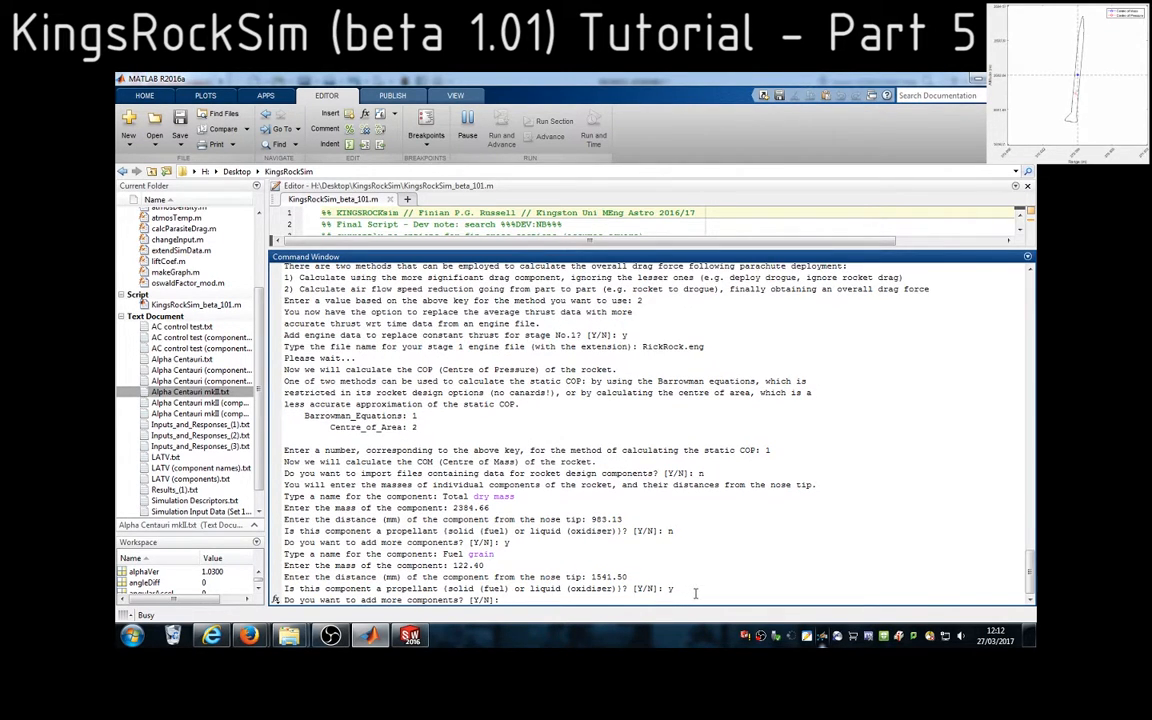
pyautogui.press('Return')
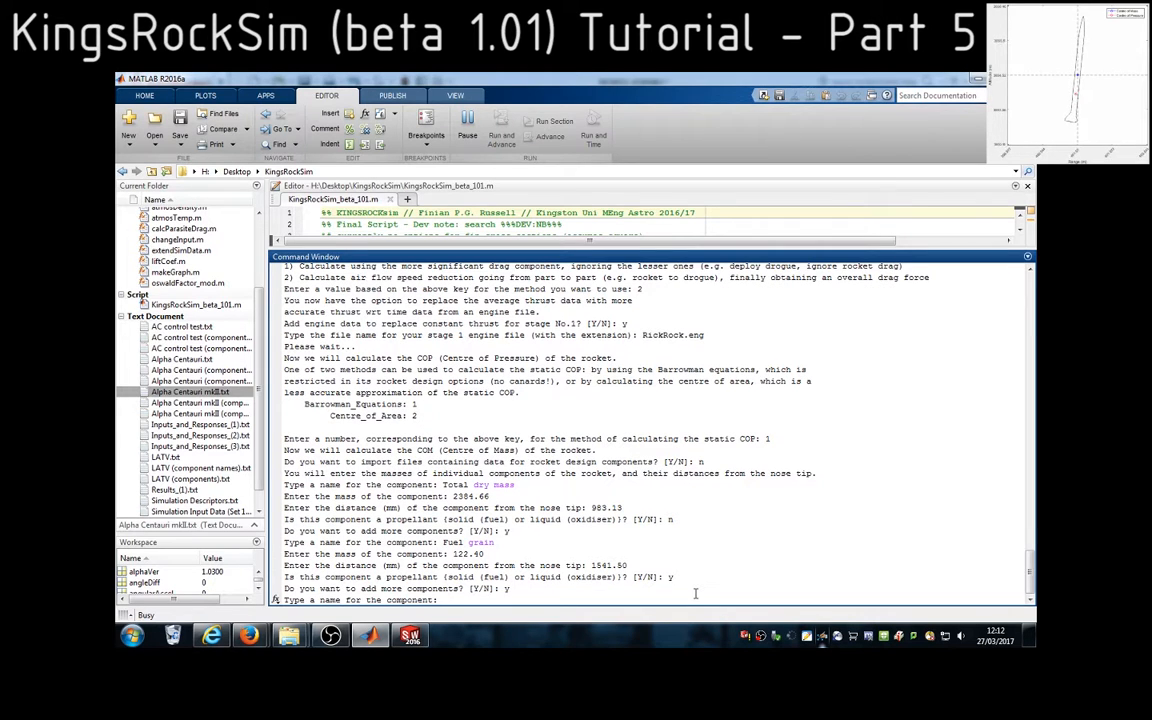
pyautogui.write('Oxidiser')
pyautogui.press('Return')
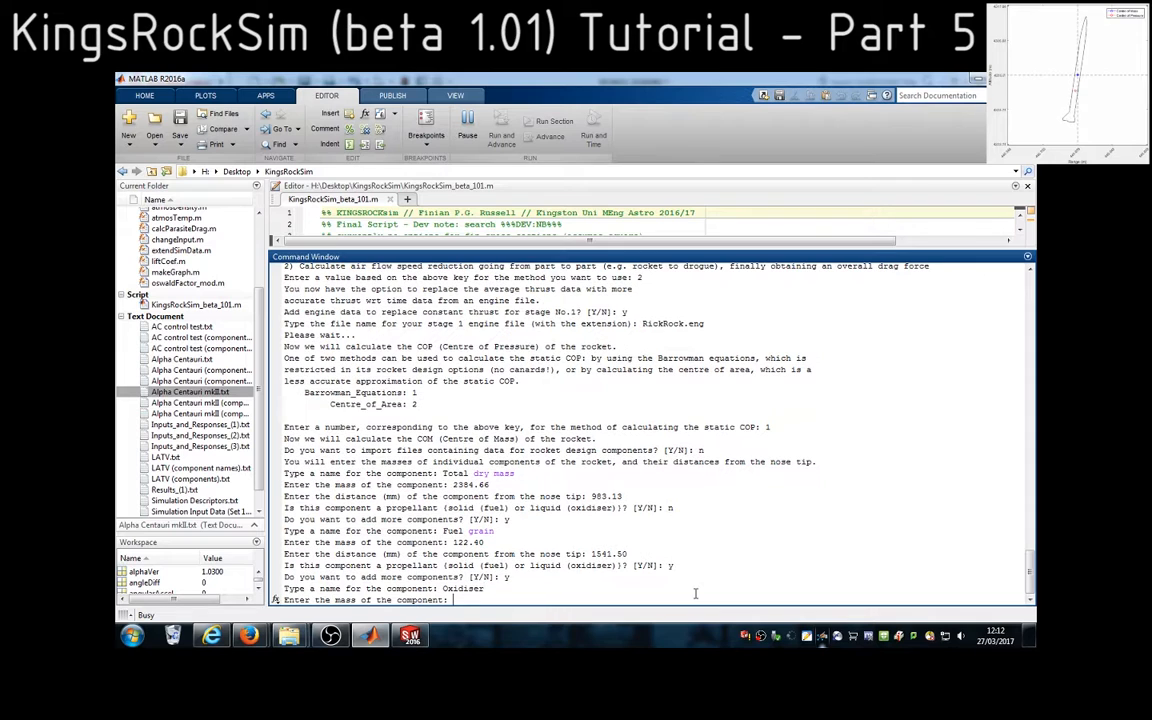
# Switch to SolidWorks, close the mass report, and show and select the NOX model<1> component in the assembly
pyautogui.click(420, 630)
pyautogui.click(968, 127)
pyautogui.scroll(-5, 218, 443)
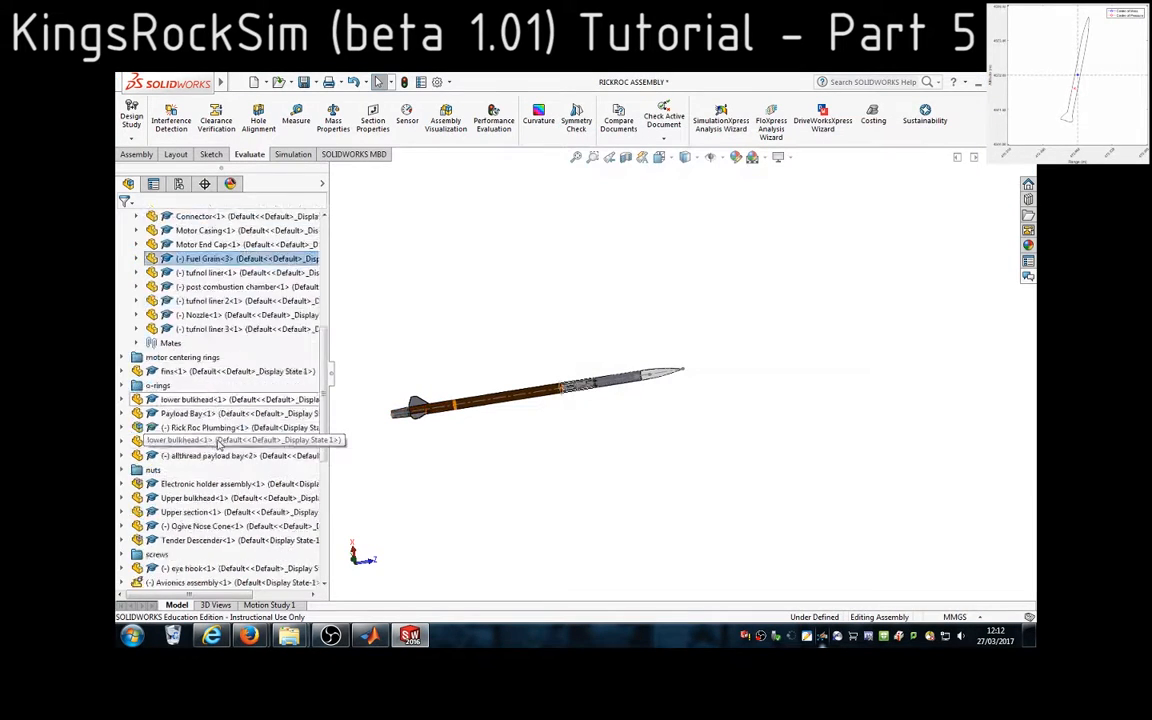
pyautogui.scroll(-5, 218, 443)
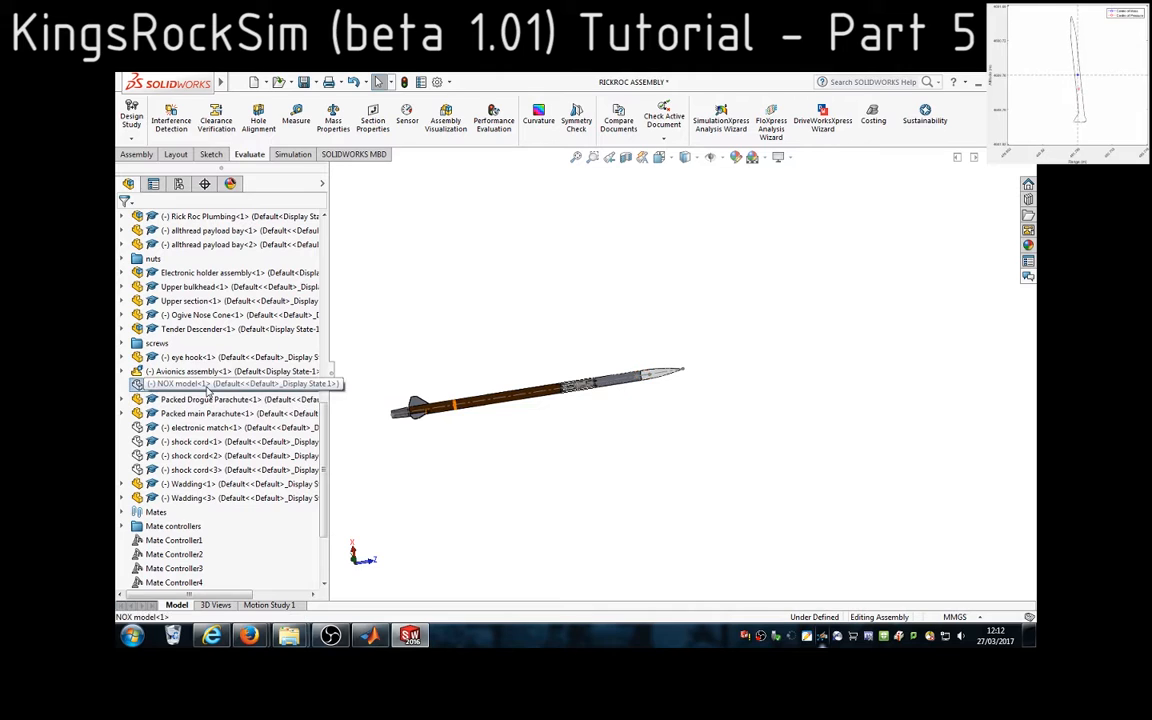
pyautogui.click(208, 390)
pyautogui.rightClick(208, 390)
pyautogui.click(261, 202)
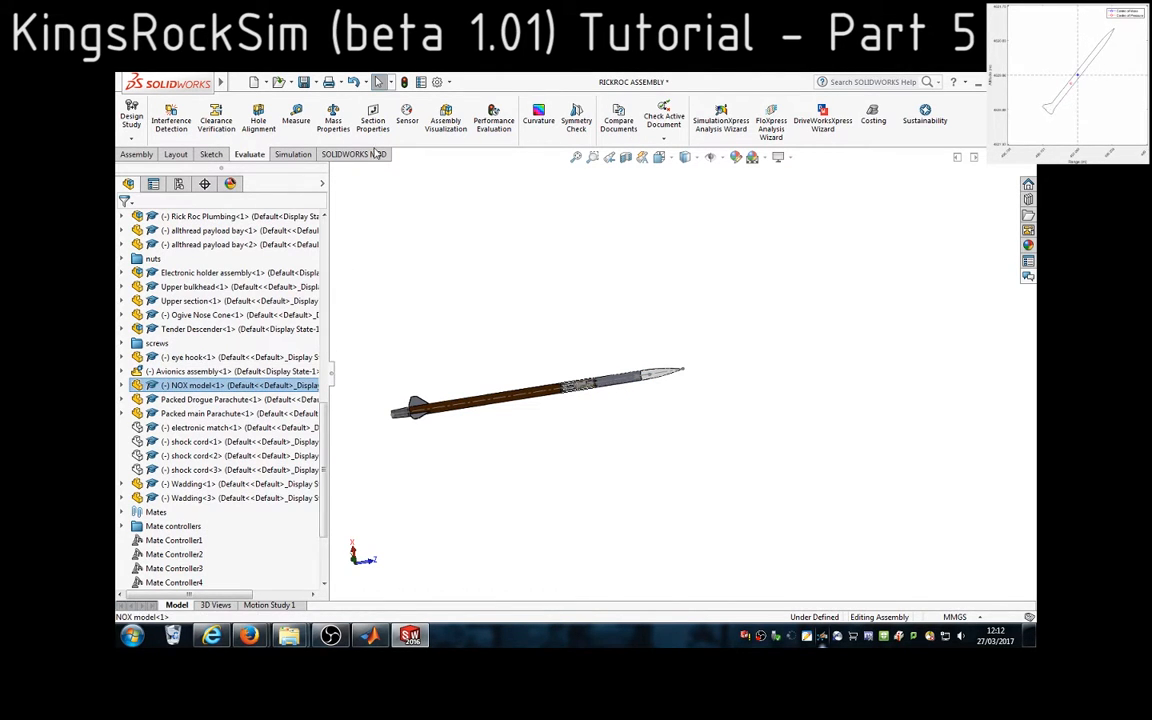
# Evaluate the NOX model's mass properties, copy its mass, and enter 856.80 as the oxidiser's mass in MATLAB
pyautogui.click(333, 118)
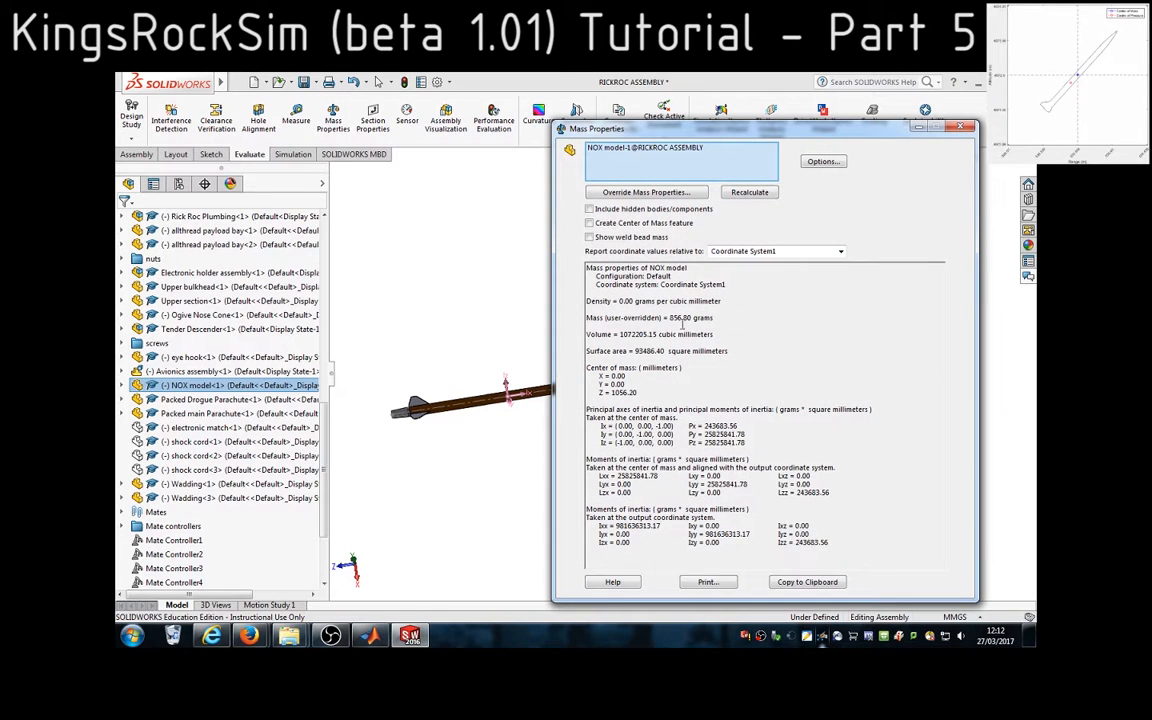
pyautogui.moveTo(668, 318); pyautogui.dragTo(690, 318)
pyautogui.hotkey('ctrl', 'c')
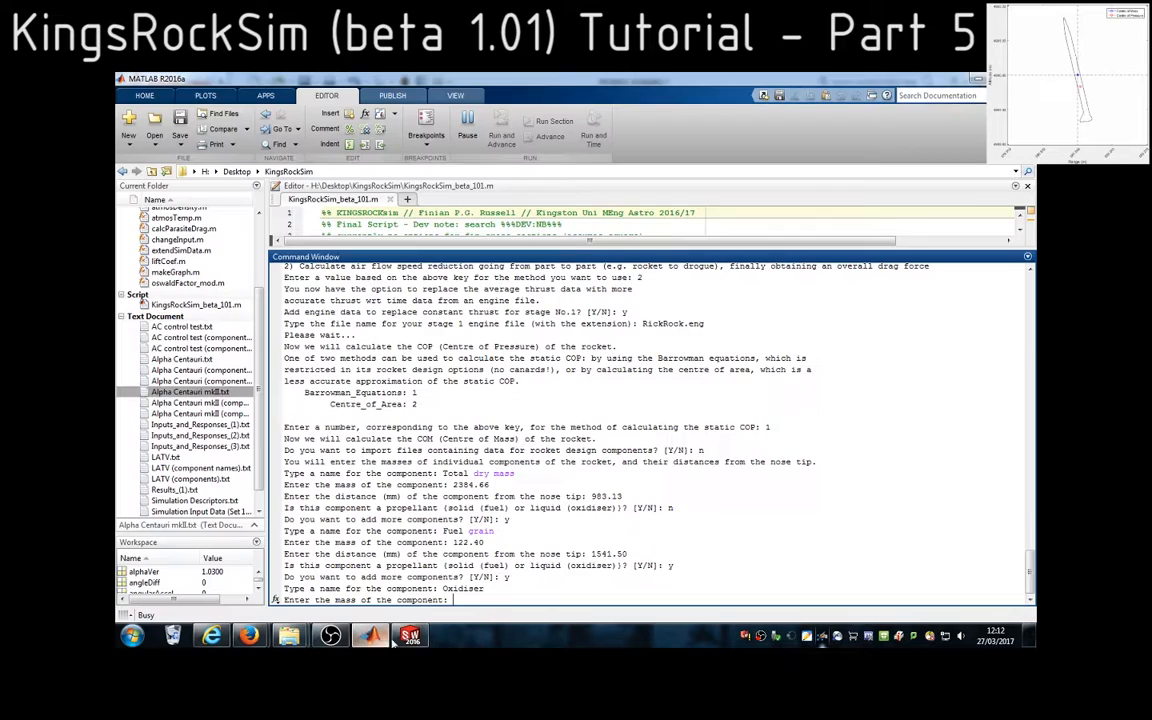
pyautogui.click(370, 635)
pyautogui.hotkey('ctrl', 'v')
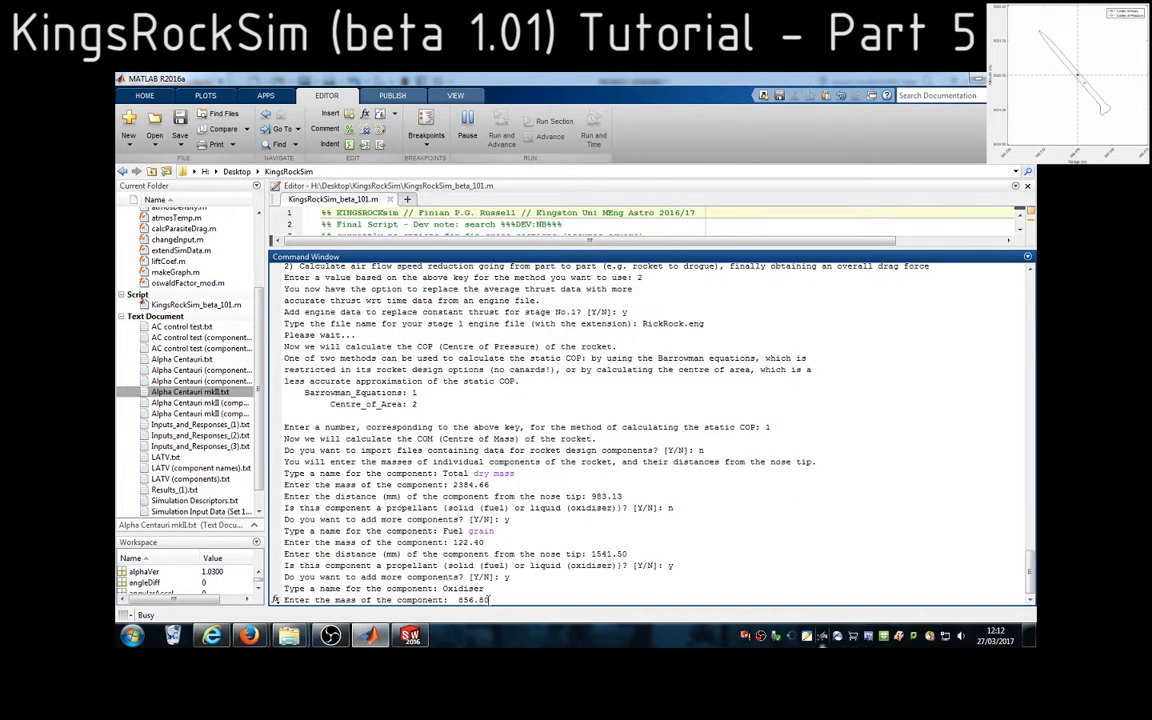
pyautogui.press('Return')
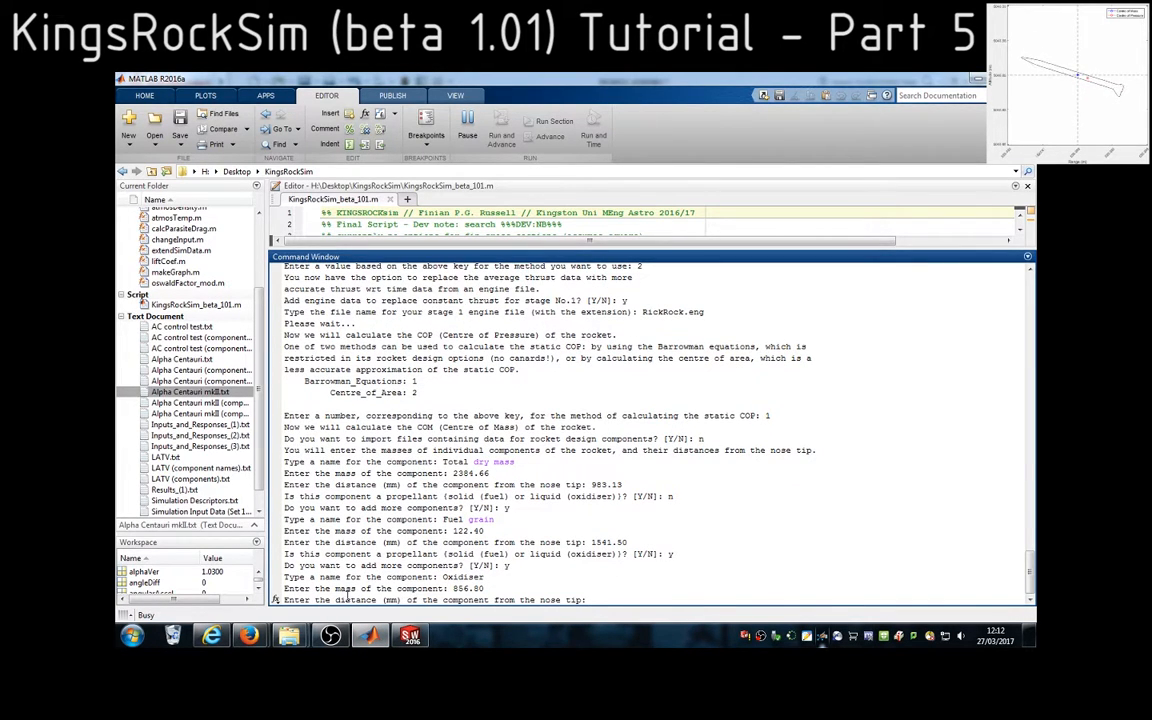
# Copy the NOX model's centre of mass Z value from SolidWorks and enter 1056.20 mm as the oxidiser's nose-tip distance in MATLAB
pyautogui.click(410, 635)
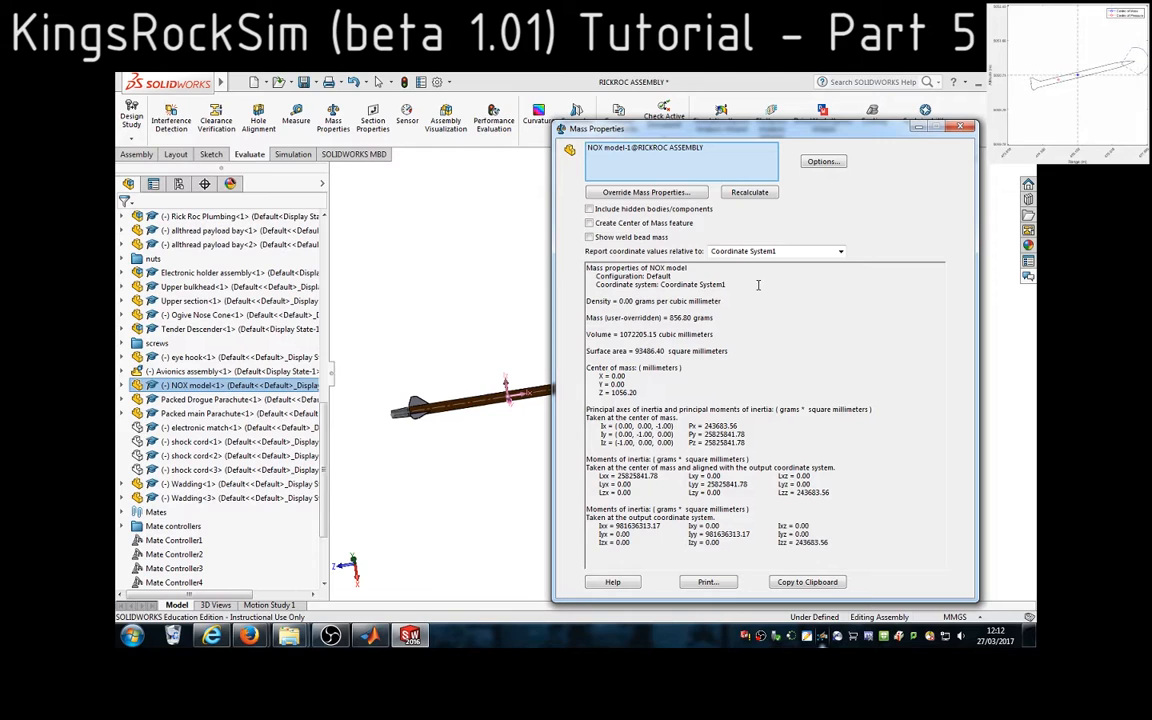
pyautogui.moveTo(638, 393); pyautogui.dragTo(629, 395)
pyautogui.doubleClick(630, 394)
pyautogui.hotkey('ctrl', 'c')
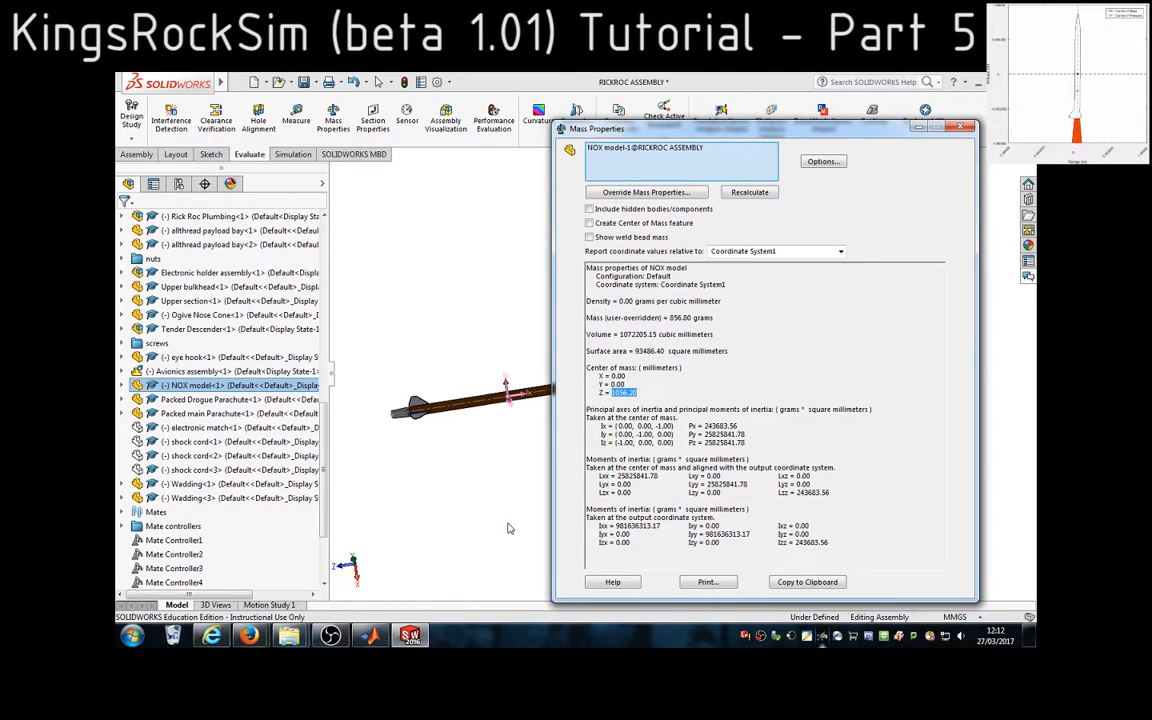
pyautogui.hotkey('alt', 'Tab')
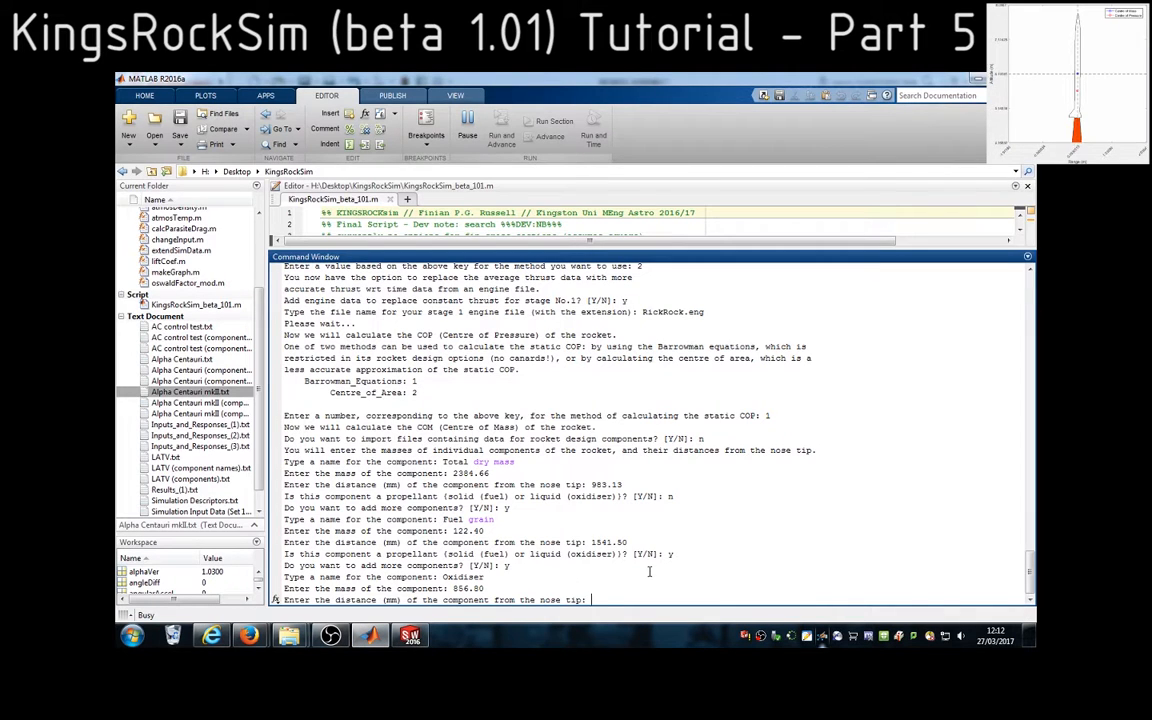
pyautogui.hotkey('ctrl', 'v')
pyautogui.press('Return')
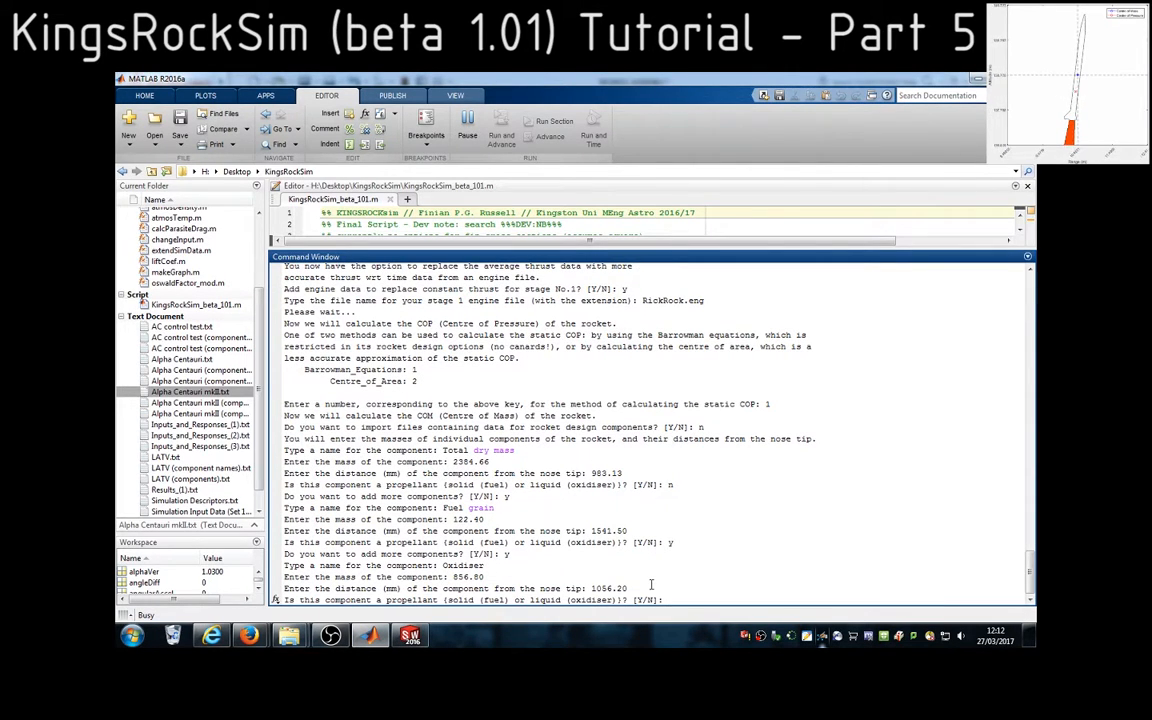
# Mark the oxidiser as a propellant and answer n to finish adding components
pyautogui.write('y')
pyautogui.press('Return')
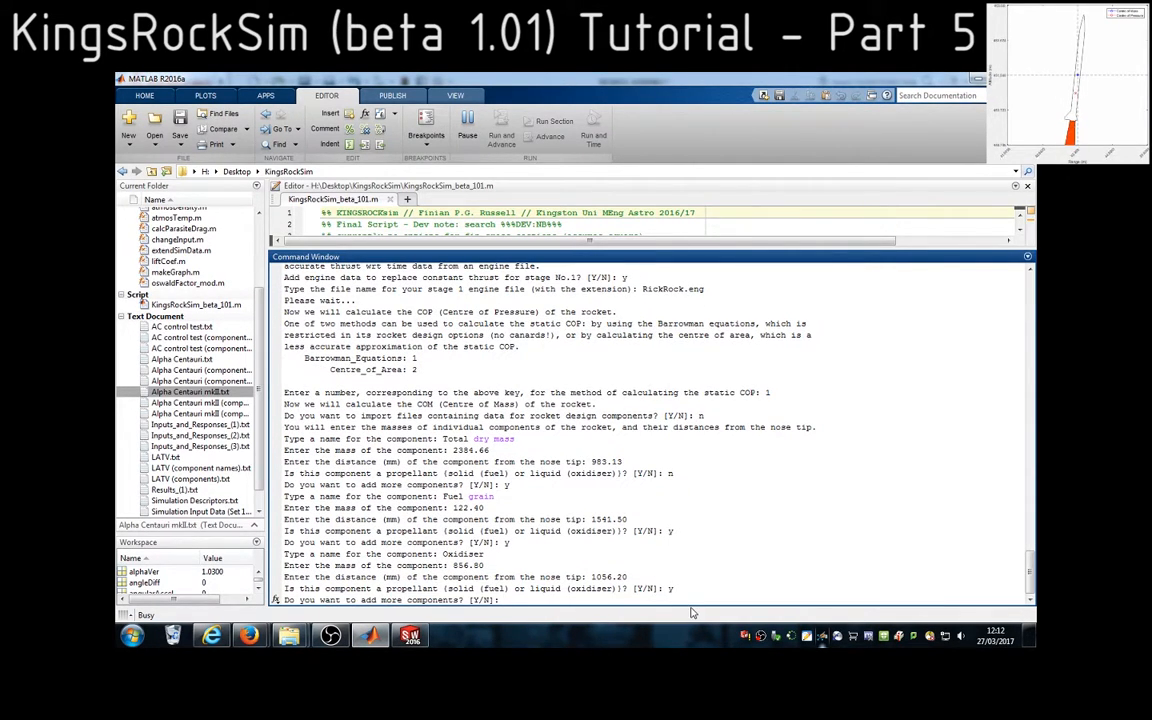
pyautogui.write('n')
pyautogui.press('Return')
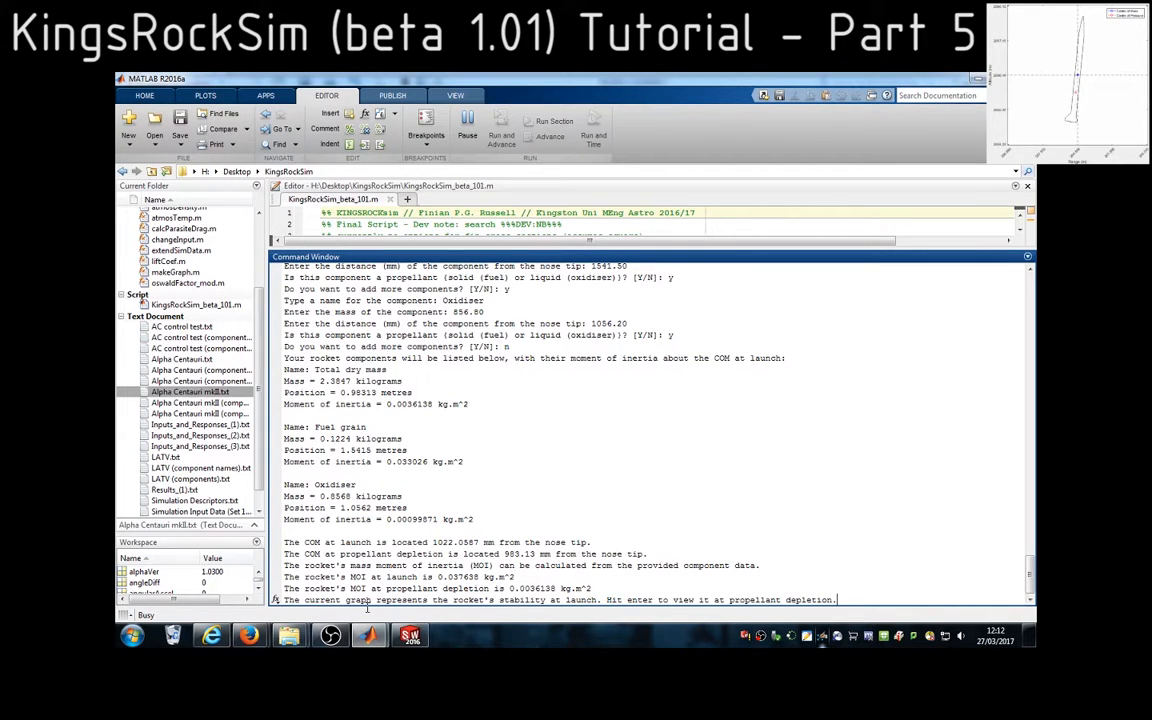
# Open the Rocket_Design_(1) image from the KingsRockSim folder, examine the COM and COP positions on the rocket, and close it
pyautogui.click(289, 636)
pyautogui.click(373, 595)
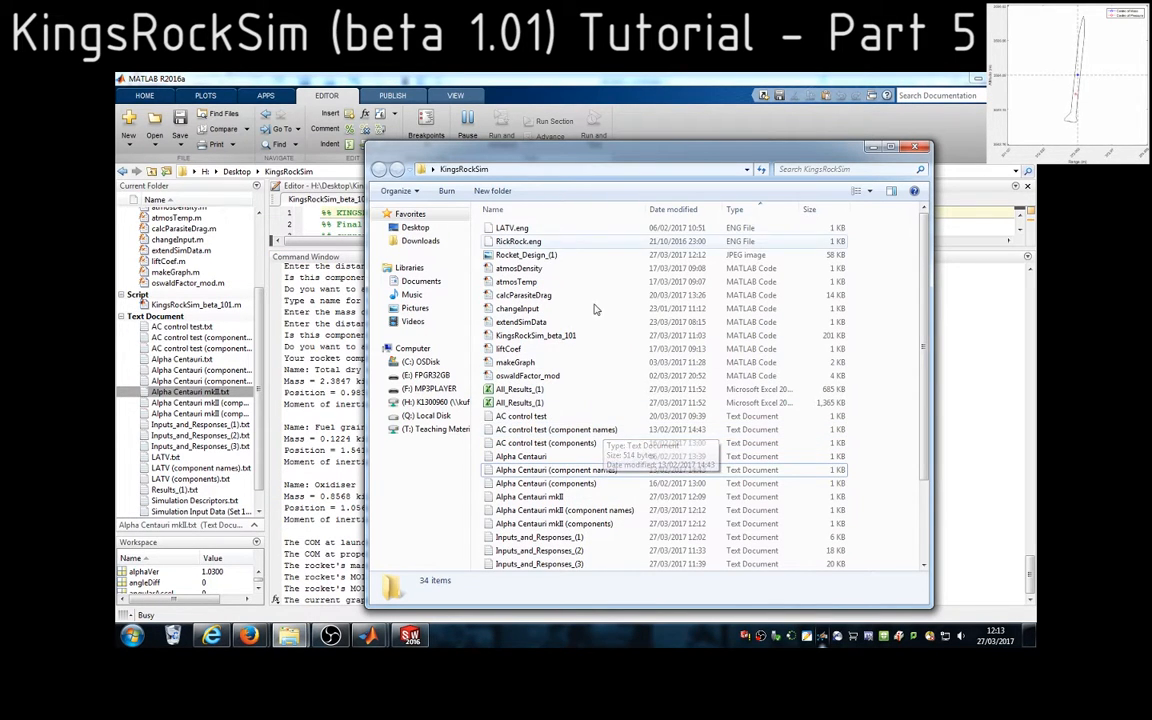
pyautogui.doubleClick(537, 256)
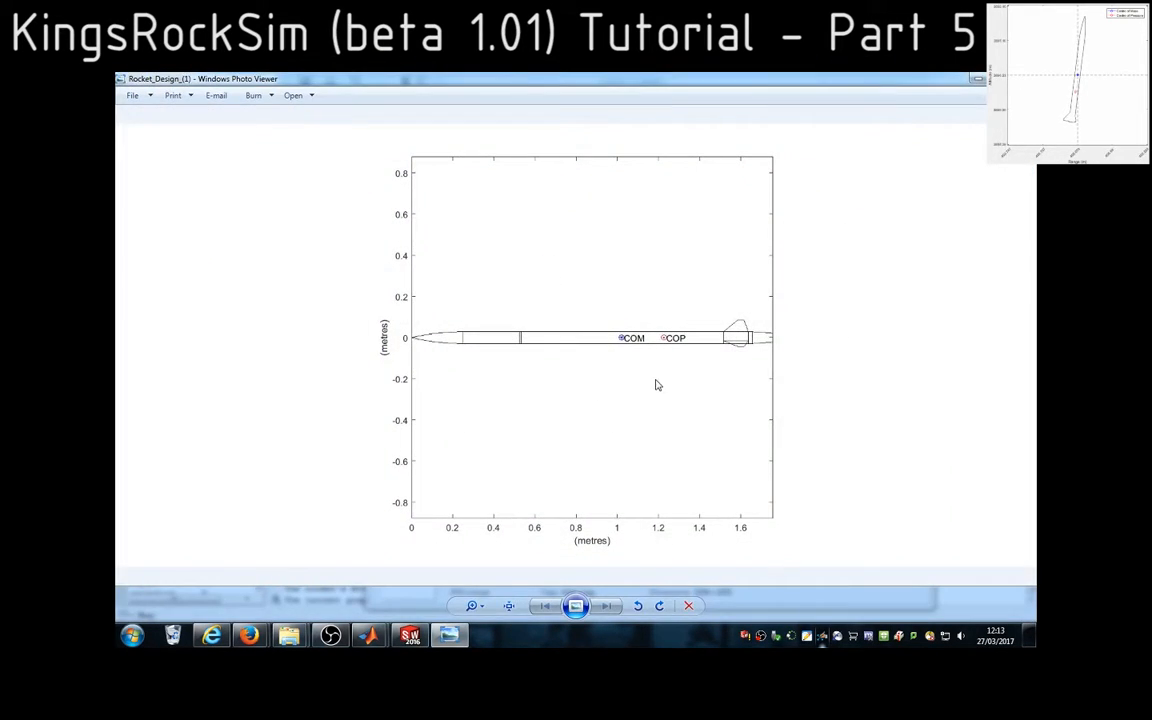
pyautogui.scroll(1, 652, 380)
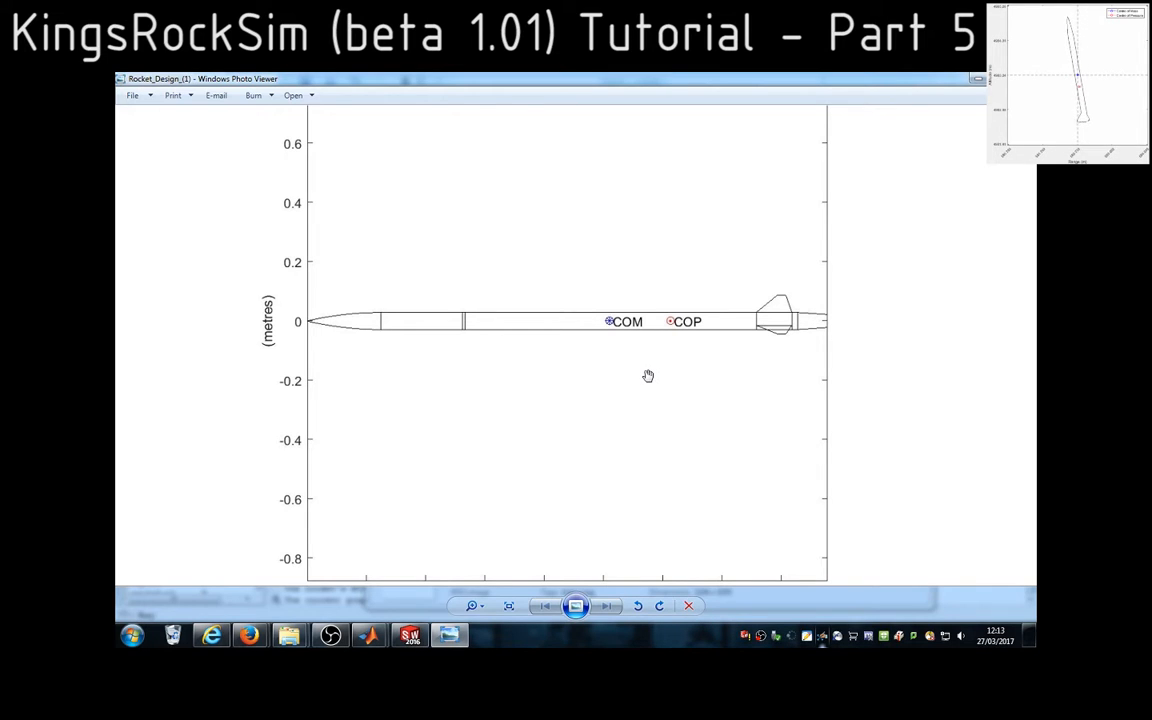
pyautogui.scroll(-3, 648, 376)
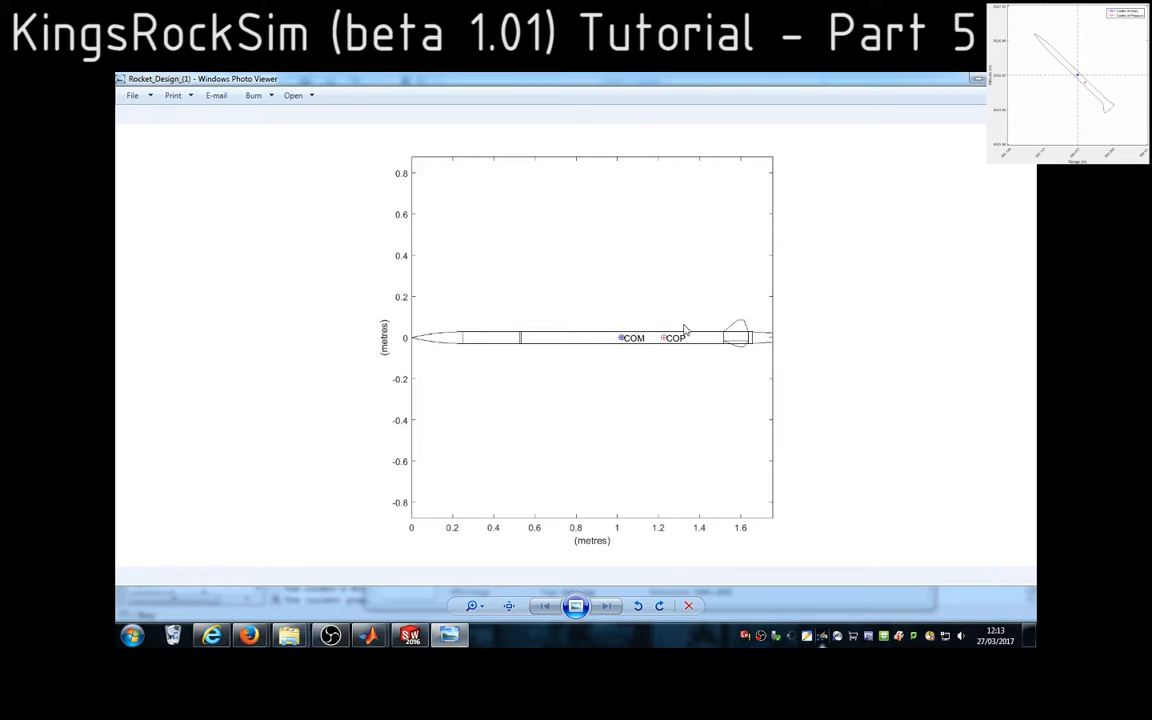
pyautogui.click(1019, 79)
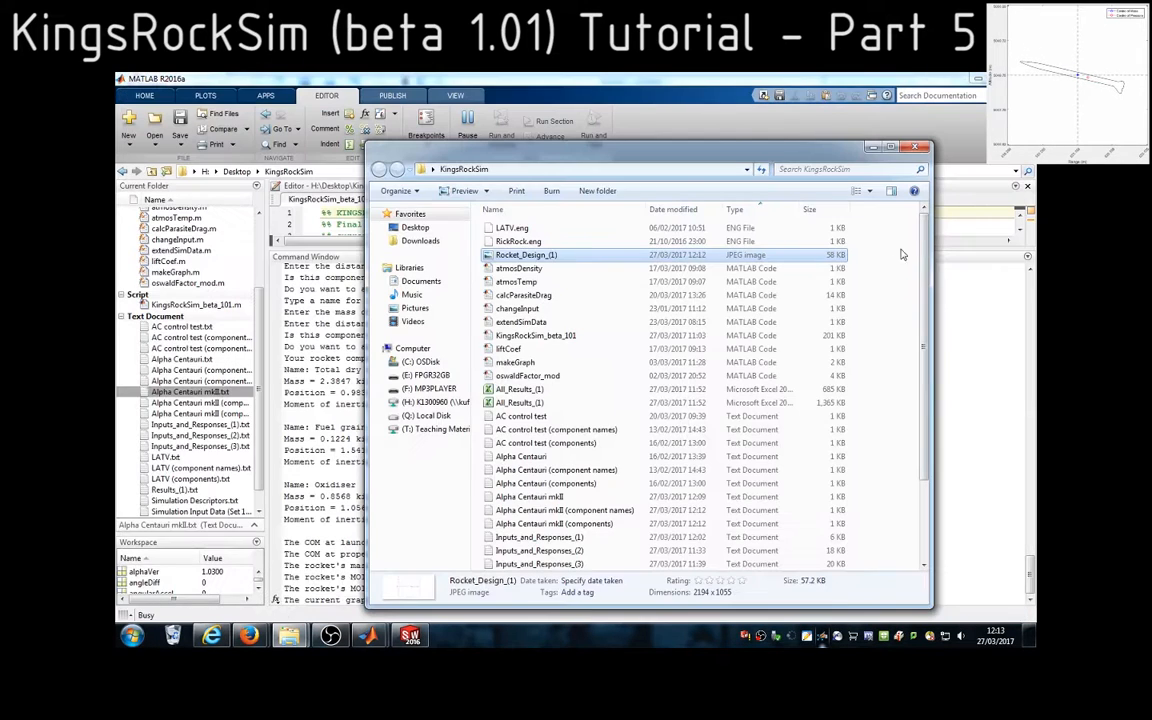
# Open the Alpha Centauri mkII (components) text file, review the saved component data, and close it
pyautogui.click(873, 306)
pyautogui.scroll(-3, 815, 393)
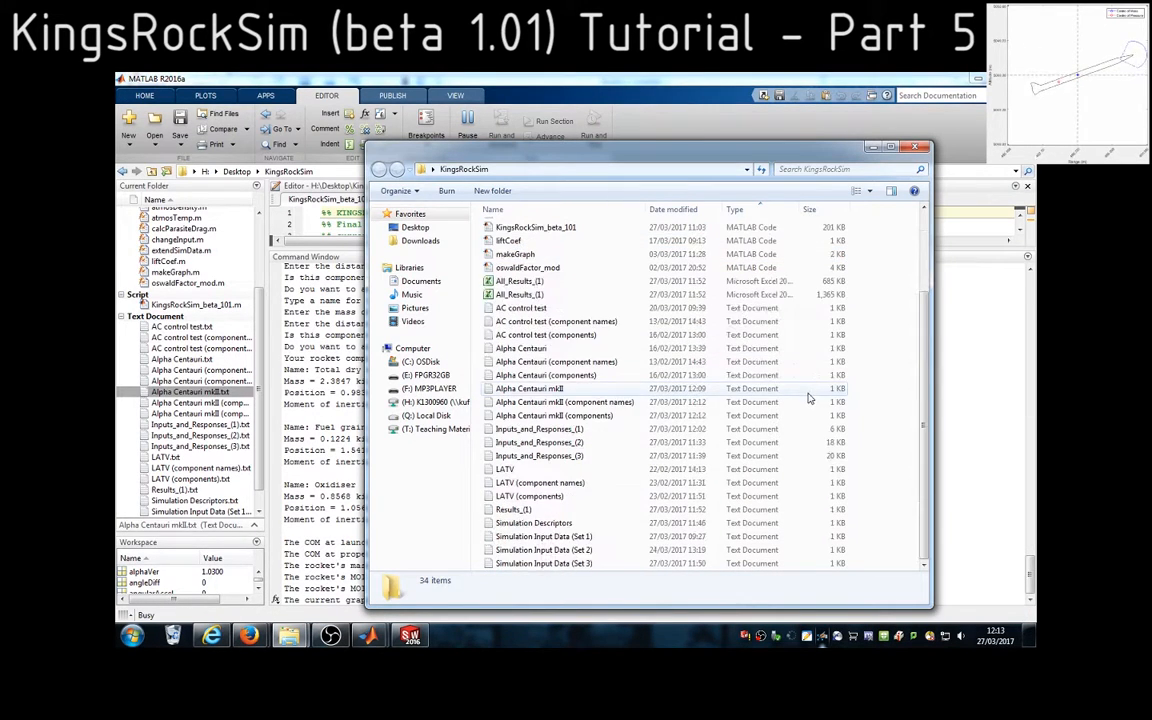
pyautogui.click(760, 402)
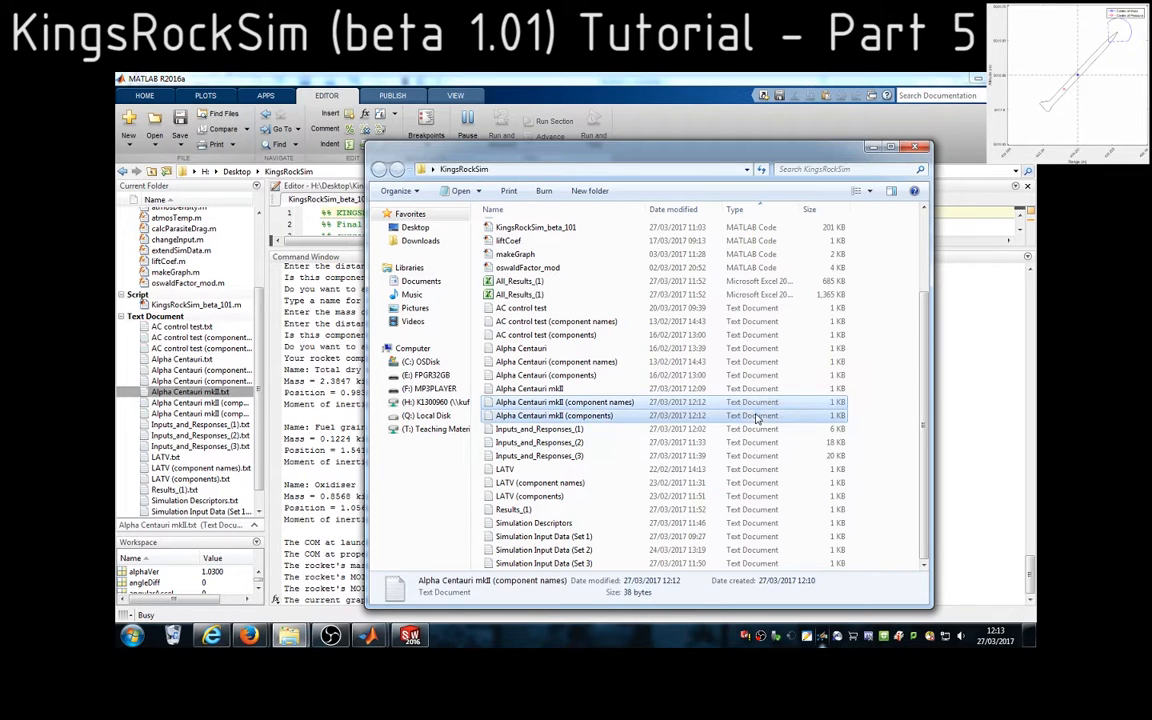
pyautogui.keyDown('ctrl'); pyautogui.click(584, 416); pyautogui.keyUp('ctrl')
pyautogui.doubleClick(584, 416)
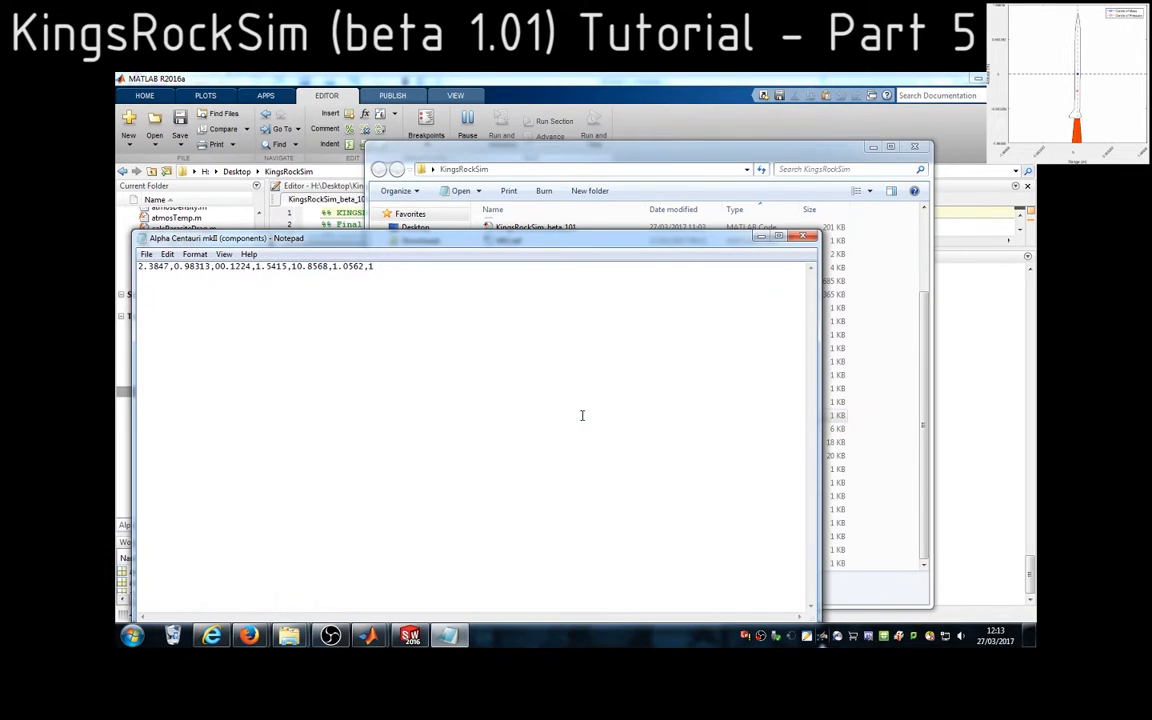
pyautogui.moveTo(141, 266); pyautogui.dragTo(378, 282)
pyautogui.click(802, 236)
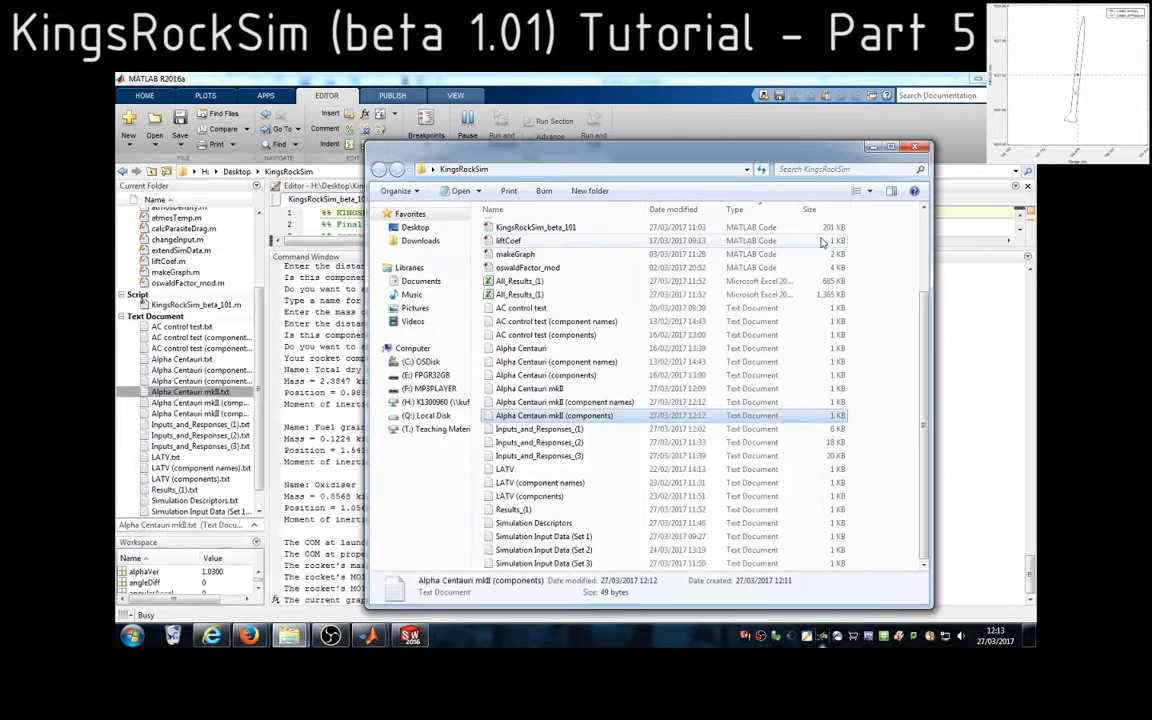
# Open the Alpha Centauri mkII (component names) text file, review the saved names, and close it
pyautogui.doubleClick(560, 402)
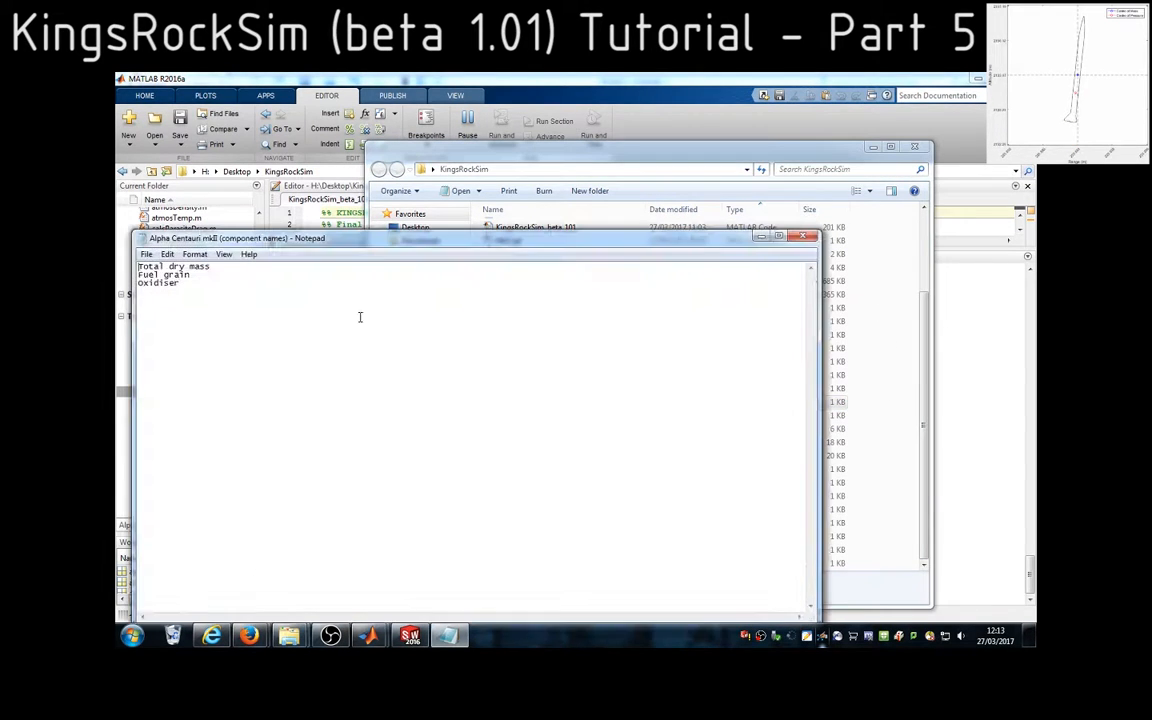
pyautogui.moveTo(140, 266); pyautogui.dragTo(225, 285)
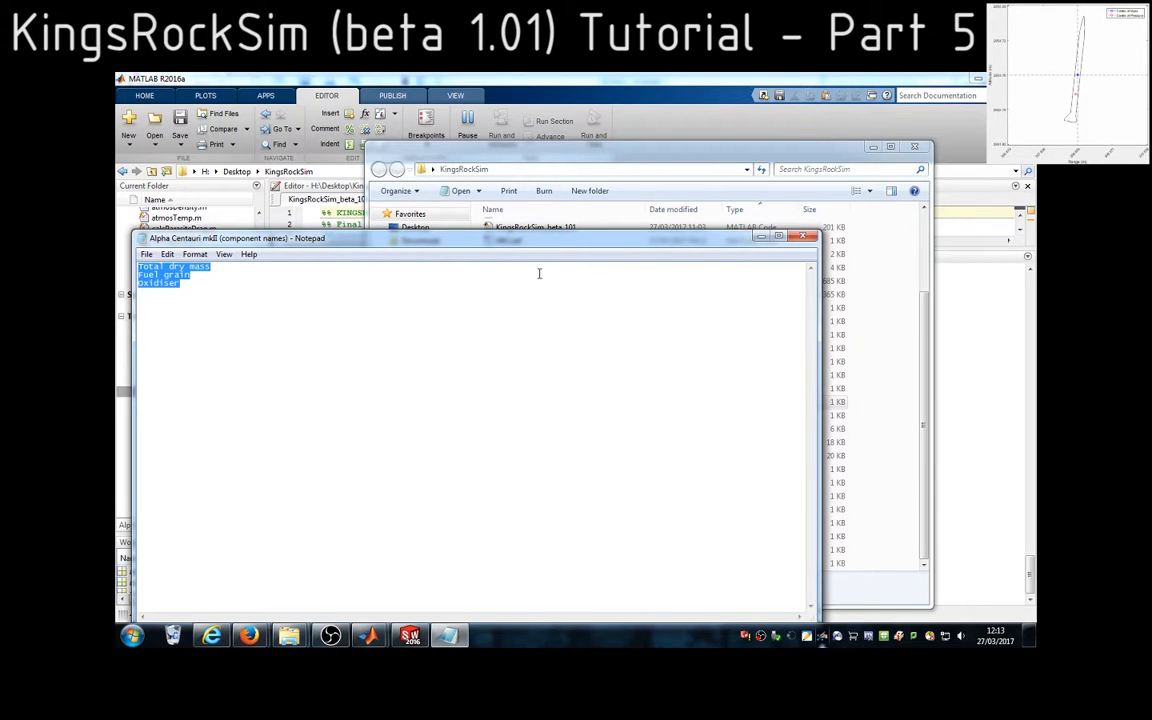
pyautogui.click(804, 237)
pyautogui.click(895, 393)
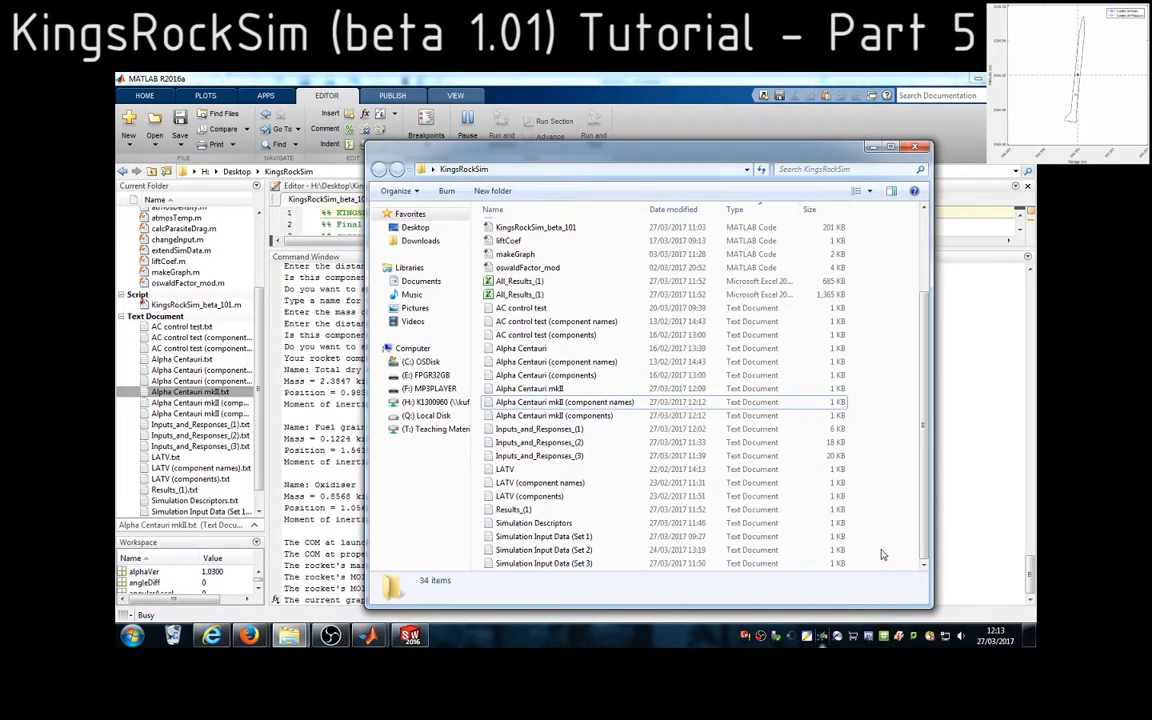